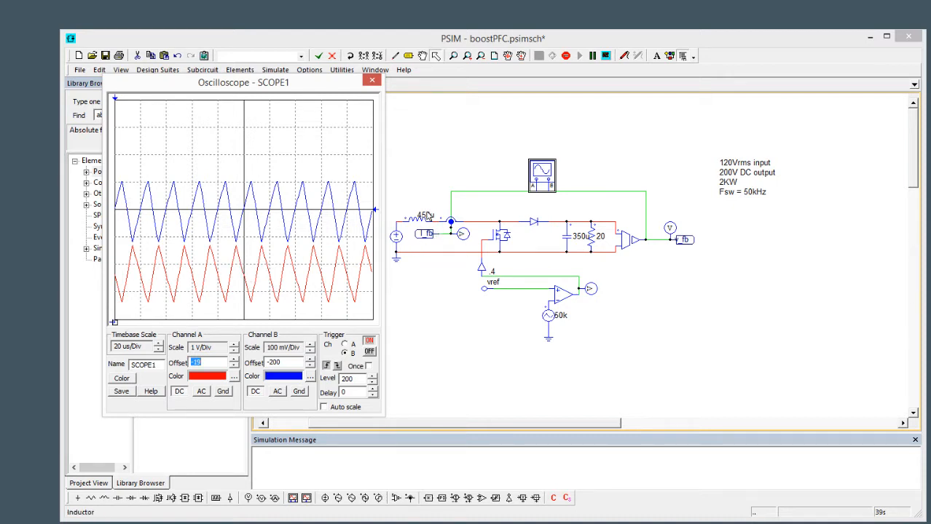
Step: Raise the boost inductor's inductance to 500u in small increments while the simulation runs
double_click(425, 216)
drag(43, 111, 606, 309)
click(663, 320)
click(663, 321)
click(662, 321)
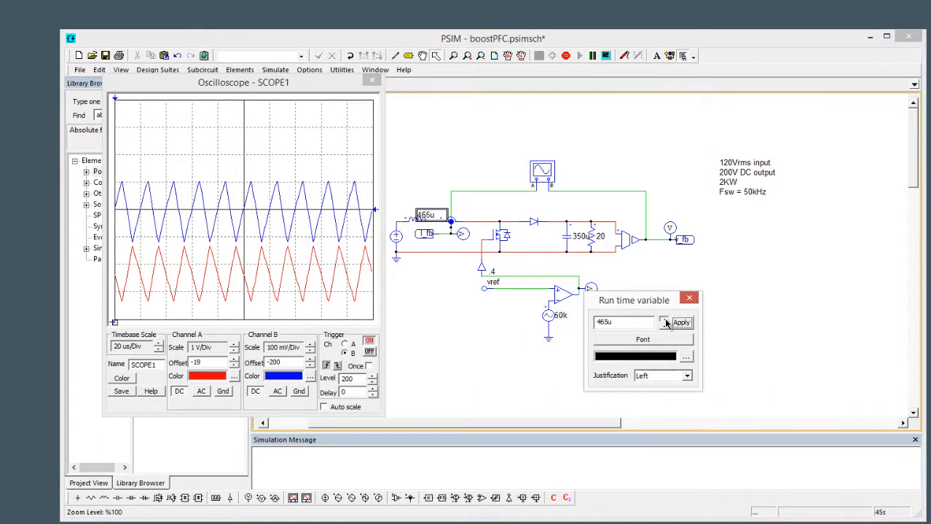
click(664, 321)
click(664, 321)
click(664, 320)
click(665, 320)
click(667, 320)
click(667, 319)
click(667, 321)
click(667, 320)
click(667, 320)
click(667, 320)
click(667, 320)
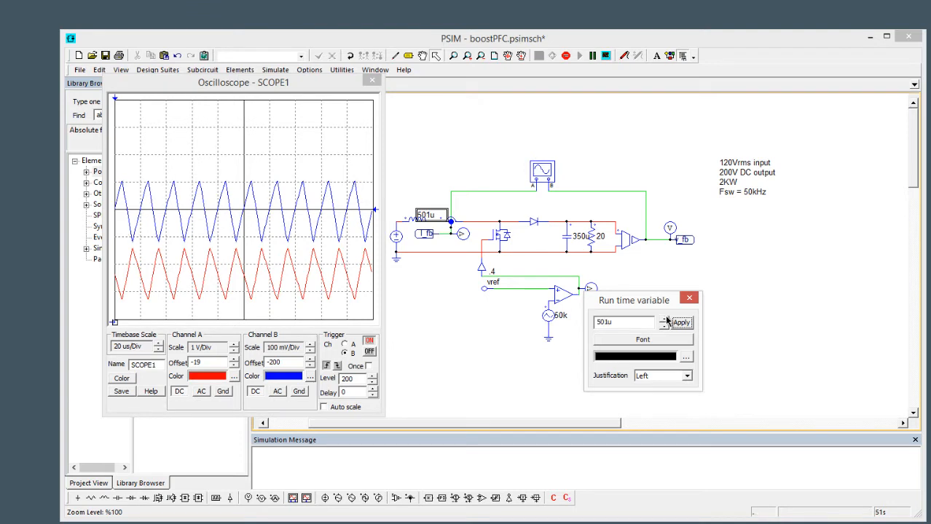
click(664, 326)
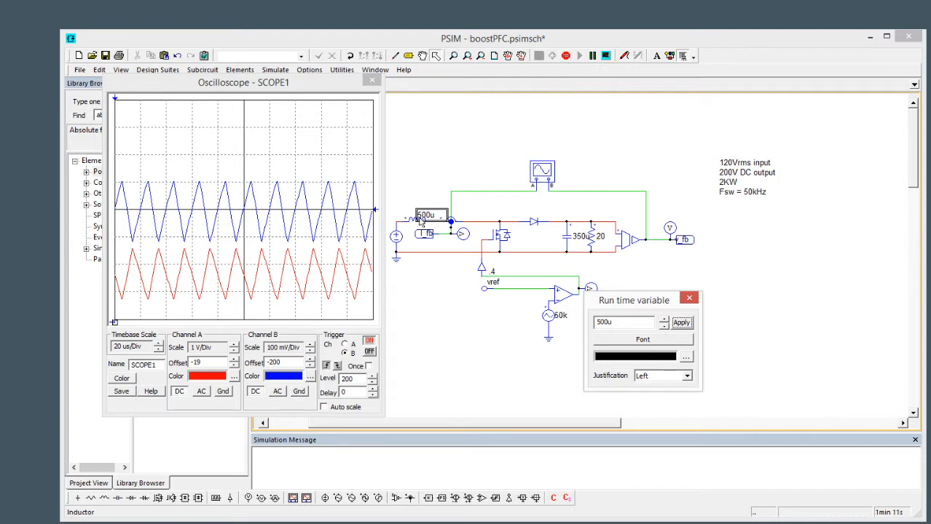
Step: Stop the simulation and shift the DC voltage source with its ground farther from the inductor to make room
click(565, 56)
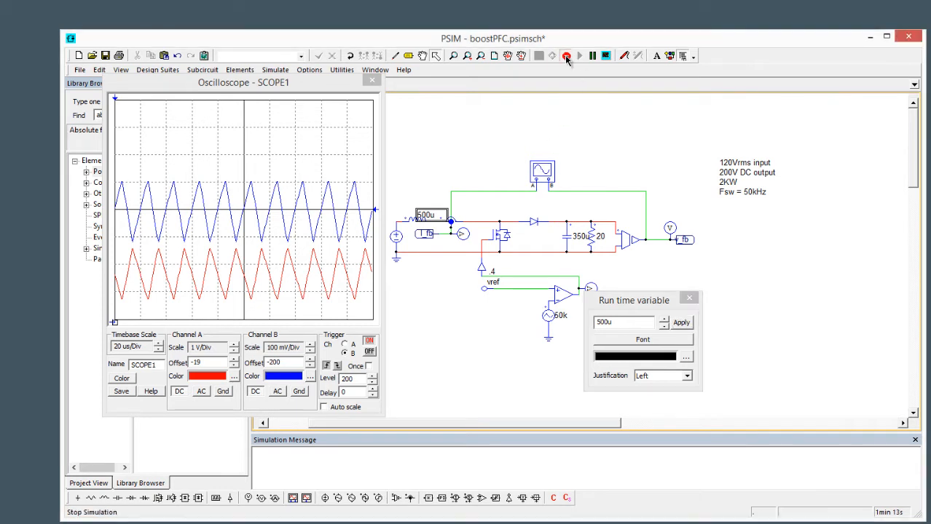
click(372, 80)
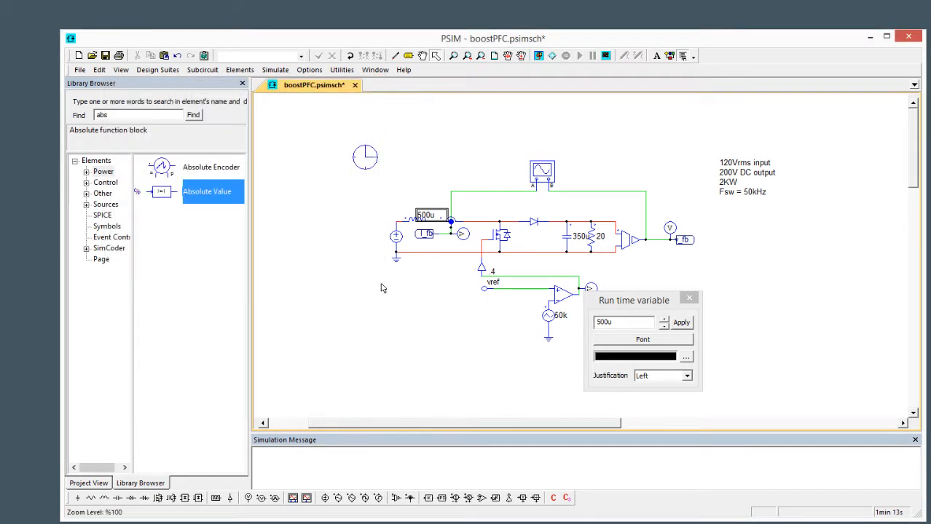
double_click(396, 244)
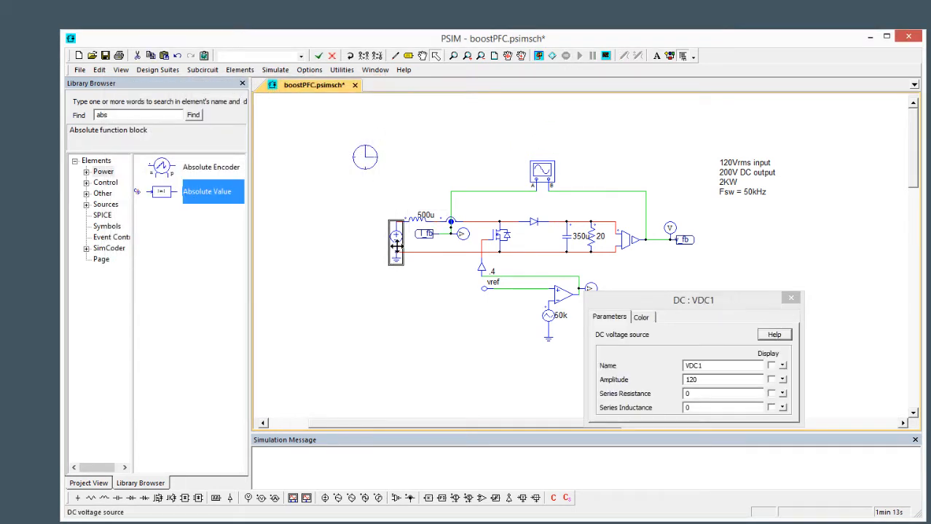
drag(396, 247, 358, 258)
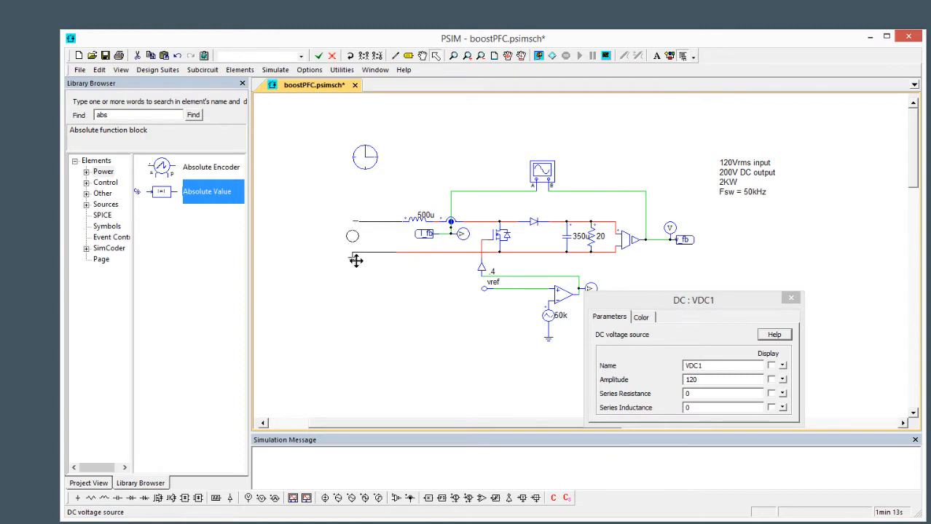
Step: Search the library for diode, add a 1-ph Diode Bridge and a sinusoidal source before the inductor, and disable the DC source
double_click(102, 115)
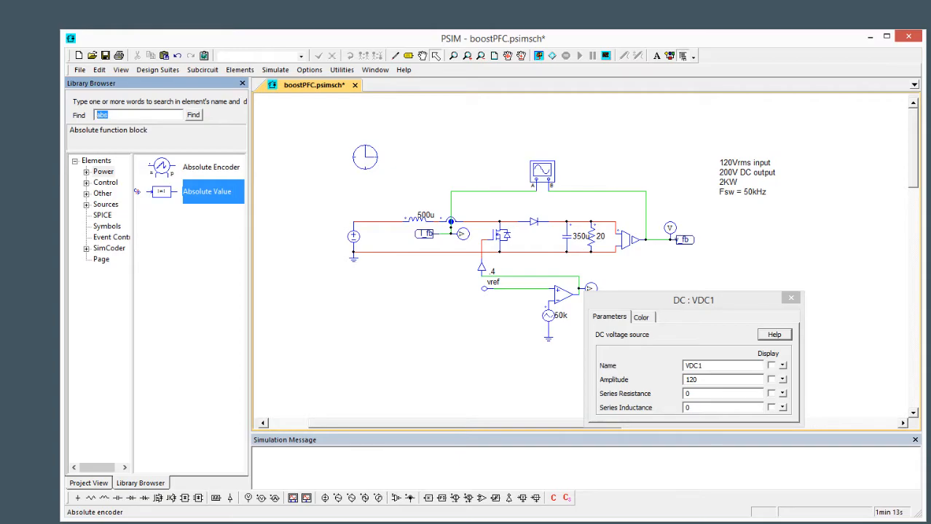
text(diode)
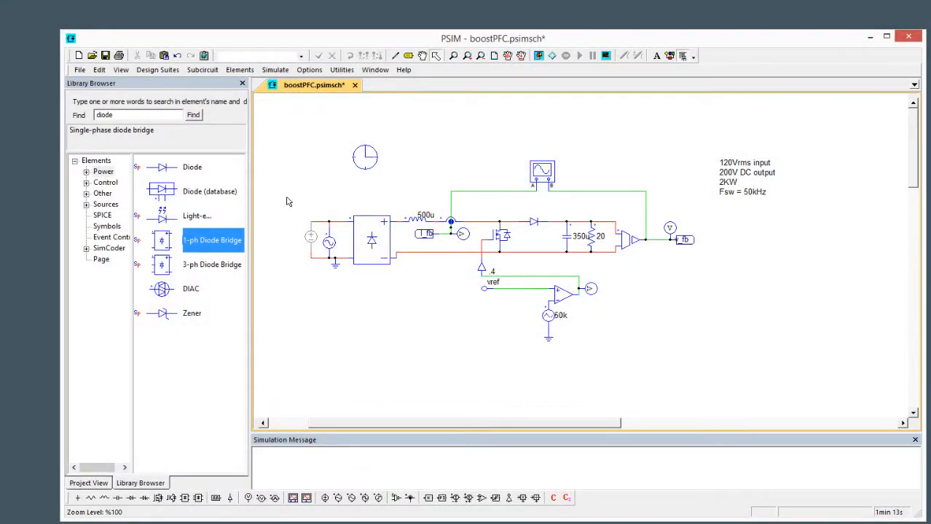
drag(287, 198, 390, 271)
drag(315, 182, 391, 277)
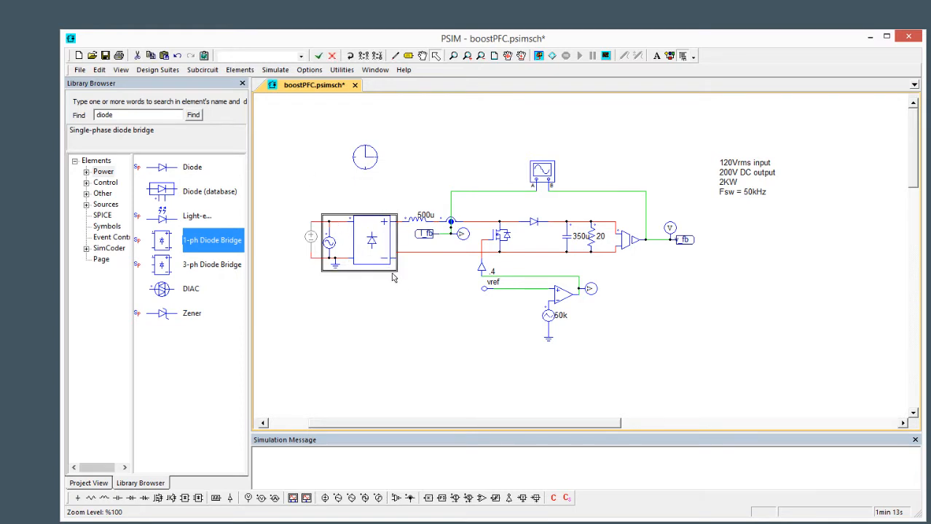
click(318, 292)
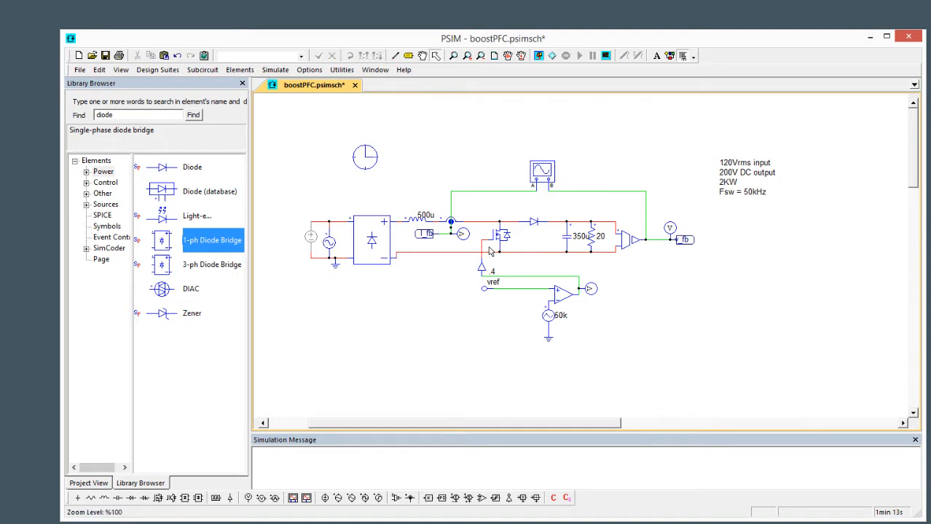
Step: Review the sinusoidal source's peak amplitude and frequency and the simulation control parameters
double_click(329, 243)
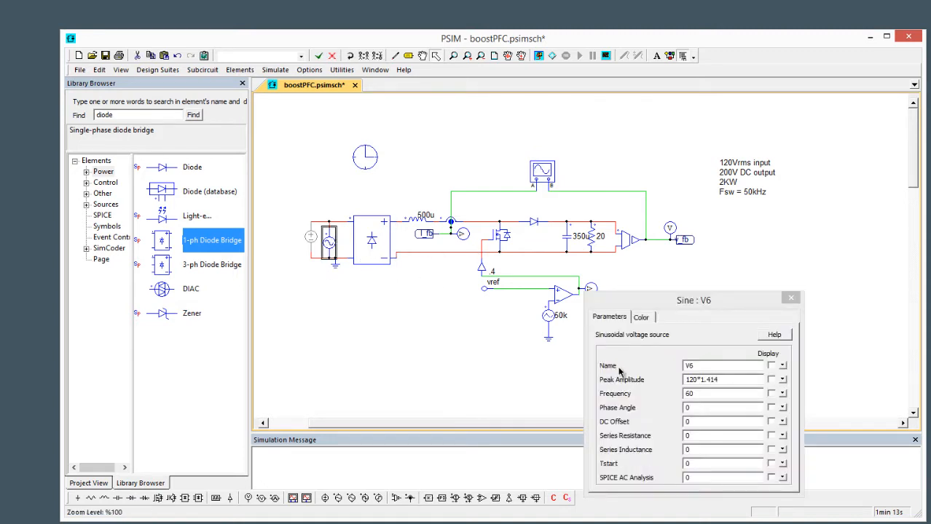
click(739, 379)
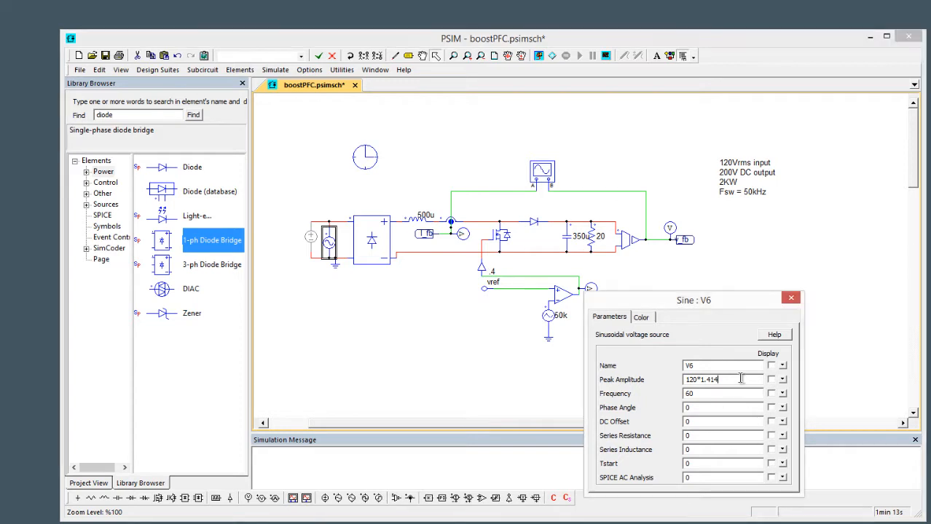
double_click(740, 380)
click(791, 298)
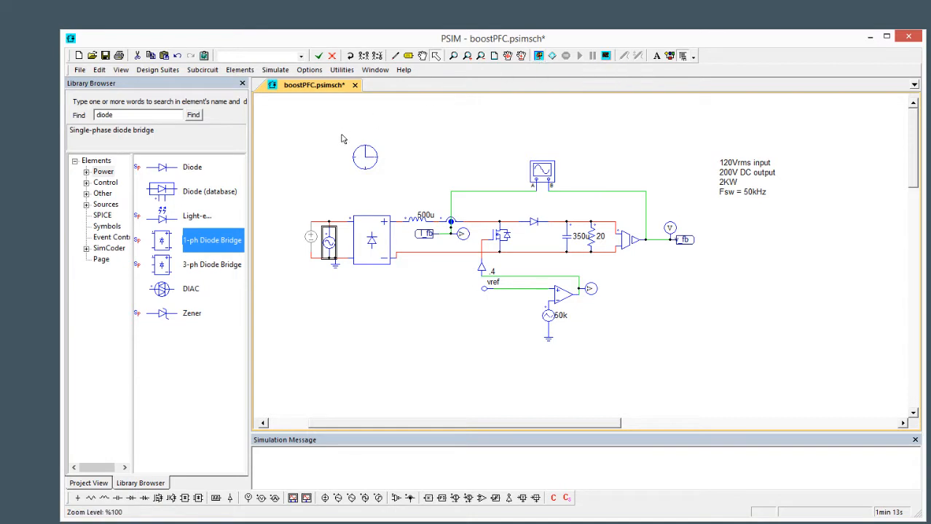
double_click(364, 157)
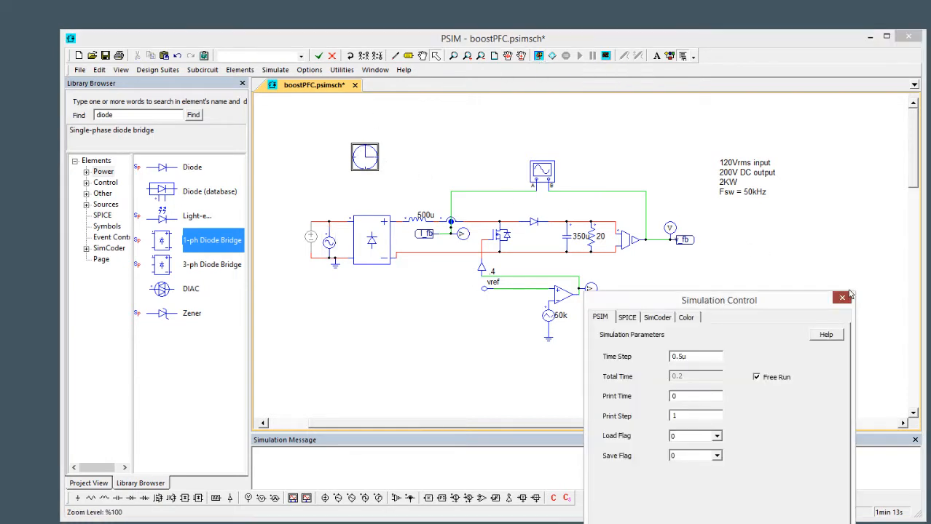
click(841, 298)
Step: Run the simulation and set channel B of the oscilloscope to 100 V/Div
click(538, 55)
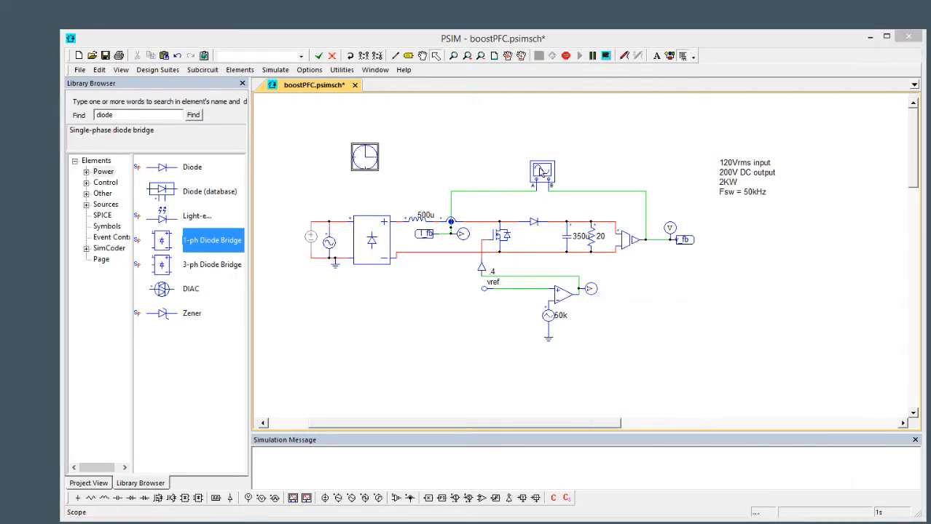
double_click(541, 175)
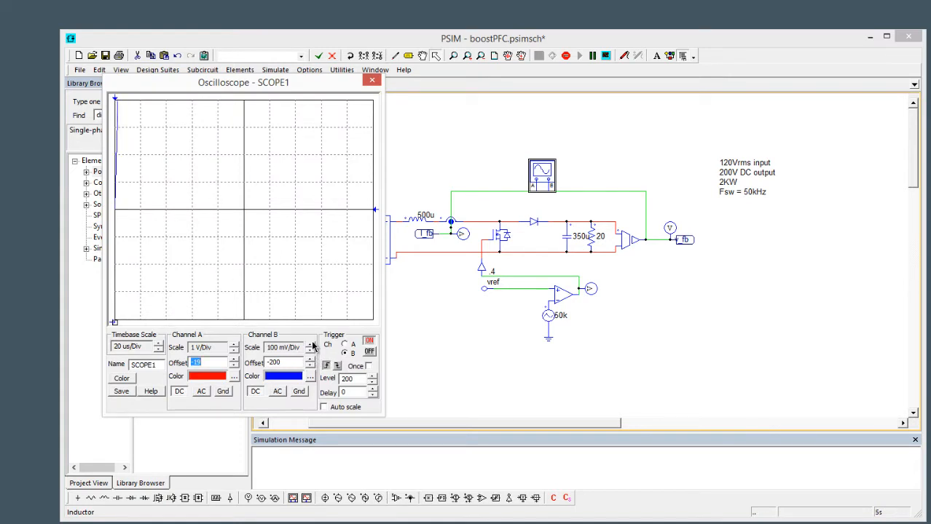
click(310, 343)
click(310, 344)
click(311, 344)
click(310, 343)
click(310, 344)
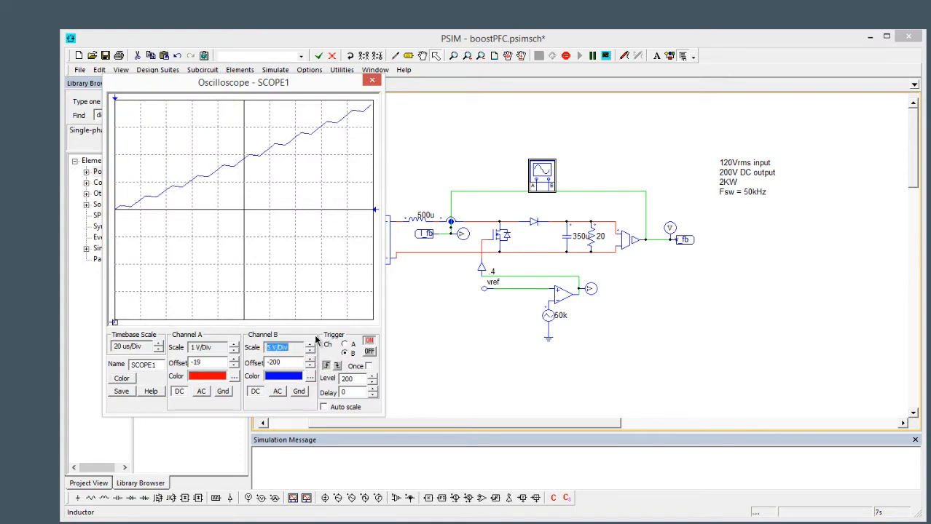
click(311, 345)
click(311, 345)
click(311, 345)
click(311, 345)
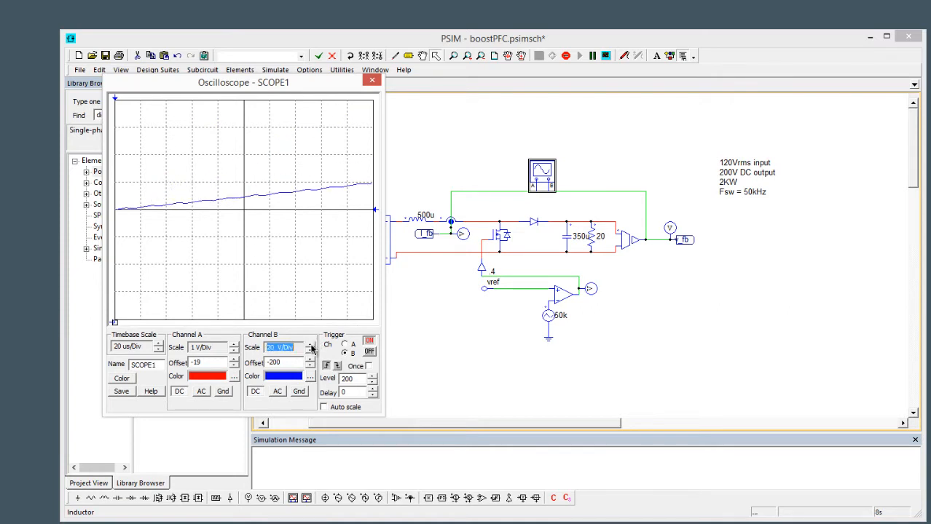
Step: Increase the oscilloscope's timebase scale to 10 ms/Div
click(159, 343)
click(159, 344)
click(159, 344)
click(159, 343)
click(158, 344)
click(159, 343)
click(159, 344)
click(160, 344)
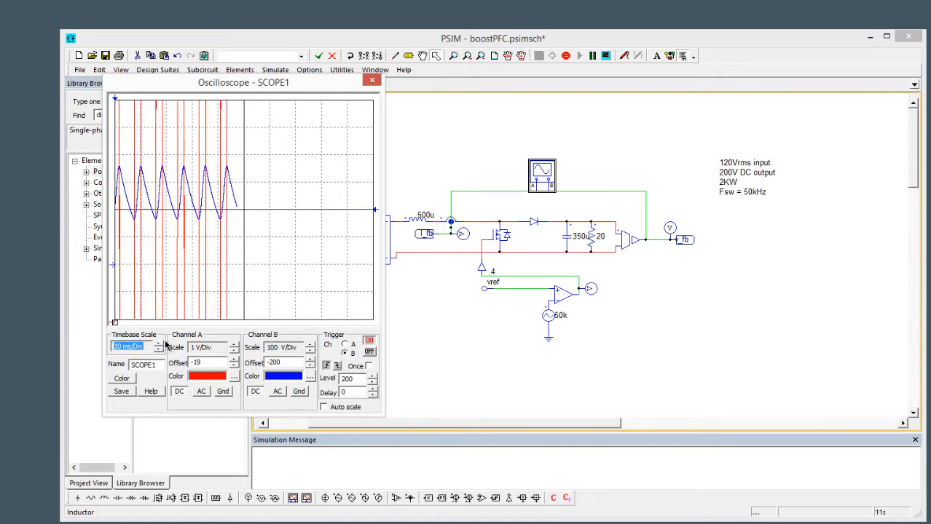
Step: Set channel A to 50 V/Div with an offset of -100 and reposition the oscilloscope window
click(234, 344)
click(234, 343)
click(234, 344)
click(234, 344)
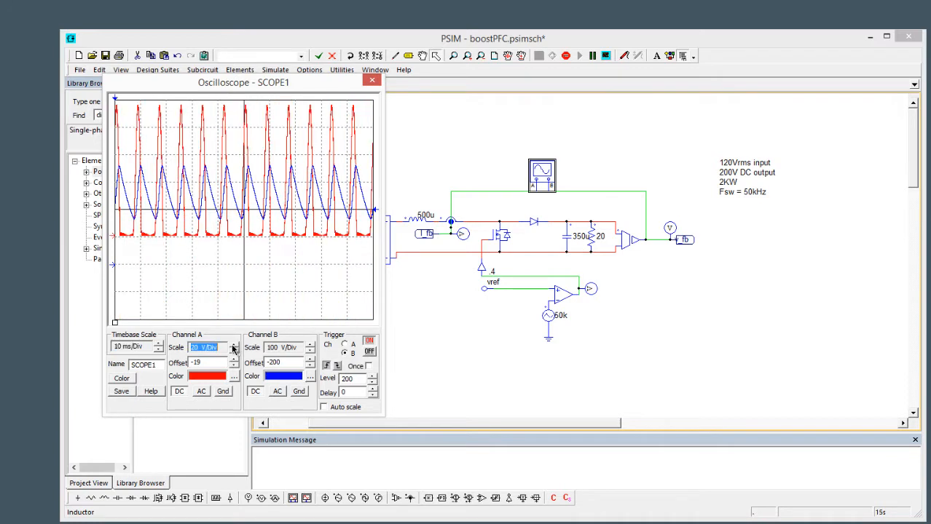
click(233, 343)
click(233, 344)
click(233, 347)
click(234, 365)
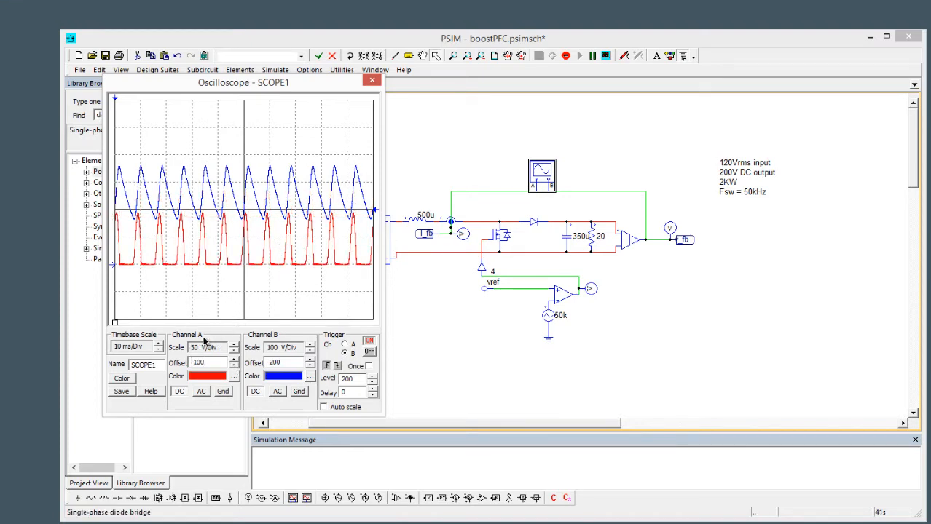
drag(283, 88, 726, 113)
drag(533, 109, 297, 88)
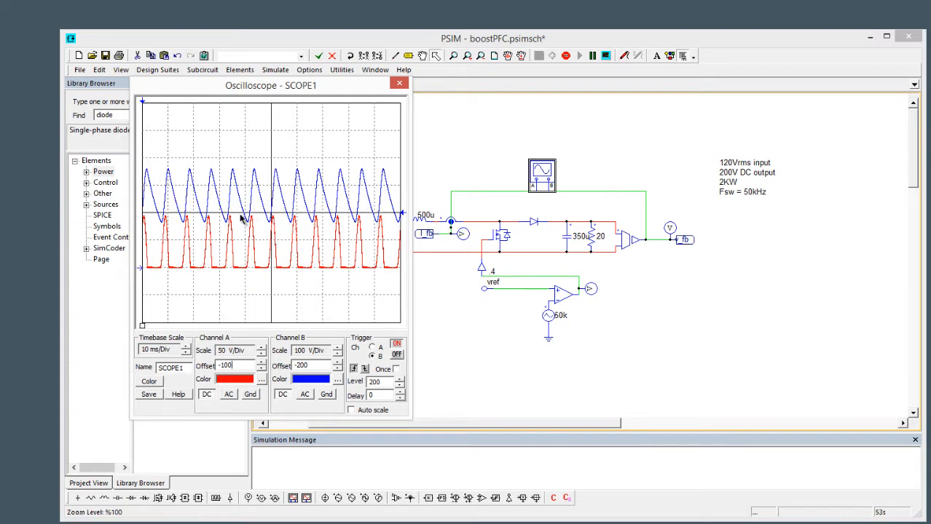
Step: Try vref values of .2 and .25 while the simulation runs
double_click(493, 271)
click(633, 326)
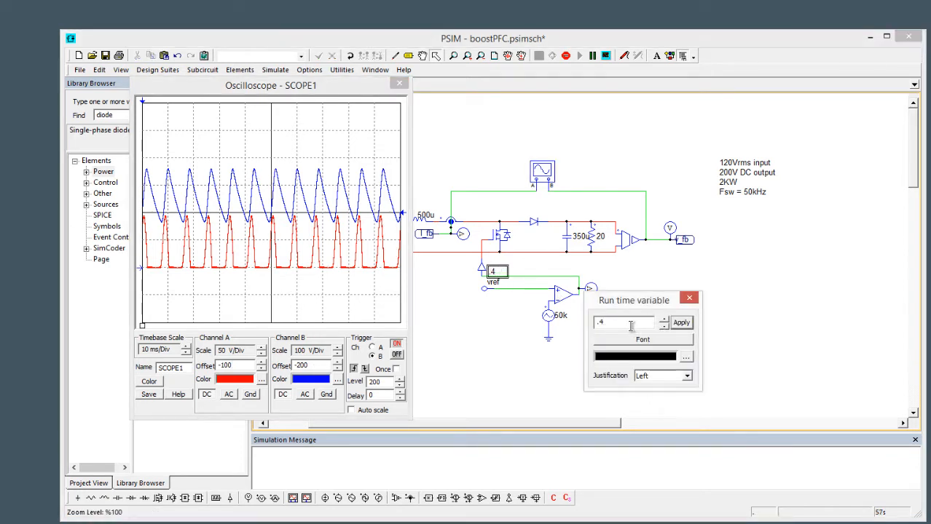
key(BackSpace)
text(2)
click(680, 322)
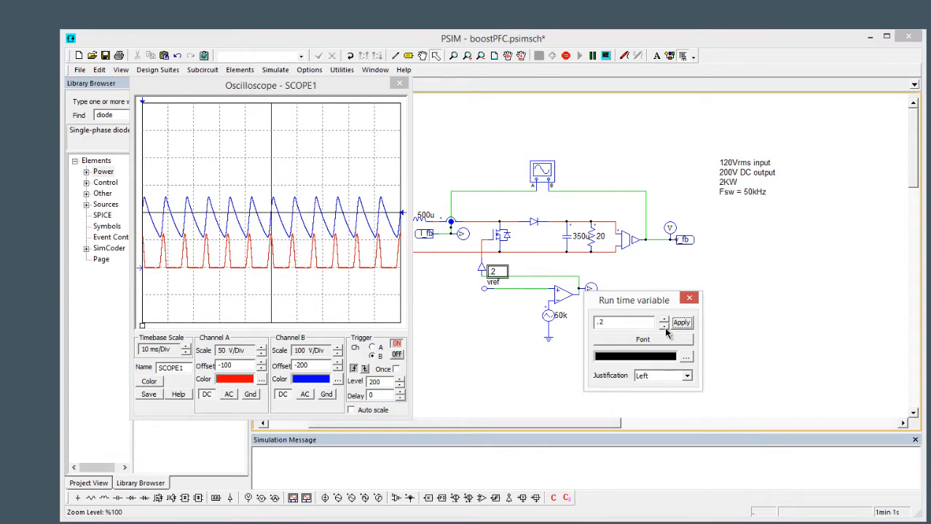
click(628, 321)
text(5)
click(687, 324)
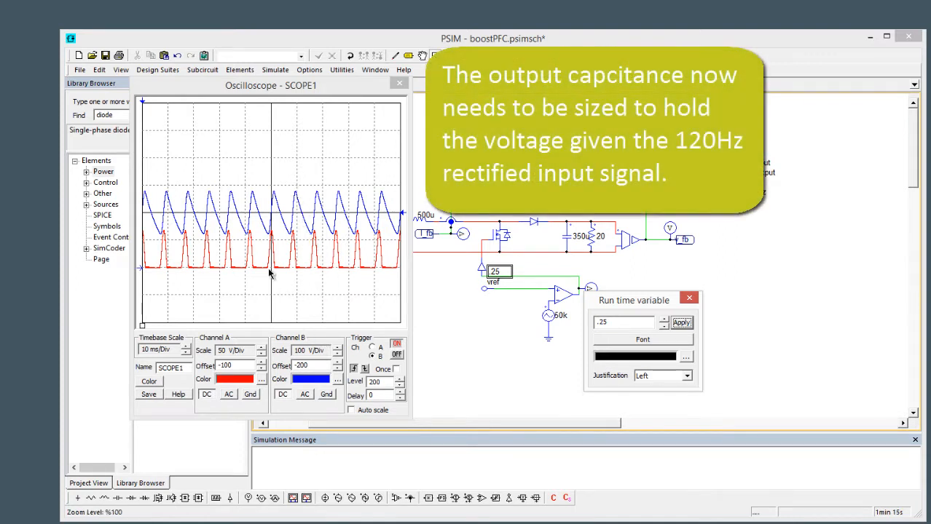
Step: Set the output capacitor to 1m and channel B's scale to 20 V/Div
click(578, 242)
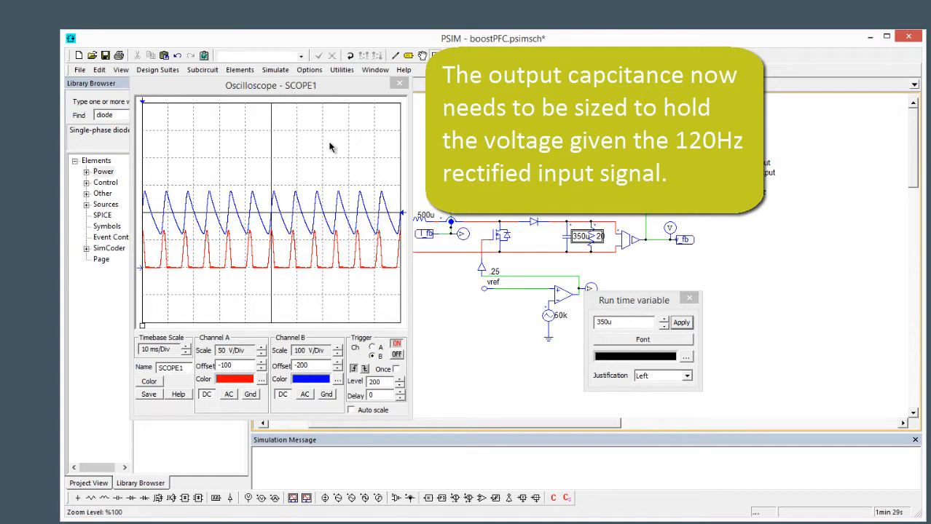
click(664, 320)
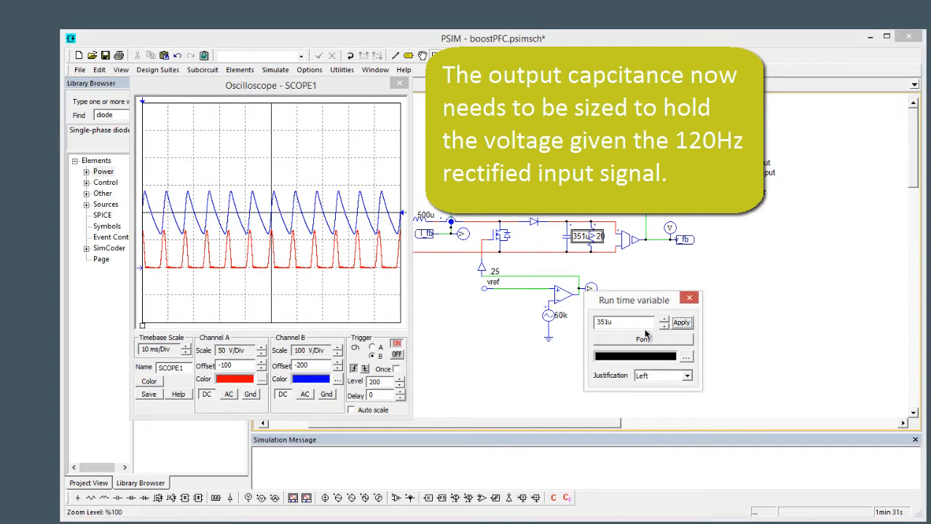
text(1m)
key(Return)
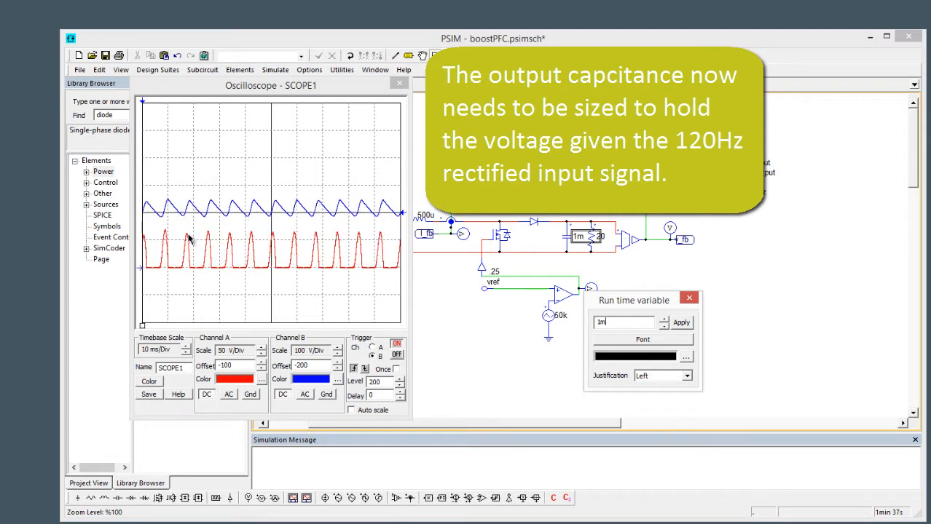
click(337, 355)
click(338, 357)
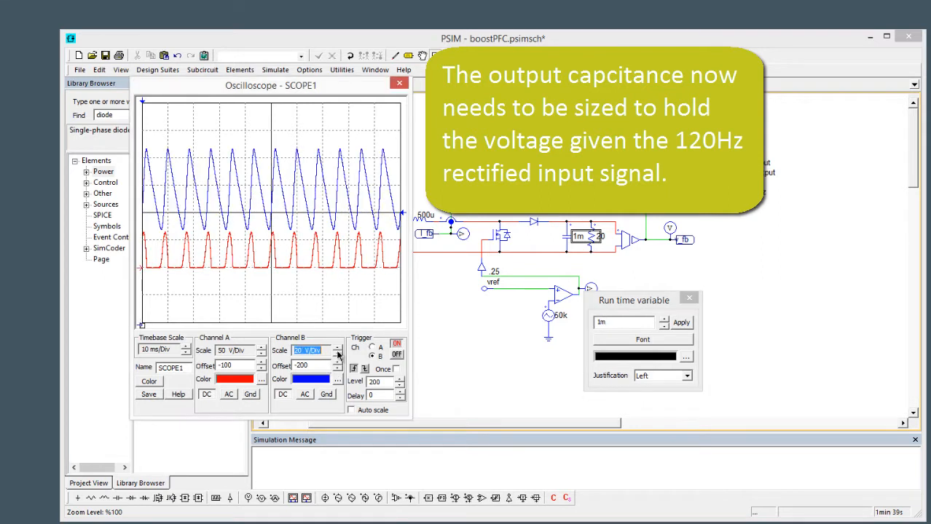
Step: Lower the vref value to .21 in small decrements during the running simulation
click(501, 284)
click(665, 326)
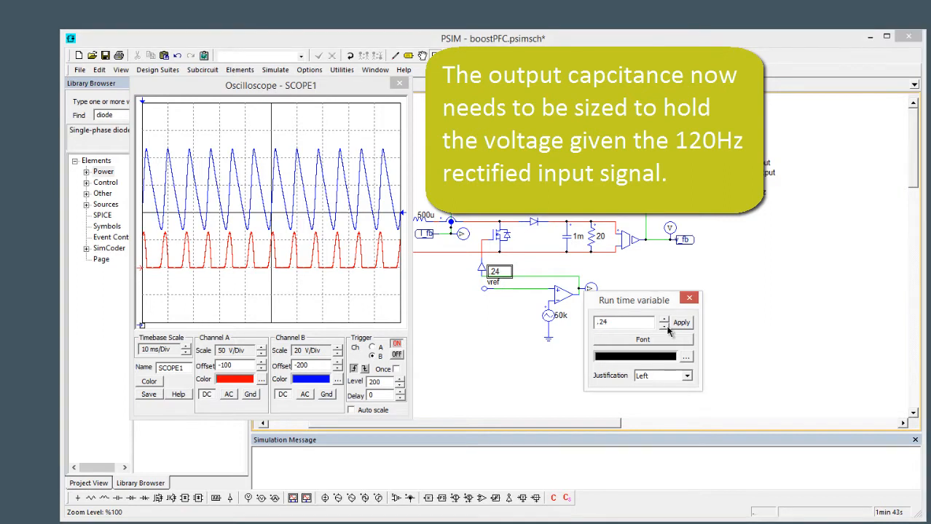
click(664, 326)
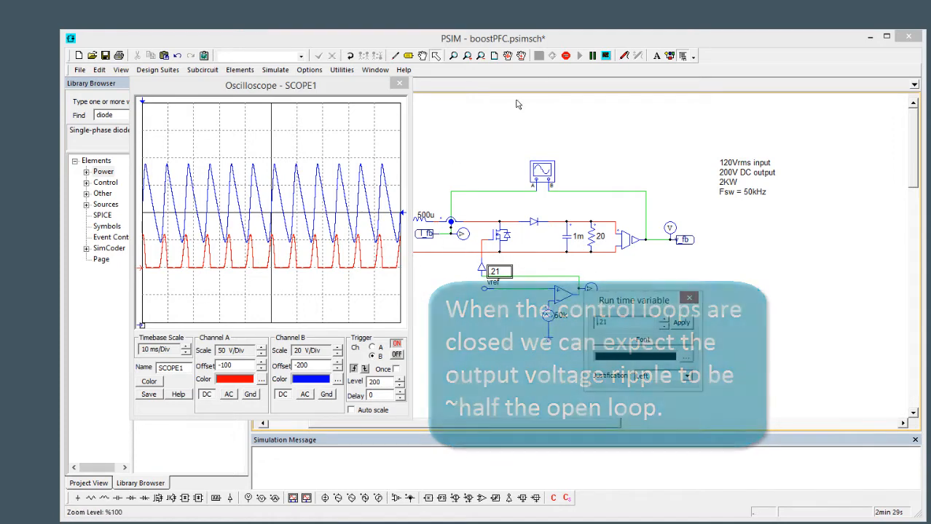
Step: Stop the simulation and switch the circuit input by disabling the sinusoidal source and enabling the DC voltage source
click(566, 56)
click(399, 83)
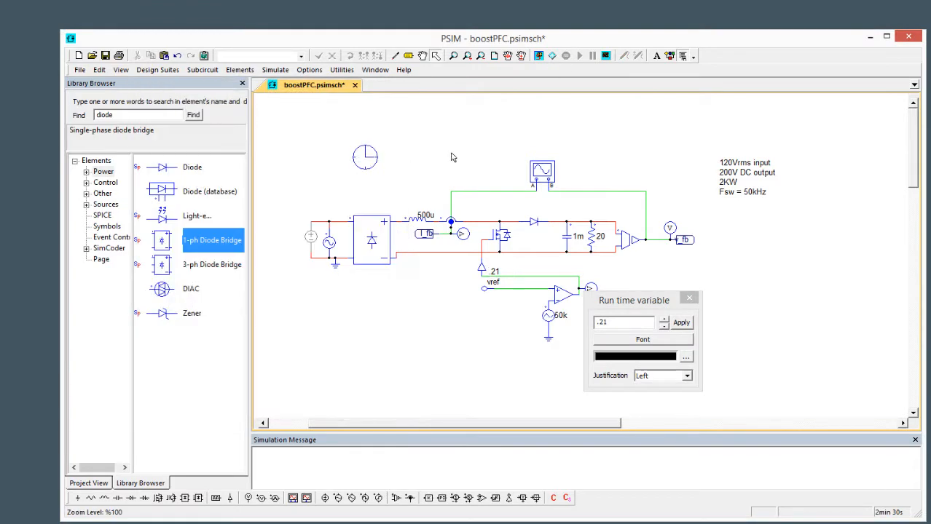
click(331, 241)
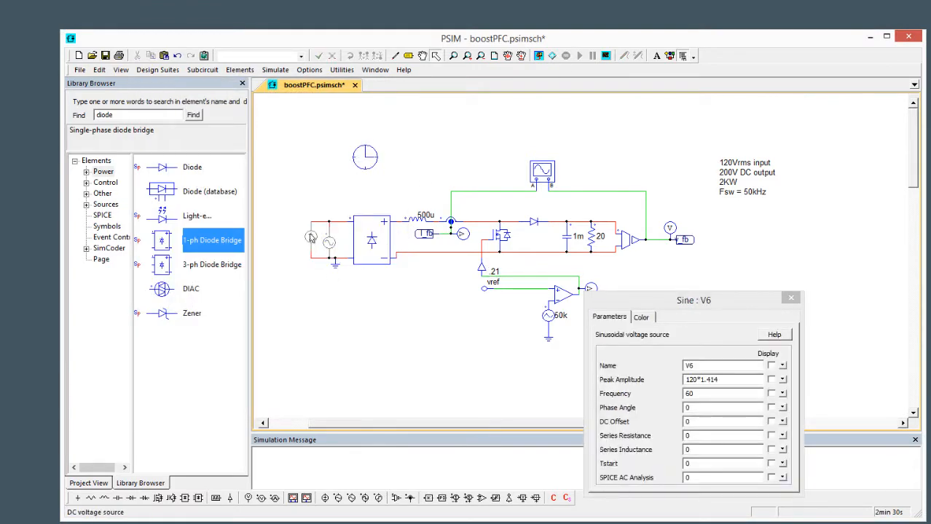
click(311, 235)
click(307, 315)
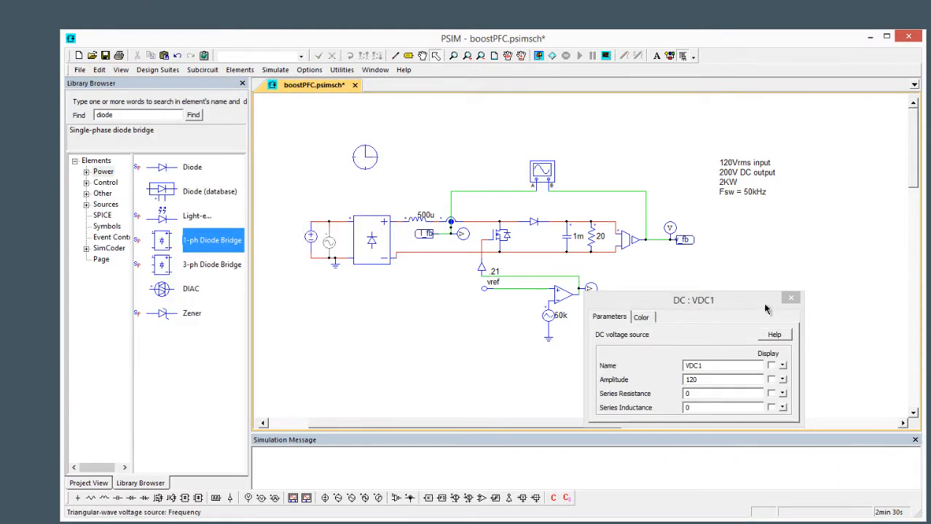
Step: Close the DC source's properties and turn off the Free Run option in the simulation control
click(781, 300)
click(789, 299)
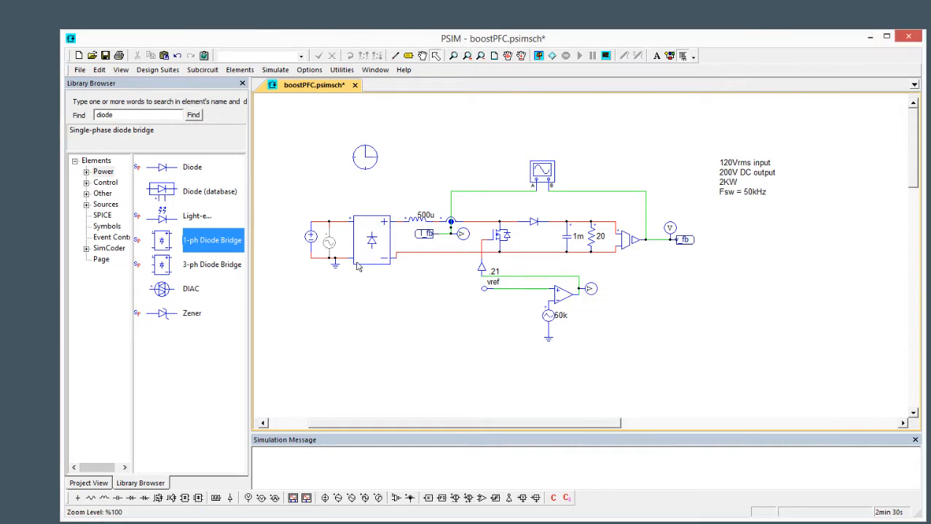
mouse_move(643, 376)
mouse_down()
mouse_move(611, 373)
mouse_move(659, 376)
mouse_up()
double_click(389, 169)
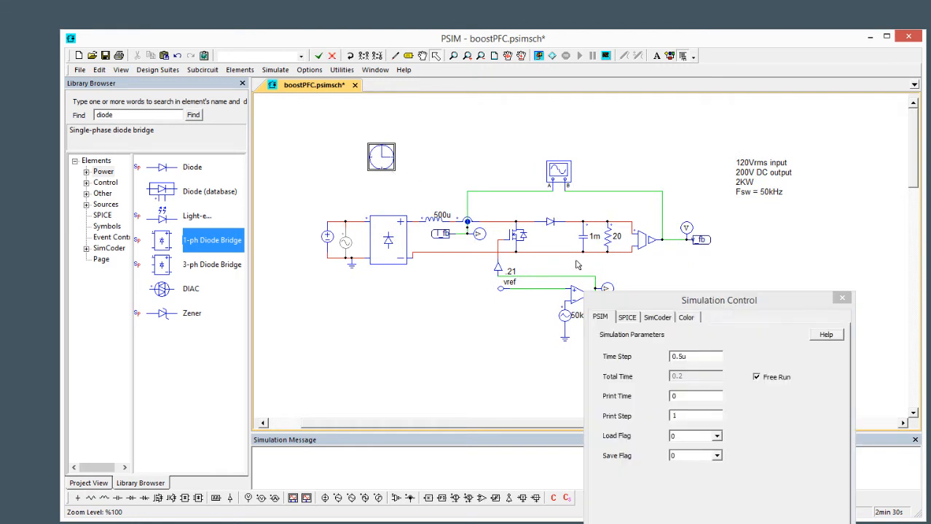
click(756, 377)
click(842, 298)
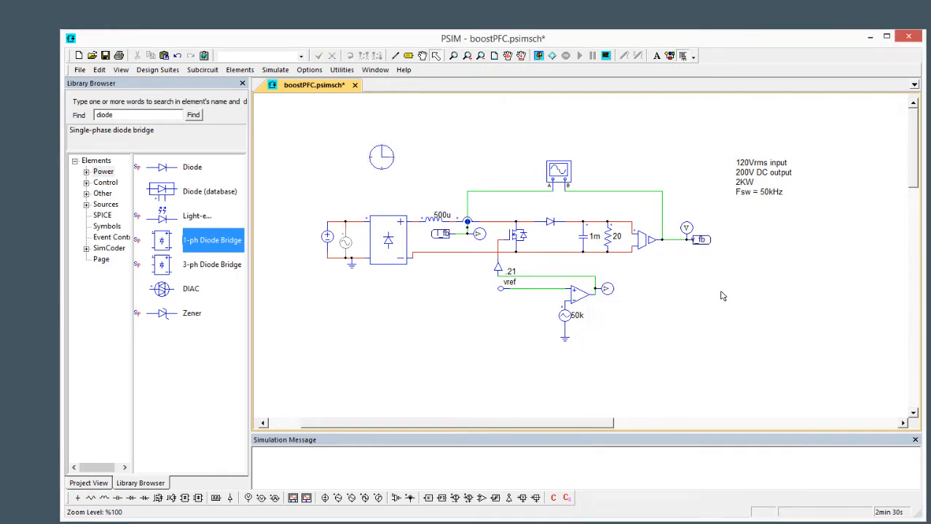
Step: Paste a copy of the whole converter circuit beside the original, below the specification text, and disable the copy
scroll(659, 304, down, 1)
drag(666, 319, 604, 323)
drag(299, 186, 657, 330)
drag(743, 318, 581, 340)
key(ctrl+v)
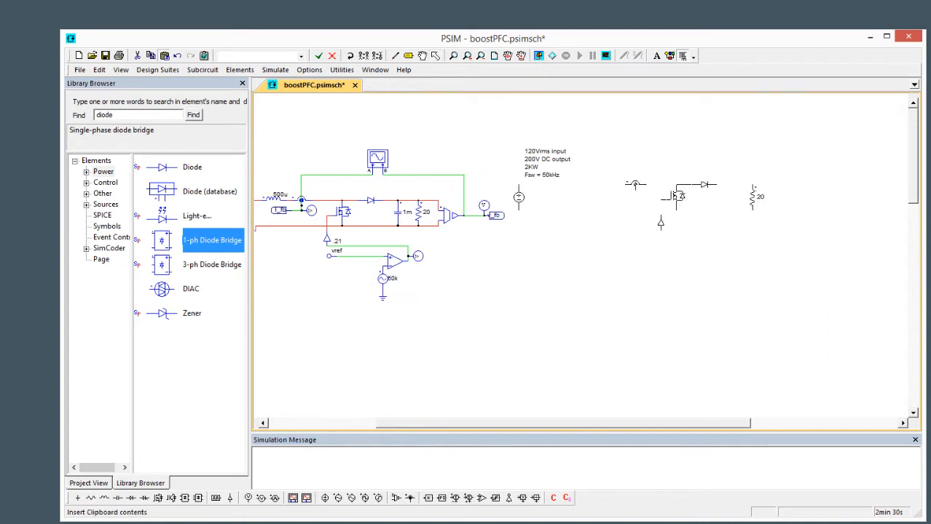
click(707, 266)
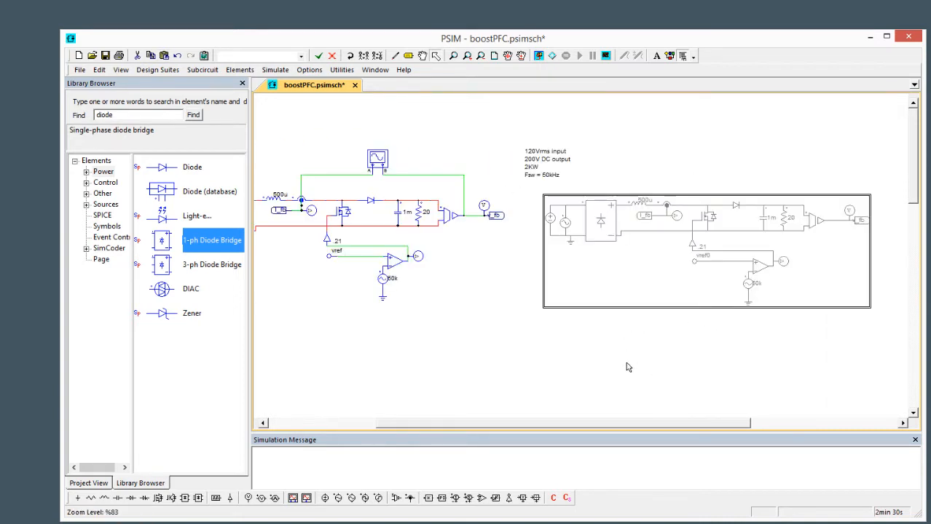
Step: Insert a summer on the wire between vref and the comparator's positive input in the original circuit
drag(627, 365, 696, 377)
drag(466, 350, 582, 360)
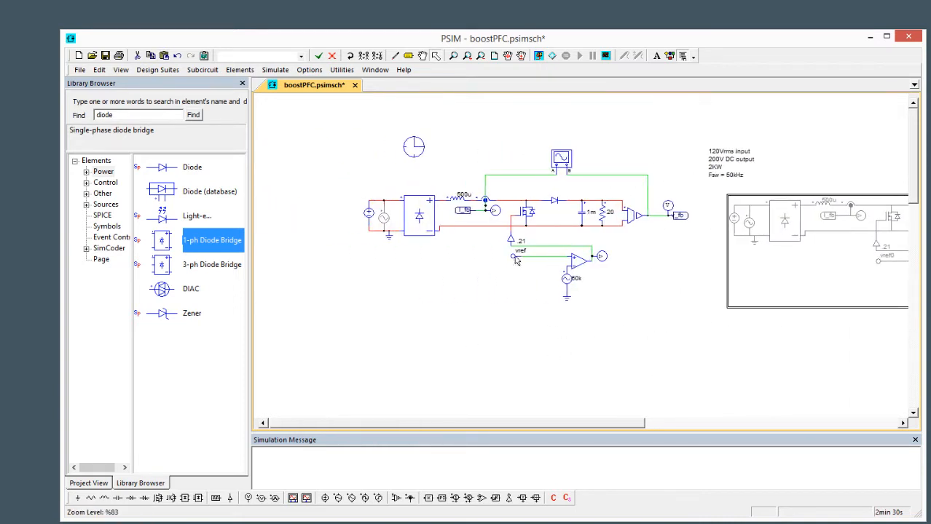
click(469, 498)
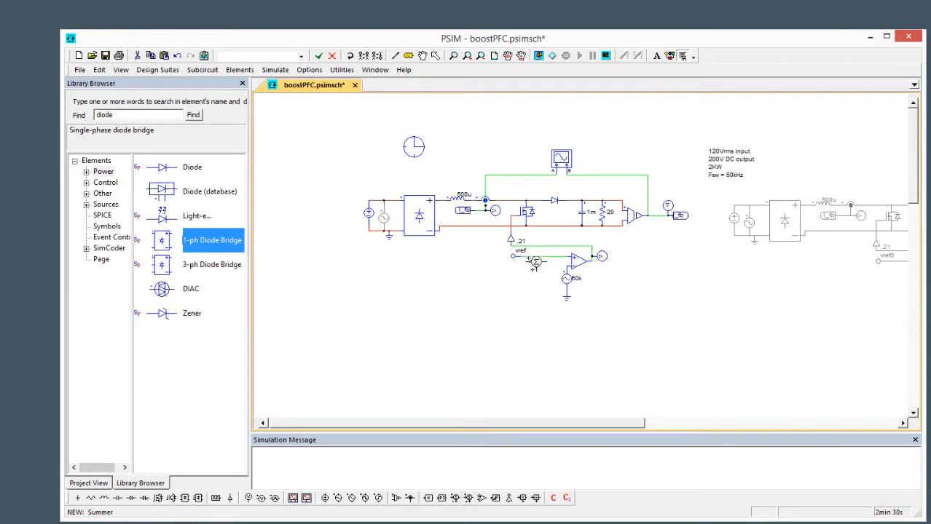
scroll(527, 291, up, 1)
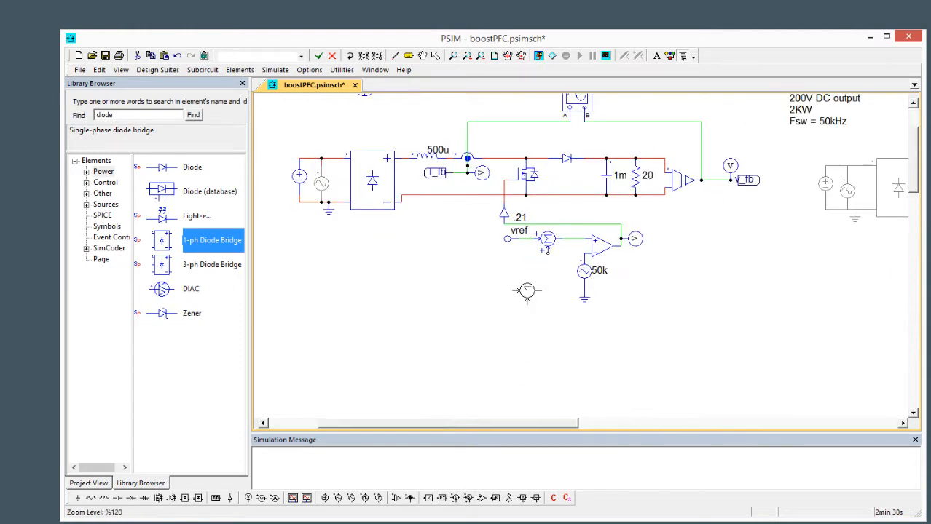
scroll(527, 291, up, 1)
key(Escape)
drag(544, 336, 493, 337)
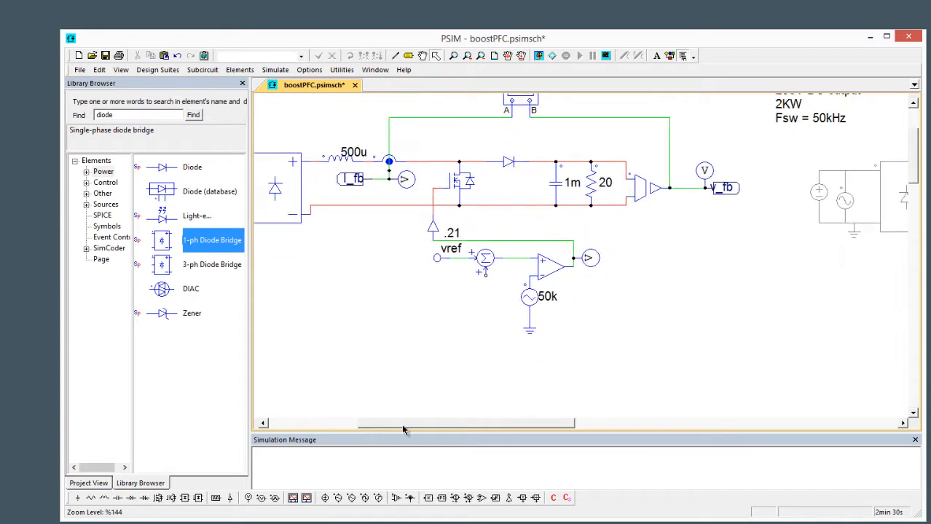
Step: Connect a sinusoidal voltage source to the summer's lower input and ground its other end
click(339, 498)
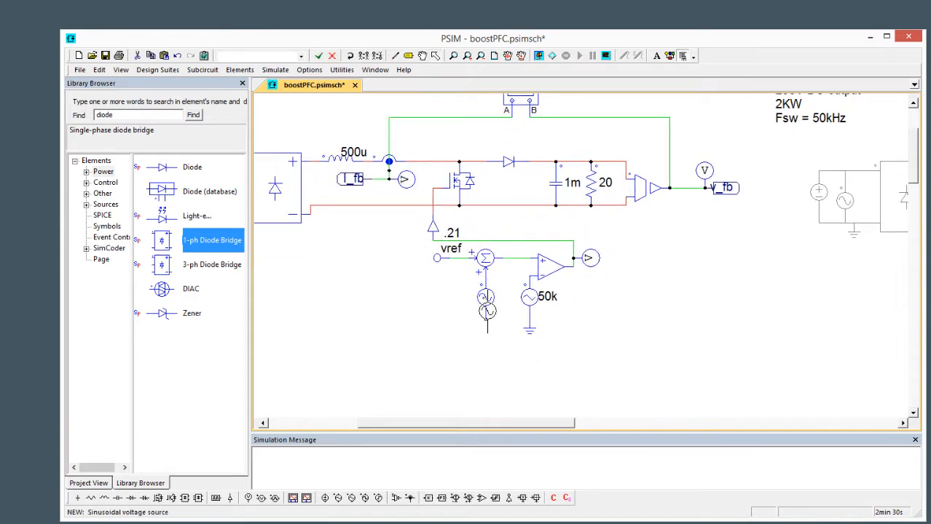
key(g)
click(487, 324)
key(Escape)
Step: Search the element library for "ac" and place the multisine AC sweep block beside the summer's sine source
drag(404, 340, 442, 358)
scroll(439, 354, down, 2)
scroll(438, 351, down, 1)
scroll(432, 239, up, 3)
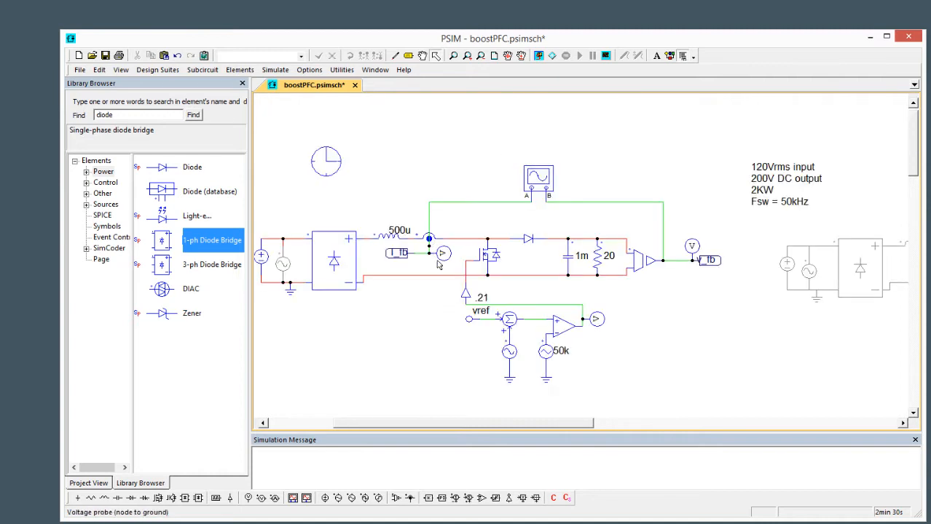
double_click(110, 115)
text(ac)
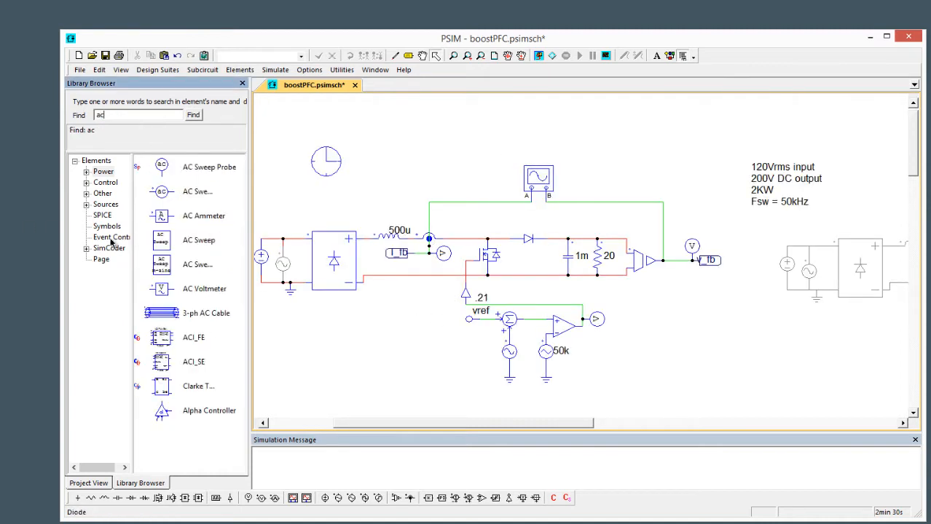
click(198, 265)
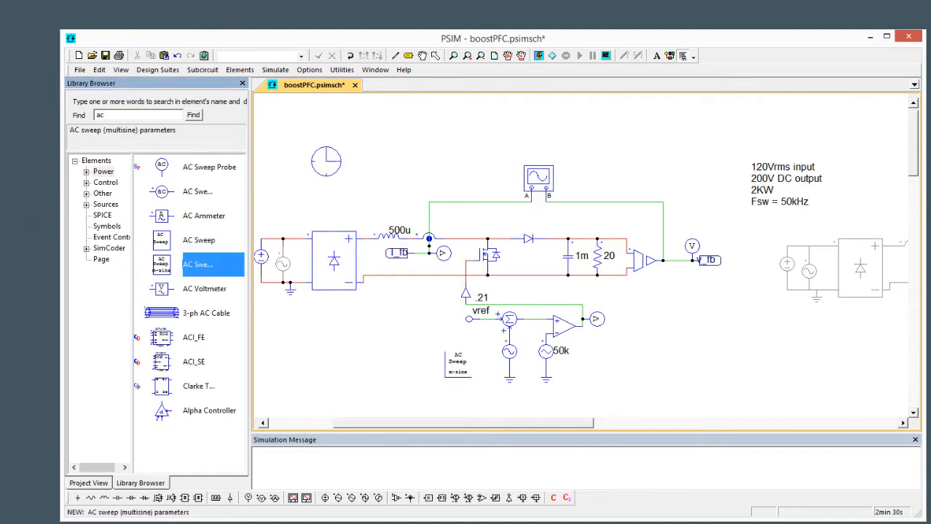
click(457, 363)
Step: Attach an AC sweep probe to the inductor current feedback node and name it Il_analog
click(167, 176)
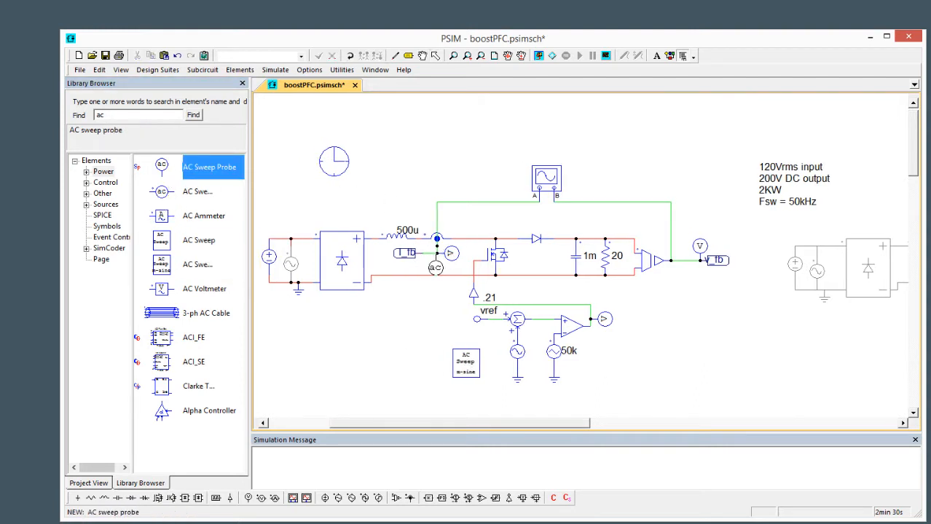
click(437, 266)
double_click(437, 267)
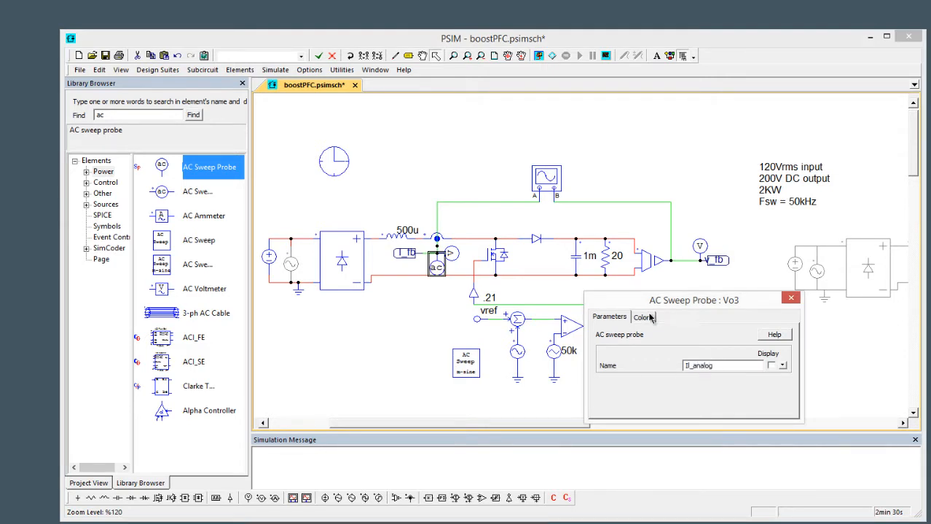
click(791, 299)
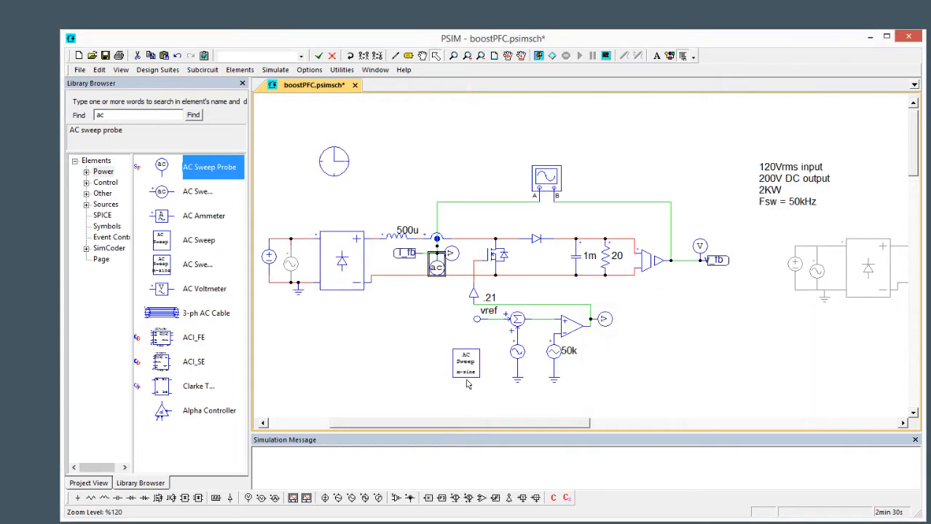
Step: Disable the AC sweep block and set the perturbation sine source's peak amplitude to 0
click(470, 363)
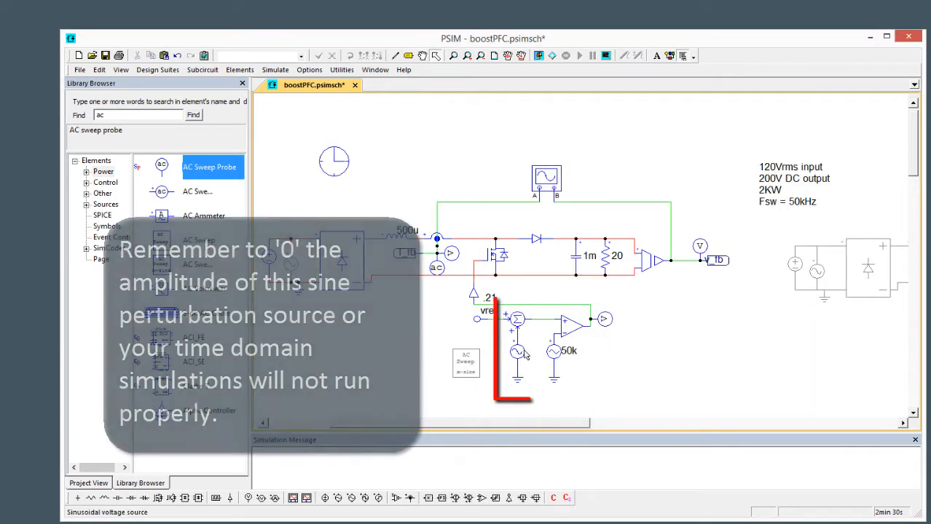
double_click(516, 352)
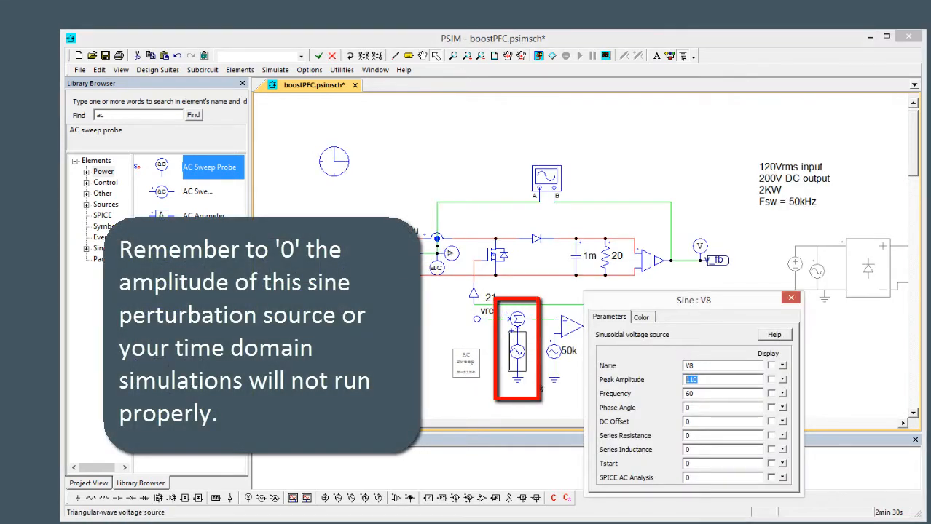
double_click(692, 379)
text(0)
click(791, 299)
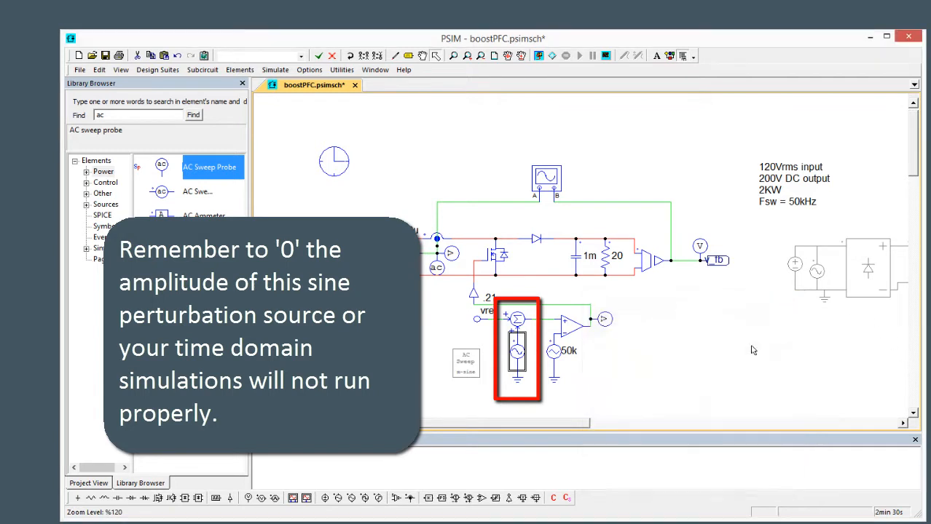
Step: Run the time-domain simulation with vref at .4 and enlarge the plot of Vload and the inductor current
double_click(334, 163)
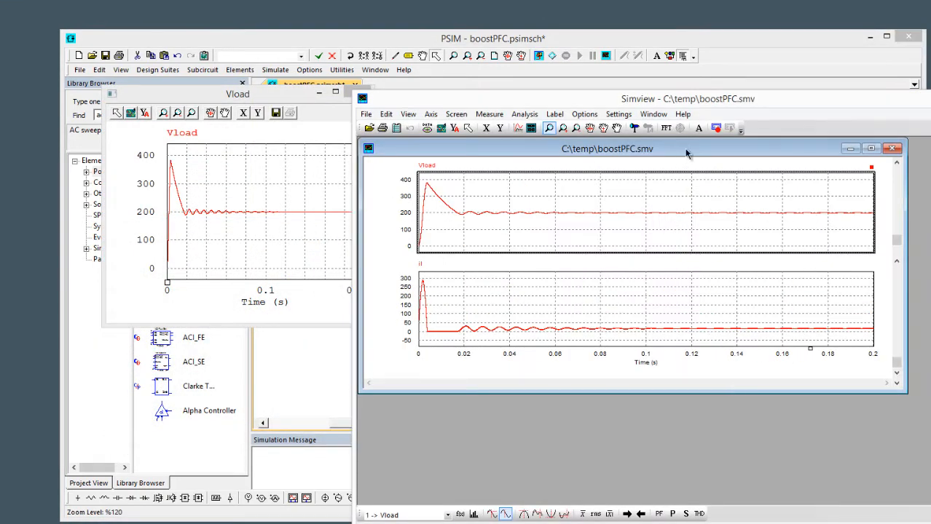
double_click(686, 153)
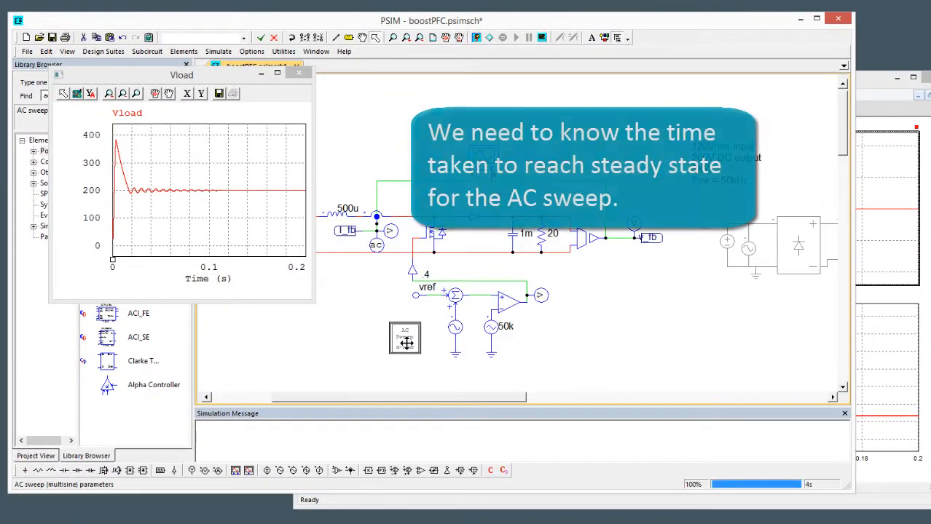
Step: Set the multisine AC sweep block's steady state time to 200m
double_click(405, 336)
double_click(661, 451)
text(200)
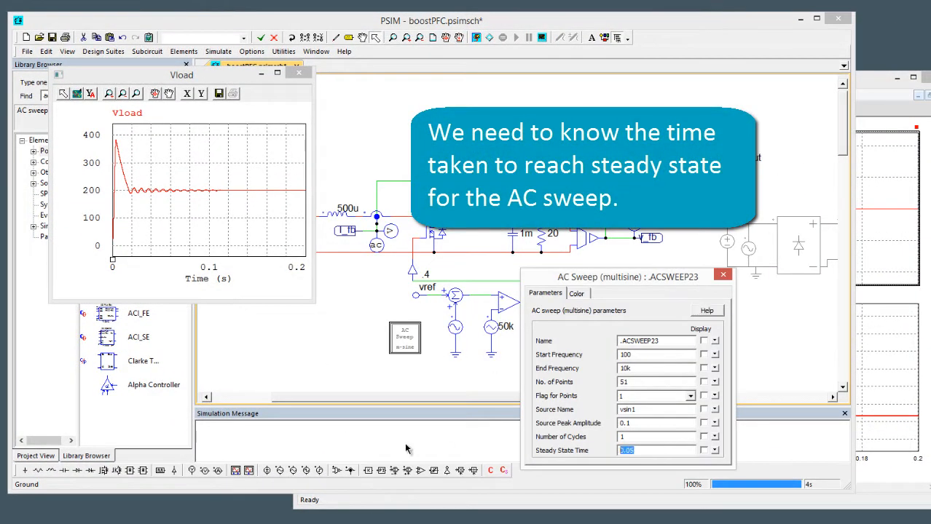
text(m)
Step: Copy the AC sweep's source name vsin1 and use it as the name of the perturbation sine source
double_click(619, 410)
key(ctrl+c)
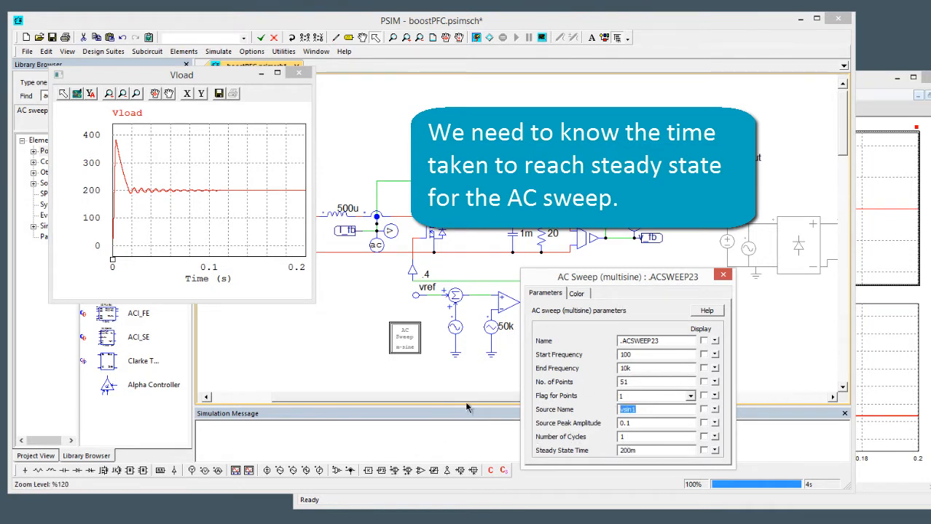
double_click(453, 328)
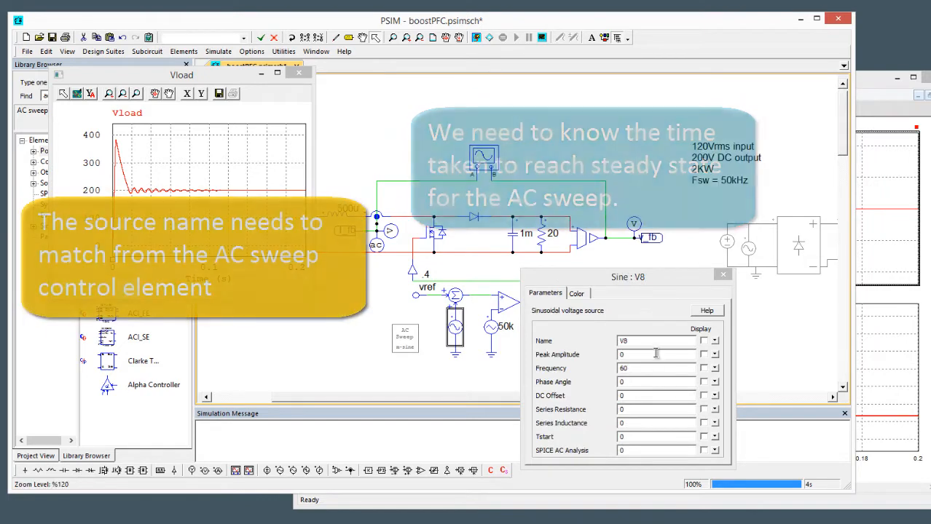
double_click(653, 340)
key(ctrl+v)
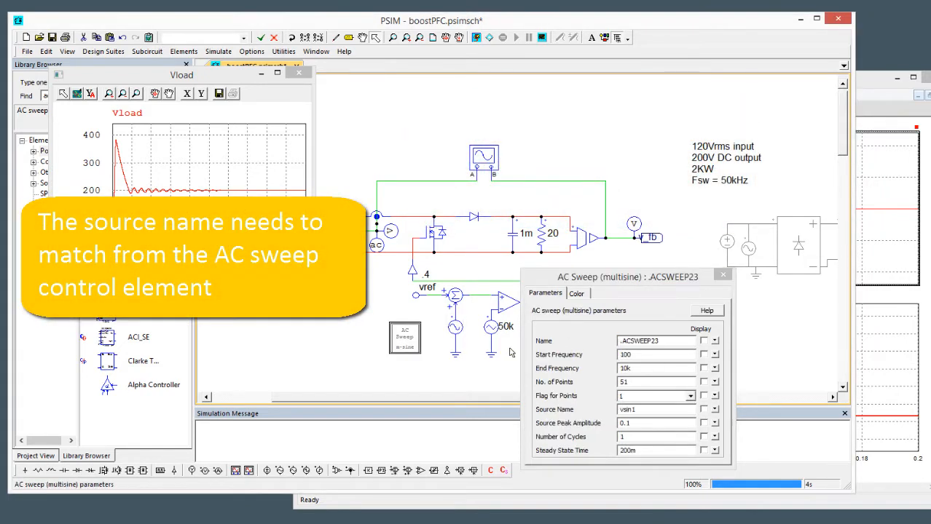
Step: Set the AC sweep's start frequency to 10, end frequency to 20k and source peak amplitude to 0.02
double_click(626, 355)
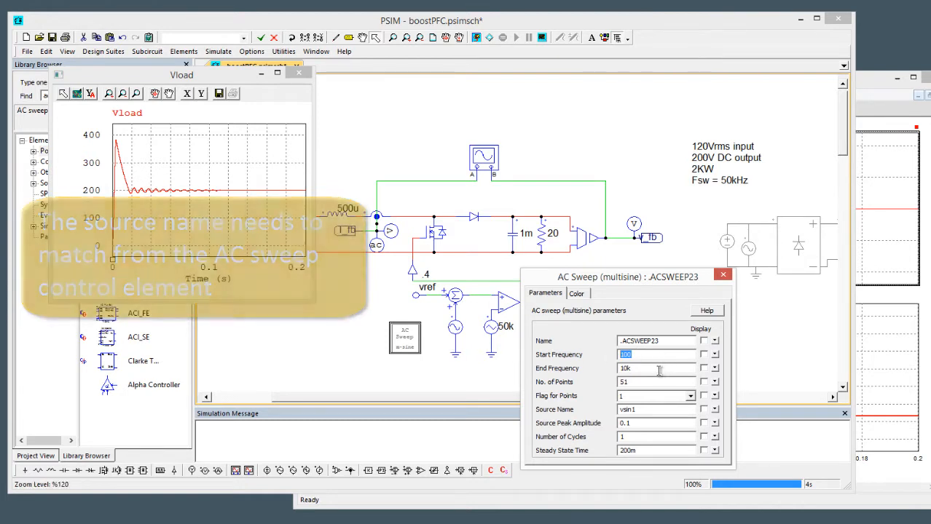
text(10)
key(Tab)
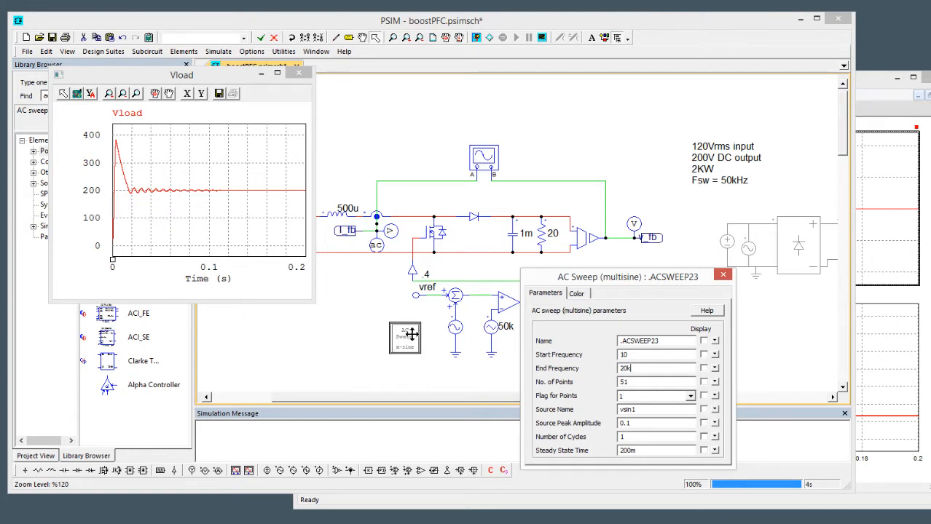
text(20k)
drag(631, 423, 603, 418)
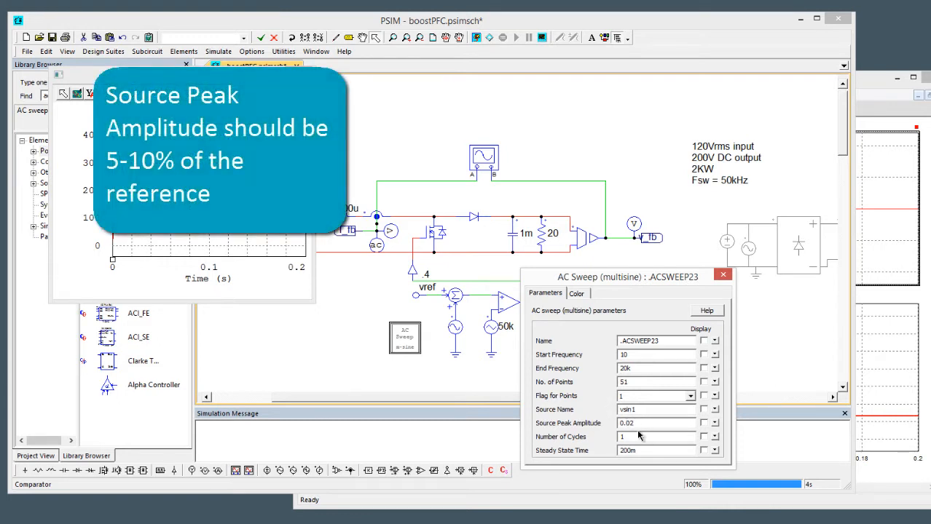
Step: Enable the AC sweep block and run the simulation to plot the Il_analog frequency response
click(476, 39)
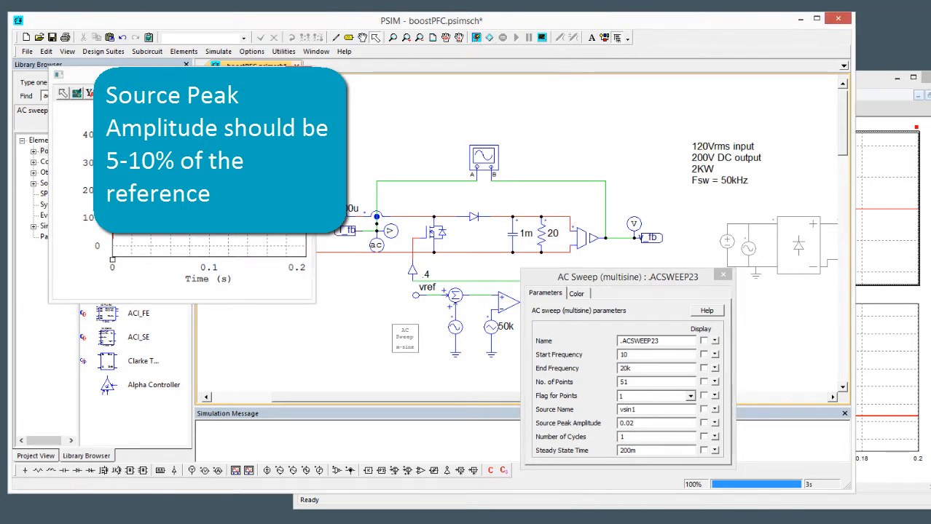
click(408, 350)
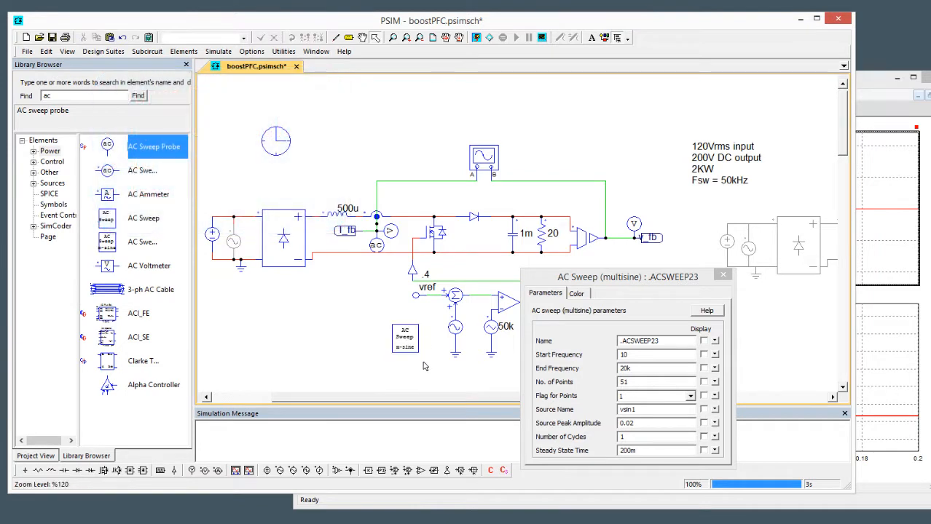
click(476, 39)
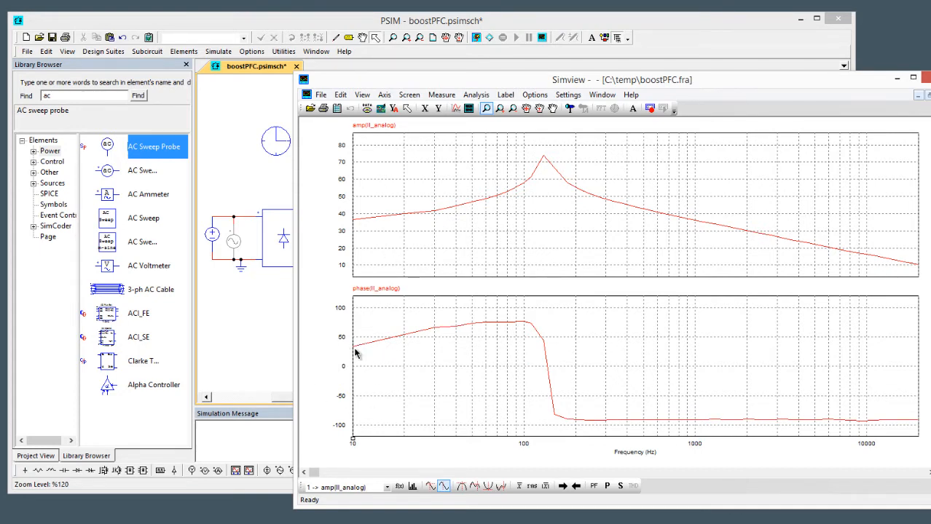
Step: Lower the AC sweep's start frequency to 1 and rerun the frequency sweep
click(266, 349)
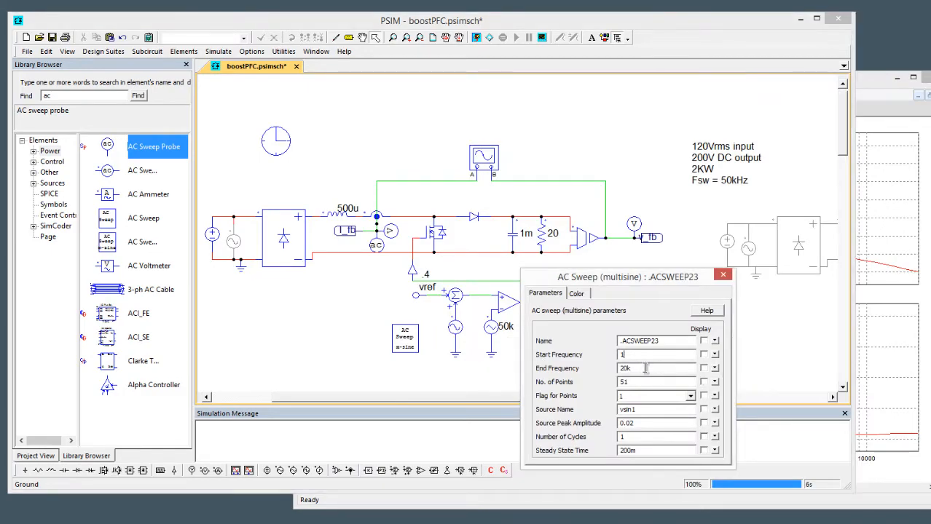
click(476, 37)
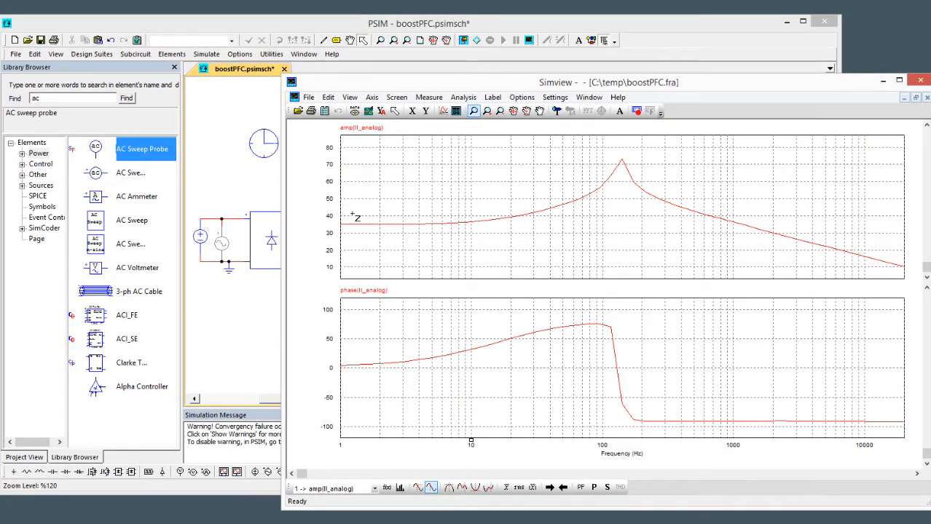
Step: Save the Il_analog frequency response as boostInner_analog.fra in the temp folder, replacing the existing file
drag(586, 83, 573, 57)
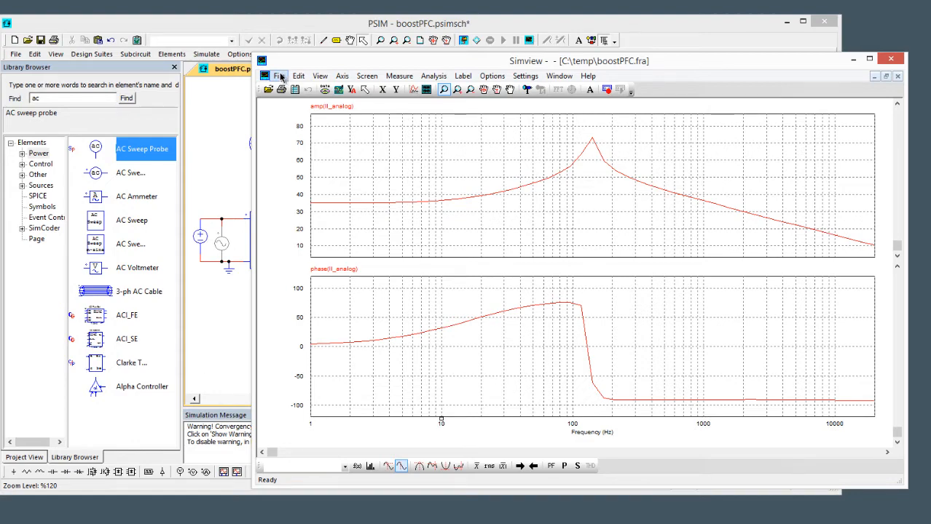
click(281, 77)
click(315, 140)
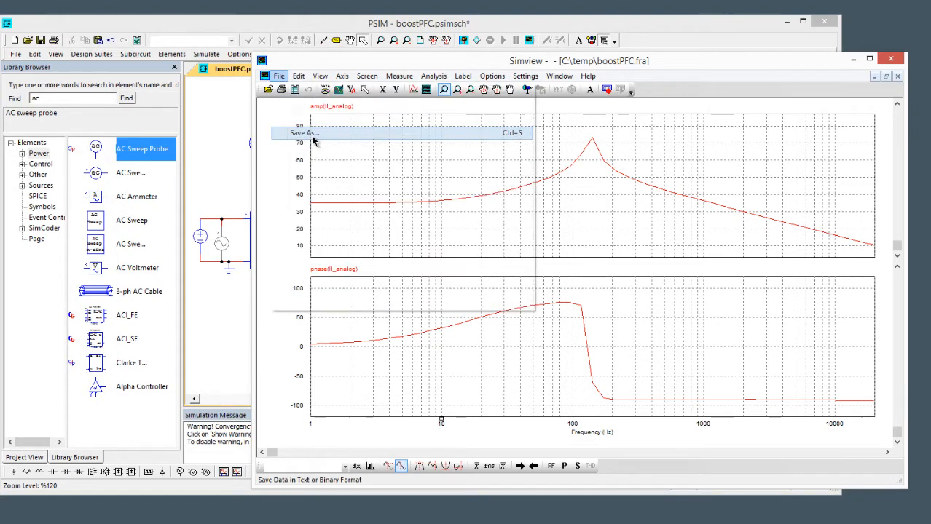
click(510, 418)
click(495, 437)
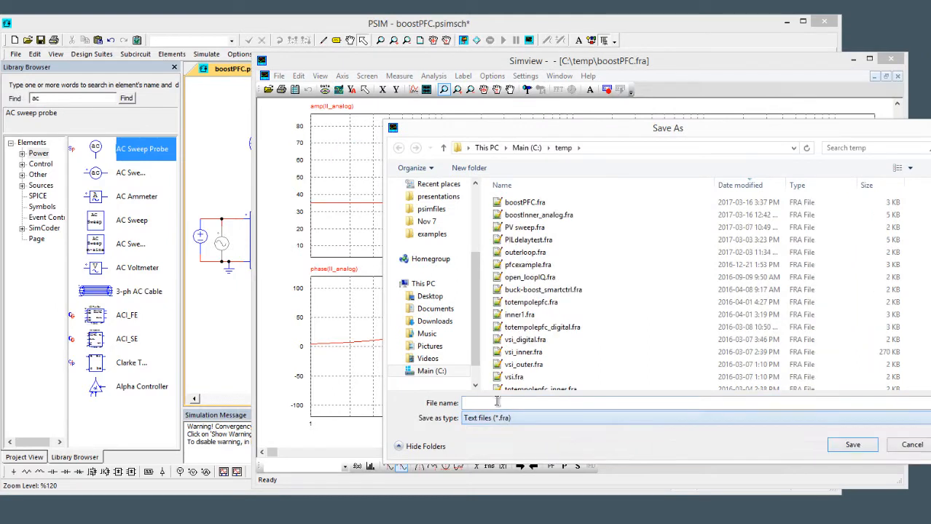
click(491, 402)
click(528, 215)
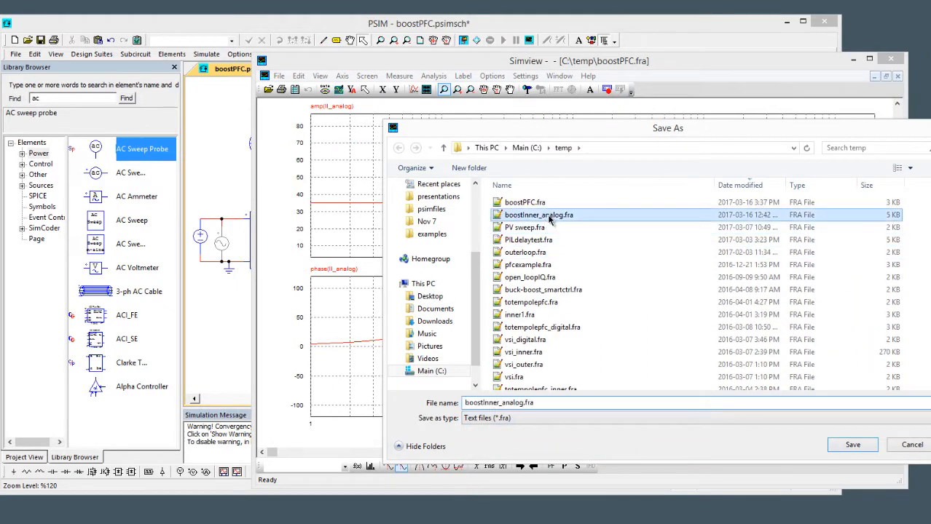
click(860, 445)
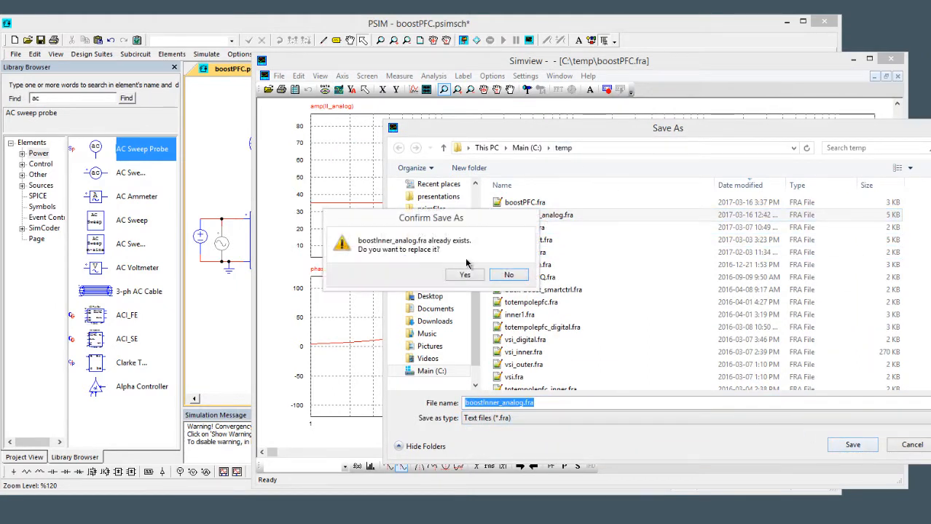
click(454, 275)
Step: Copy the perturbation sine source and its summing block from the first circuit into the second circuit, between vref0 and the comparator
click(216, 319)
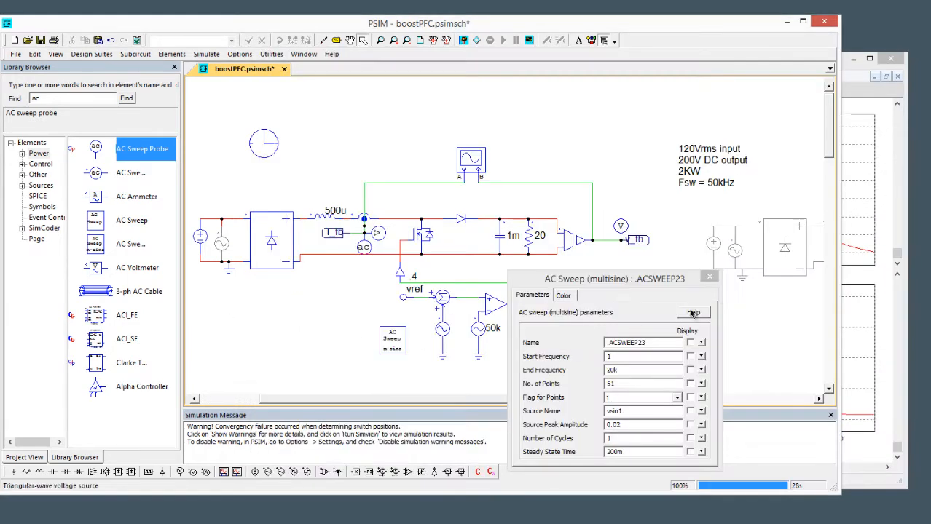
click(713, 279)
scroll(639, 318, down, 1)
drag(677, 322, 396, 322)
drag(386, 184, 810, 376)
drag(442, 336, 592, 321)
click(306, 244)
click(327, 306)
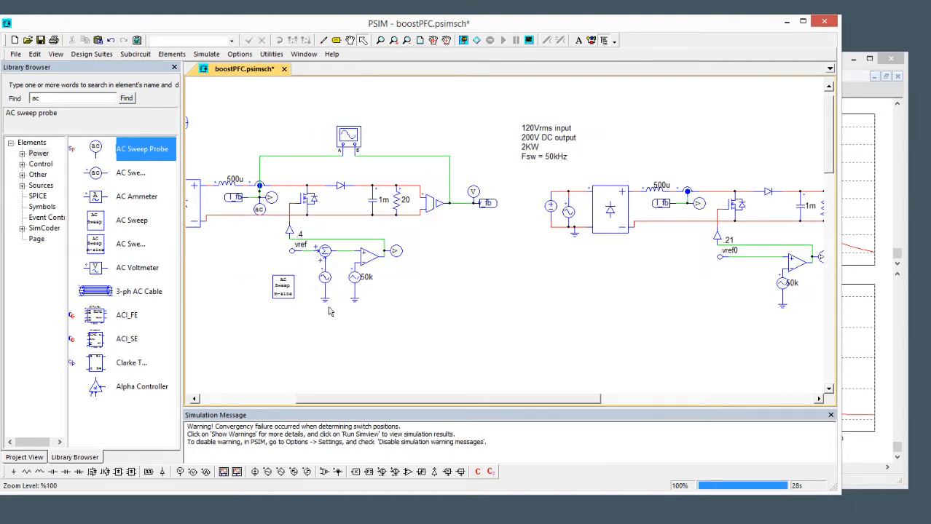
drag(343, 312, 296, 240)
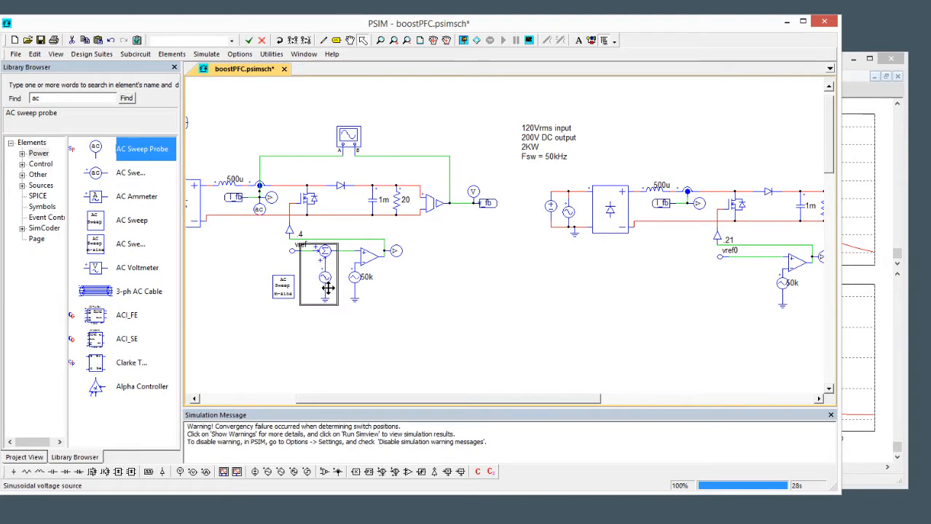
drag(340, 328, 307, 242)
key(ctrl+c)
key(ctrl+v)
drag(728, 307, 539, 311)
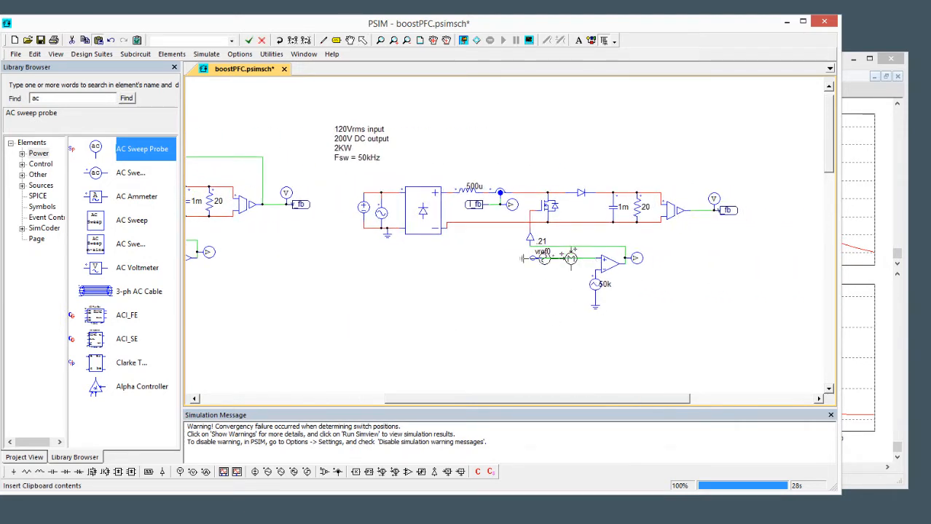
right_click(545, 258)
right_click(545, 259)
click(548, 256)
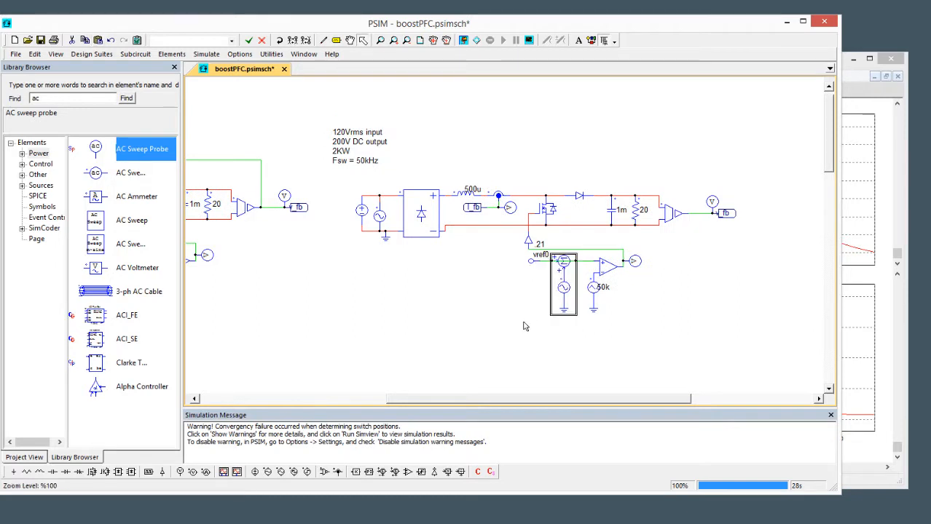
click(526, 325)
click(567, 263)
Step: Copy the first circuit's AC sweep probe onto the second circuit's inductor current sensor output
drag(474, 327, 544, 332)
drag(502, 303, 621, 303)
click(263, 223)
key(ctrl+c)
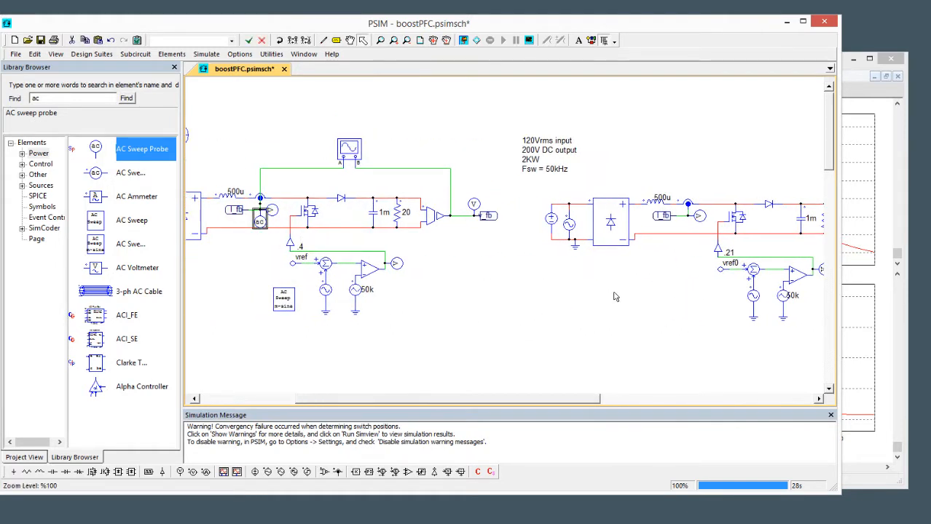
key(ctrl+v)
click(516, 230)
Step: Copy the multisine AC sweep block from the first circuit and place it beside the second circuit's sine source
drag(563, 302, 718, 285)
click(501, 305)
click(266, 291)
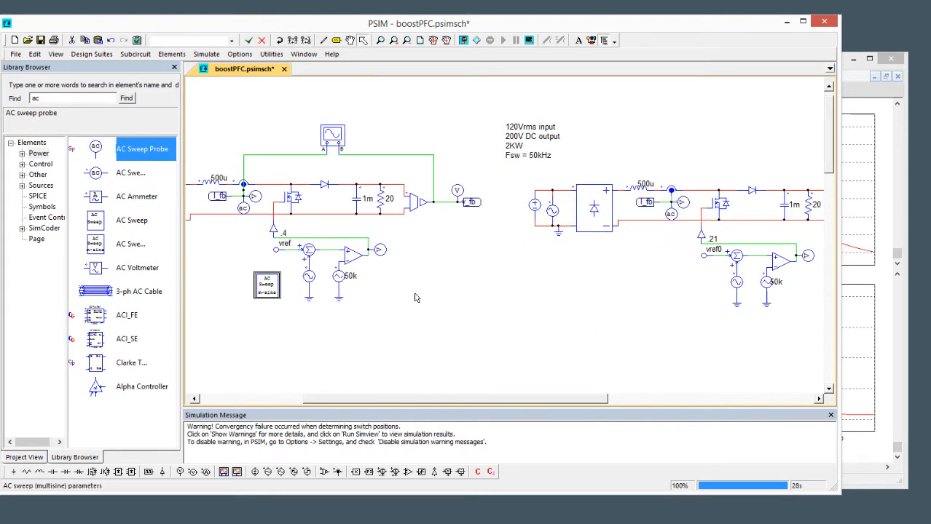
key(ctrl+c)
key(ctrl+v)
click(445, 305)
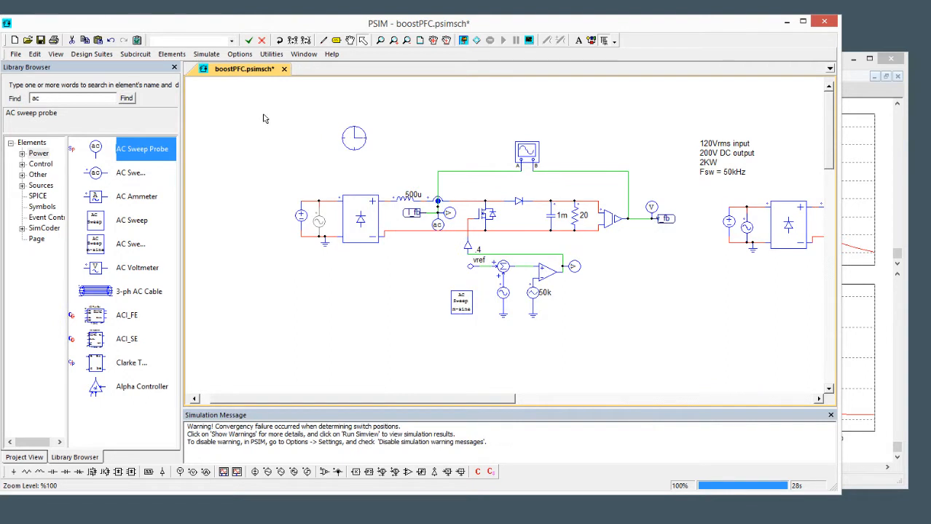
Step: Select the whole first circuit and disable it
drag(262, 115, 684, 367)
drag(565, 334, 219, 327)
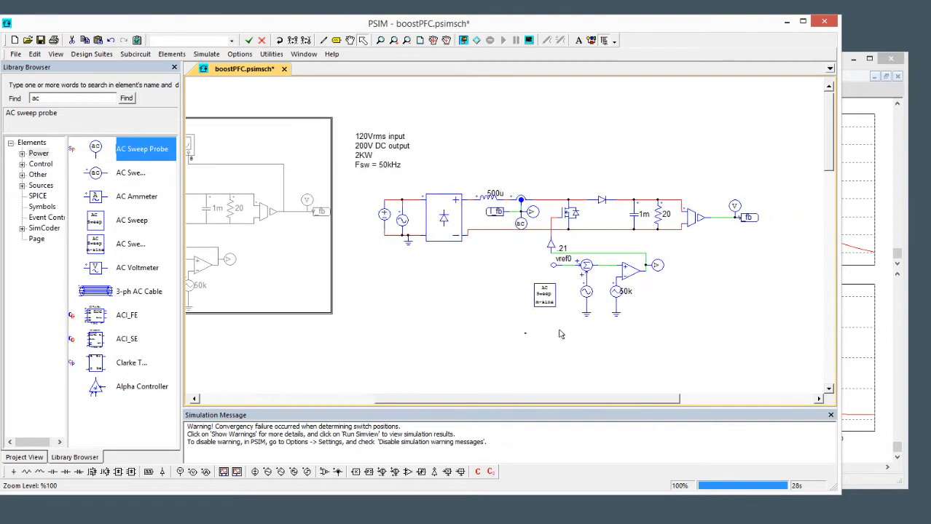
click(559, 332)
Step: Set the source name to vsin2 in the second circuit's AC sweep block
double_click(553, 293)
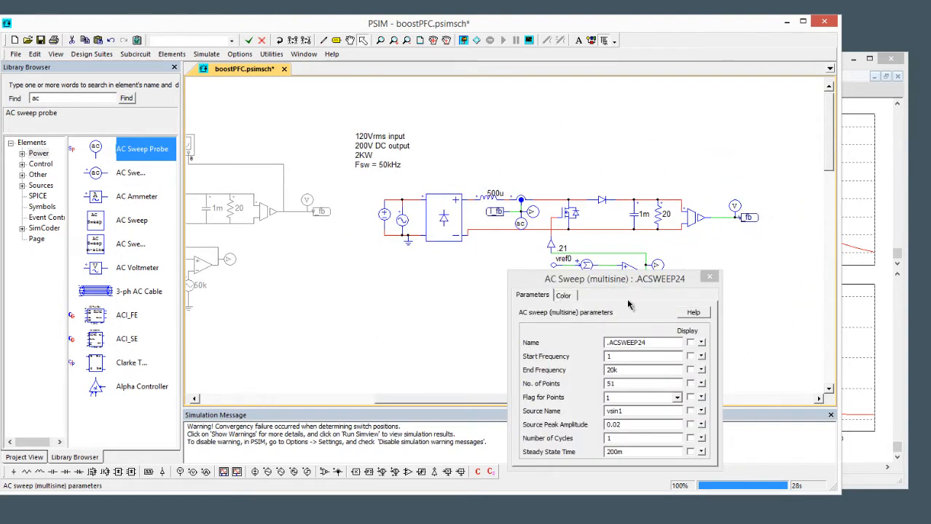
drag(651, 279, 412, 239)
click(399, 371)
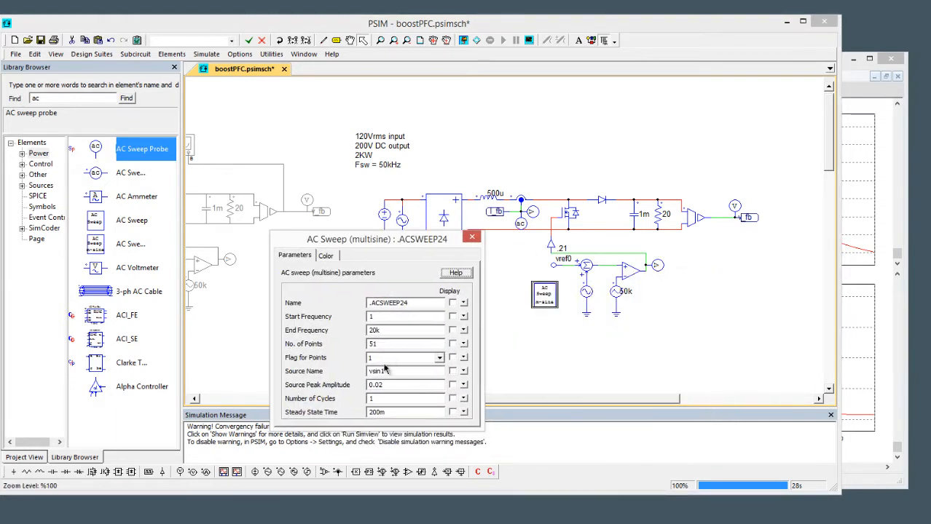
click(472, 237)
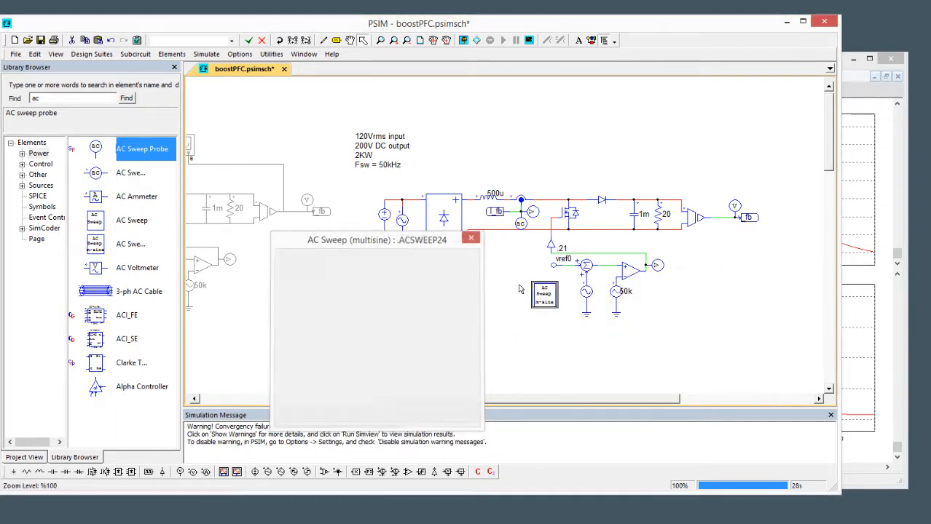
Step: Rename the second circuit's AC sweep probe as Il_digital
double_click(520, 225)
click(408, 303)
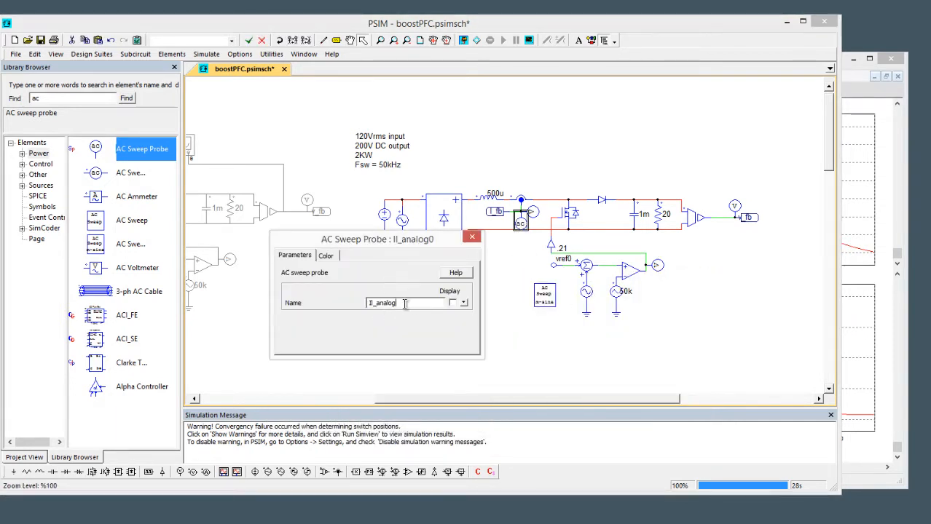
key(BackSpace)
key(BackSpace)
key(BackSpace)
key(BackSpace)
key(BackSpace)
key(BackSpace)
text(digital)
click(472, 237)
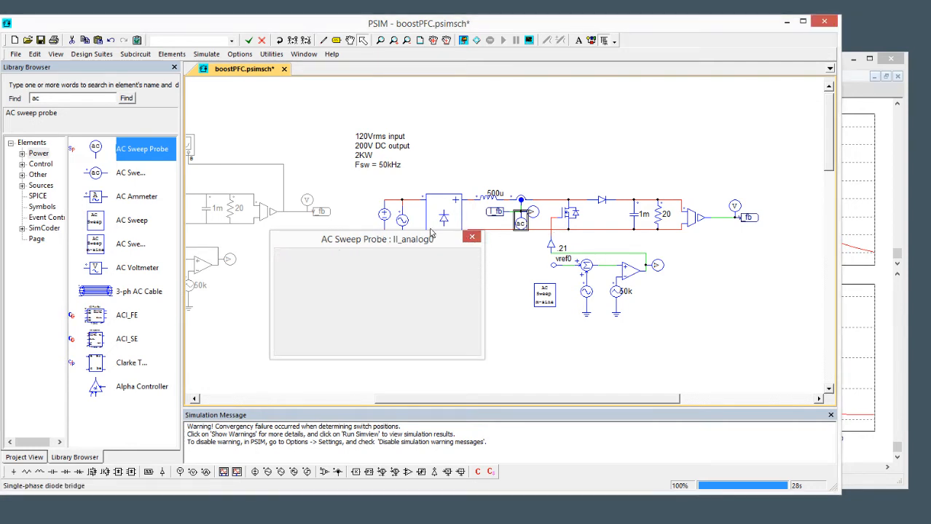
Step: Search the library for zoh and place a Zero-Order Hold below the second circuit's current sensor
double_click(67, 100)
text(z)
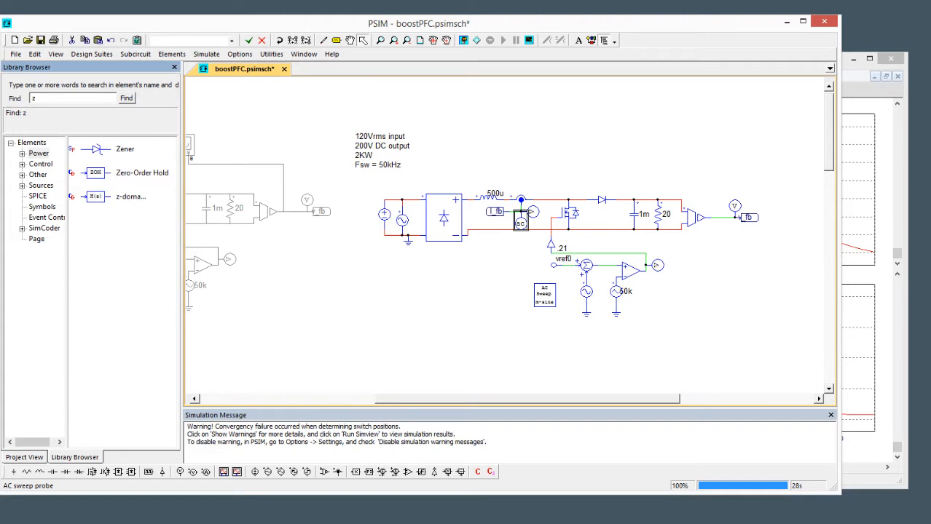
text(oh)
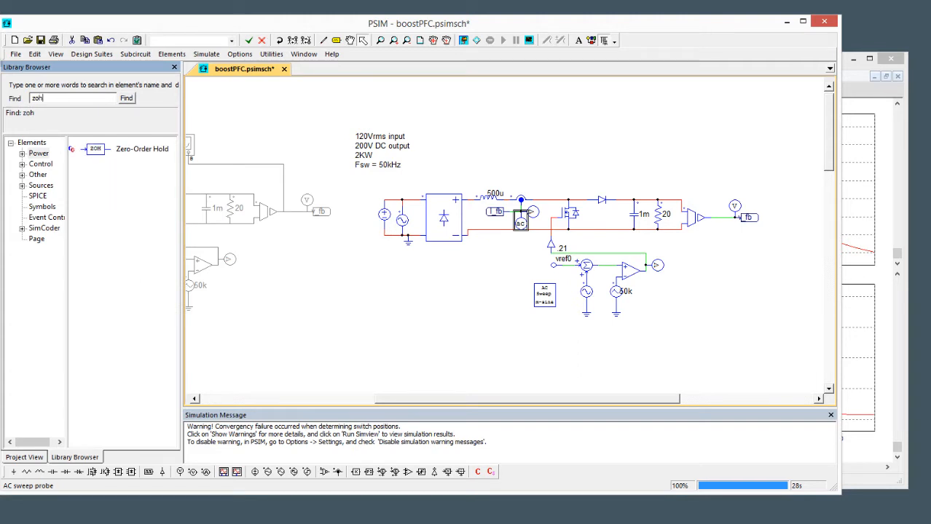
click(106, 151)
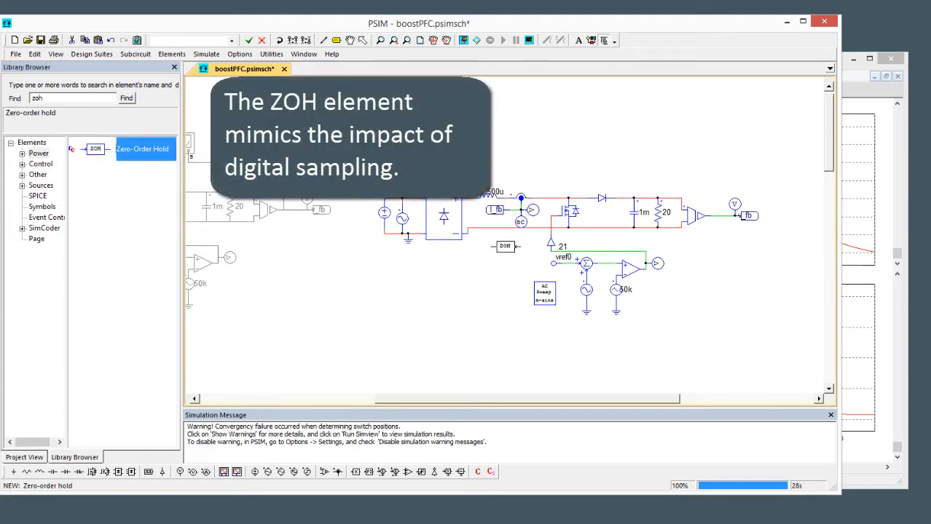
click(506, 245)
Step: Replace the current sensor's AC sweep probe with a copy at the zero-order hold's output, and wire the hold's input to the sensor
key(ctrl+v)
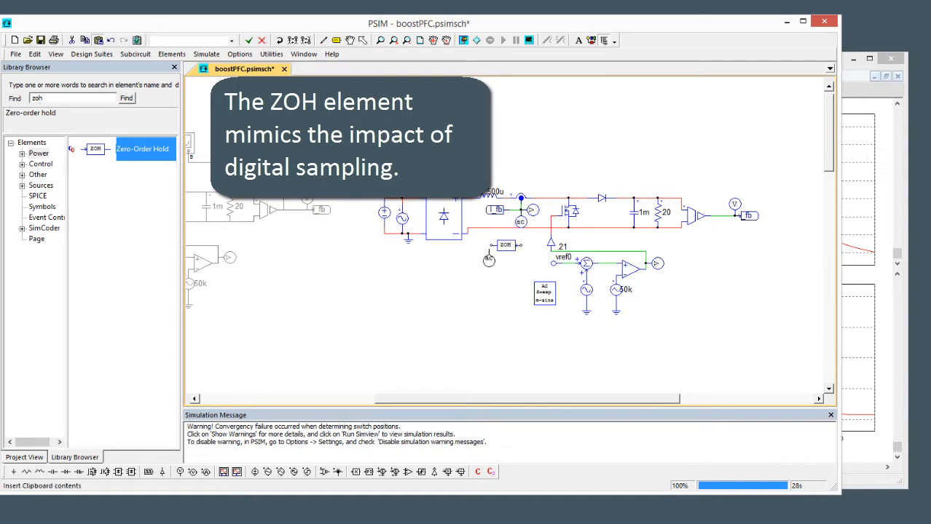
click(490, 257)
click(522, 222)
key(Delete)
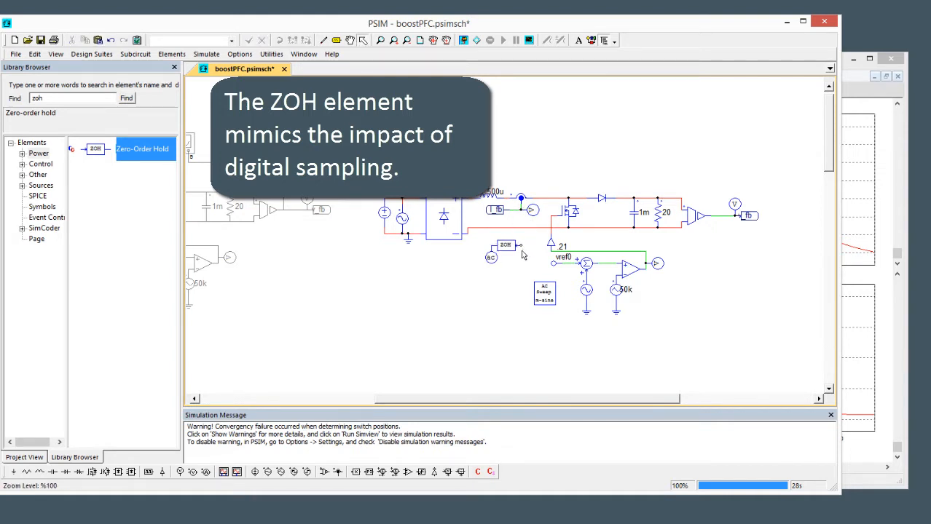
key(ctrl+w)
drag(520, 211, 521, 245)
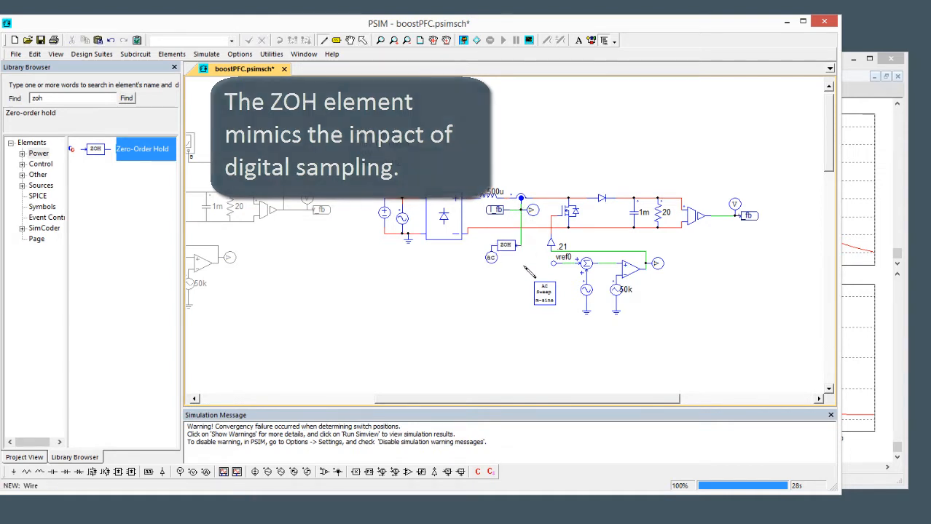
key(Escape)
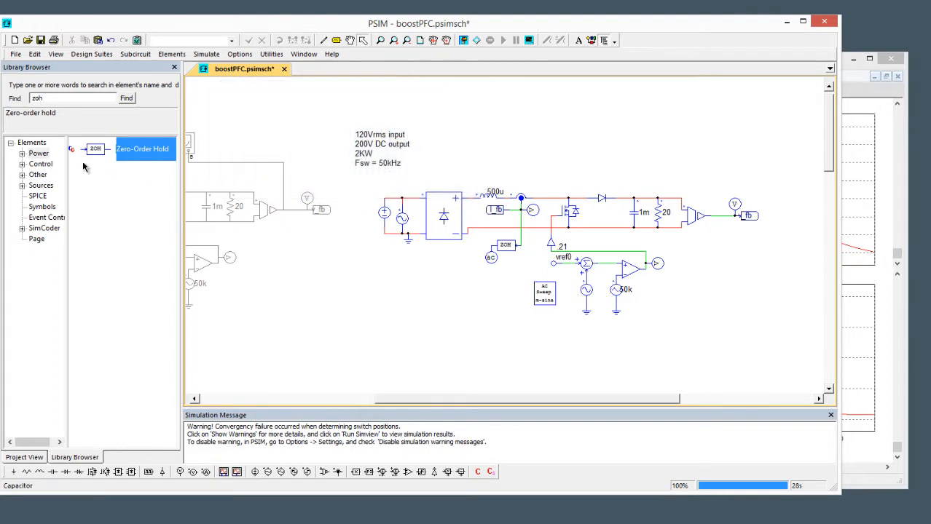
Step: Shift the vref0, summing and sine source group away from the comparator and insert a Unit Delay in the gap
click(74, 98)
text(del)
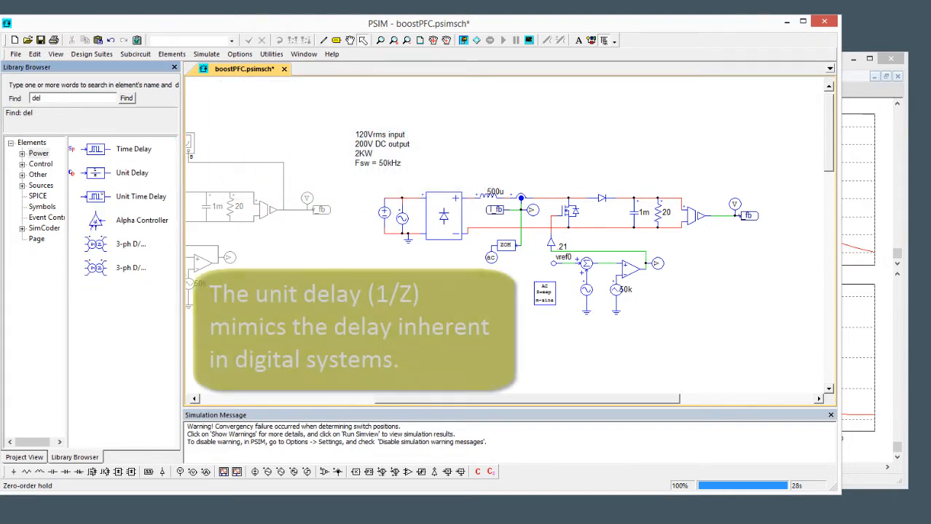
click(127, 172)
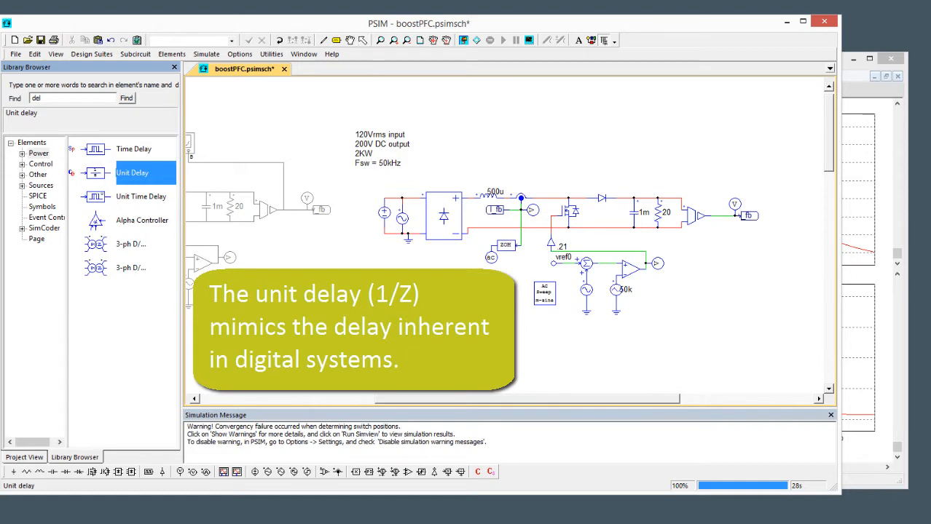
click(607, 340)
drag(530, 250, 602, 340)
drag(587, 269, 557, 270)
click(614, 339)
drag(614, 339, 595, 265)
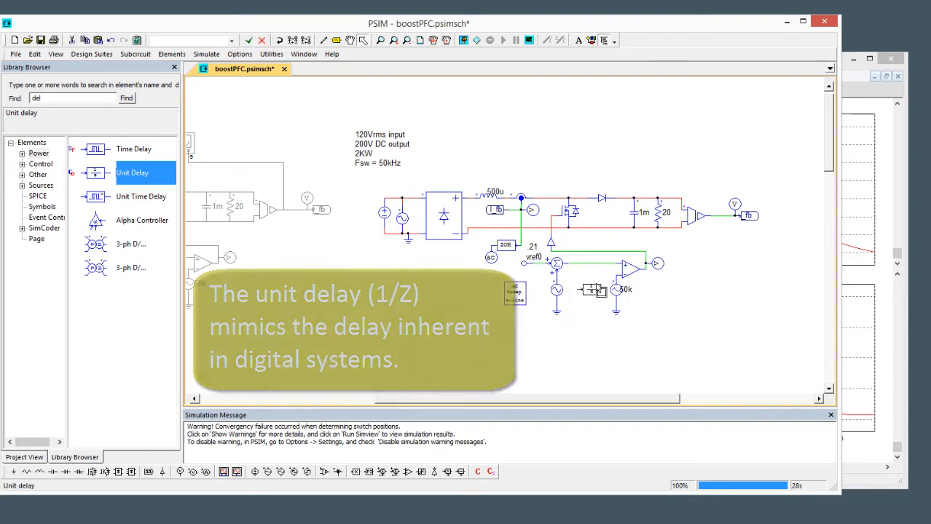
Step: Set the unit delay's sampling frequency to 50k
double_click(595, 264)
double_click(417, 330)
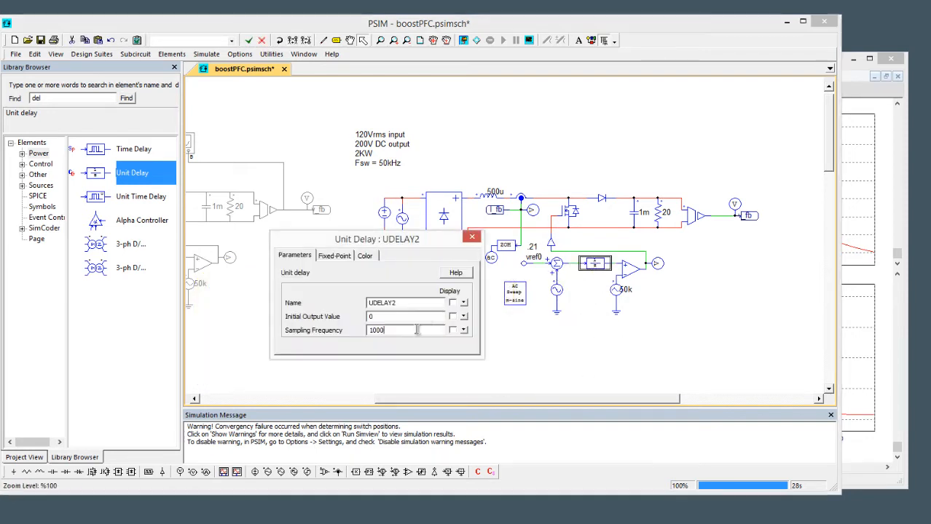
text(50k)
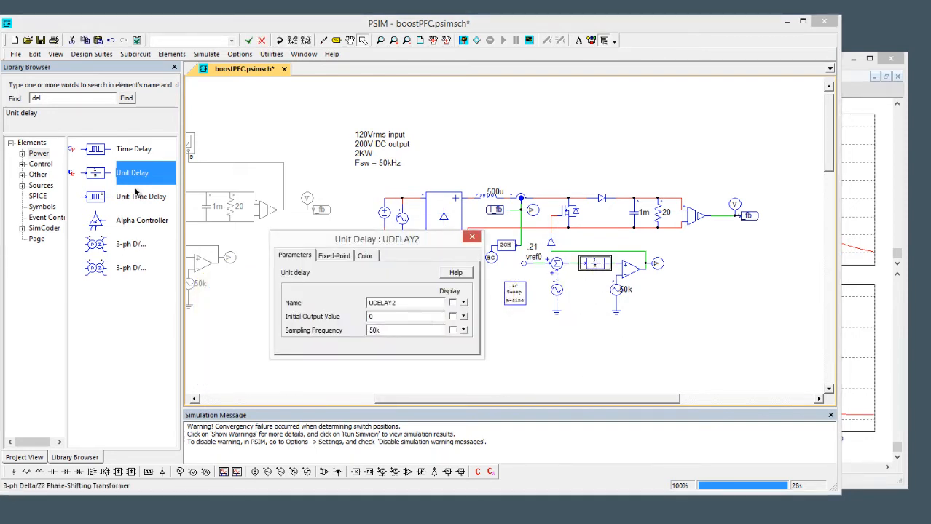
click(472, 238)
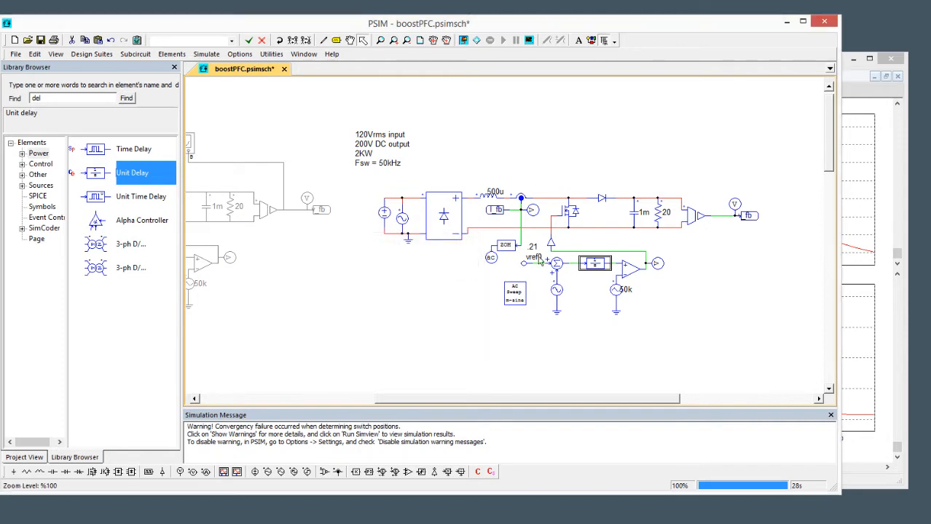
Step: Change the zero-order hold's sampling frequency
double_click(508, 242)
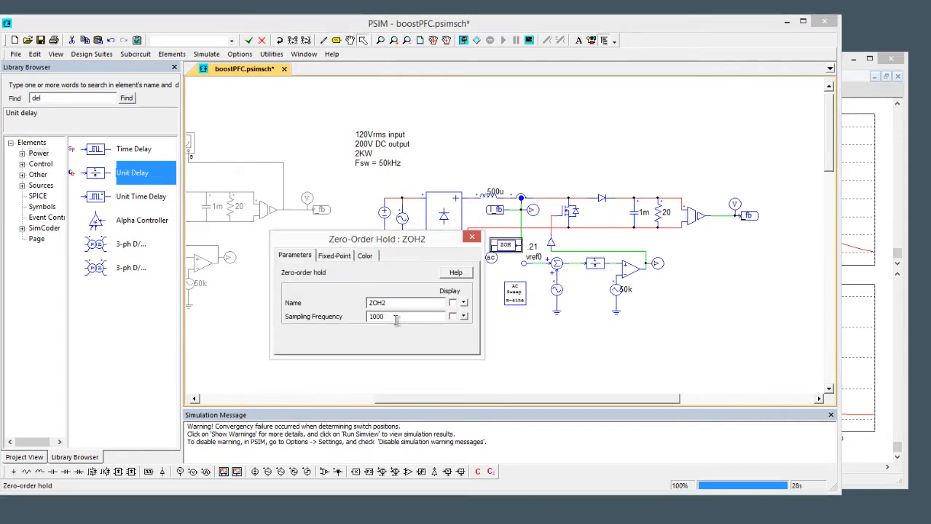
double_click(373, 316)
click(470, 238)
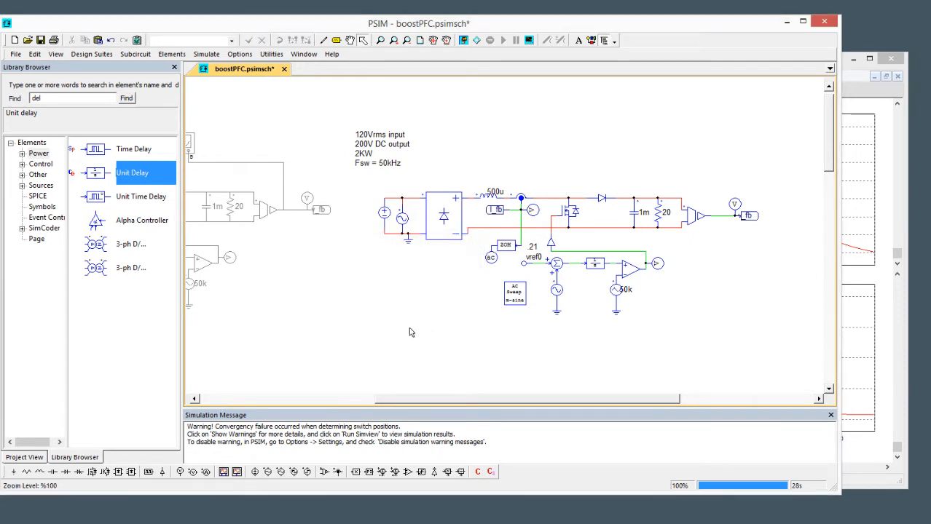
Step: Check the multisine AC sweep block's end frequency and run the simulation of the converter with zero-order hold and unit delay
double_click(516, 293)
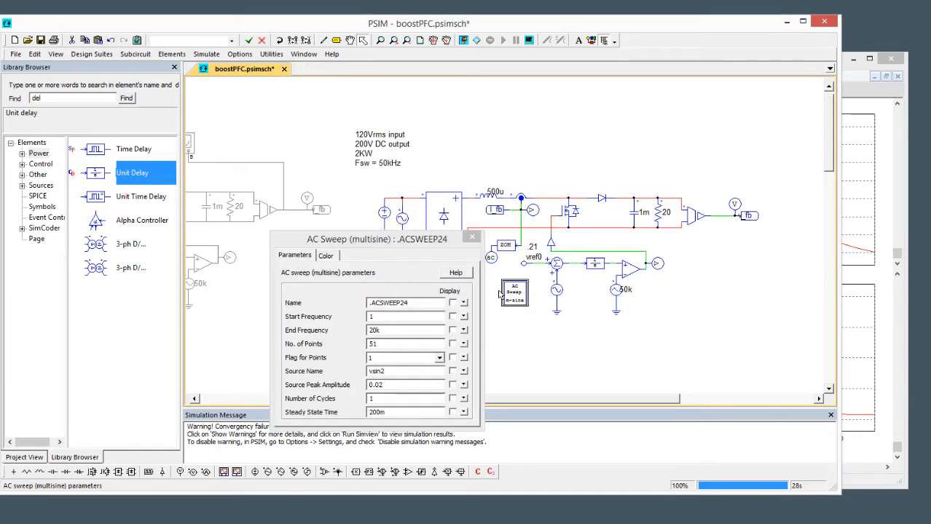
double_click(396, 332)
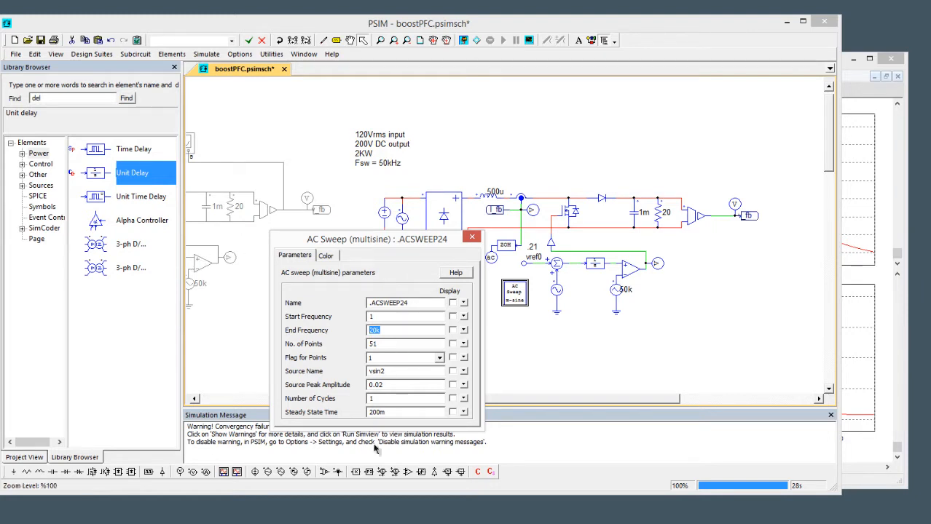
click(472, 236)
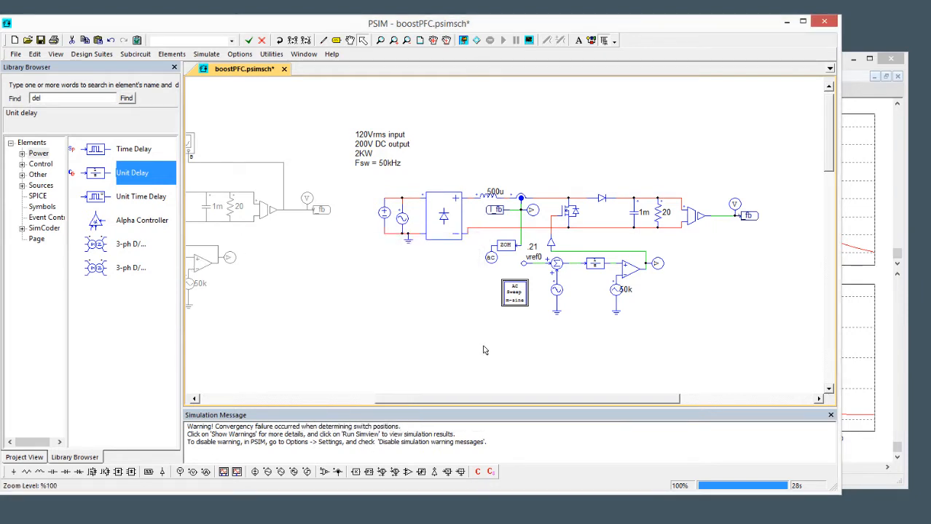
click(464, 41)
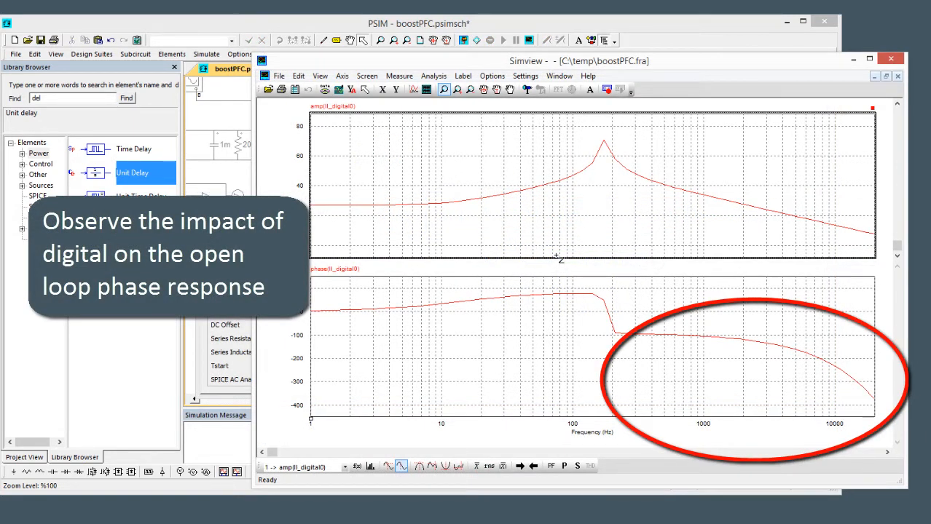
Step: Switch back to PSIM and disable the entire converter circuit containing the zero-order hold and unit delay
click(249, 178)
click(400, 204)
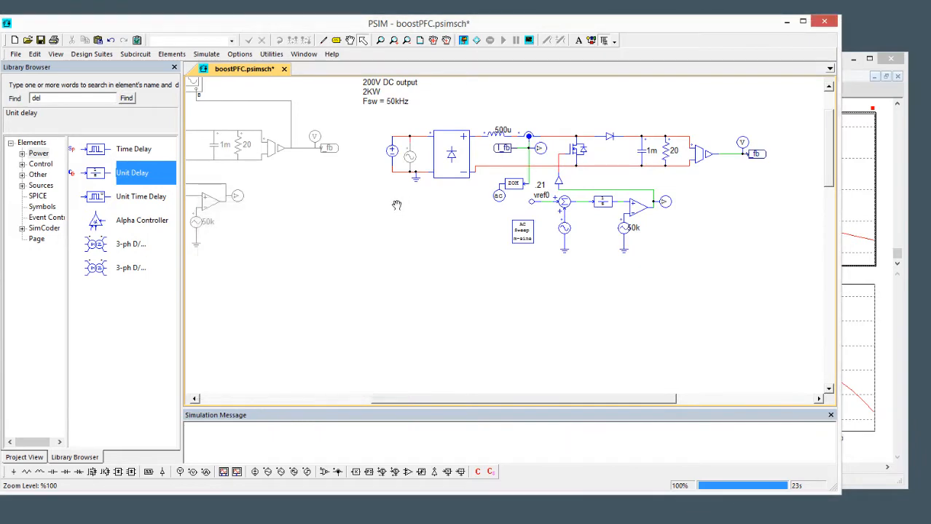
drag(439, 158, 804, 344)
key(ctrl+d)
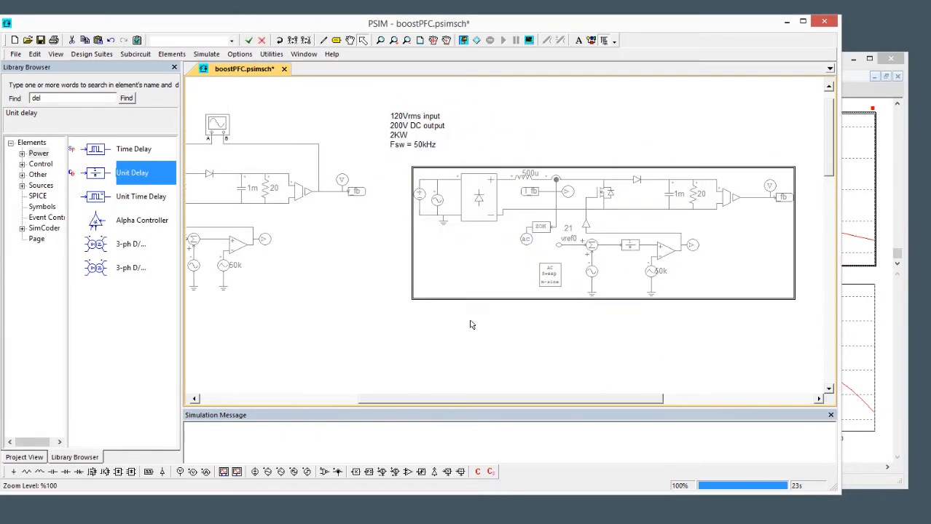
Step: Enable the entire original analog converter circuit that has the two-channel scope
drag(237, 300, 526, 316)
click(531, 311)
drag(253, 163, 667, 364)
key(ctrl+e)
click(503, 355)
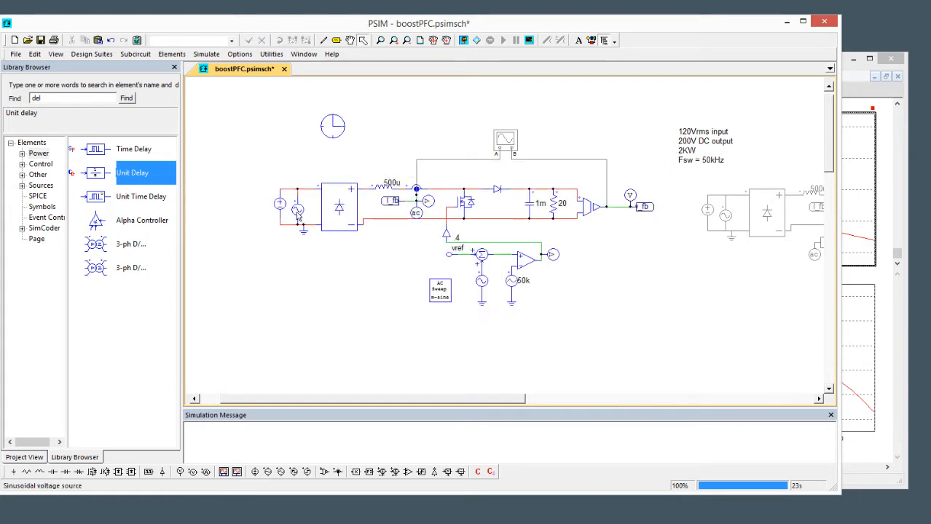
Step: Disable the sinusoidal input source and the multisine AC sweep block in the analog circuit
click(298, 212)
key(ctrl+d)
drag(310, 283, 352, 290)
click(480, 299)
key(ctrl+d)
click(418, 316)
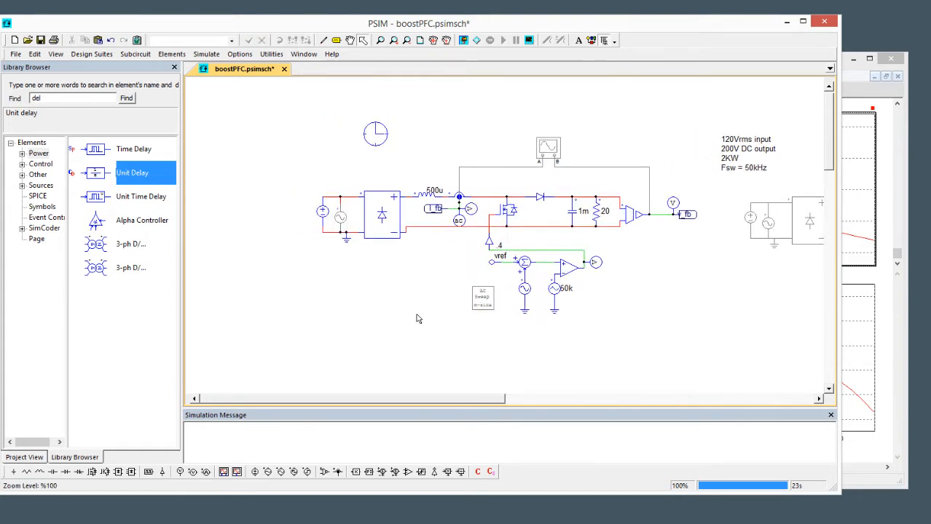
Step: Switch to SmartCtrl and start a new current mode controlled design that imports frequency response data from a txt file
drag(1, 213, 380, 85)
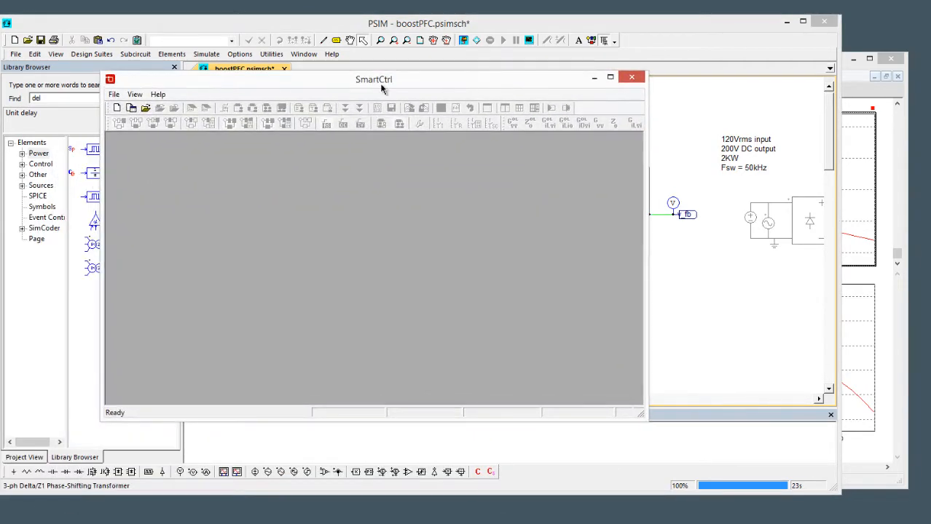
click(117, 108)
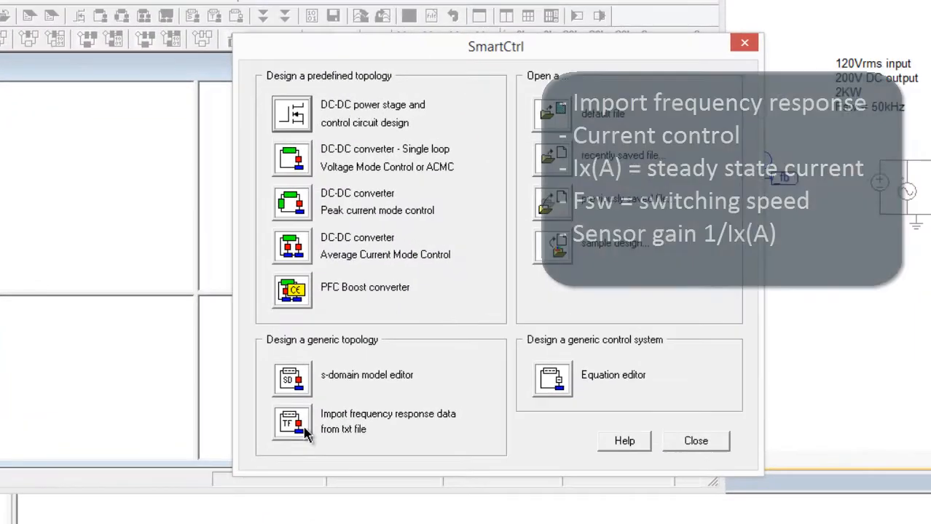
click(307, 432)
click(204, 250)
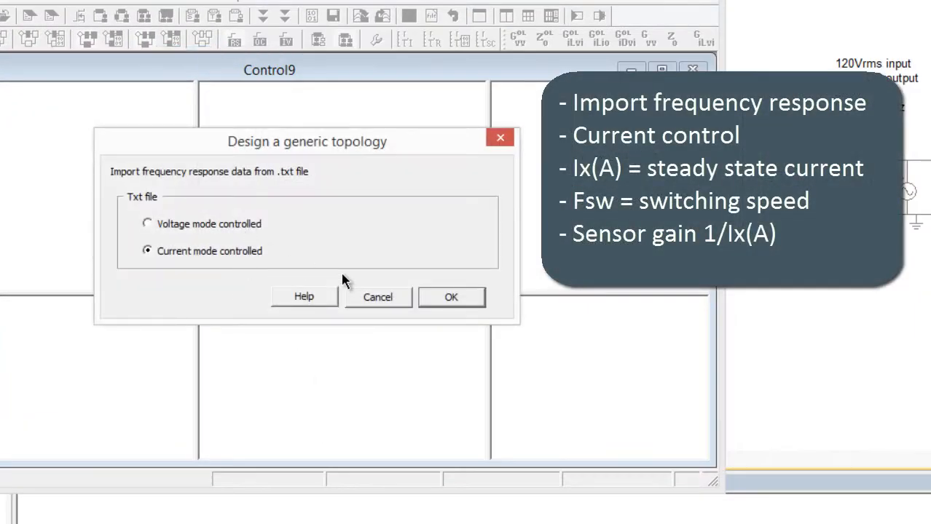
click(451, 297)
Step: Load boostInner_analog.fra as the plant, with Ix at 17 A and Fsw at 50k Hz
click(100, 376)
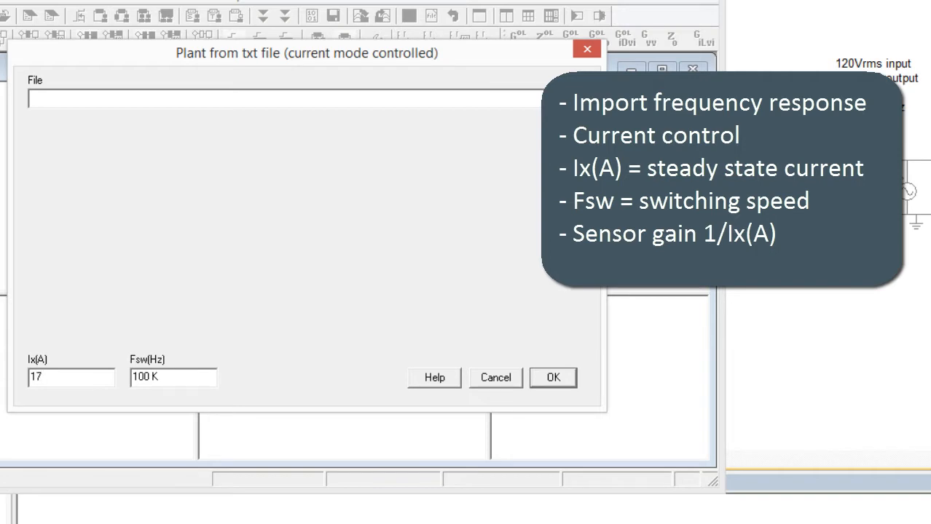
key(Tab)
text(5)
click(554, 377)
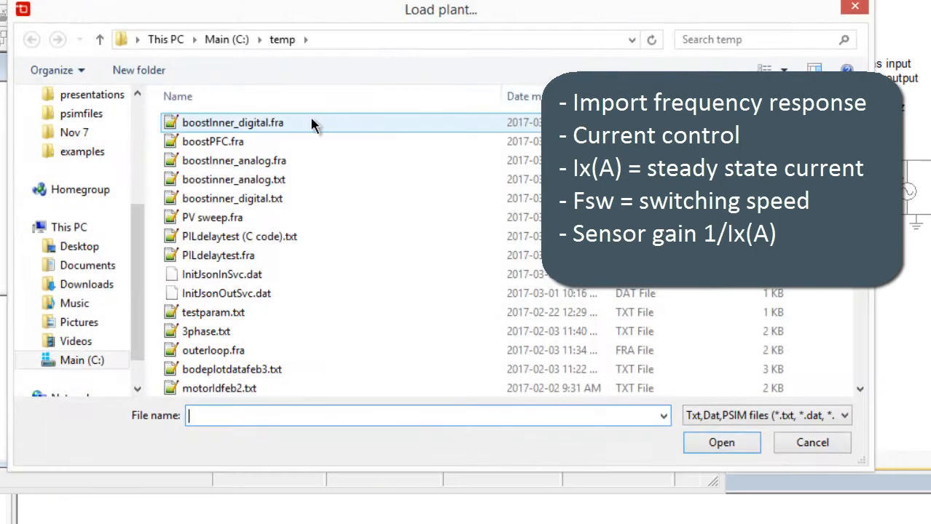
click(270, 160)
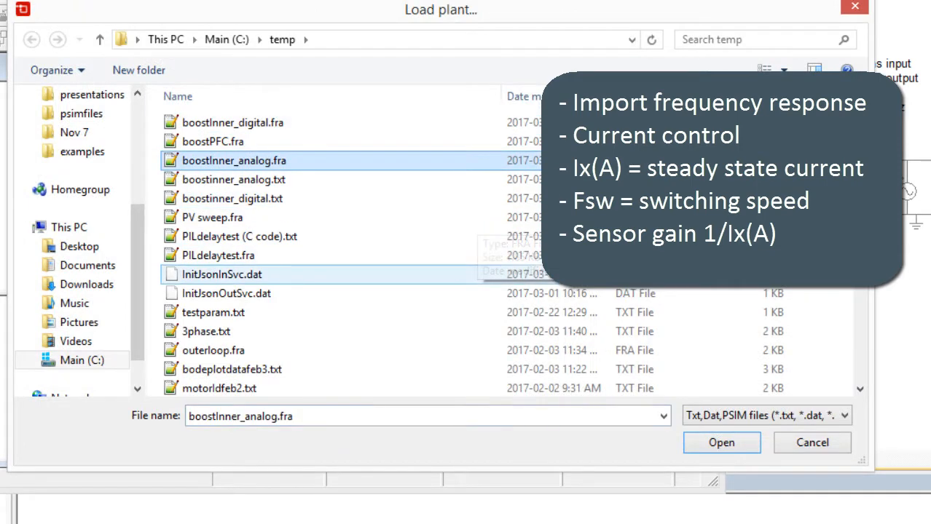
click(723, 441)
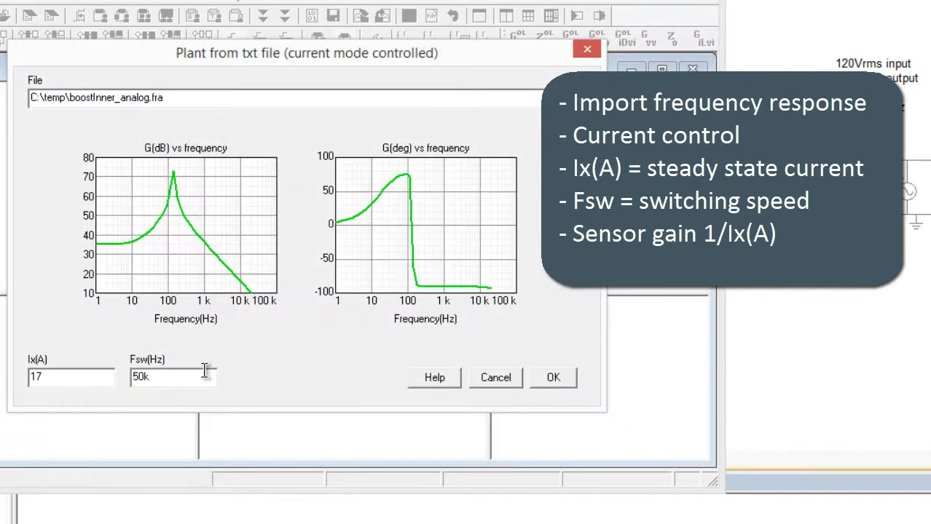
click(553, 377)
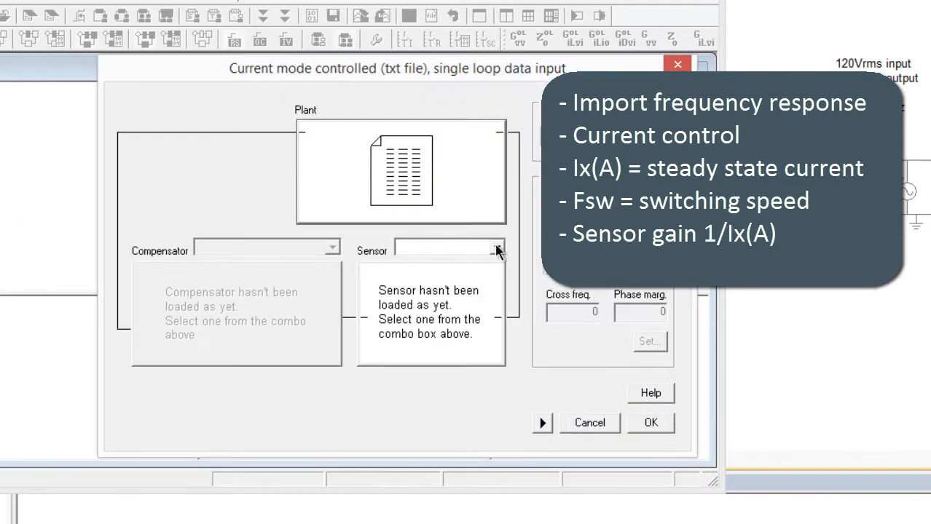
Step: Choose the Current sensor type for the loop and set its gain to 1/17 V/A
click(477, 249)
click(467, 276)
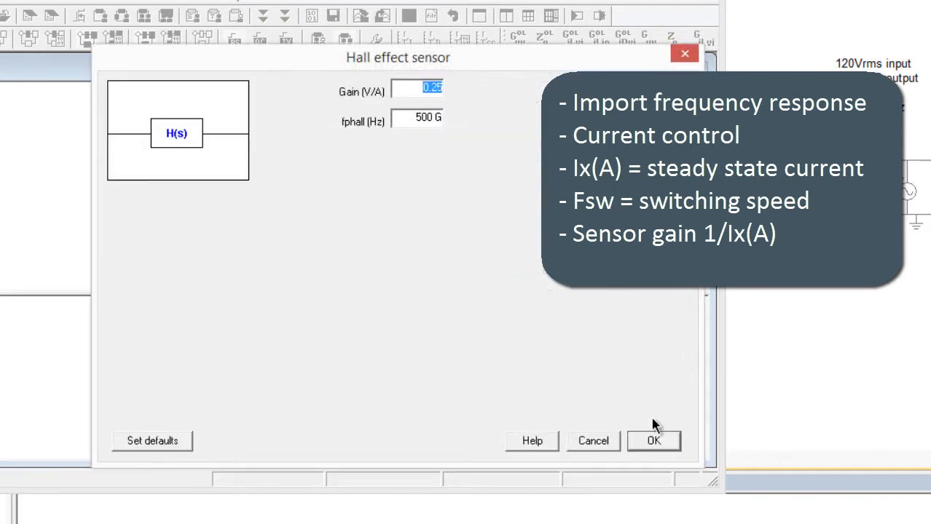
click(495, 249)
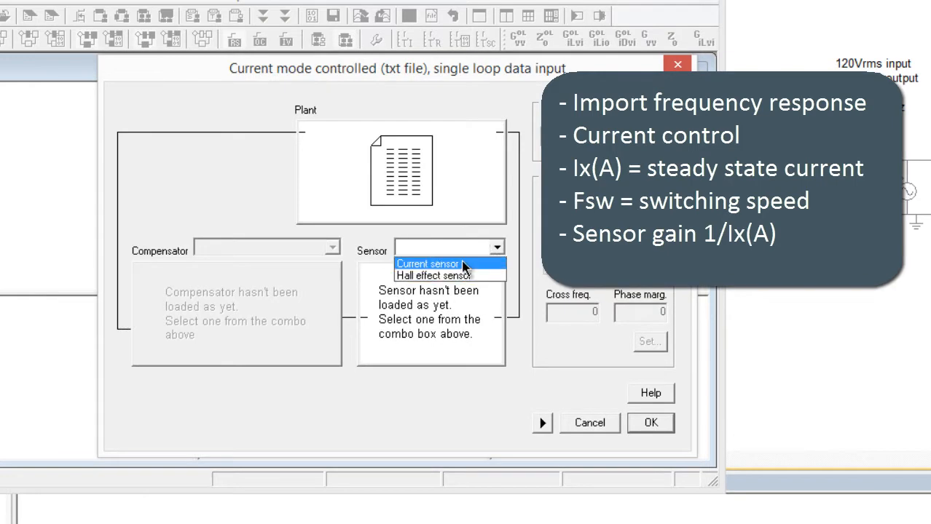
click(464, 264)
text(1/12)
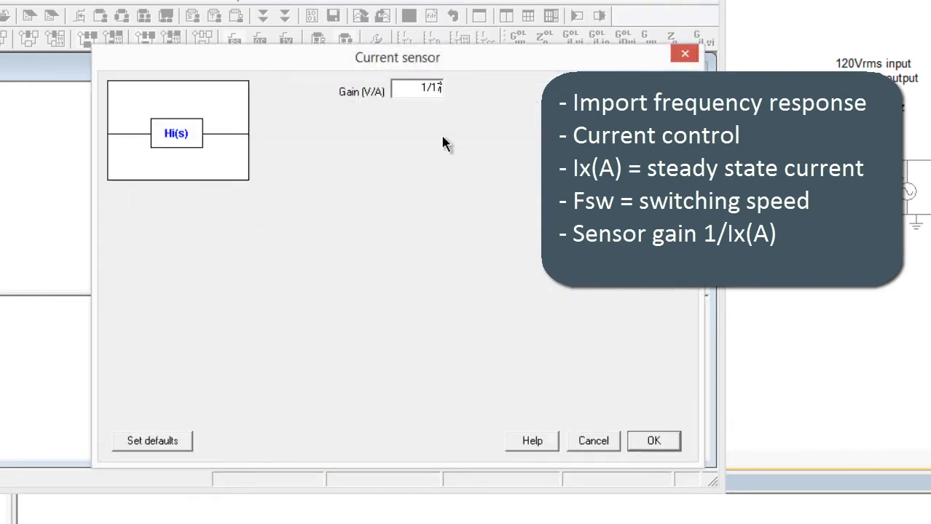
key(Return)
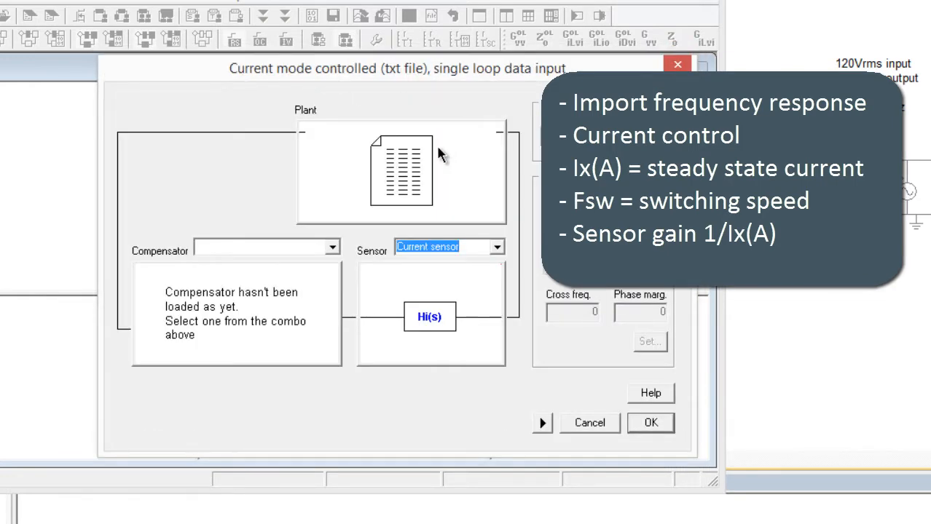
Step: Choose a PI compensator and describe its carrier with Vp 1 V, Vv 0 V and tr 19.6u s
click(332, 248)
click(283, 288)
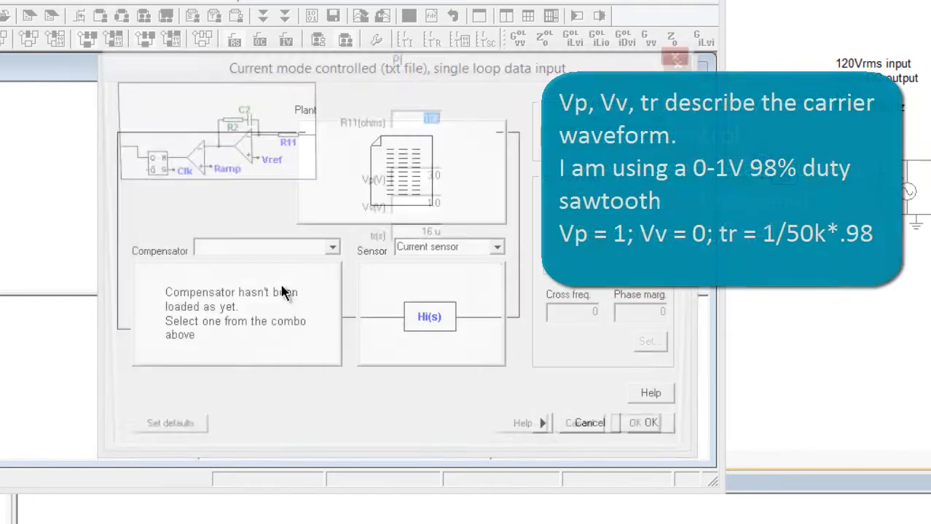
double_click(419, 179)
text(1)
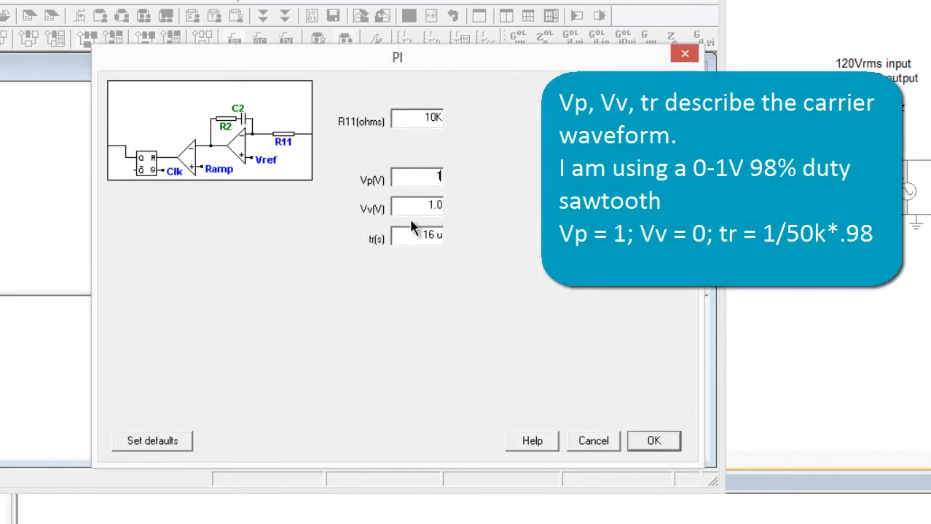
double_click(418, 204)
text(0)
double_click(437, 233)
text(19.6u)
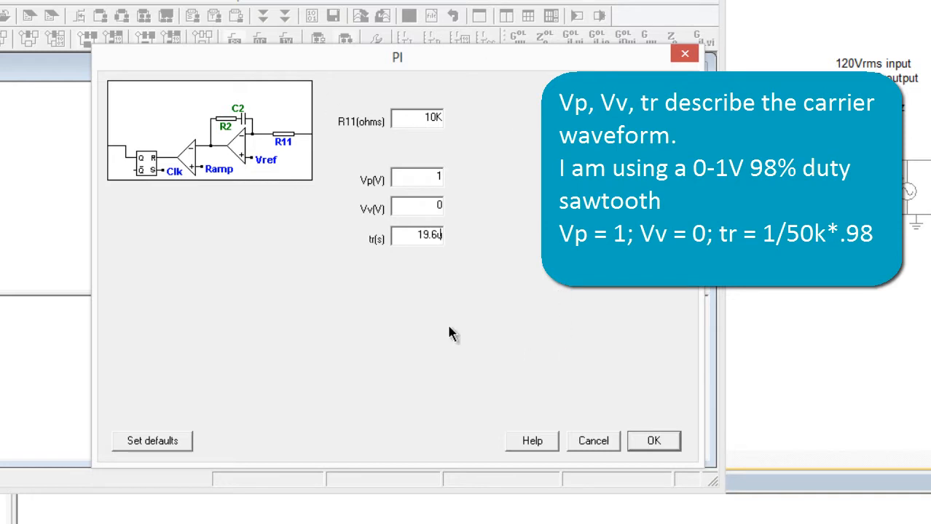
click(663, 443)
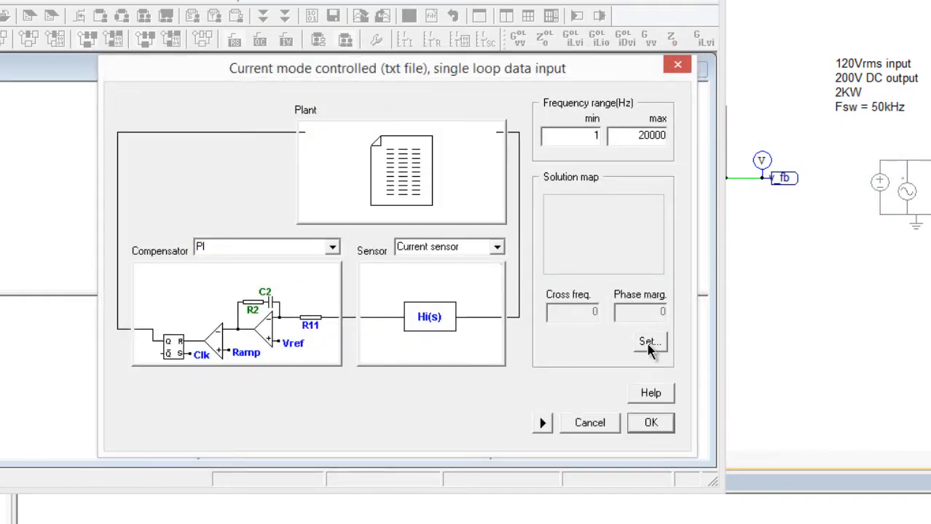
Step: Pick a cross frequency of about 10.6 kHz and a 65° phase margin in the solution map, and accept the loop design
click(649, 343)
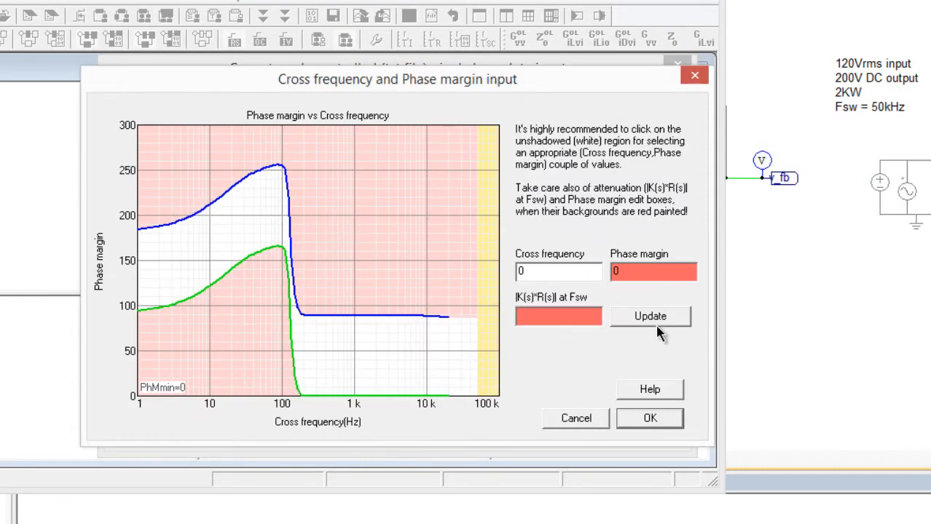
click(428, 338)
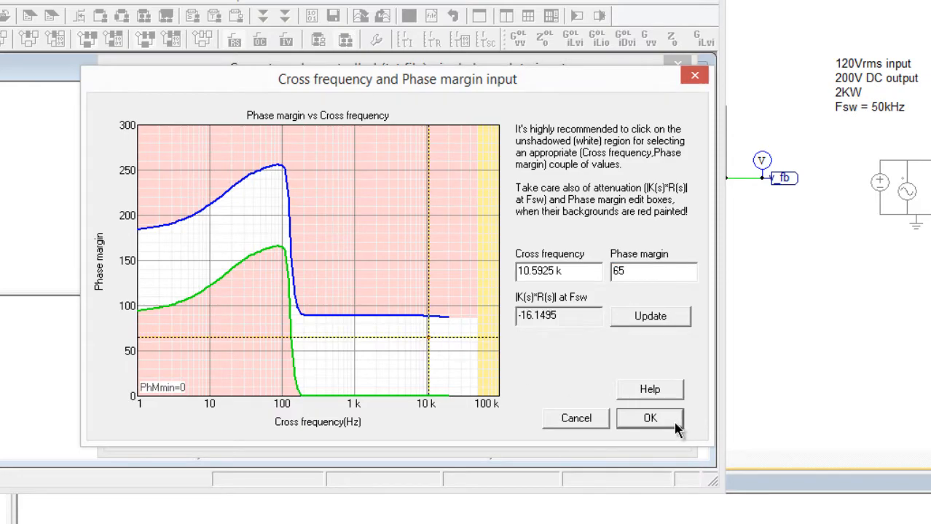
click(667, 426)
click(650, 421)
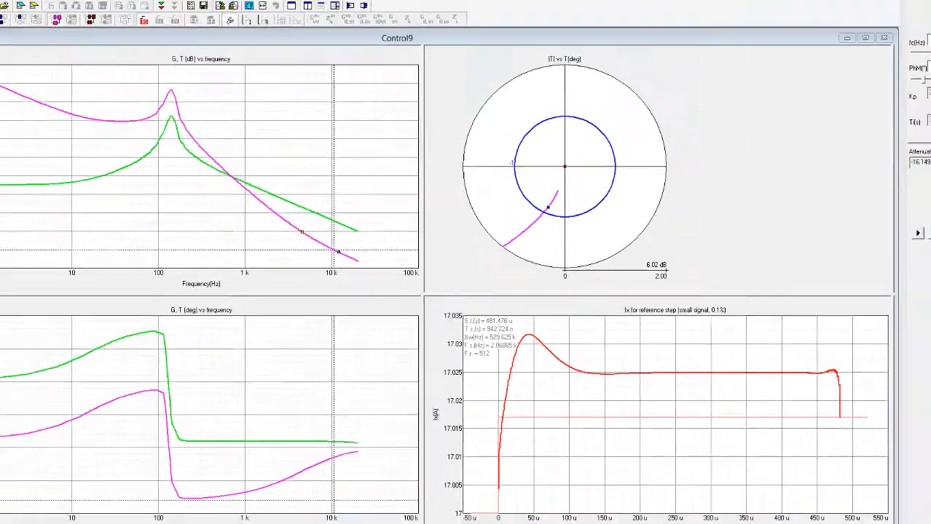
Step: Retune the loop on the solution map to a cross frequency of about 11.8 kHz and a phase margin of about 62.6°
drag(284, 212, 469, 169)
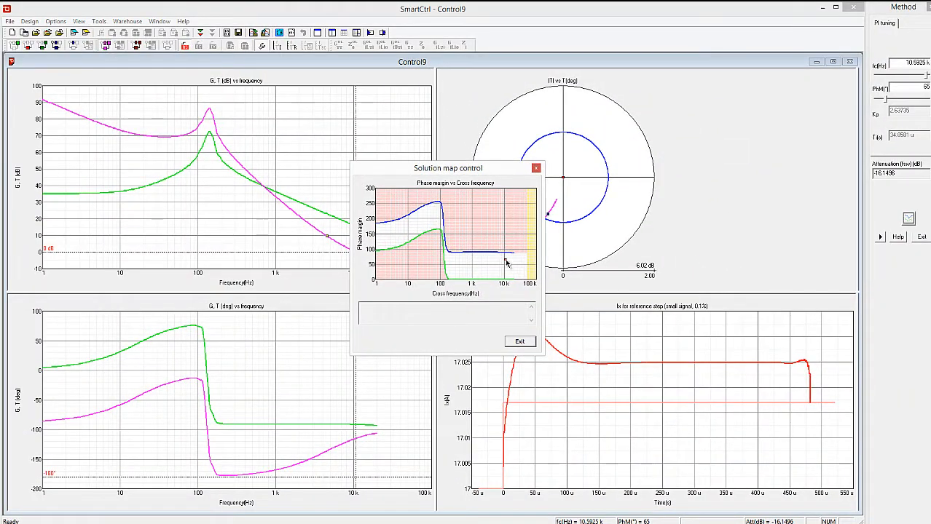
click(504, 263)
click(507, 261)
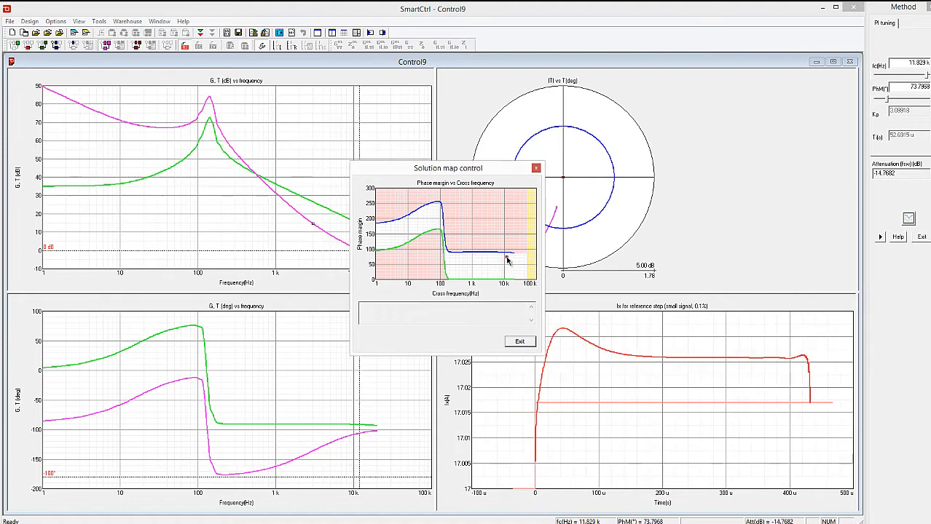
click(507, 264)
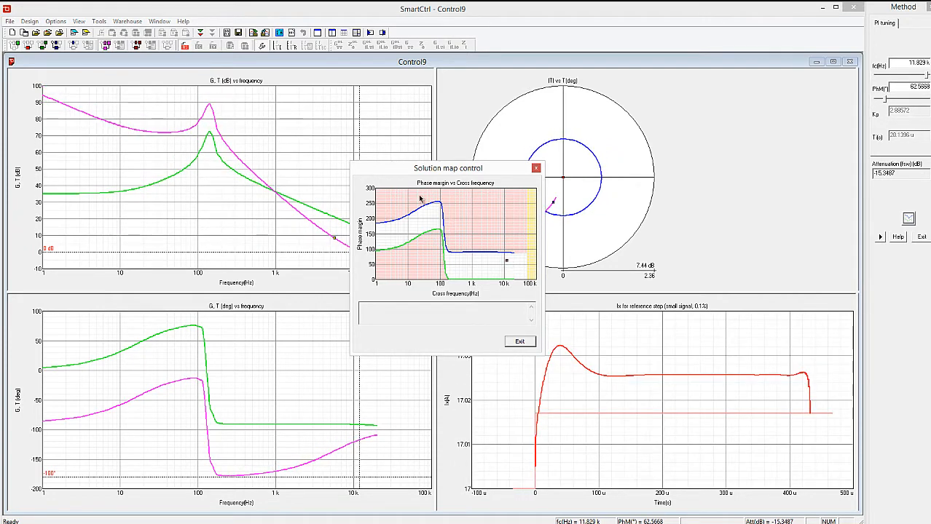
Step: Add the closed-loop response to the Bode plots and retune to about 12.7 kHz cross frequency and 51.3° phase margin
click(138, 46)
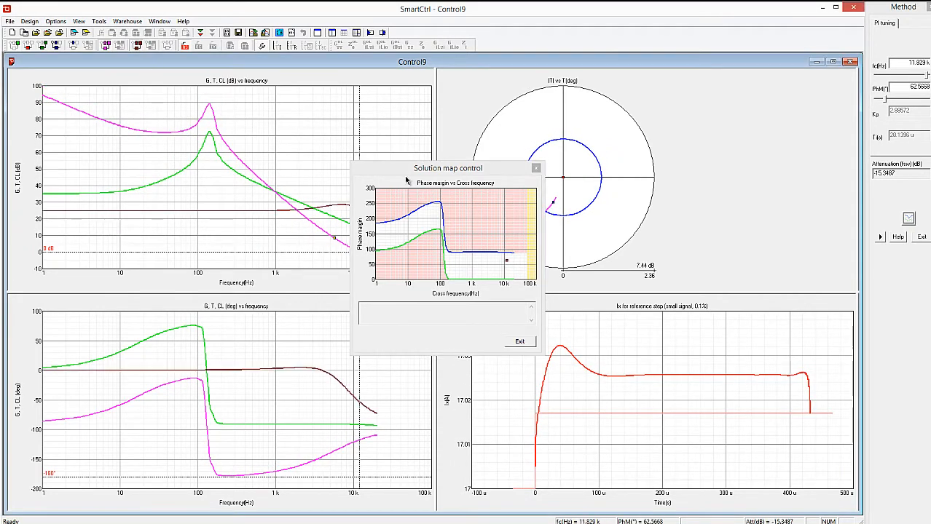
drag(406, 171, 515, 150)
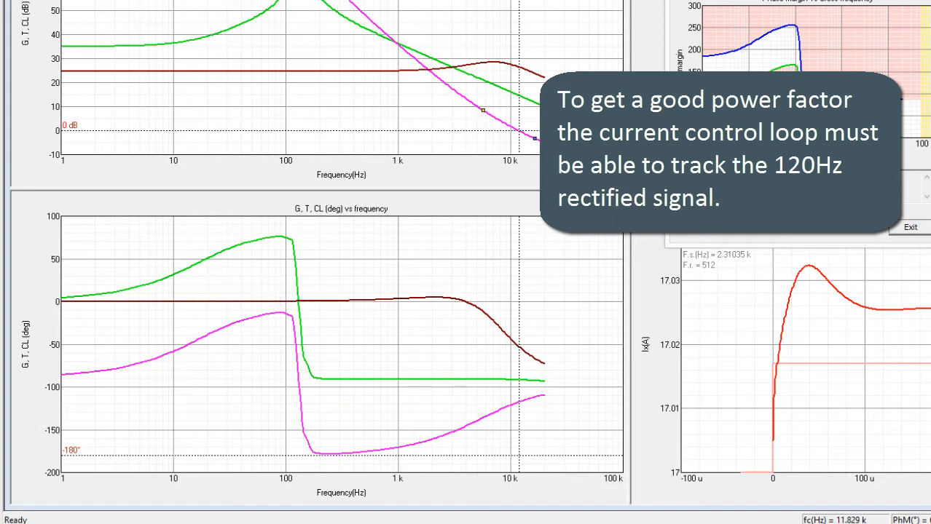
drag(892, 110, 893, 116)
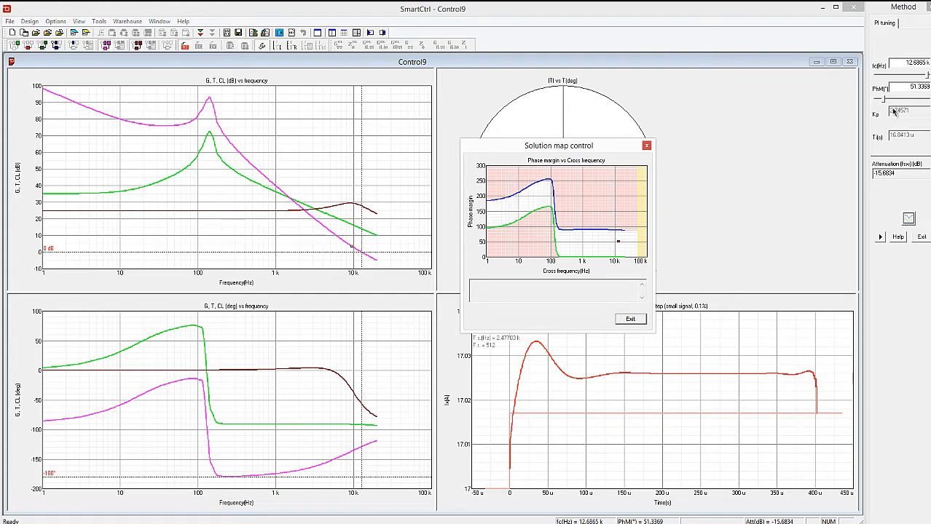
Step: Move the SmartCtrl design window out of the way and return to the boostPFC schematic in PSIM
double_click(797, 13)
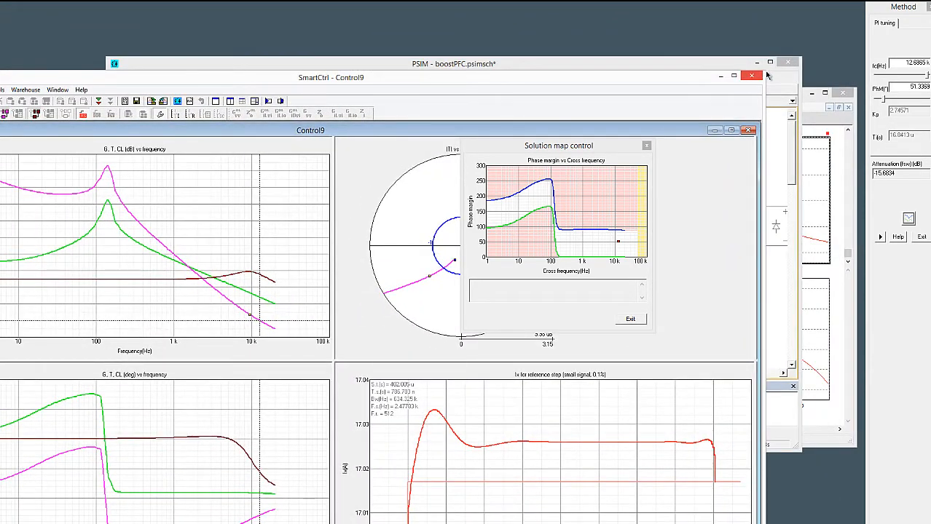
click(758, 75)
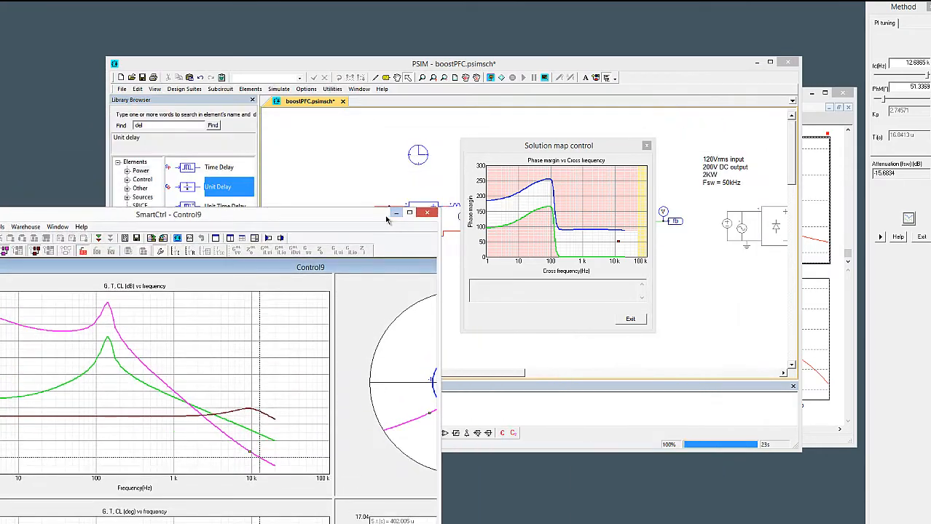
drag(536, 150, 0, 240)
click(458, 293)
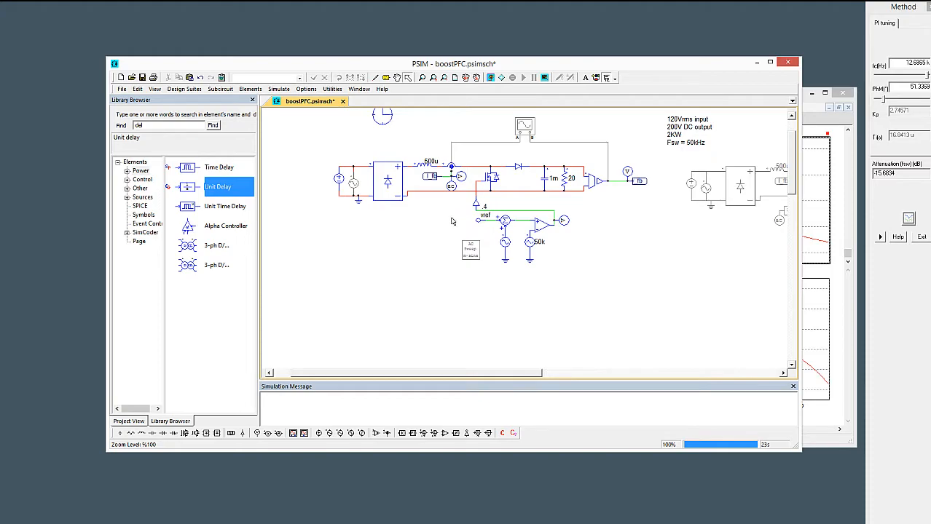
Step: Shift the vref source, its summer, the AC sweep source and the AC Sweep block away from the comparator to make room
drag(450, 212, 514, 273)
drag(471, 250, 437, 247)
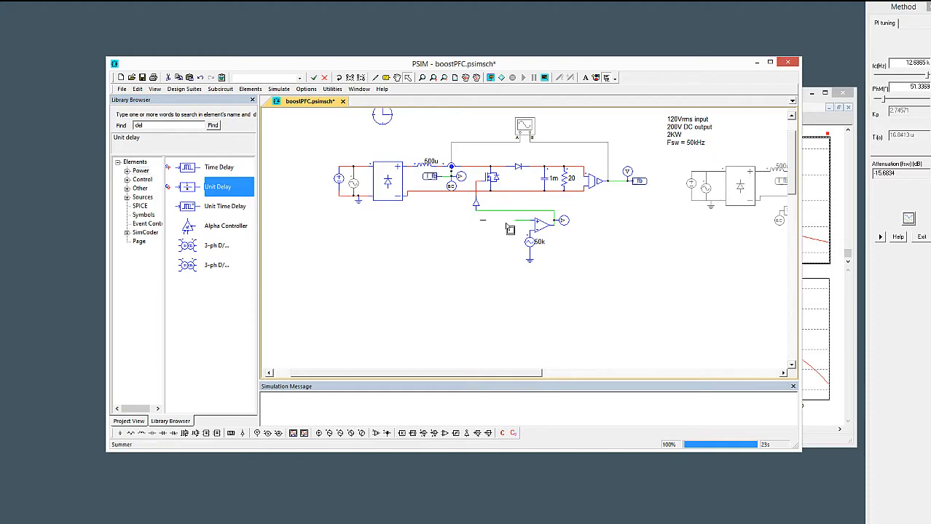
drag(437, 247, 401, 248)
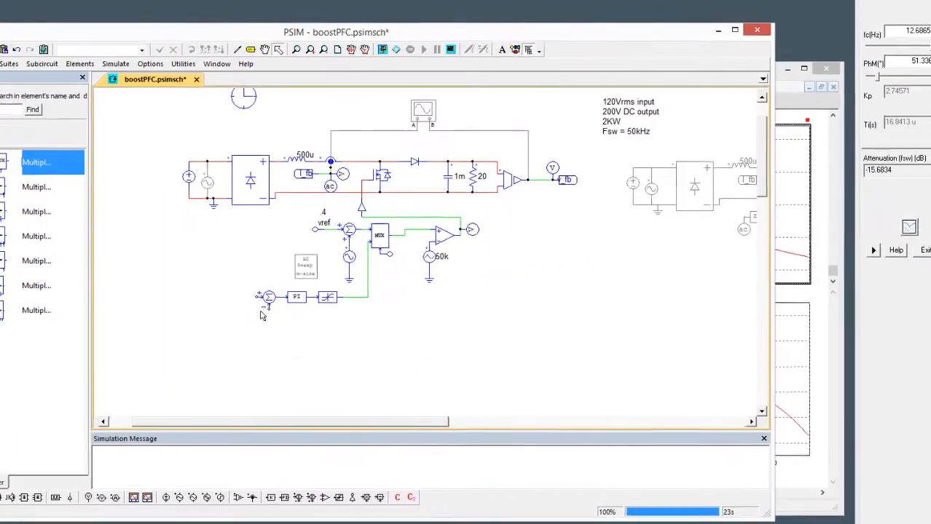
Step: Copy the I_fb label and wire the copy to the negative input of the summer ahead of the PI block
click(292, 177)
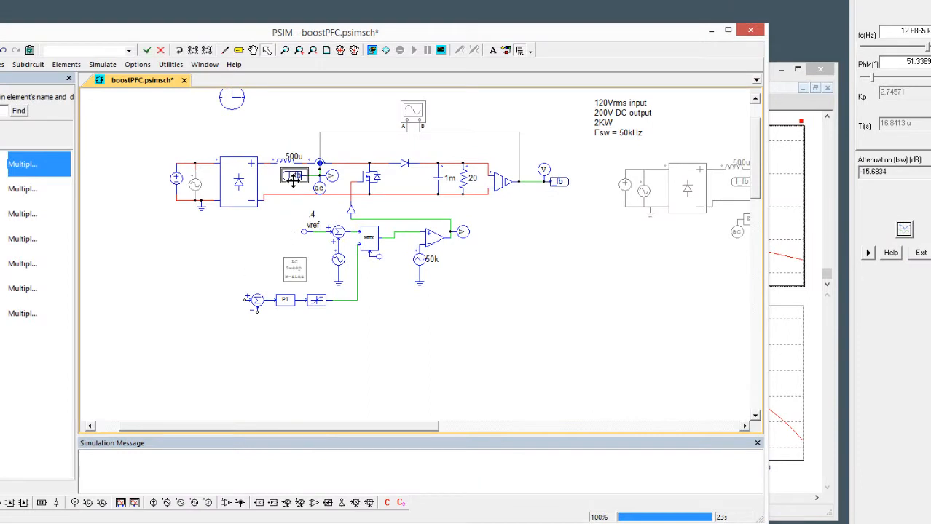
key(ctrl+c)
key(ctrl+v)
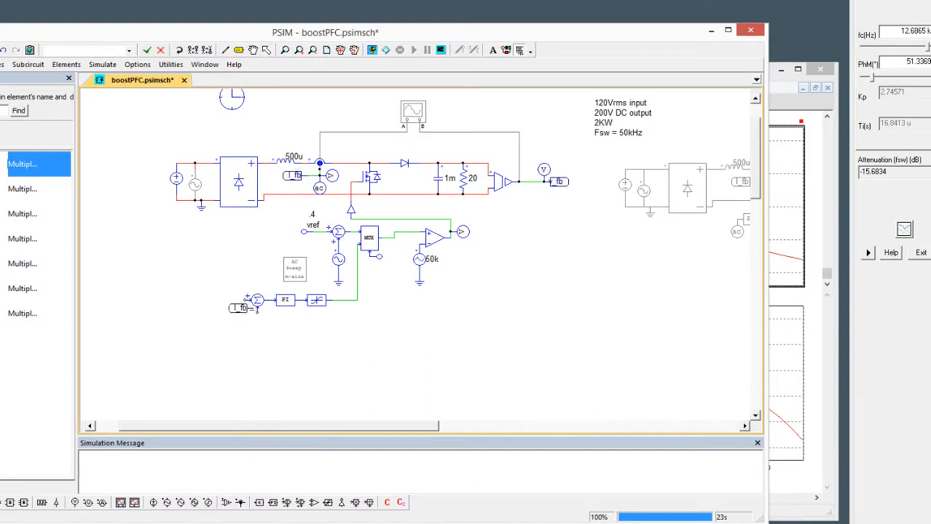
click(244, 312)
drag(248, 313, 224, 332)
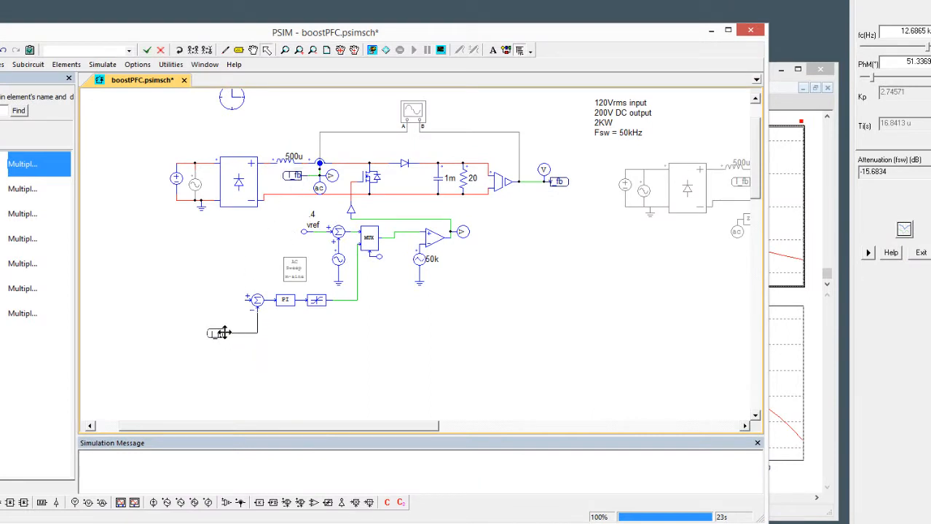
click(257, 384)
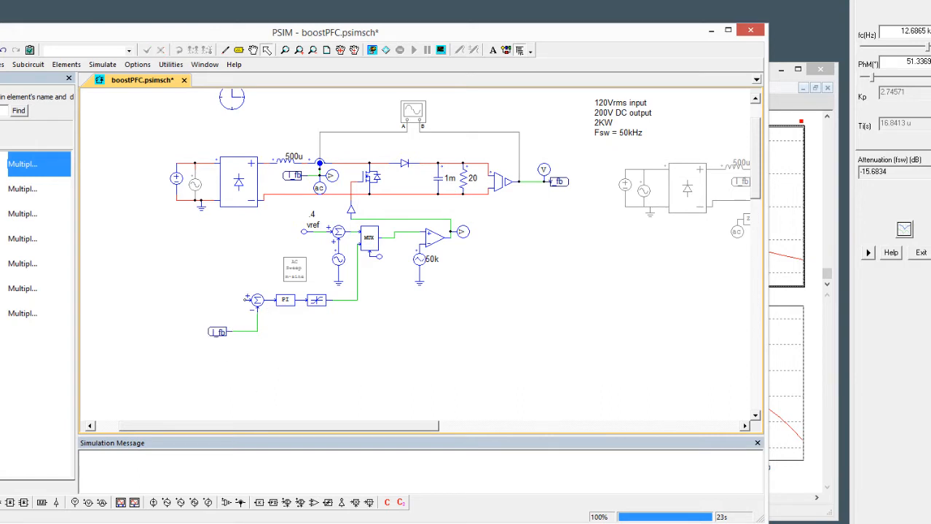
Step: Place a grounded DC source with amplitude 1 on the positive input of the PI loop's summer
click(246, 294)
key(Escape)
double_click(245, 294)
drag(229, 305, 166, 303)
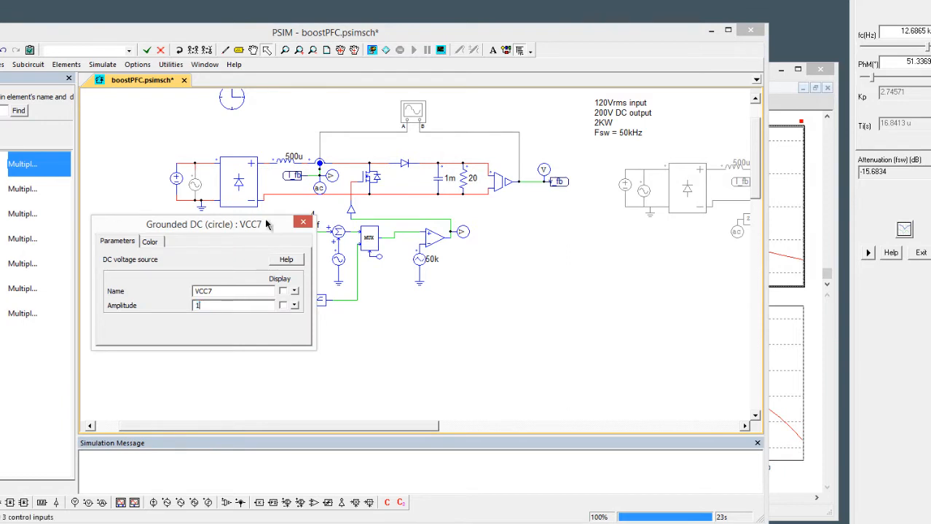
click(302, 221)
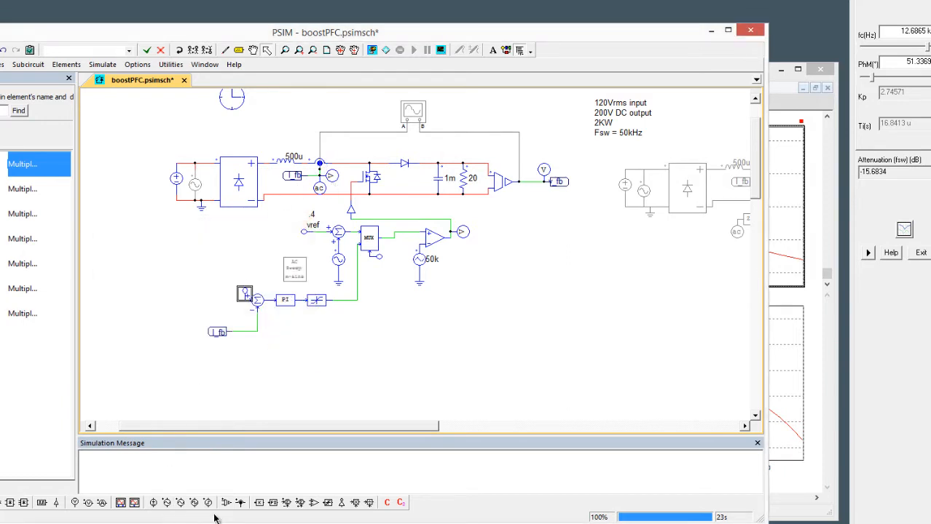
Step: Insert a proportional block with gain 1/27 between the I_fb label and the summer's negative input
click(260, 504)
drag(217, 332, 192, 332)
click(259, 503)
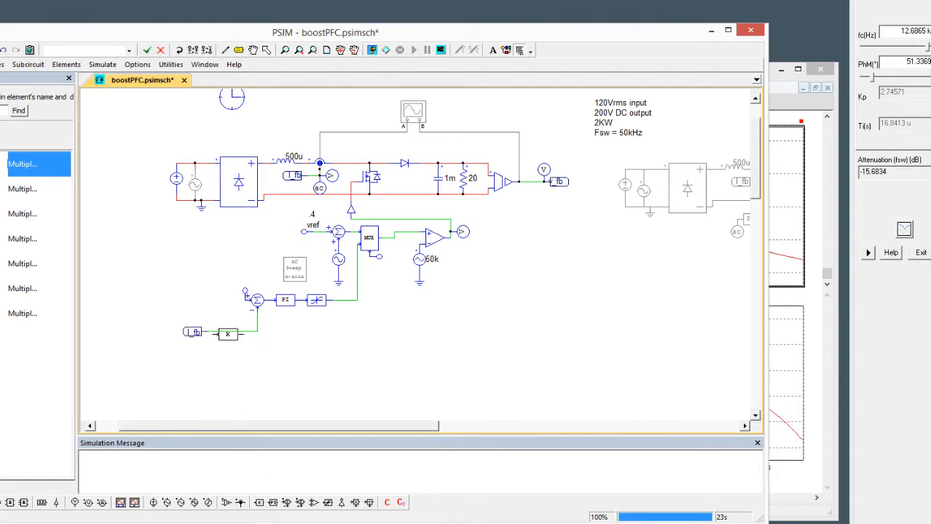
click(229, 331)
double_click(229, 331)
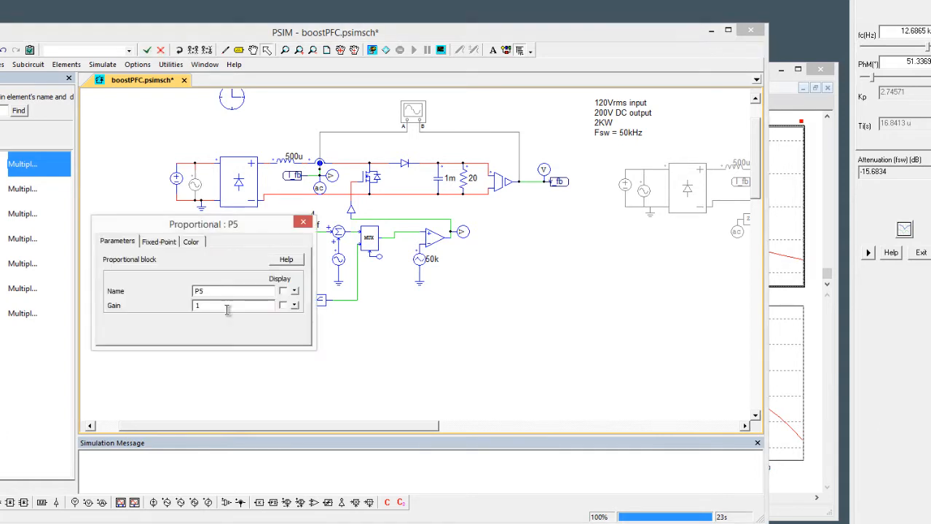
text(1/27)
click(299, 223)
click(288, 336)
Step: Set the PI controller's gain to 2.7457 and its time constant to 16.8413u from the SmartCtrl design
double_click(289, 300)
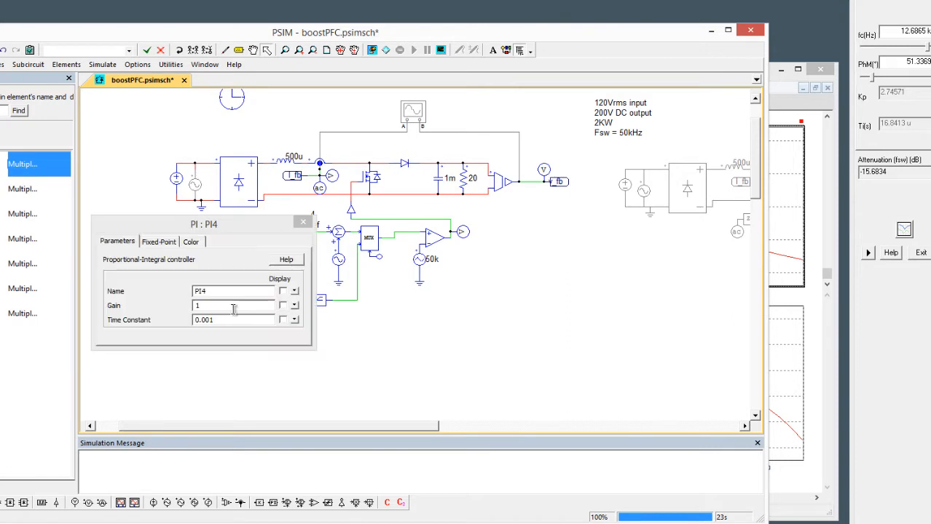
drag(878, 0, 441, 106)
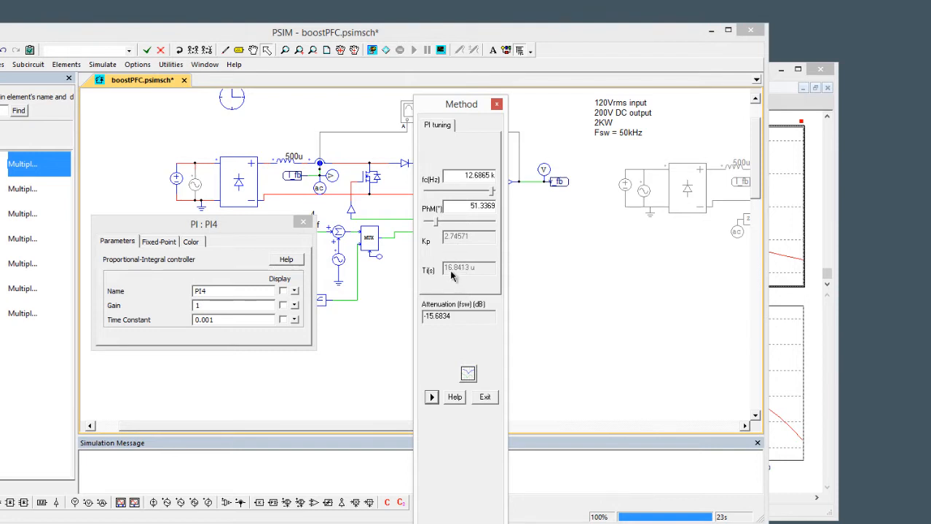
drag(440, 108, 830, 27)
double_click(210, 305)
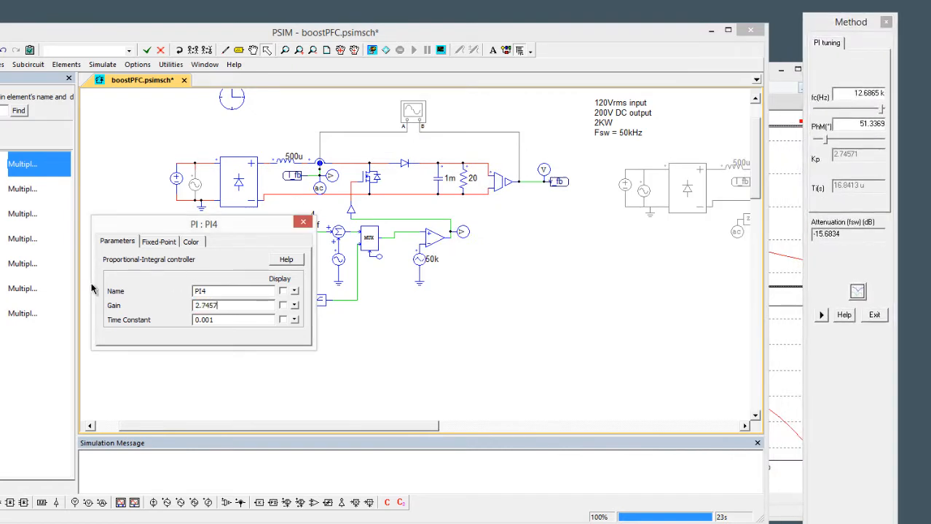
key(Tab)
text(16.8413u)
click(303, 221)
Step: Set the limiter's lower limit to 0.02 and upper limit to .98, and check the multiplexer and its selector source
double_click(316, 302)
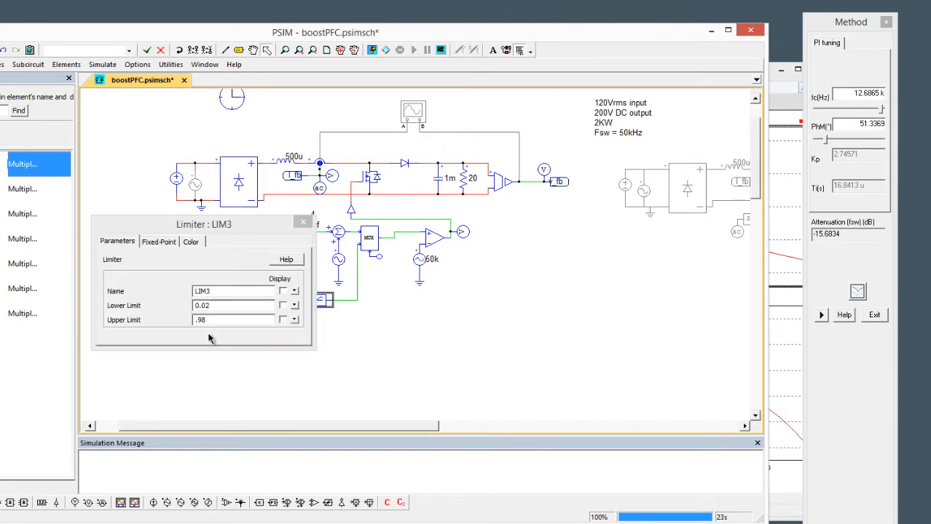
click(303, 222)
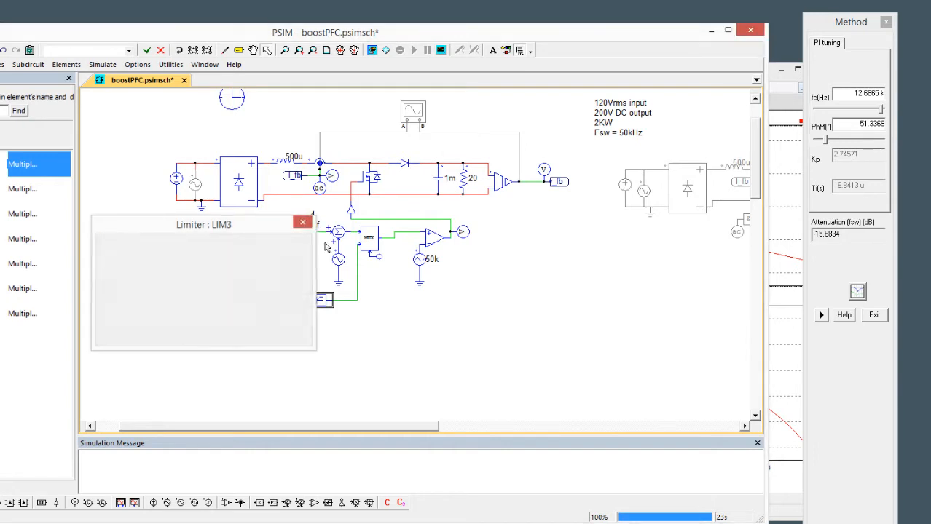
double_click(369, 238)
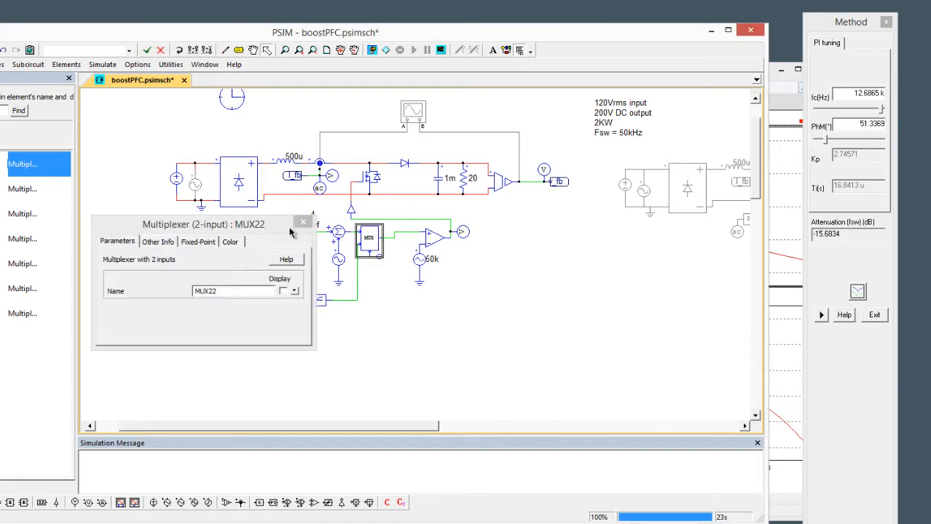
click(306, 221)
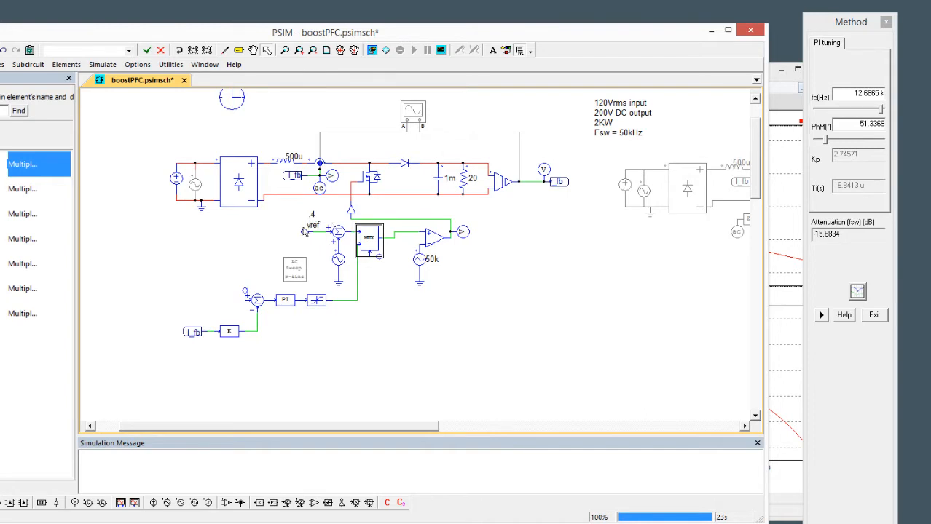
double_click(375, 255)
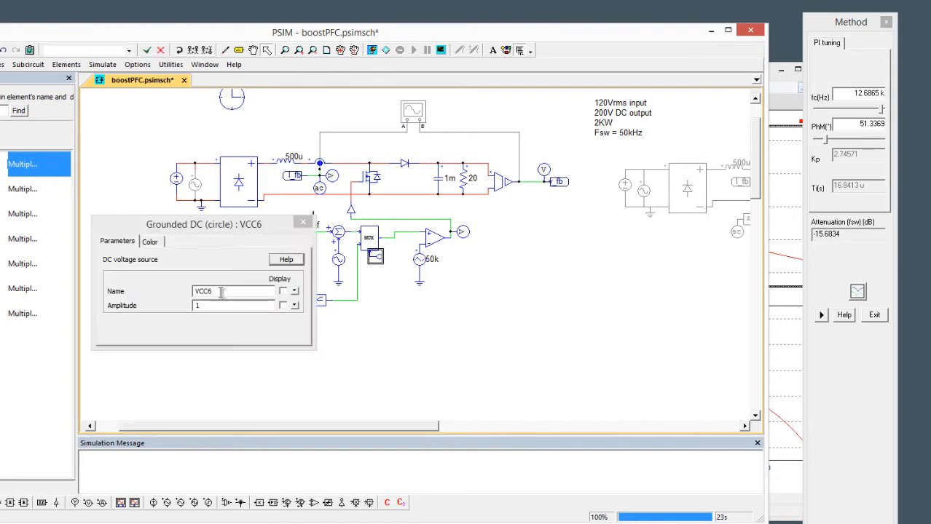
click(303, 221)
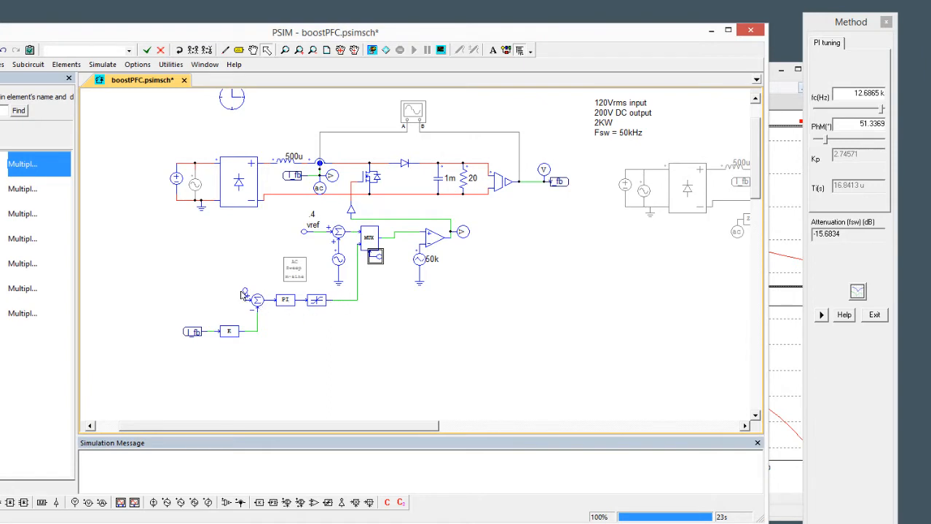
Step: Move the DC reference source farther from the PI loop's summer and check its parameters
drag(243, 295, 210, 295)
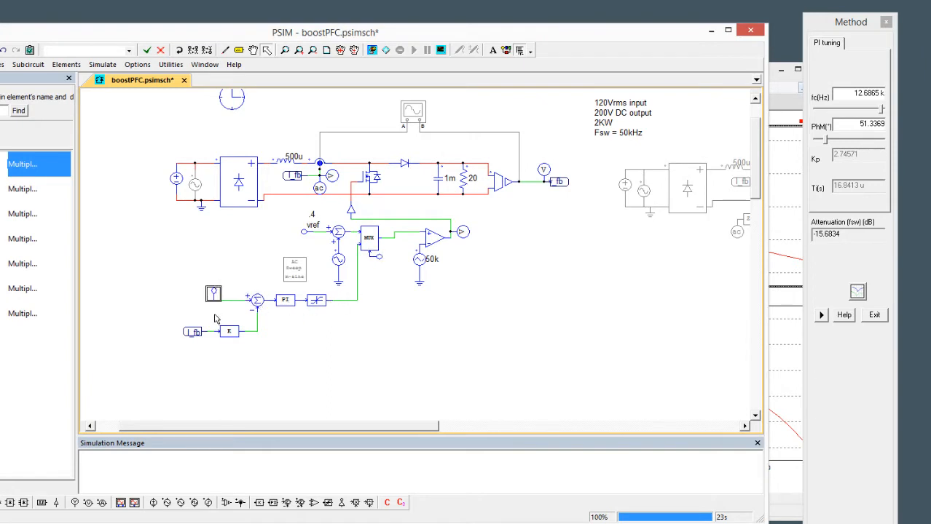
double_click(213, 293)
click(303, 221)
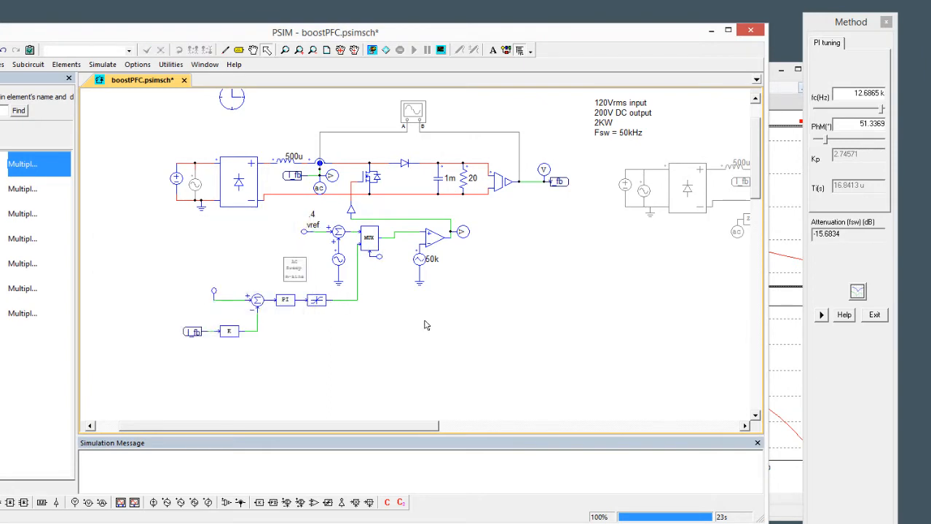
Step: Run the closed-loop simulation and zoom in on the steady-state part of the inductor current waveform
click(370, 52)
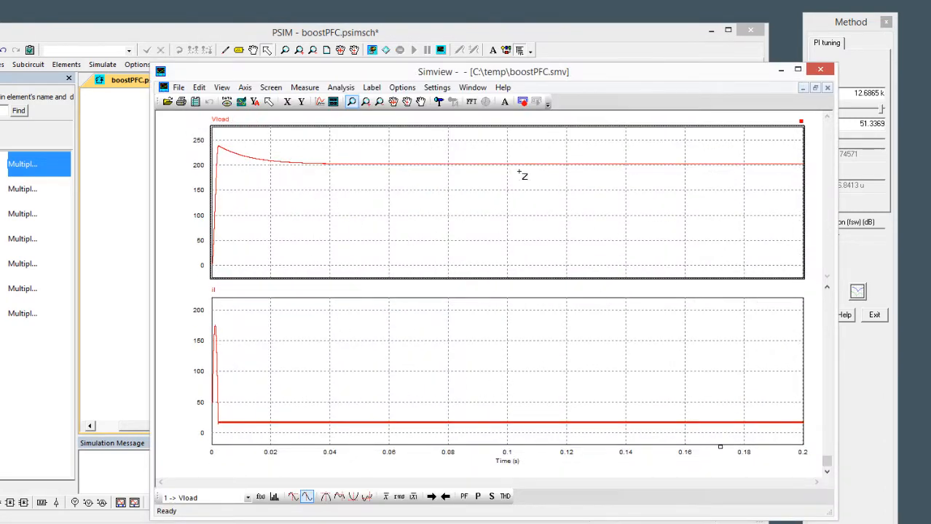
click(350, 102)
drag(680, 420, 723, 437)
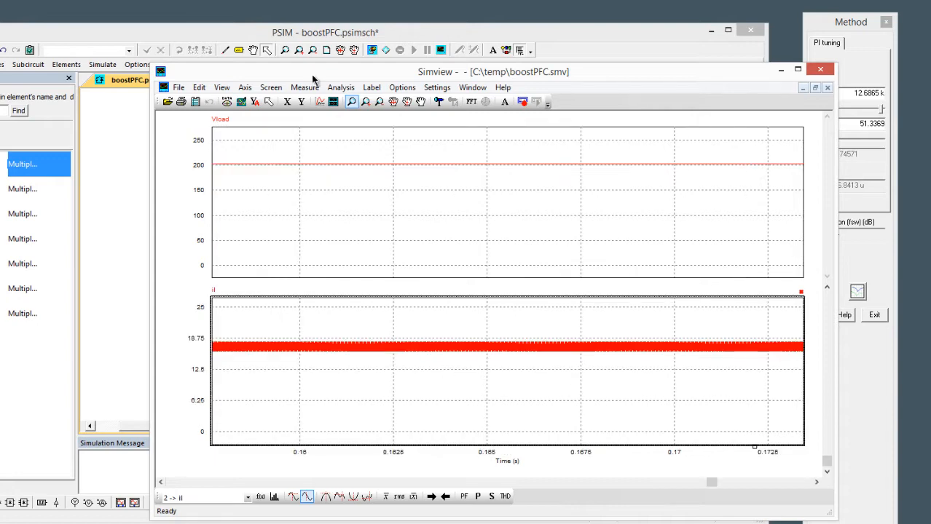
Step: Add a third plot showing V9 below the inductor current, and check the comparator output probe in the schematic
click(320, 101)
double_click(343, 217)
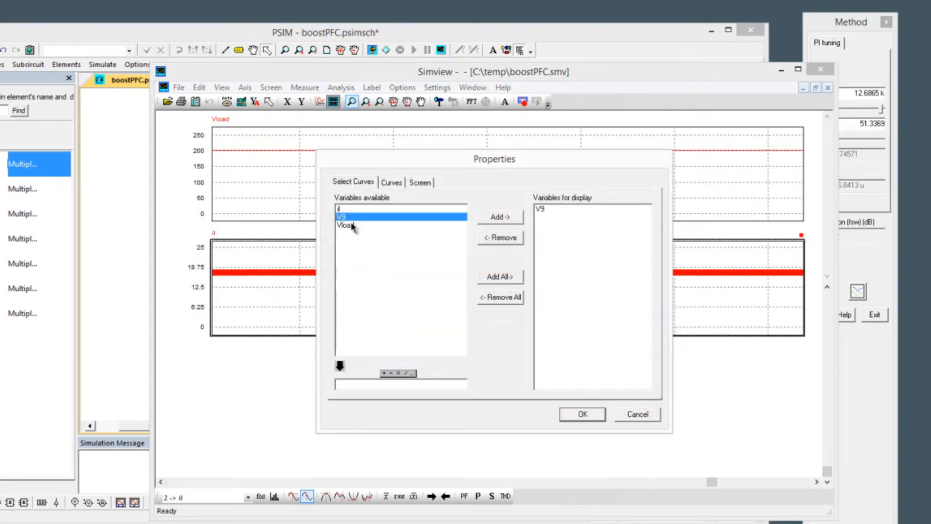
click(582, 414)
click(145, 306)
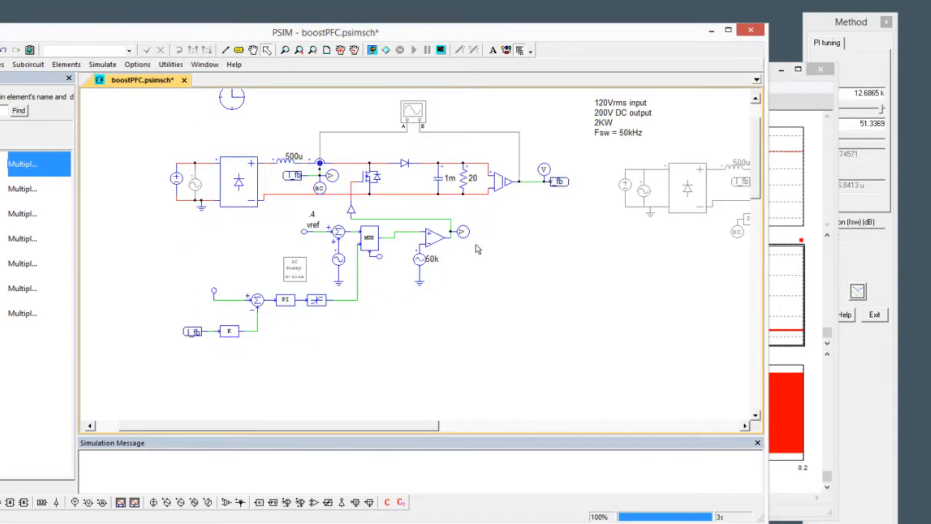
click(816, 139)
Step: Zoom in on a few switching cycles with autoscaled axes and measure one V9 switching period with two cursors
drag(682, 312, 725, 308)
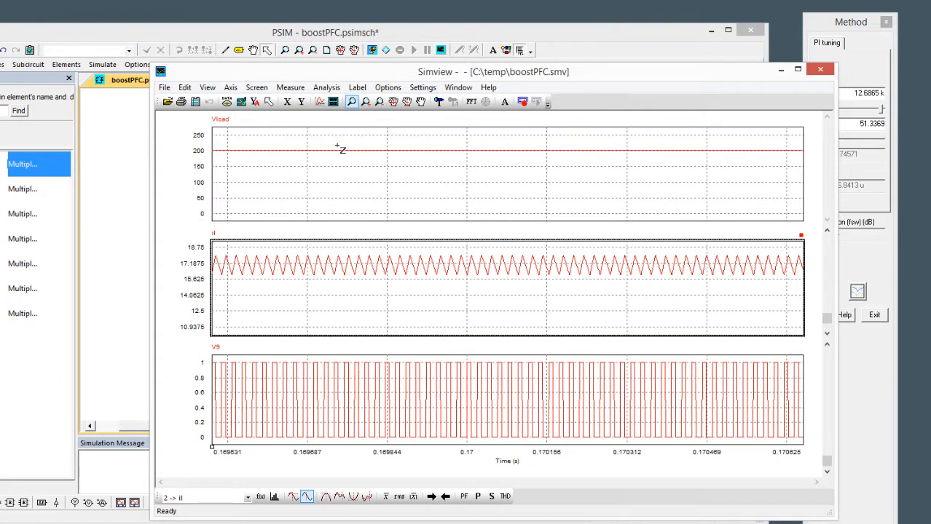
click(255, 102)
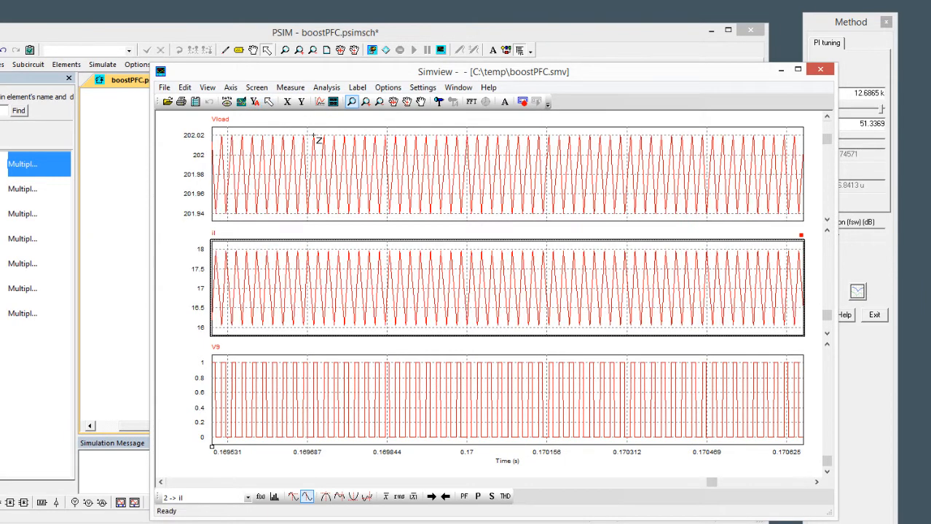
drag(559, 355, 621, 446)
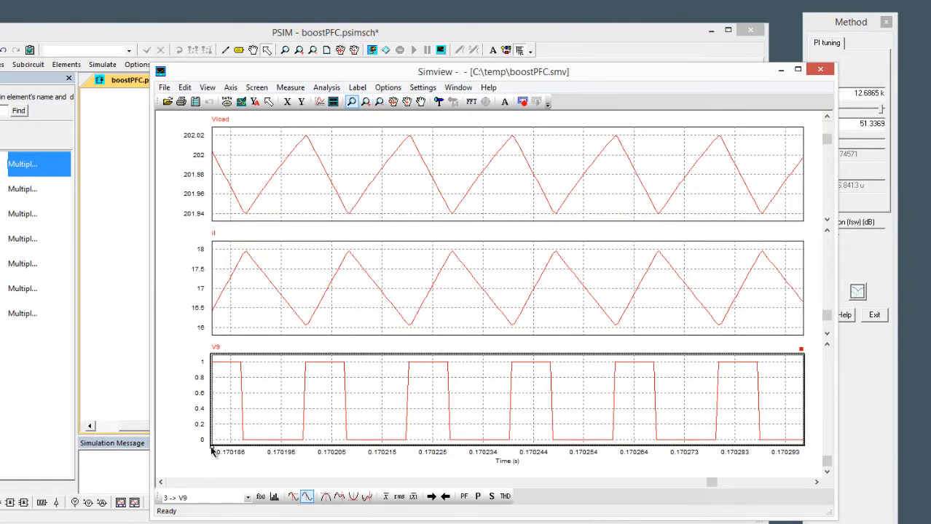
drag(211, 448, 304, 436)
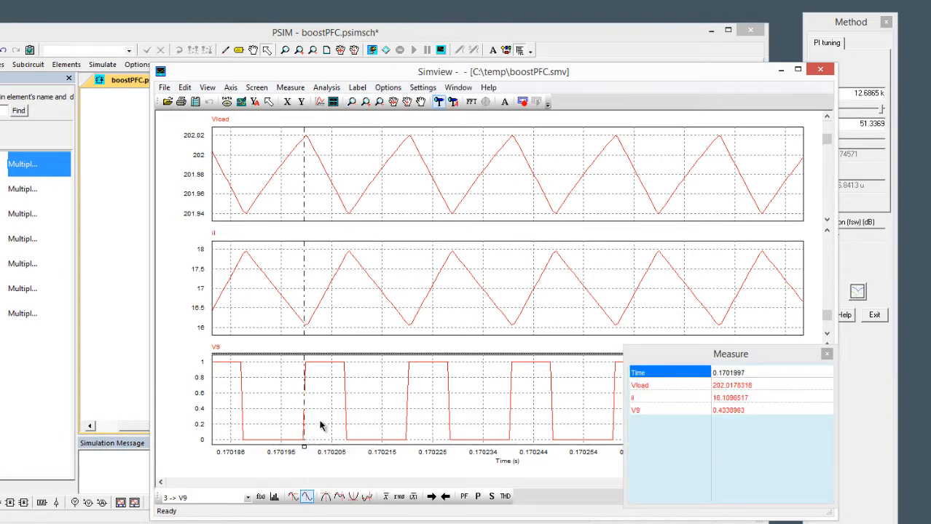
right_click(408, 368)
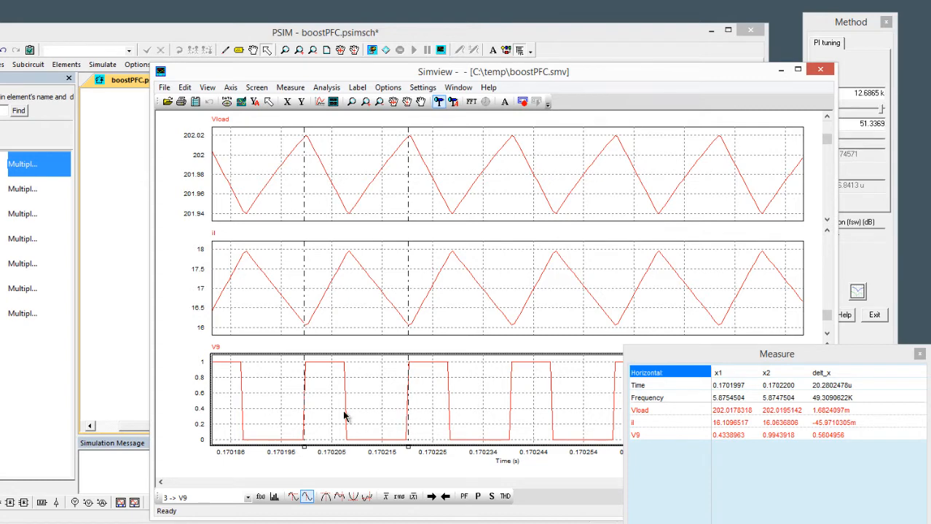
Step: Return to the schematic, move the DC reference source farther from the PI loop's summer, and disable the DC input voltage source
click(124, 354)
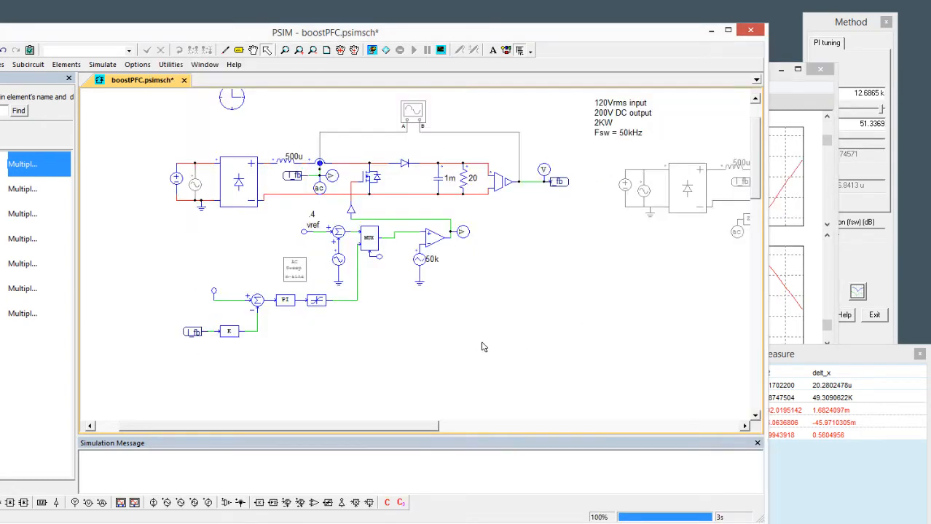
drag(213, 292, 152, 292)
right_click(174, 188)
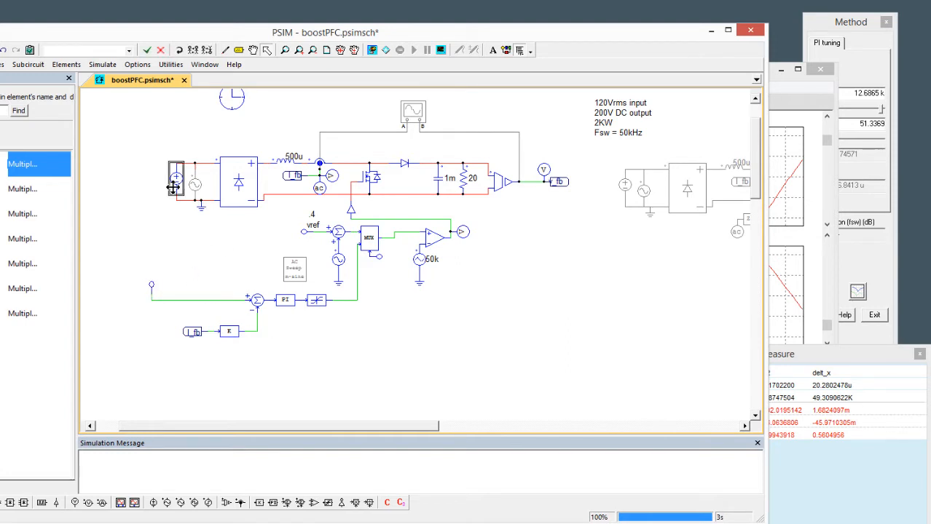
click(192, 233)
Step: Move both input sources farther from the diode bridge and enable the sinusoidal input source
drag(153, 149, 217, 235)
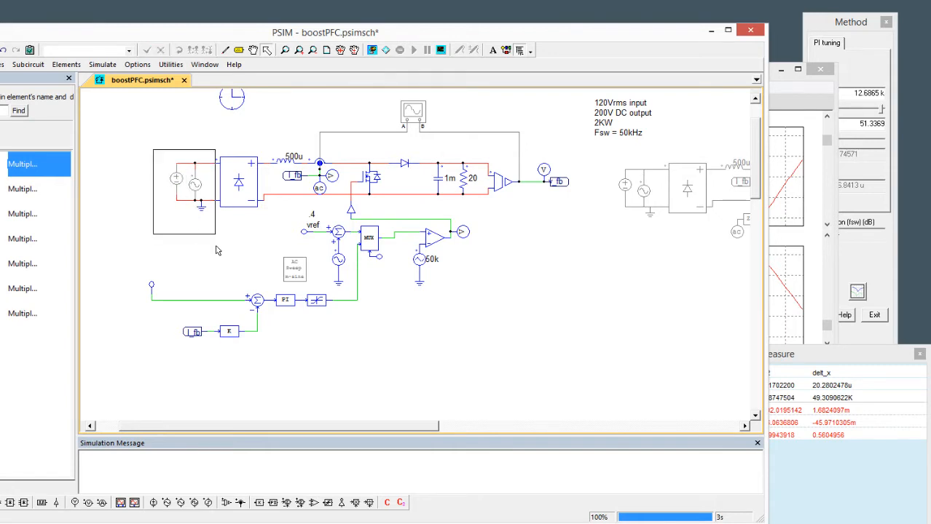
drag(193, 187, 154, 177)
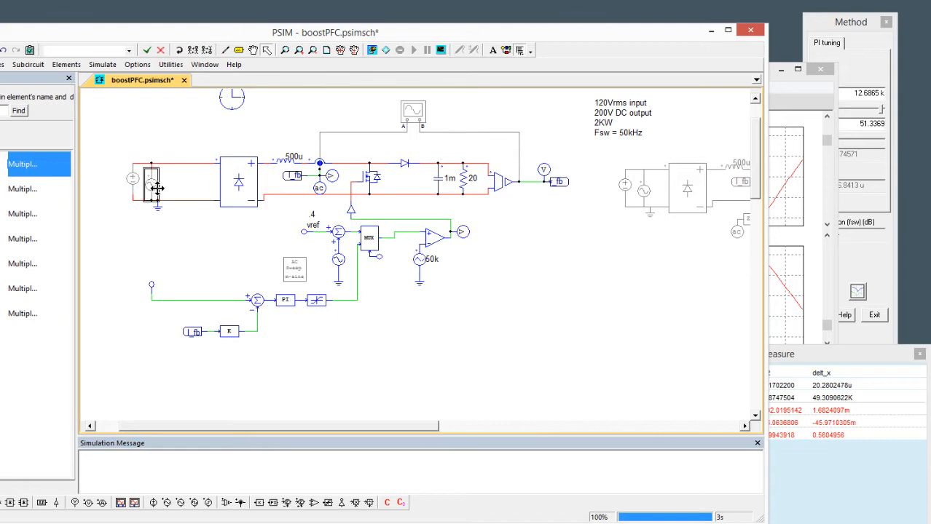
click(190, 265)
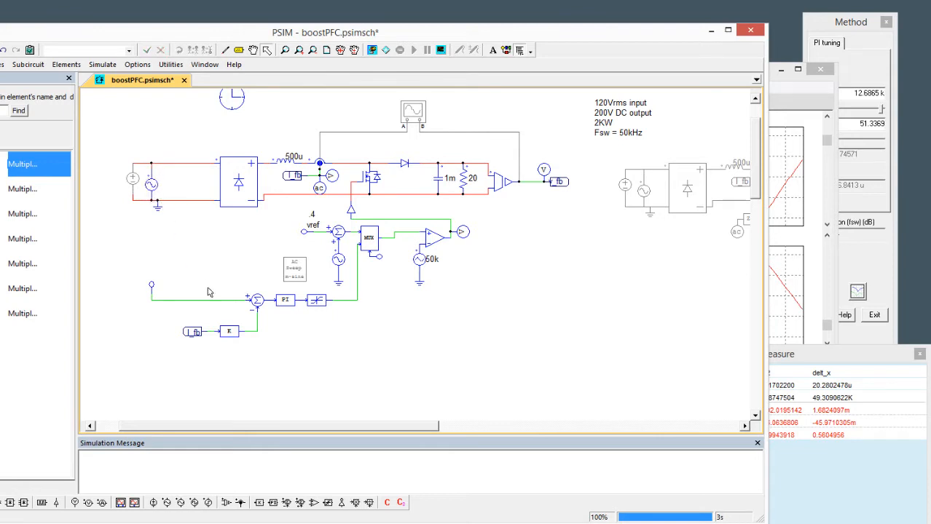
Step: Place a voltage sensor below the diode bridge's input and wire its terminals to the two AC input lines
click(225, 502)
click(209, 225)
drag(195, 162, 202, 233)
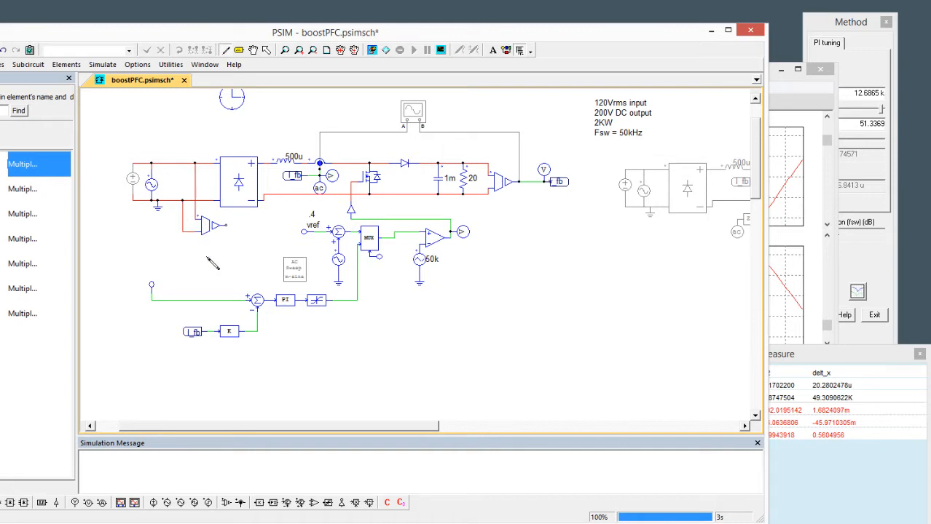
key(Escape)
Step: Search the element library for "abs" and place a rotated Absolute Value block at the voltage sensor's output
double_click(3, 110)
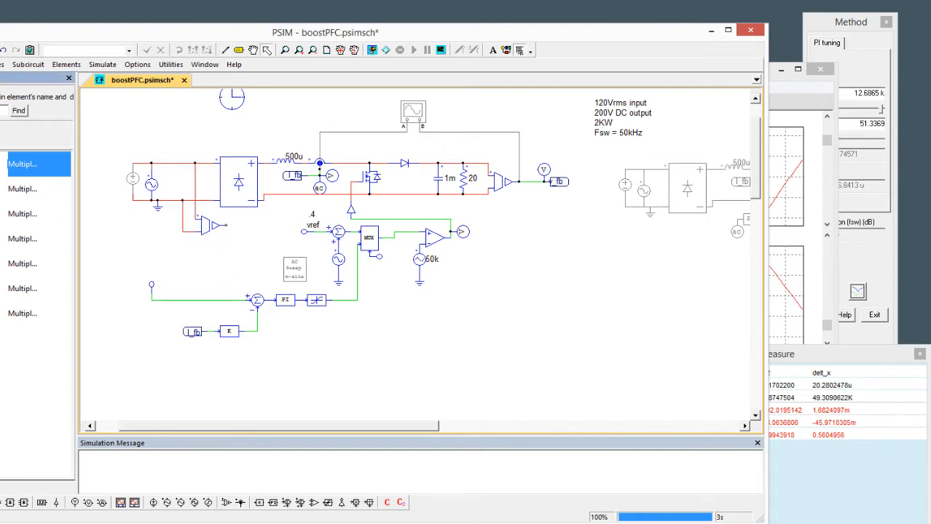
text(abs)
click(2, 190)
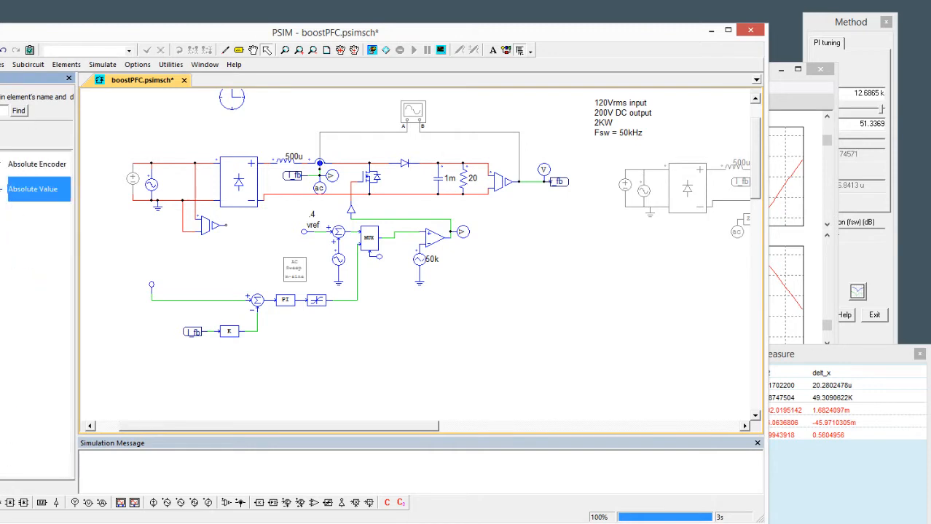
right_click(232, 239)
click(227, 241)
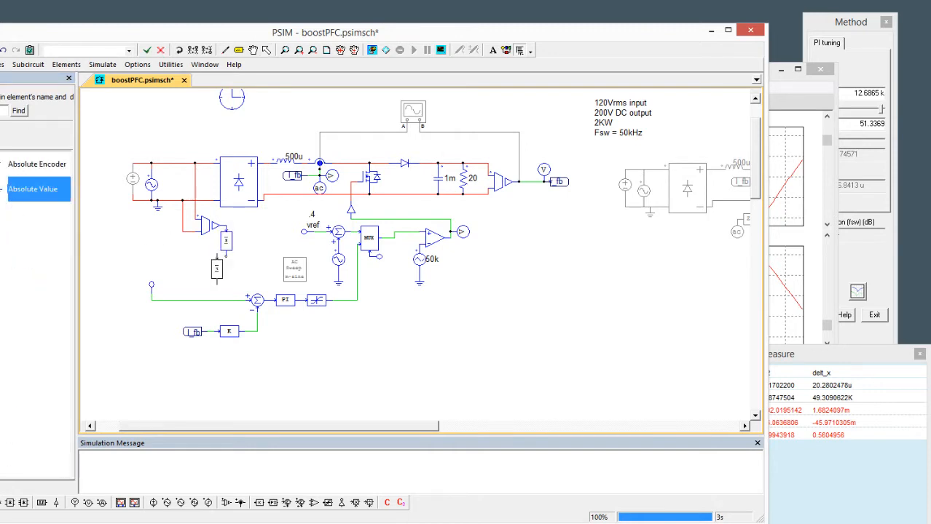
key(Escape)
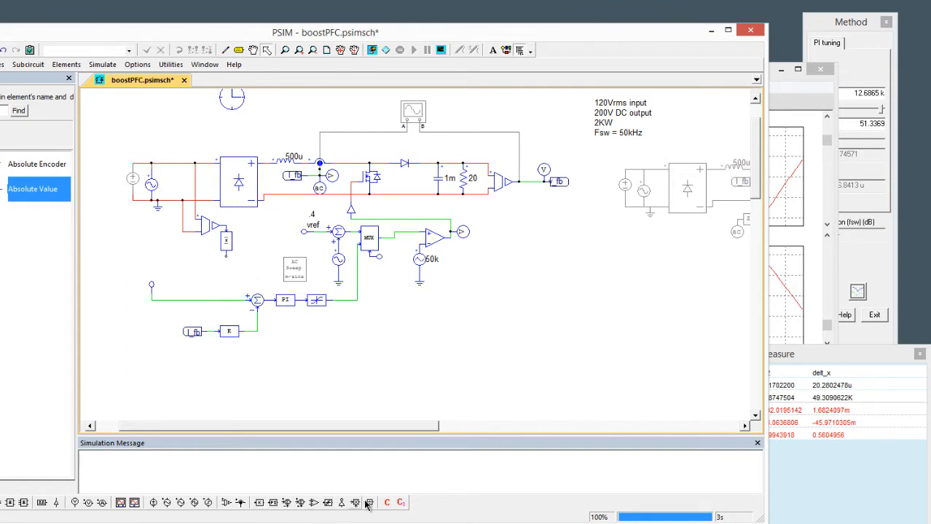
Step: Insert a multiplier in the reference line ahead of the PI loop's summer and wire the absolute value output to it
click(342, 498)
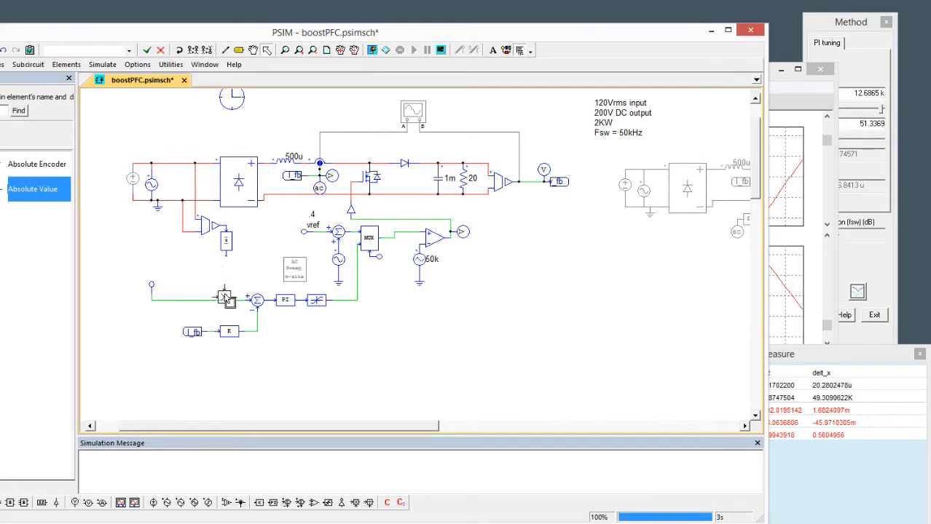
click(226, 297)
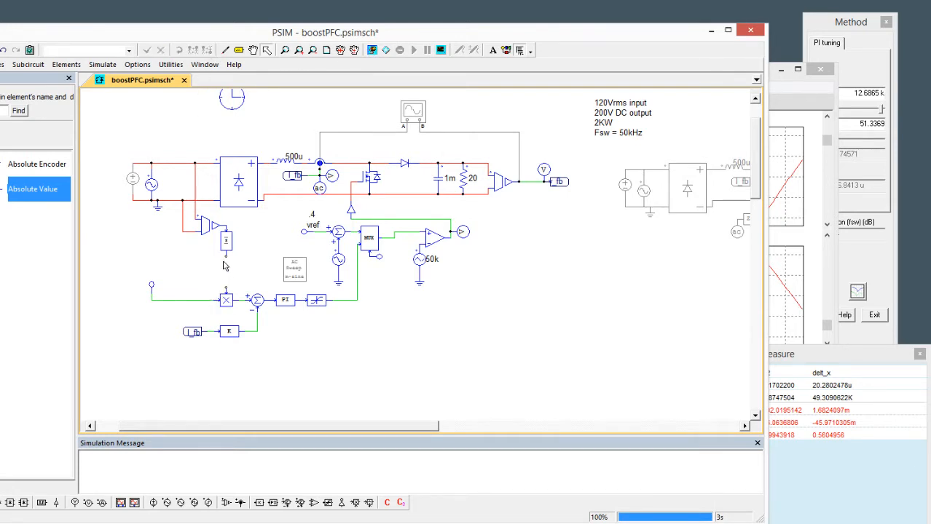
drag(227, 267, 228, 293)
key(Escape)
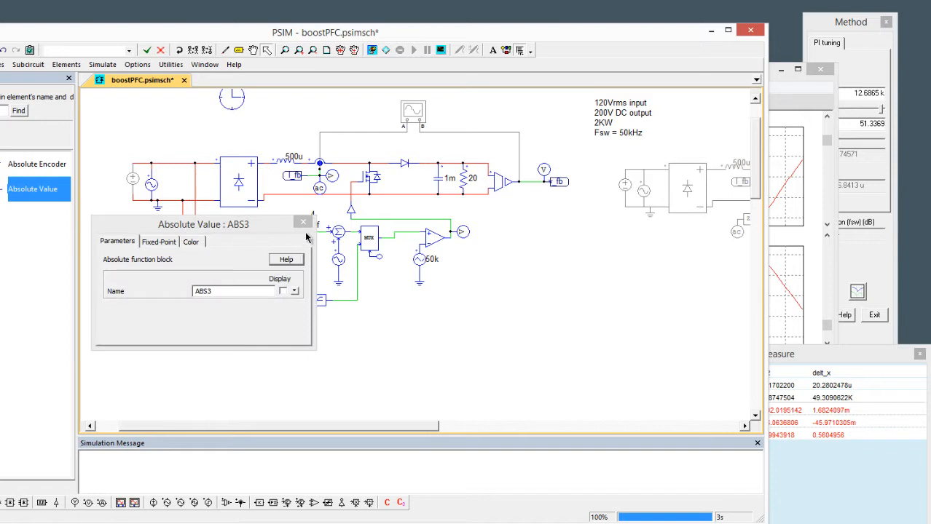
Step: Set the new input voltage sensor's gain to 1/120
click(303, 222)
double_click(211, 231)
click(248, 307)
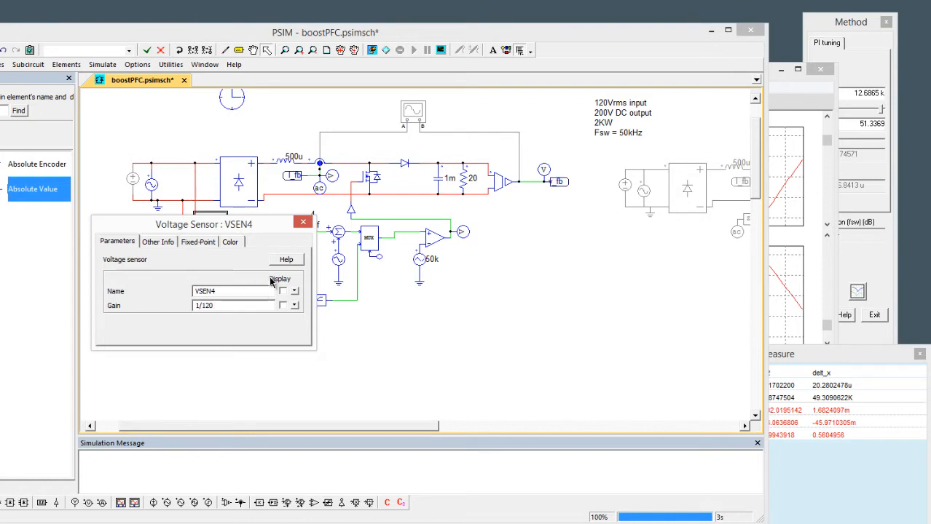
click(304, 222)
Step: Check the amplitudes of the DC and sinusoidal input sources against the input voltage sensor's gain
double_click(133, 182)
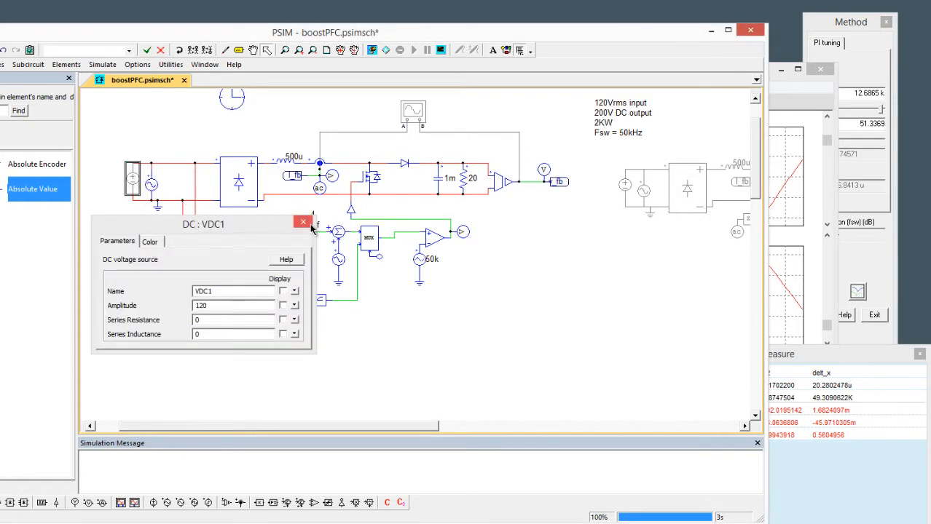
click(303, 222)
double_click(151, 183)
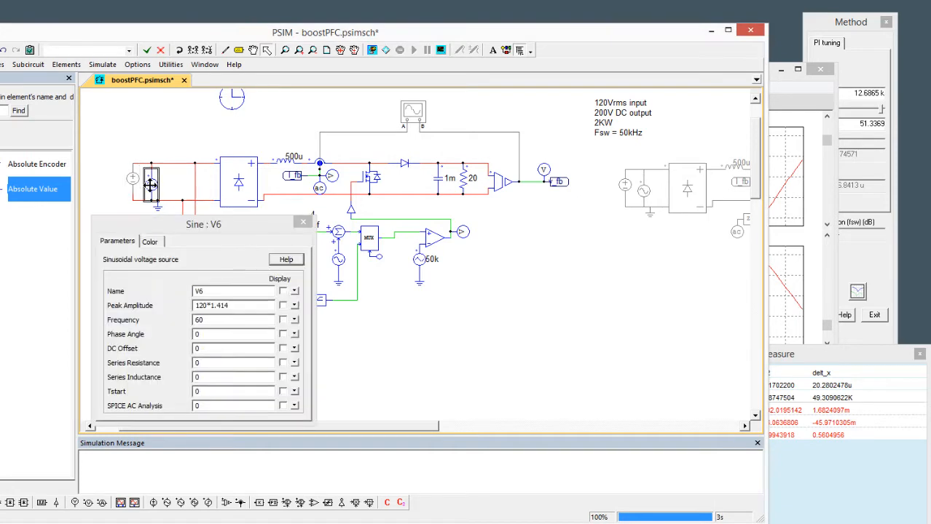
click(241, 307)
drag(241, 306, 37, 307)
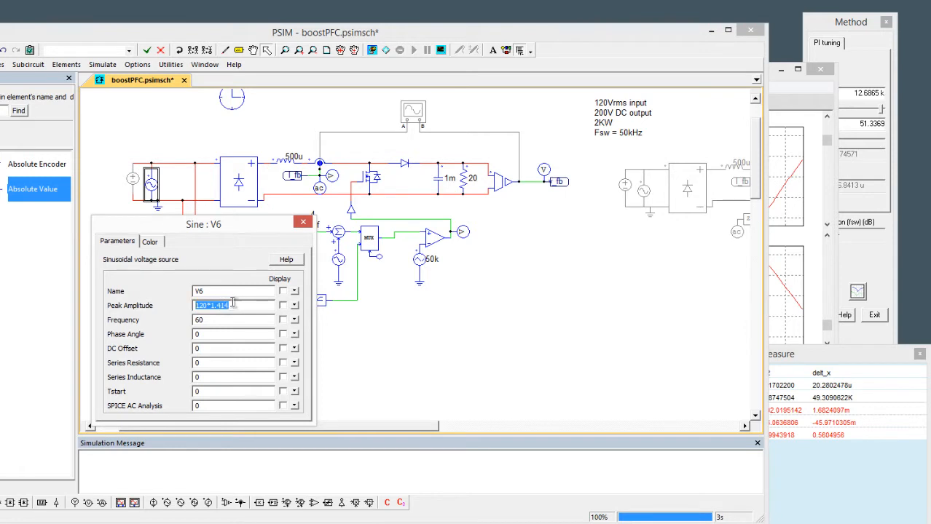
click(303, 222)
double_click(210, 220)
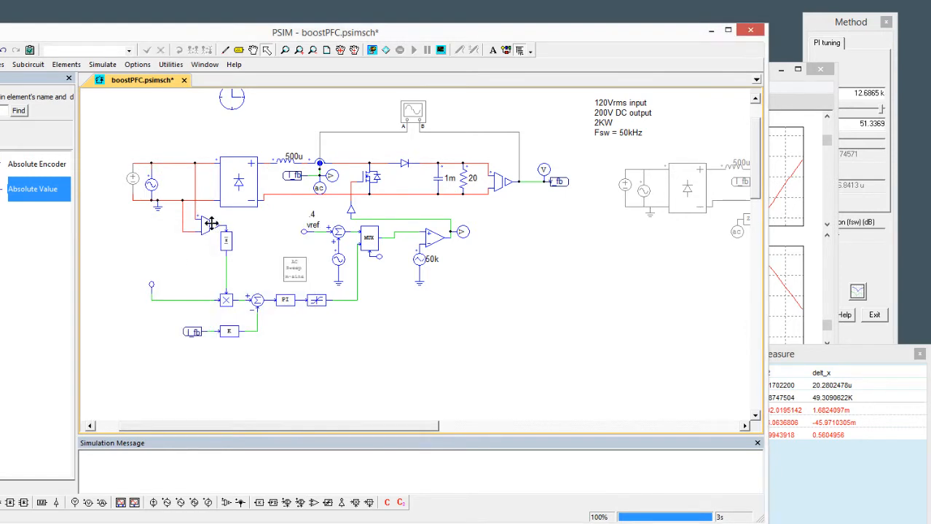
click(303, 222)
Step: Place a voltage probe on the input voltage sensor's output and name it Vin
key(v)
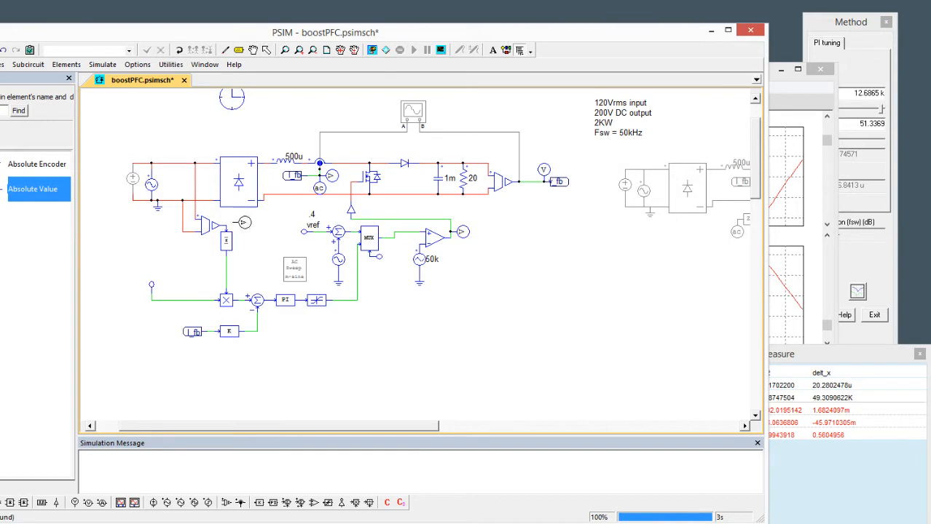
click(234, 226)
double_click(236, 226)
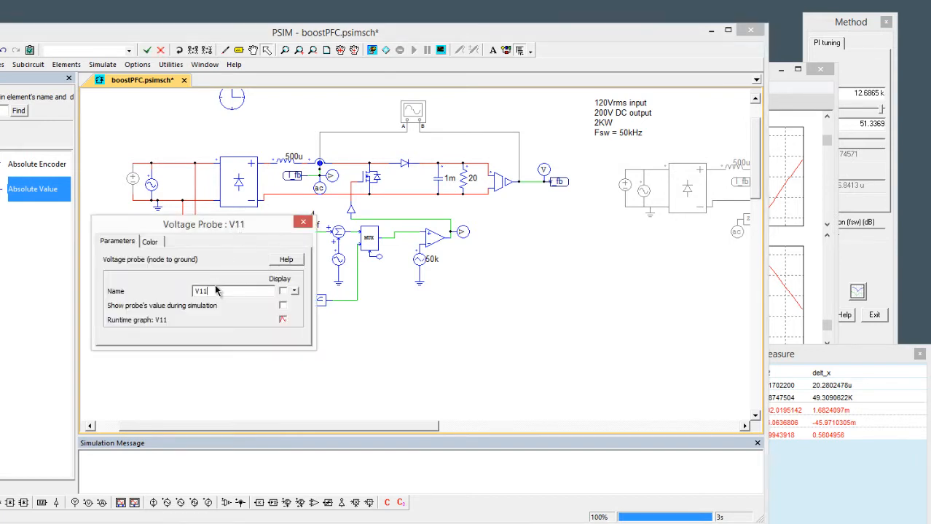
click(246, 292)
click(303, 222)
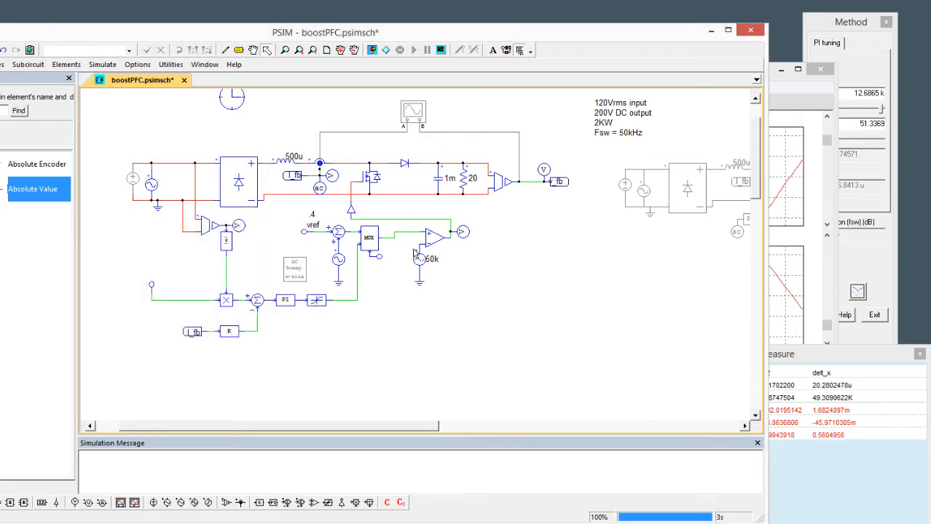
Step: Run the simulation with the sinusoidal input and zoom in on a few steady-state half cycles of the inductor current
click(373, 52)
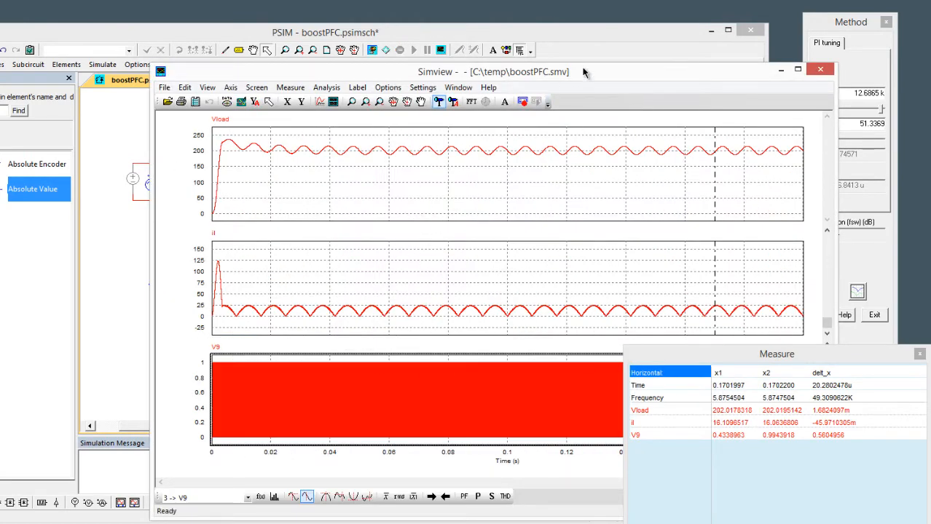
drag(582, 71, 482, 70)
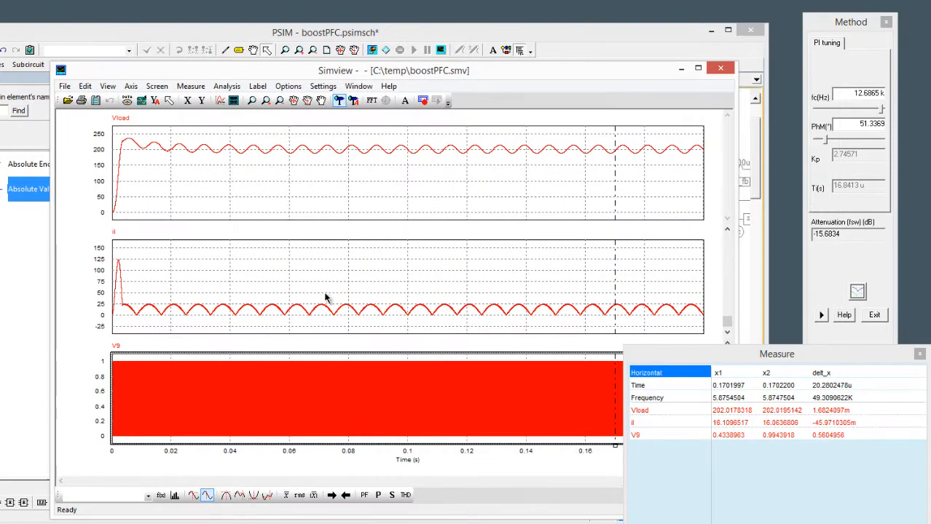
click(264, 99)
drag(409, 287, 502, 326)
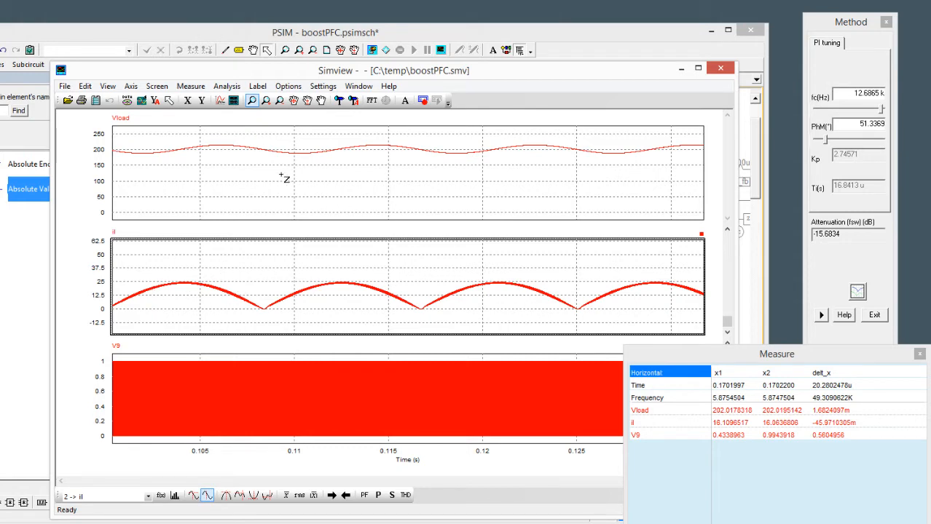
Step: Replace V9 with Vin in the third plot below the inductor current
click(300, 377)
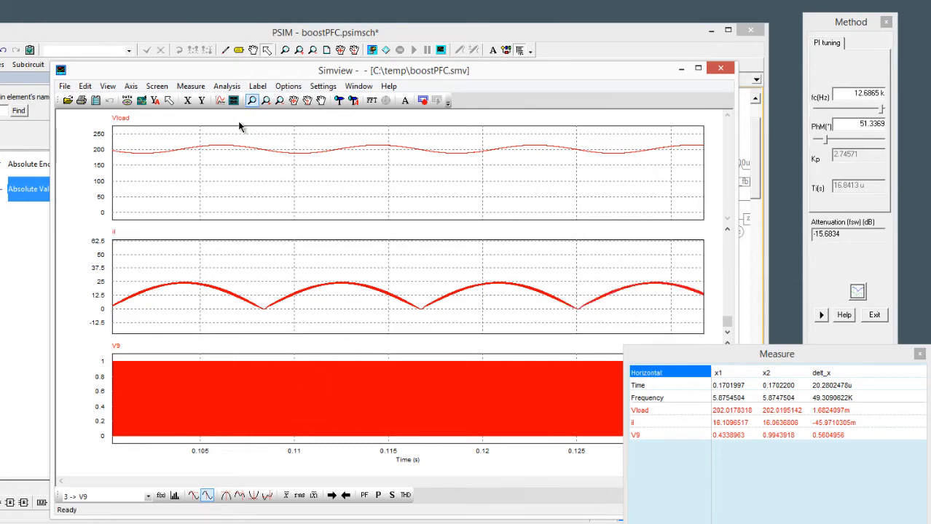
click(220, 100)
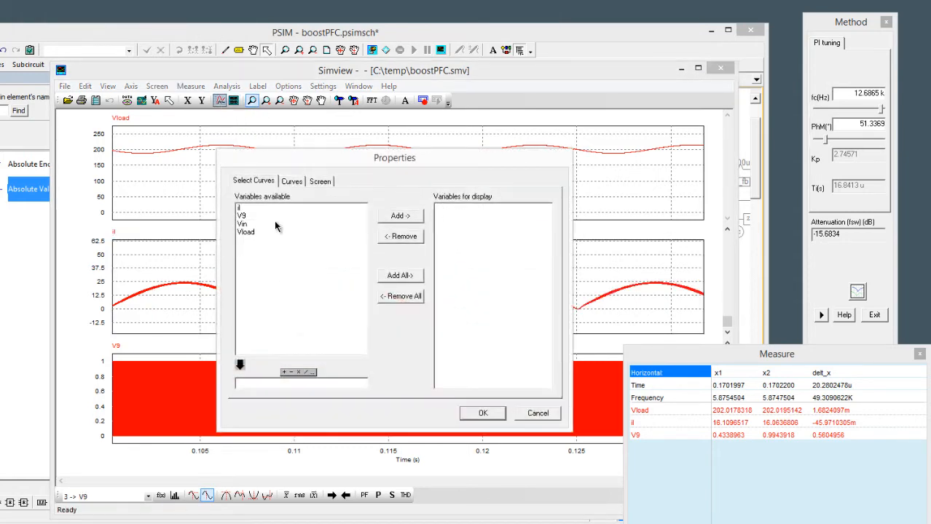
double_click(246, 224)
click(488, 414)
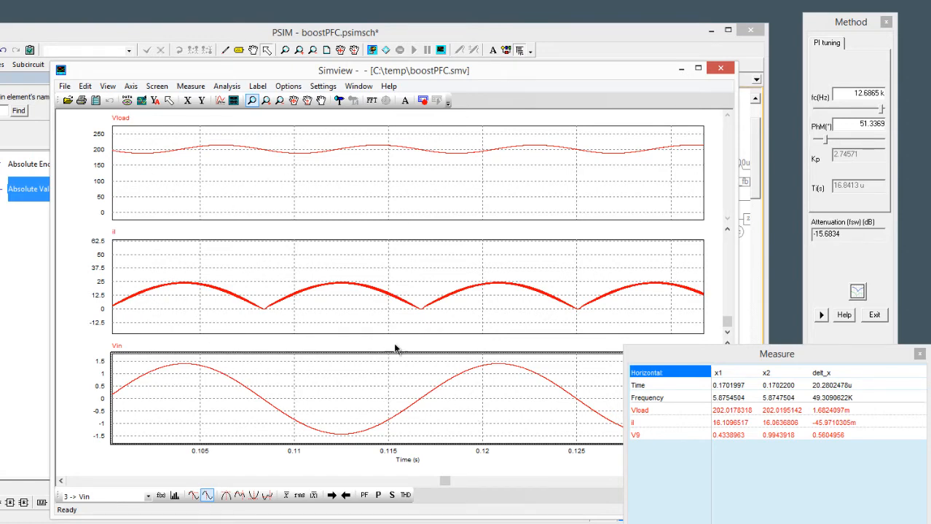
Step: Move the Measure window aside and minimise the SmartCtrl window to uncover the simulation waveforms
drag(710, 362, 610, 340)
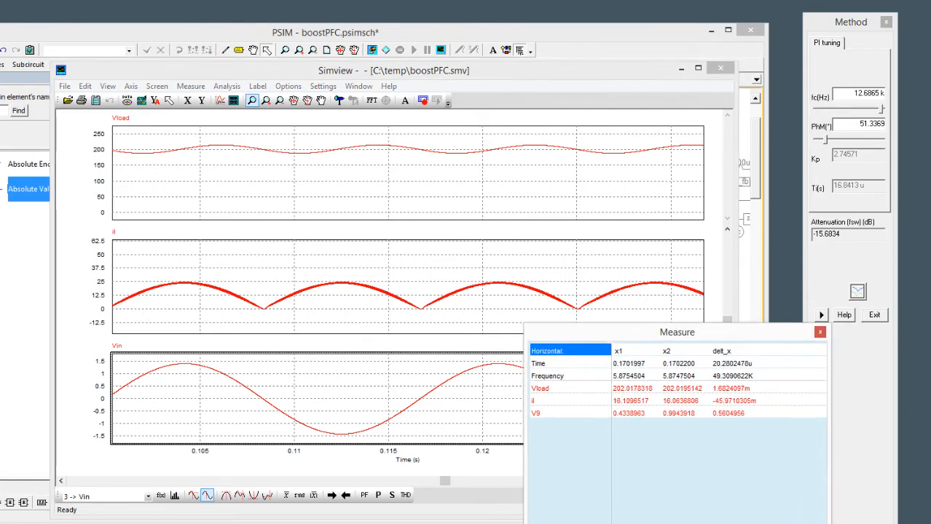
drag(2, 264, 379, 63)
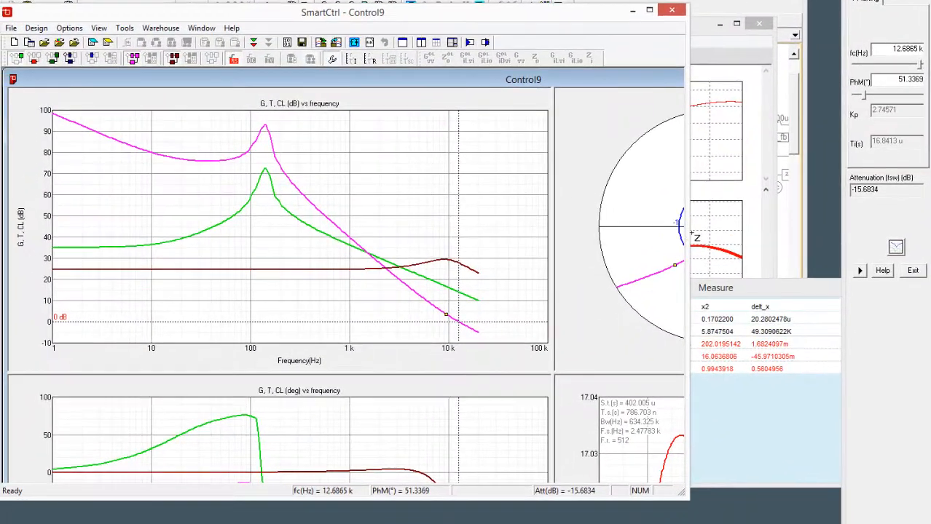
drag(379, 373, 380, 267)
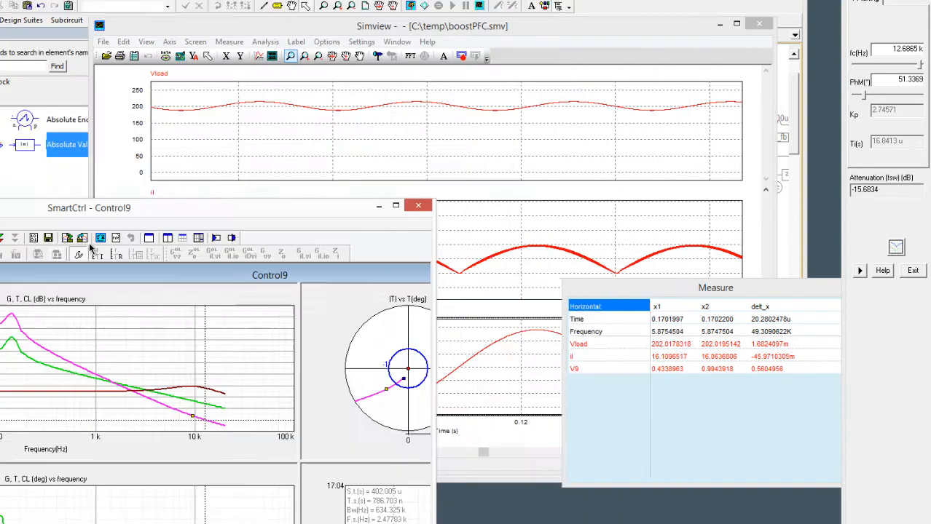
click(630, 10)
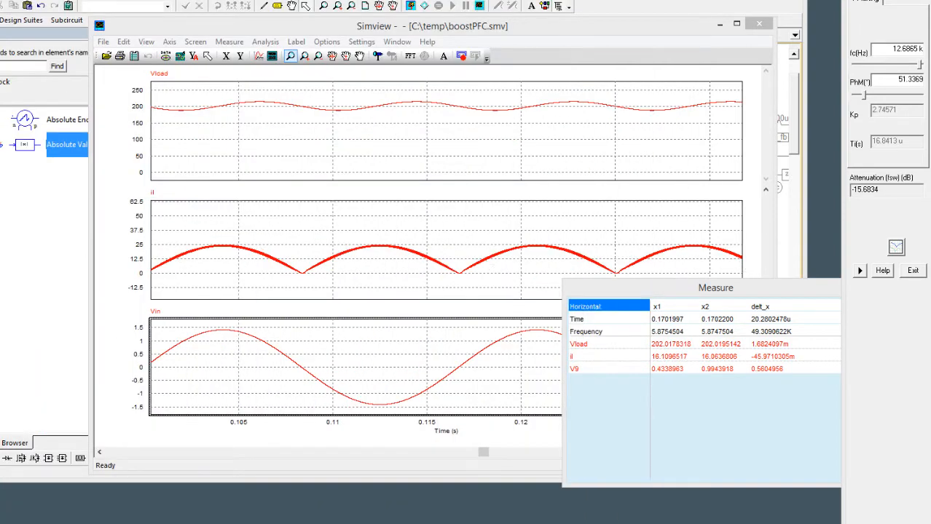
key(alt+Tab)
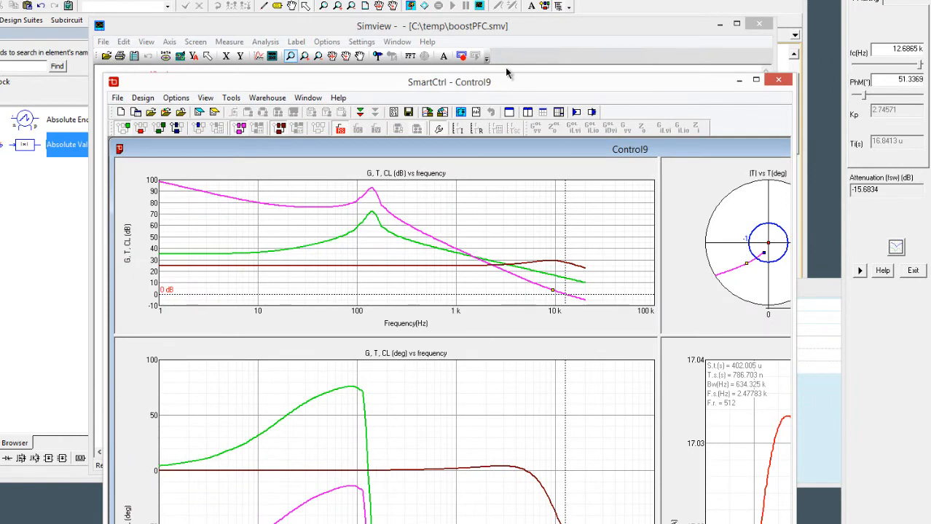
click(739, 80)
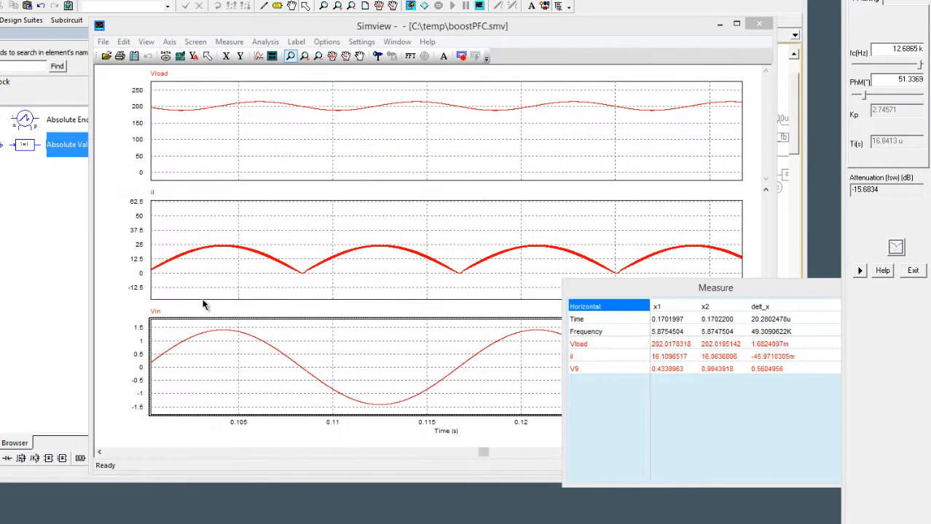
Step: Switch to the PSIM schematic and disable the sinusoidal input voltage source of the analog-controlled circuit
click(257, 9)
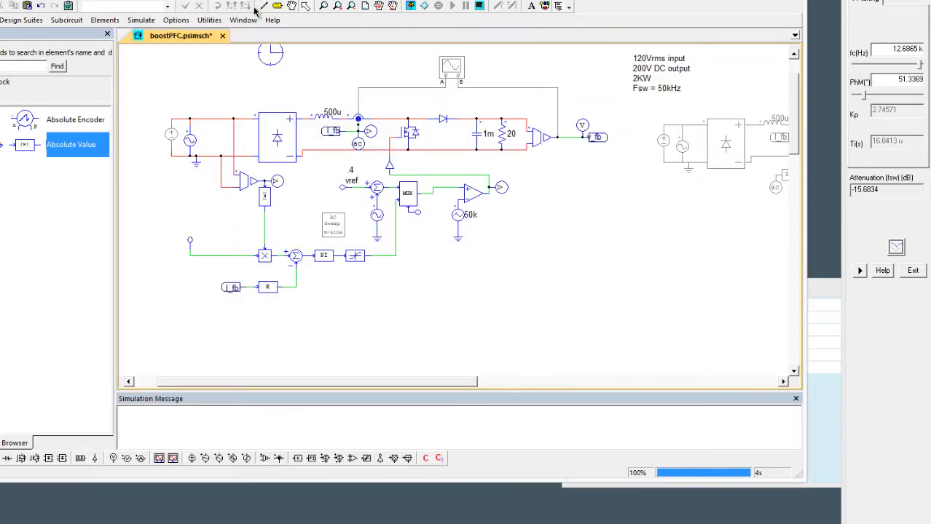
click(191, 144)
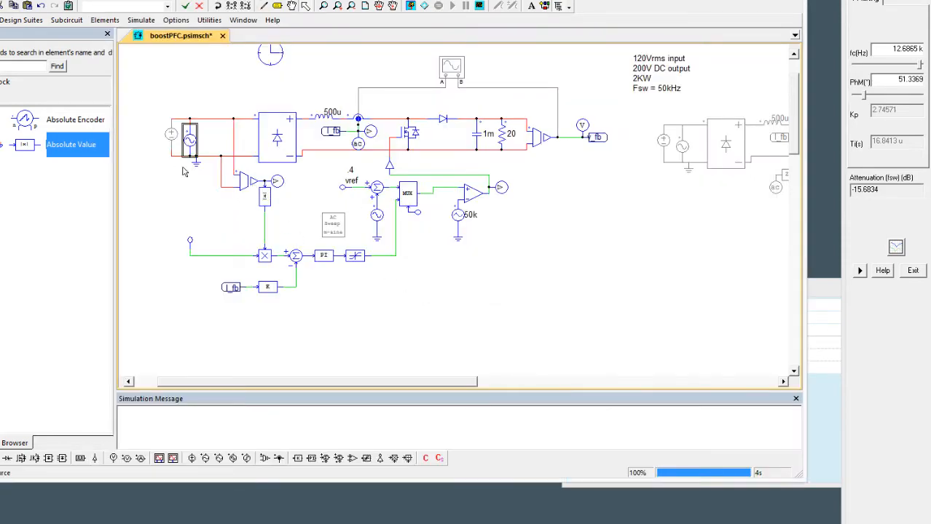
key(ctrl+d)
click(173, 198)
click(172, 133)
Step: Disable the entire analog-controlled circuit and enable the digital version with the zero-order hold beside it
drag(538, 276, 575, 262)
drag(244, 102, 501, 386)
key(ctrl+d)
click(611, 313)
drag(610, 311, 484, 331)
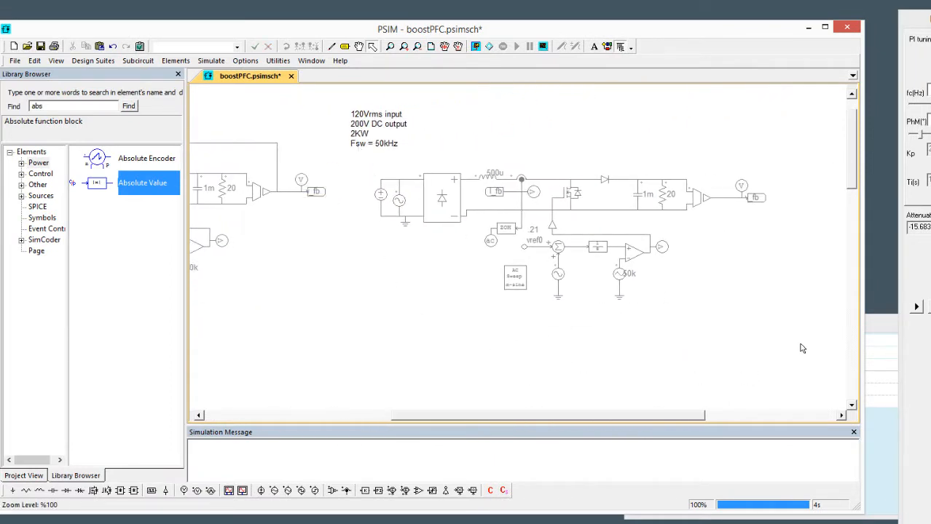
drag(802, 348, 844, 394)
key(ctrl+e)
Step: Switch to SmartCtrl and start a new generic design from imported frequency response data, current mode controlled
click(525, 366)
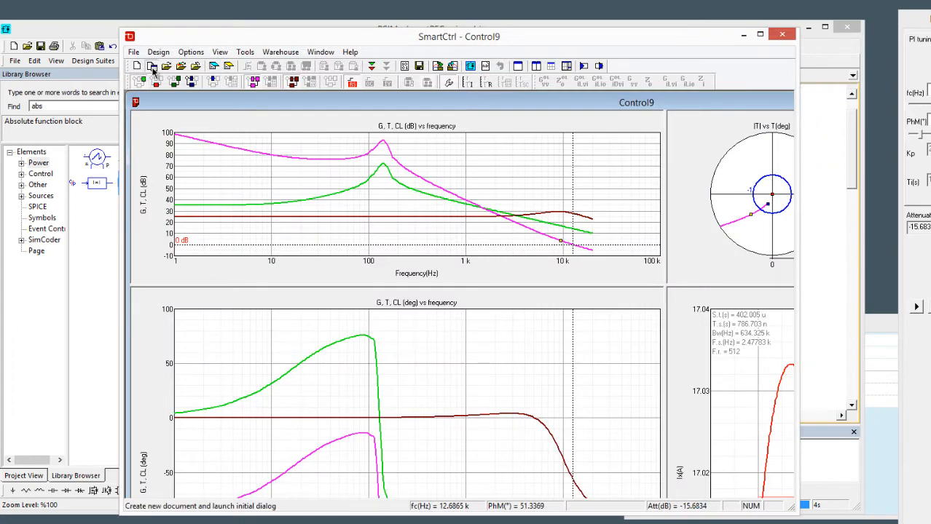
click(152, 67)
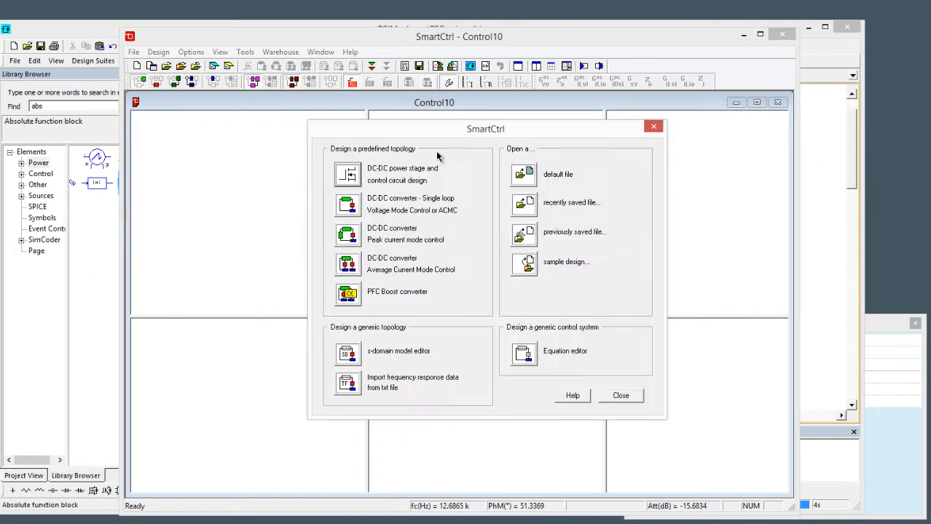
click(358, 382)
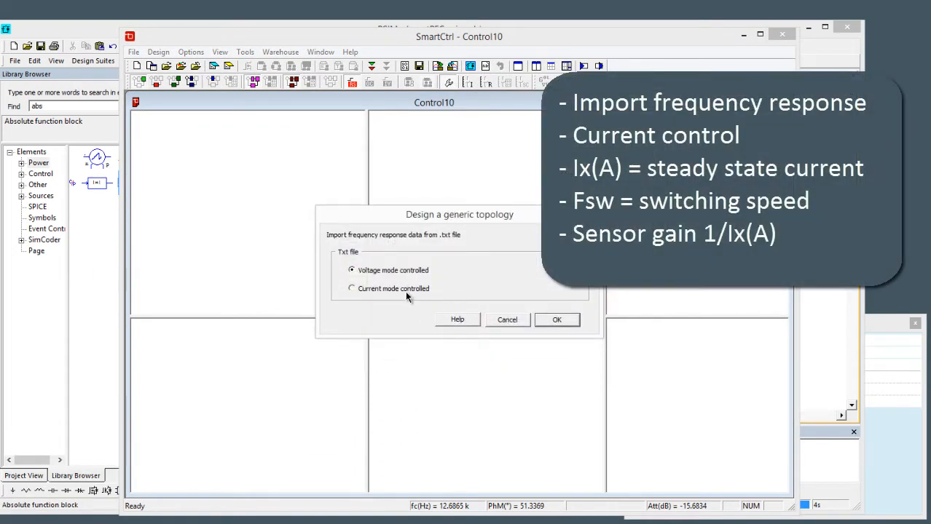
click(558, 321)
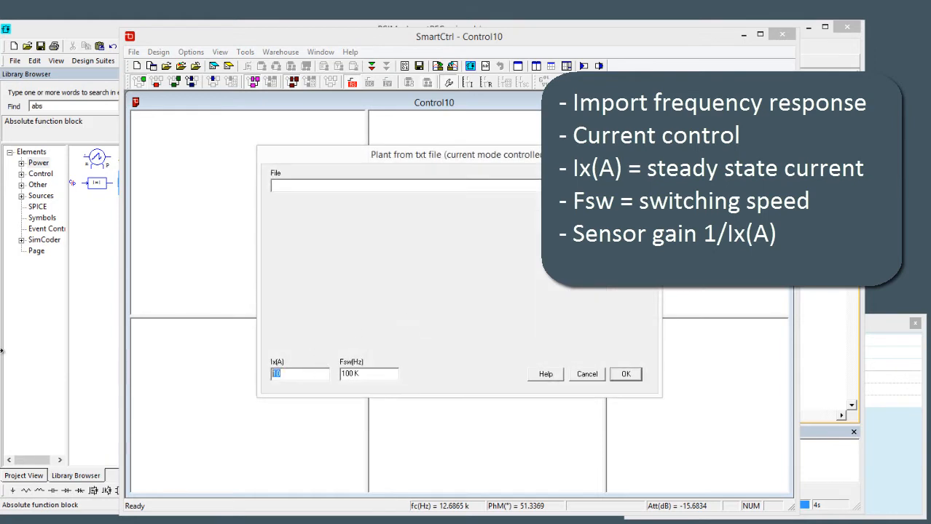
Step: Load boostInner_digital.fra as the plant, with Ix set to 17 A and Fsw to 50k Hz
text(17)
key(Tab)
text(50k)
click(632, 185)
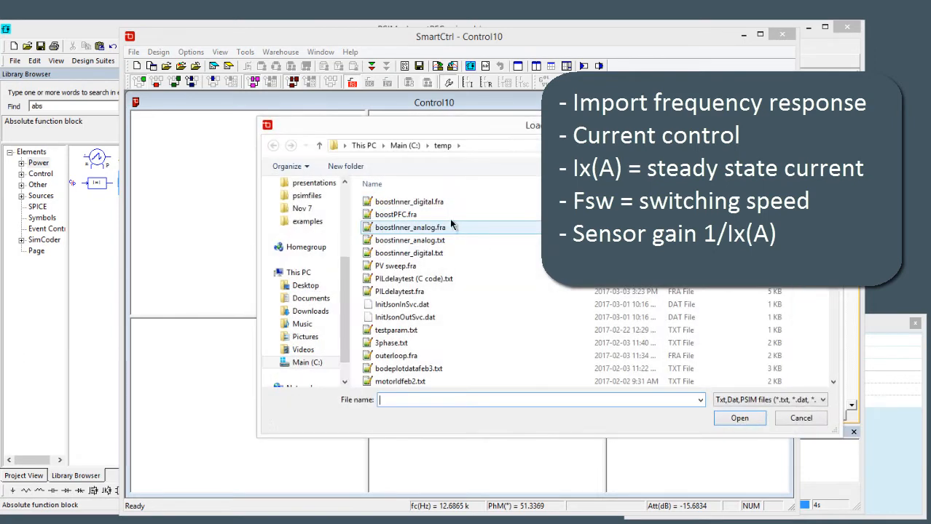
click(459, 202)
click(739, 418)
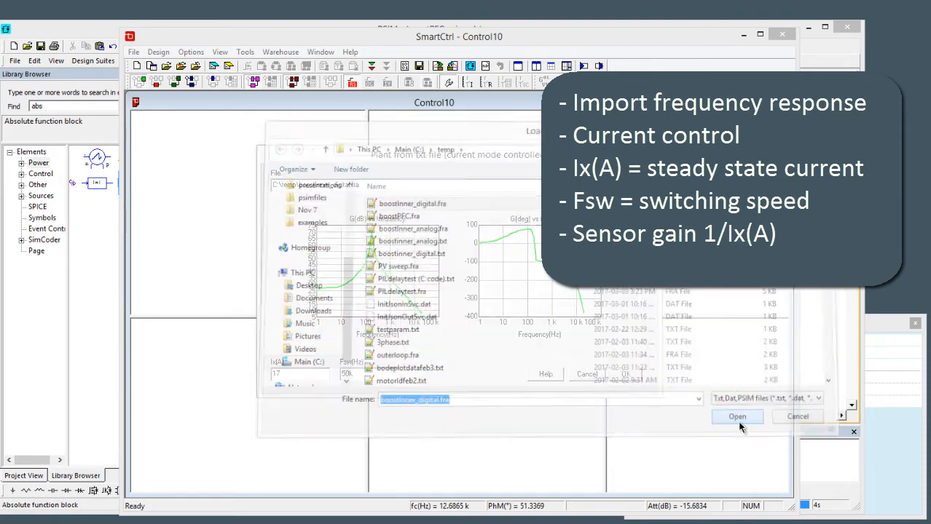
click(625, 378)
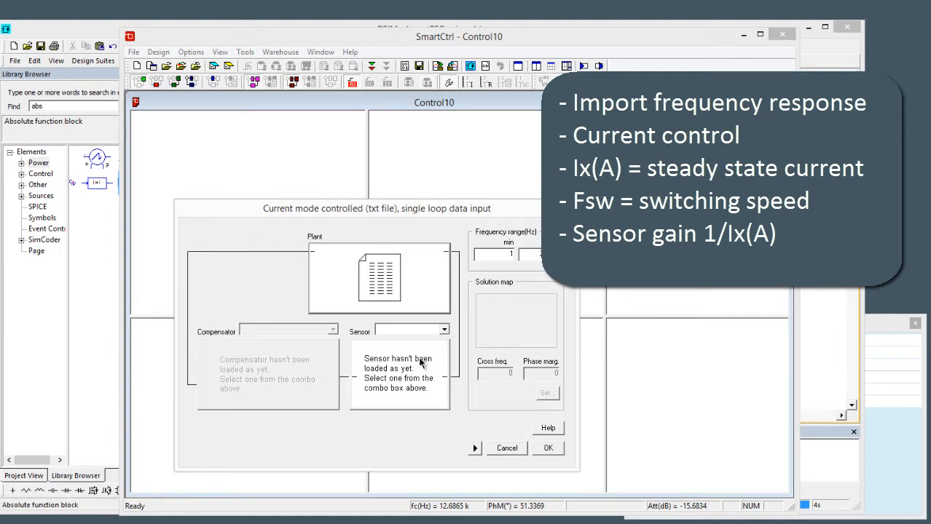
Step: Choose the current sensor for the loop and set its gain to 1/17
click(426, 357)
click(449, 374)
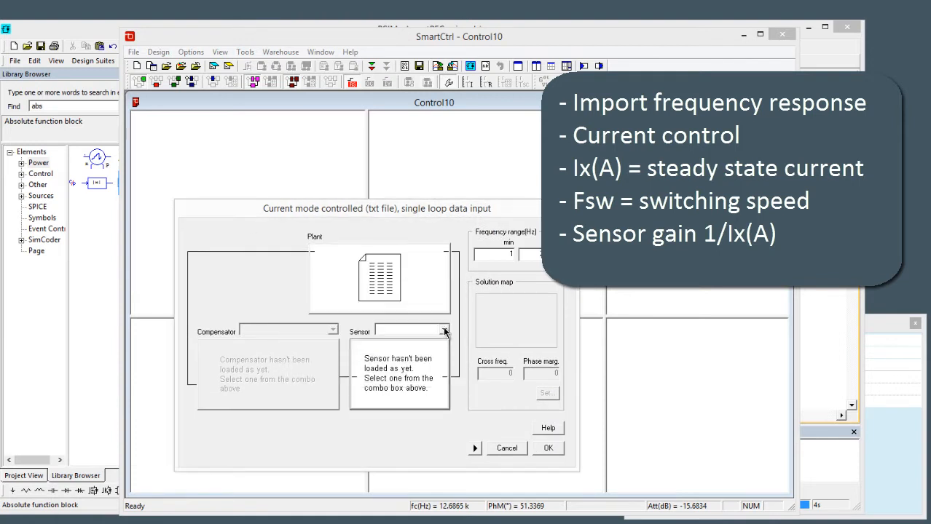
click(444, 330)
click(408, 340)
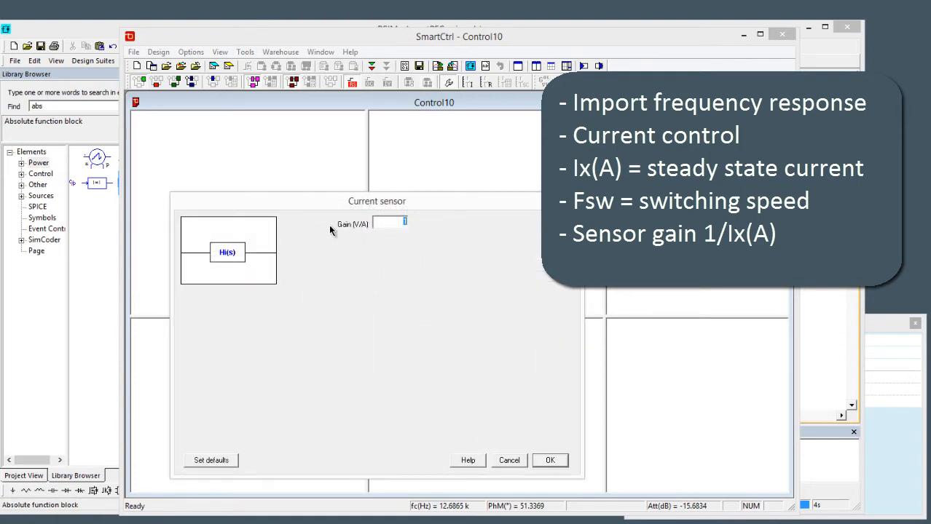
text(1/17)
click(550, 460)
Step: Choose a PI compensator and set its carrier to Vp 1 V, Vv 0 V and tr 19.6u s
click(332, 330)
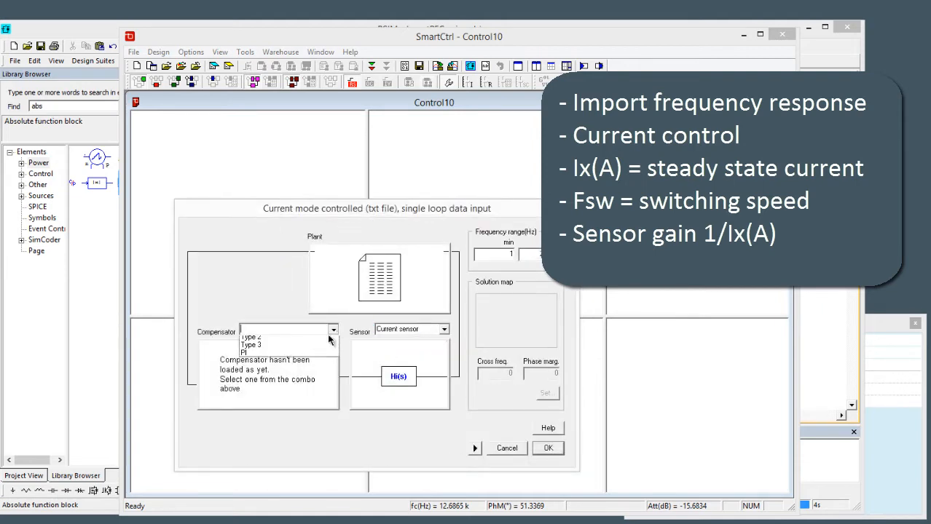
click(324, 354)
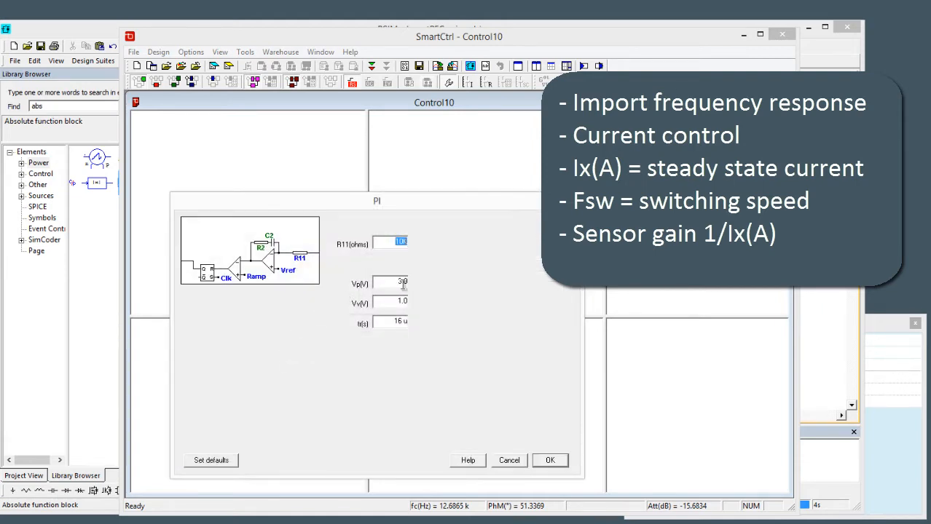
double_click(399, 283)
text(1)
key(Tab)
text(0)
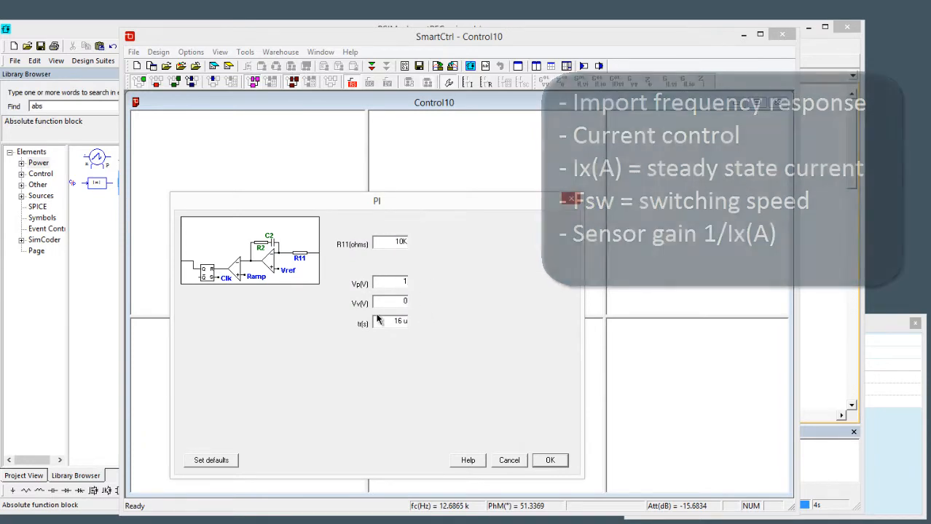
double_click(402, 321)
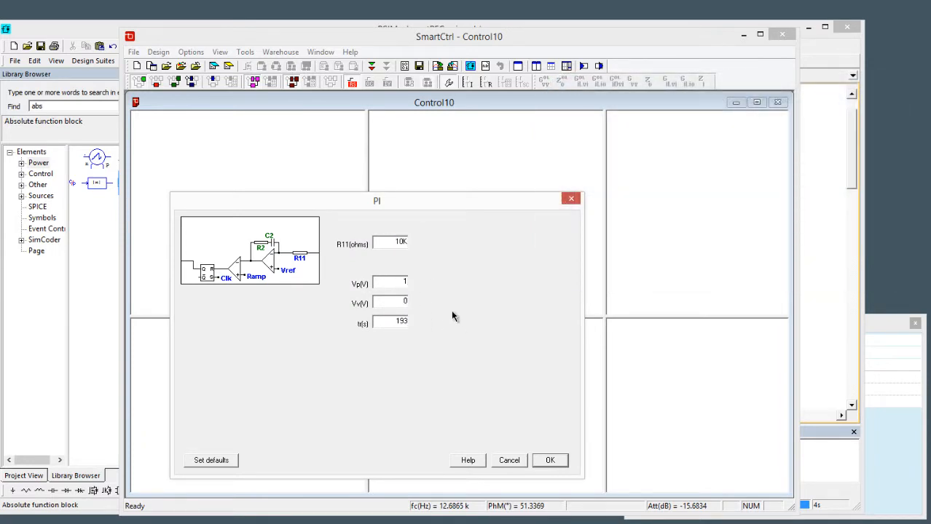
text(193)
key(BackSpace)
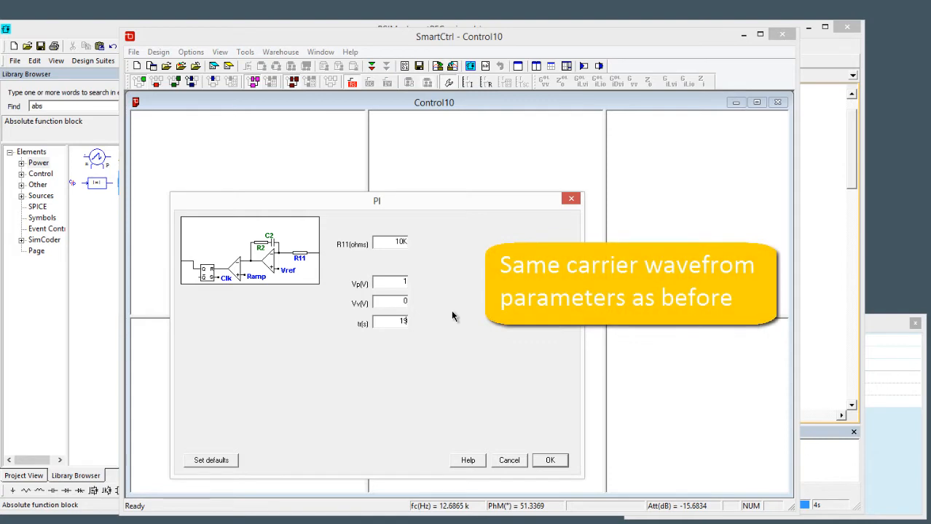
text(.6u)
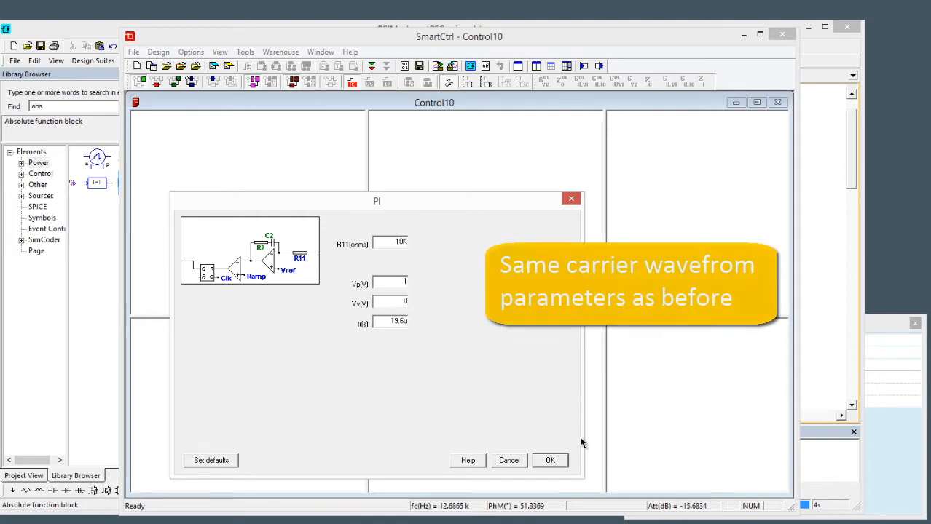
click(549, 460)
Step: Pick a cross frequency of about 2.74 kHz with a 43° phase margin and generate the design
click(547, 393)
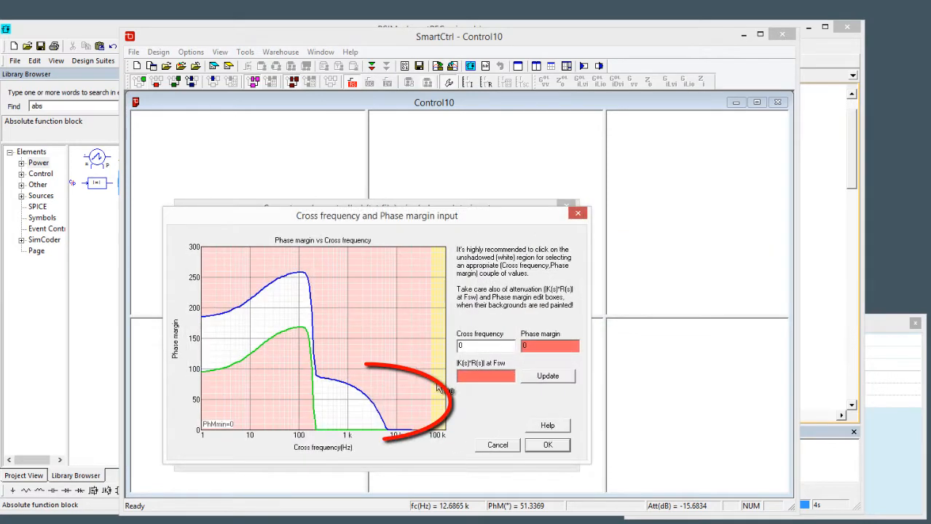
click(372, 407)
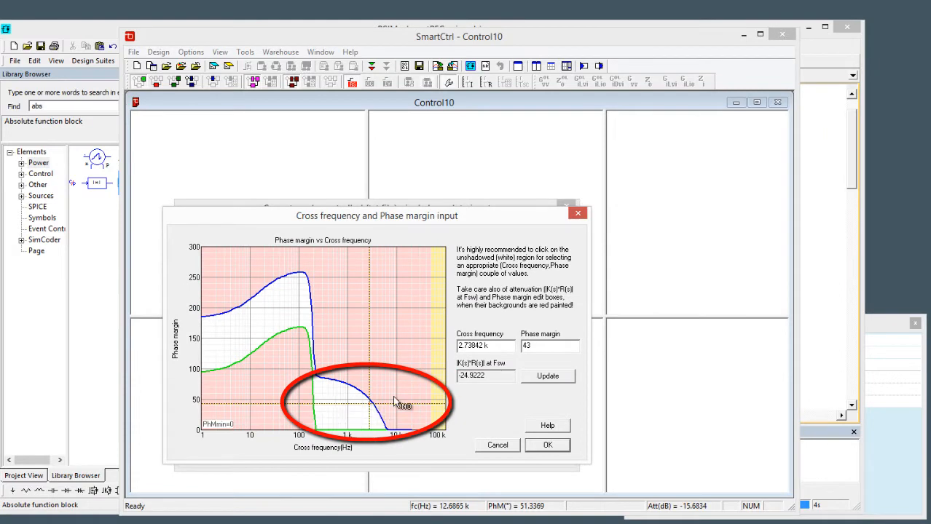
click(547, 445)
click(550, 450)
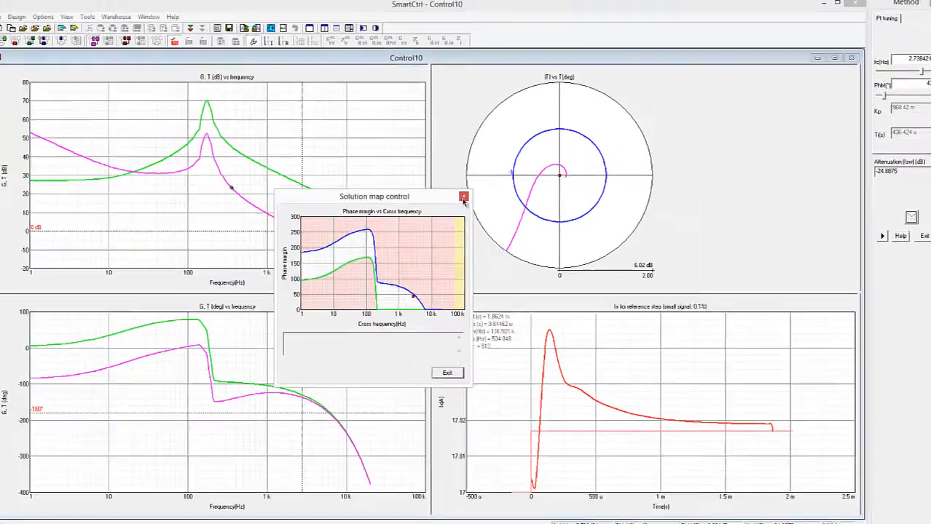
Step: Move the solution map aside and add the closed-loop response to the Bode plots
drag(406, 197, 693, 131)
click(136, 47)
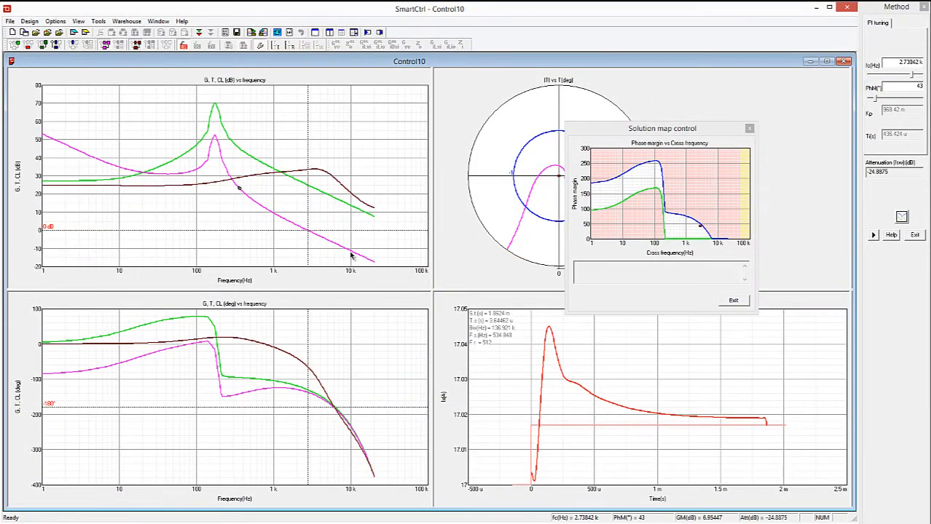
Step: Shift the solution map's operating point to about 3.48 kHz cross frequency and 35.3° phase margin
click(699, 228)
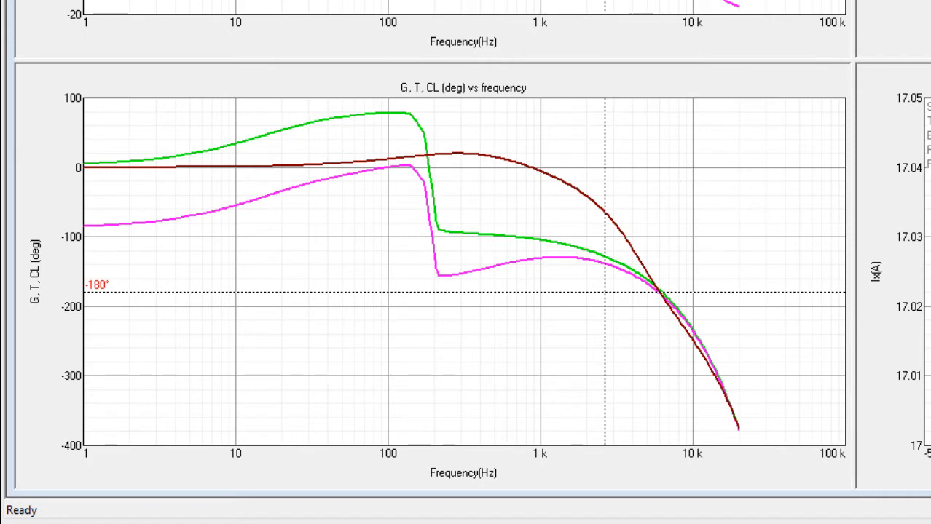
drag(790, 188, 793, 192)
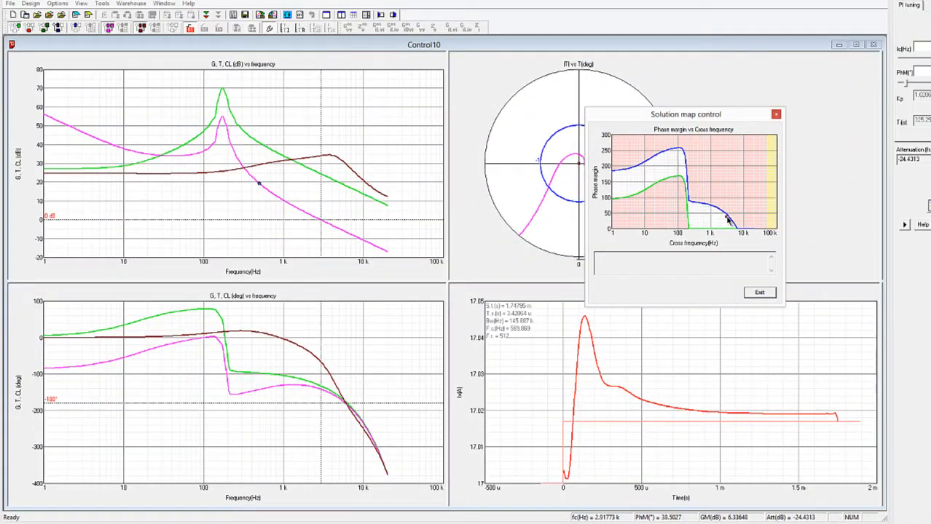
drag(727, 220, 729, 221)
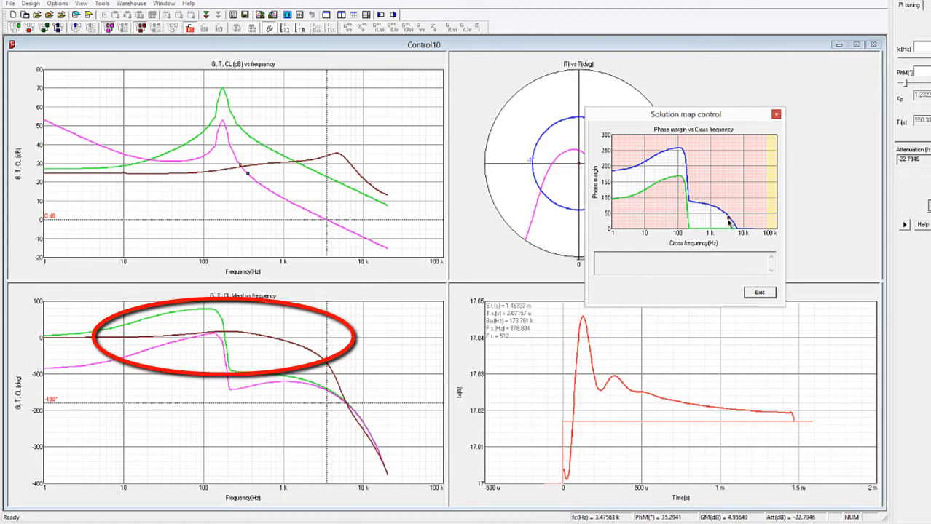
Step: Enlarge the solution map and move the operating point to about 2.75 kHz cross frequency and 19.8° phase margin
drag(590, 305, 492, 411)
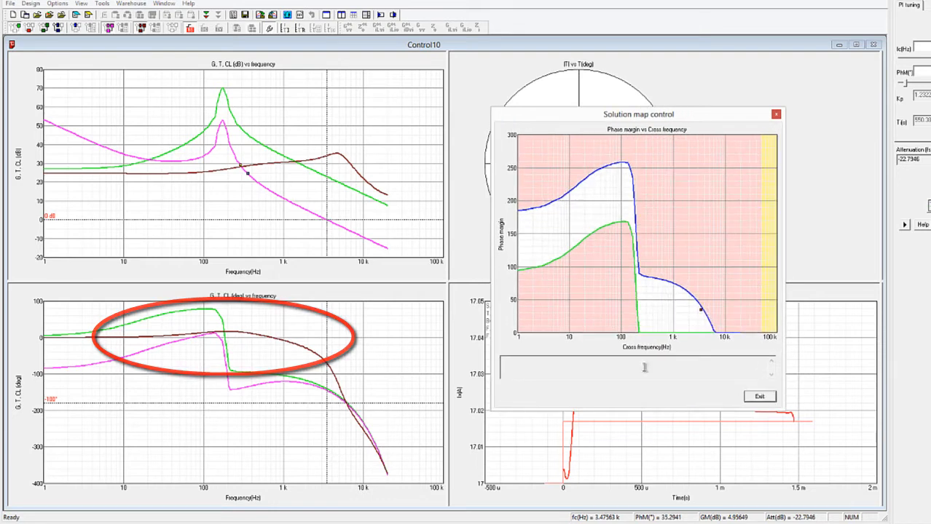
mouse_move(700, 311)
mouse_down()
mouse_move(698, 323)
mouse_move(677, 329)
mouse_up()
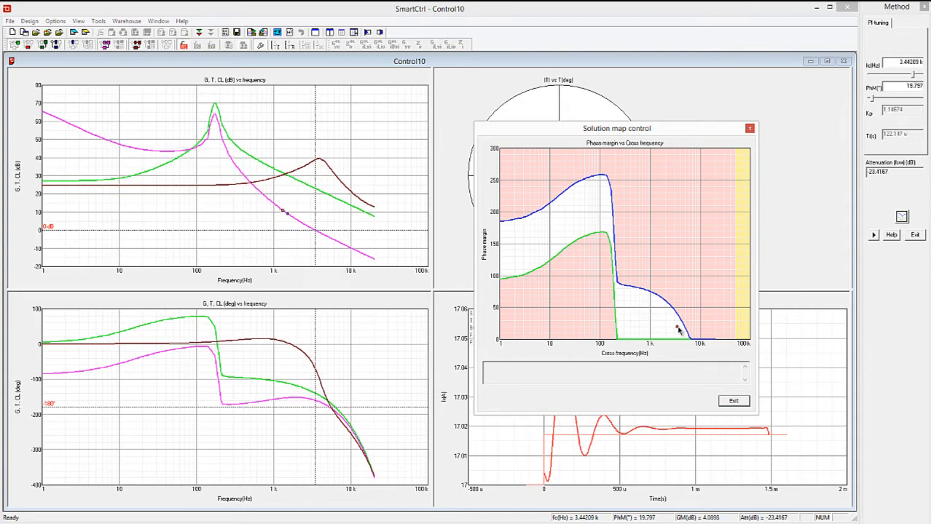
click(678, 330)
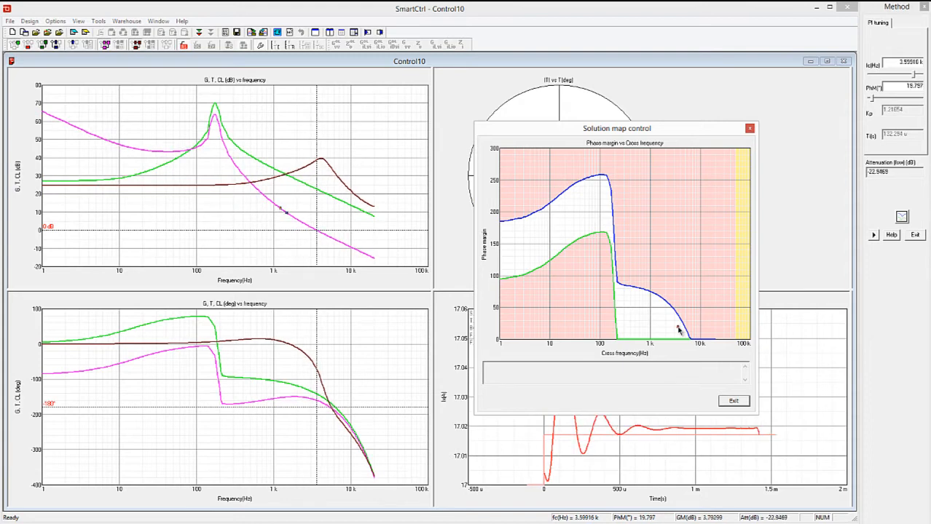
drag(678, 330, 674, 331)
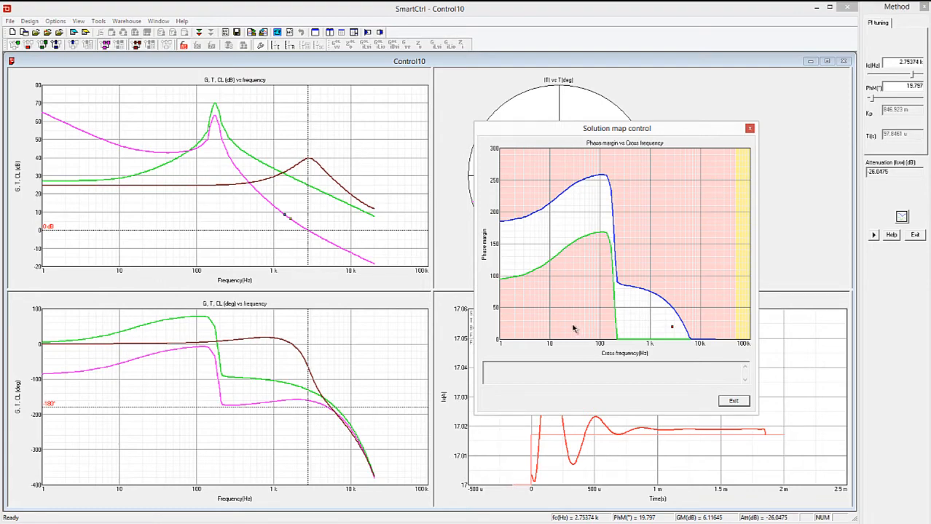
Step: Move the SmartCtrl window and its solution map out of the way and bring up the PSIM schematic
drag(759, 9, 687, 72)
drag(724, 129, 2, 239)
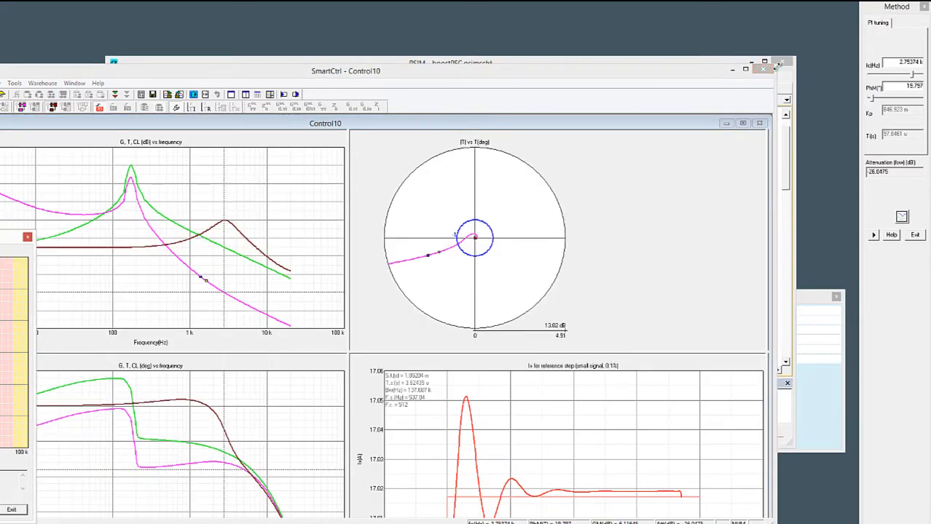
drag(775, 64, 2, 265)
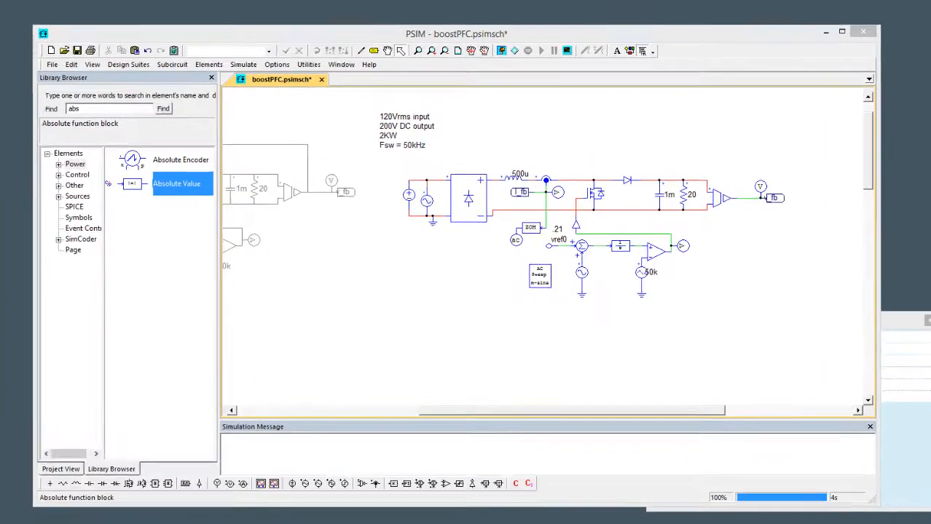
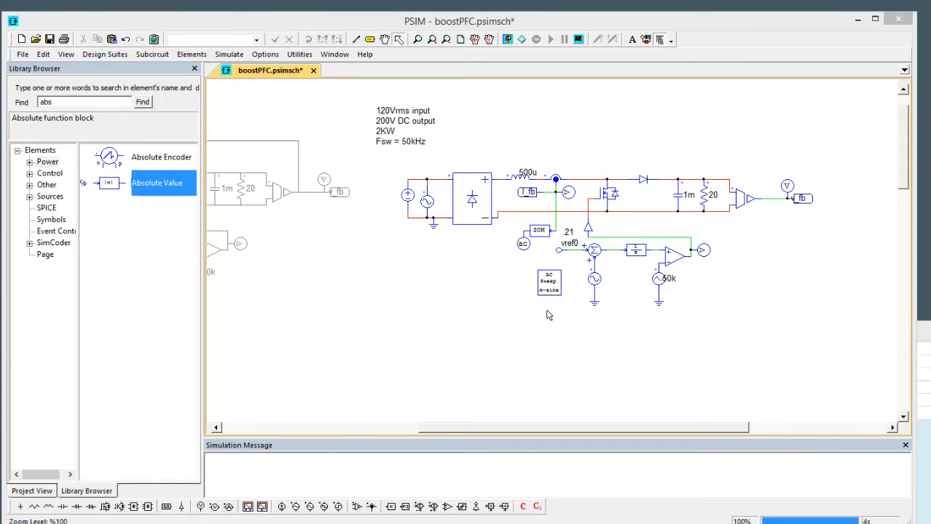
Step: Disable the AC sweep block and open the help page for the digital PI controller with limiter
click(557, 286)
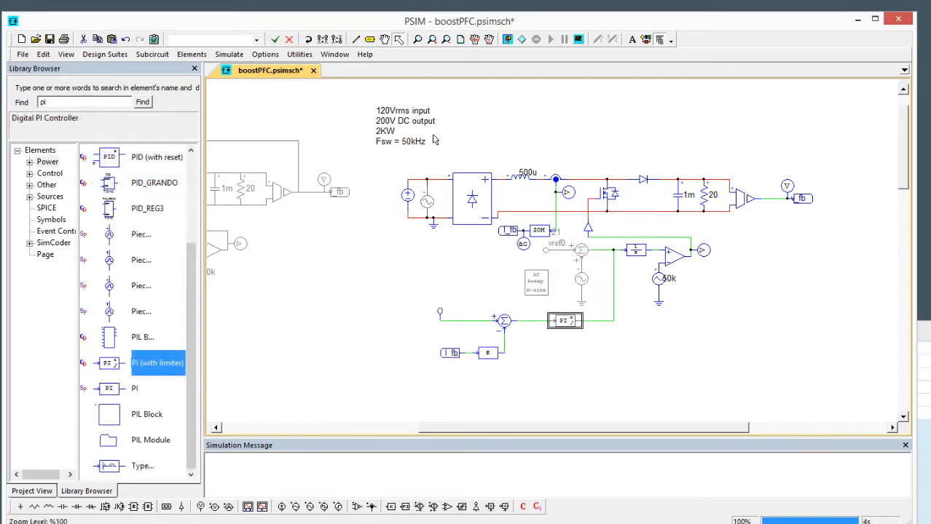
double_click(572, 323)
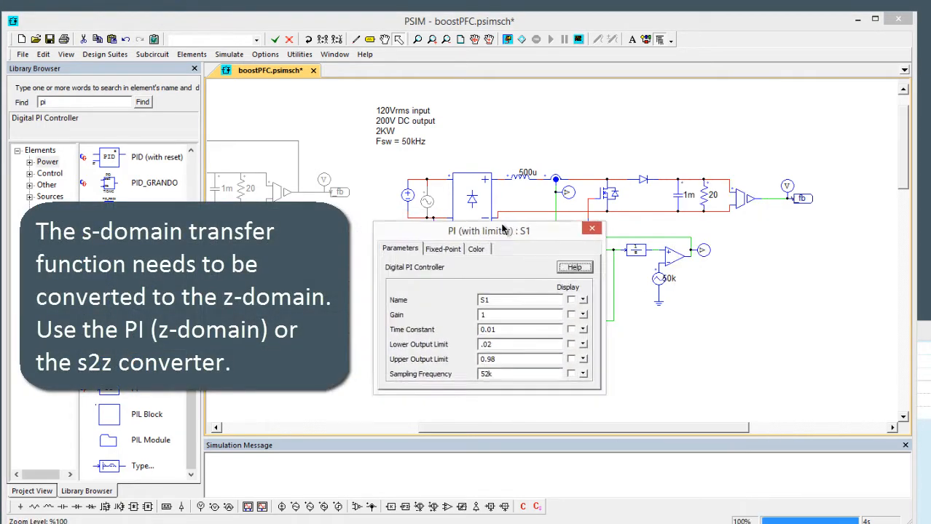
click(588, 264)
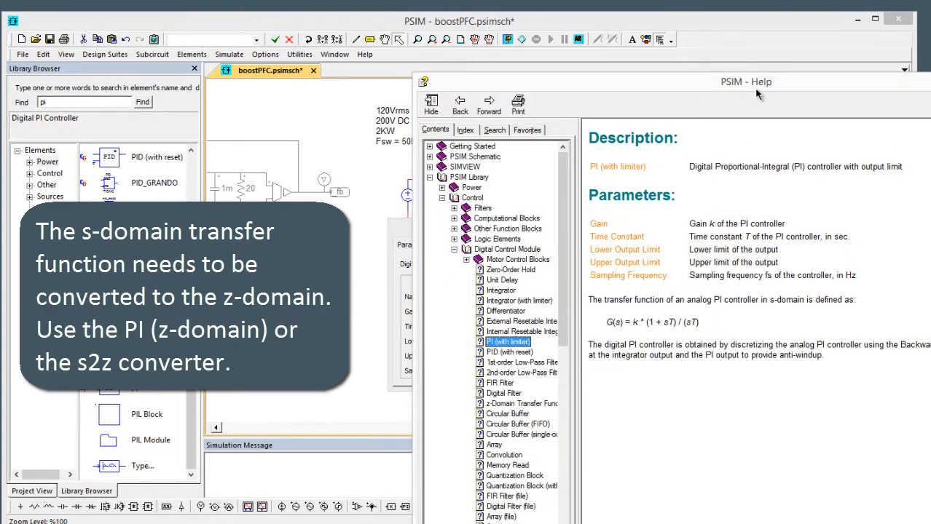
Step: Highlight the discretization method in the digital PI controller's help text, then close the help page and the controller's parameters
drag(756, 93, 578, 78)
drag(648, 329, 753, 331)
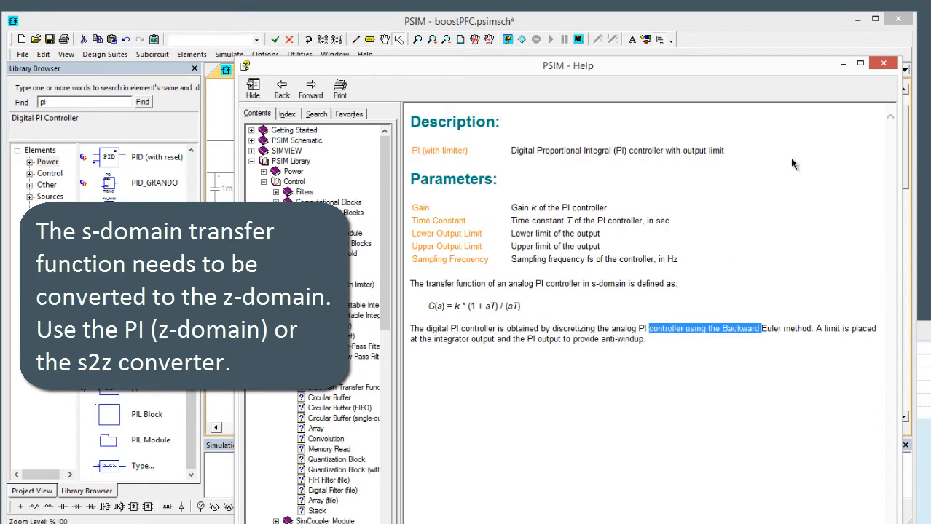
click(878, 66)
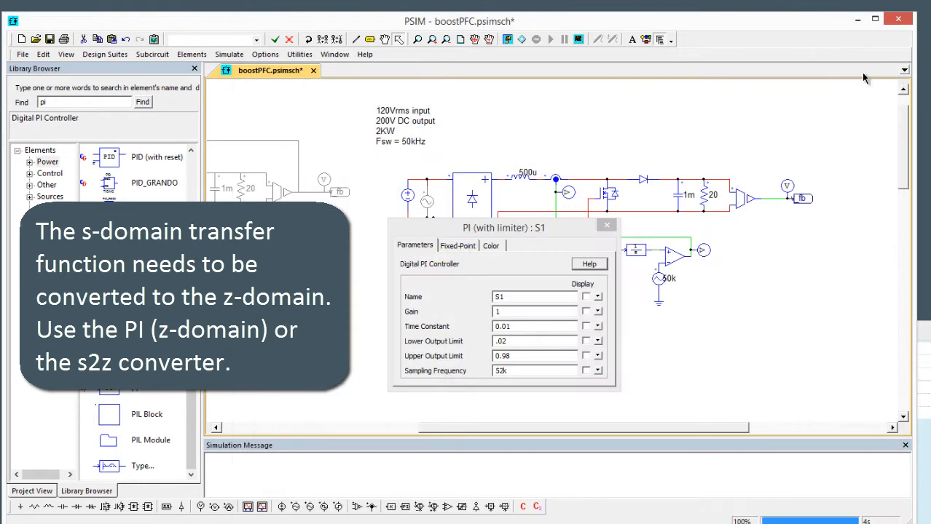
click(605, 225)
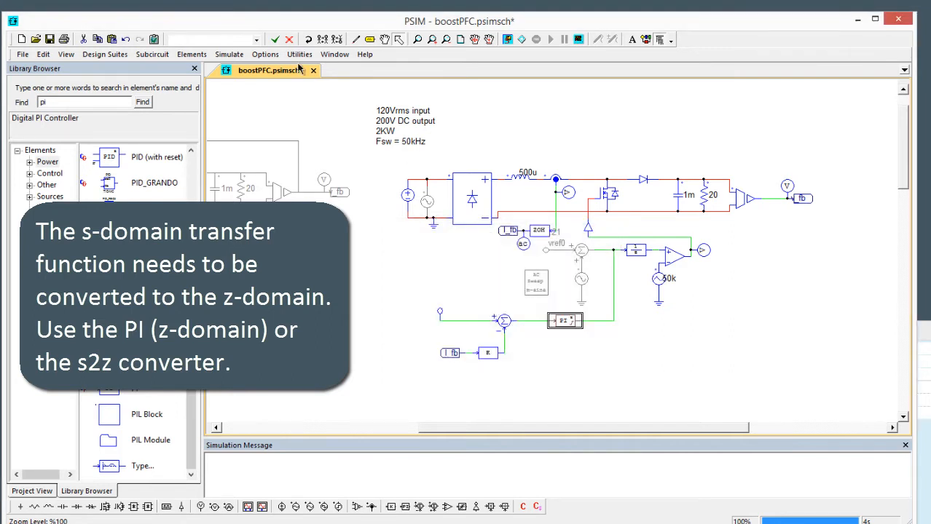
Step: Examine the s2z Converter's Proportional-Integral function with the Backward Euler conversion method, then close the converter
click(300, 58)
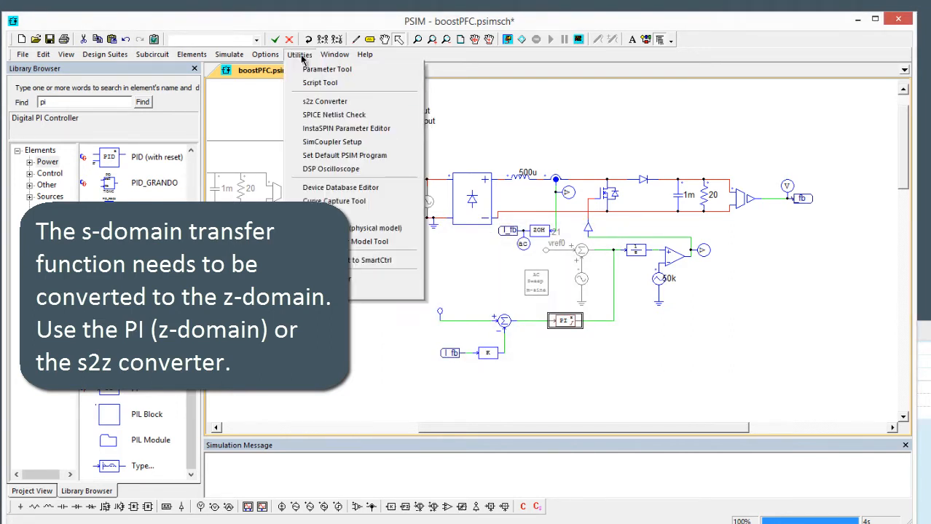
click(325, 101)
drag(254, 45, 614, 125)
click(440, 165)
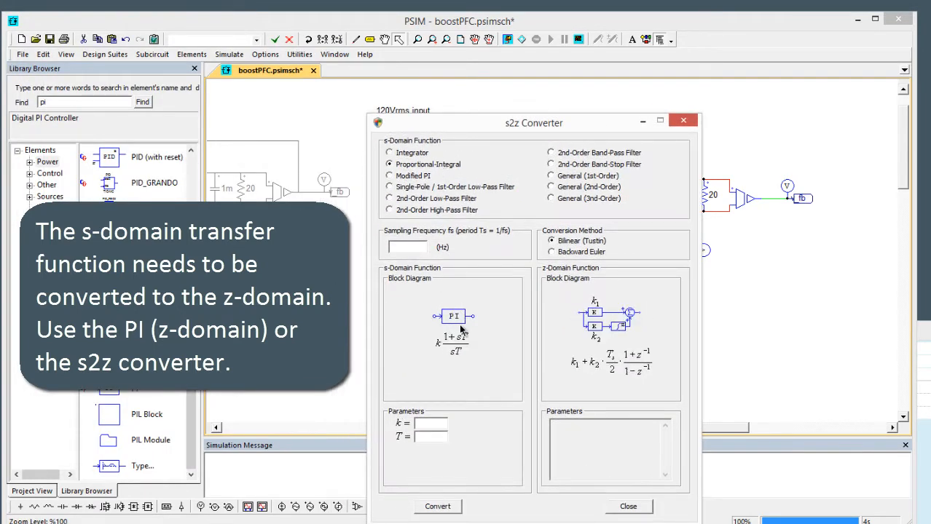
click(584, 253)
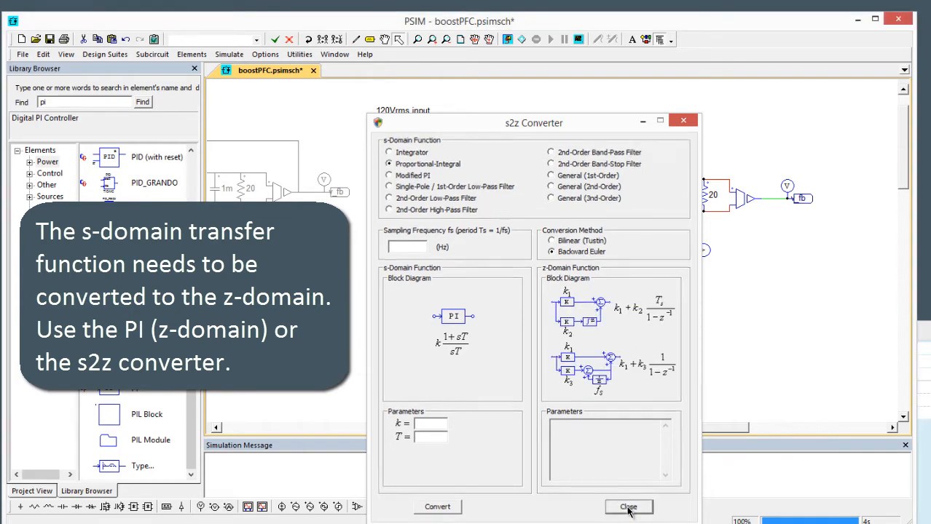
click(628, 507)
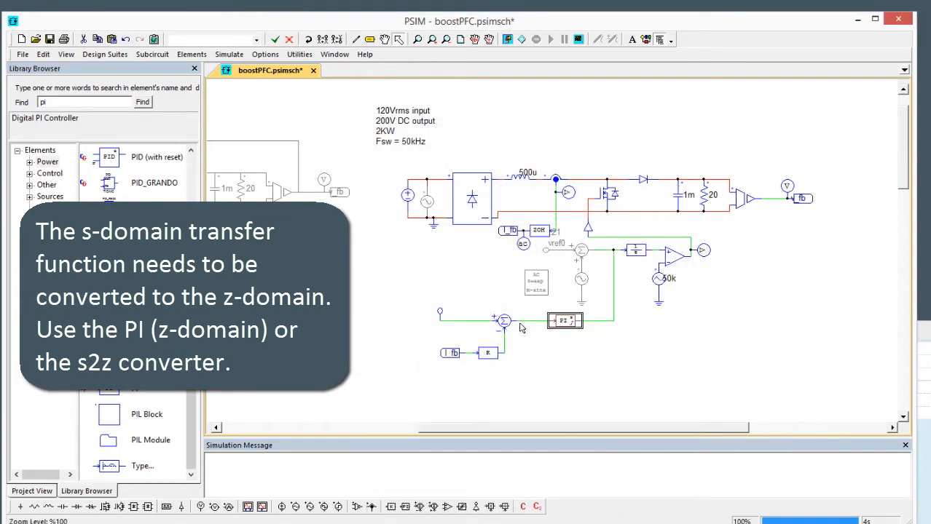
Step: Place an analog PI block just below the PI controller with limiter and view its gain and time constant parameters
click(561, 320)
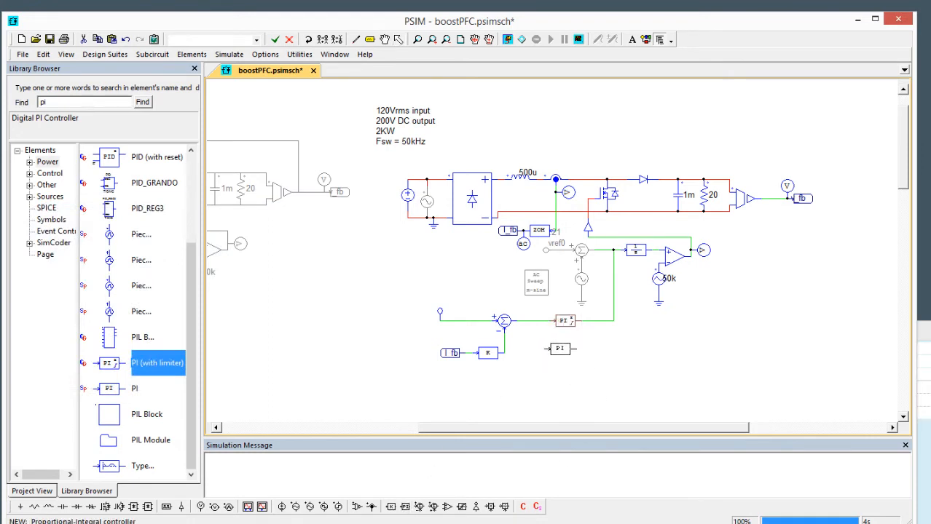
double_click(571, 338)
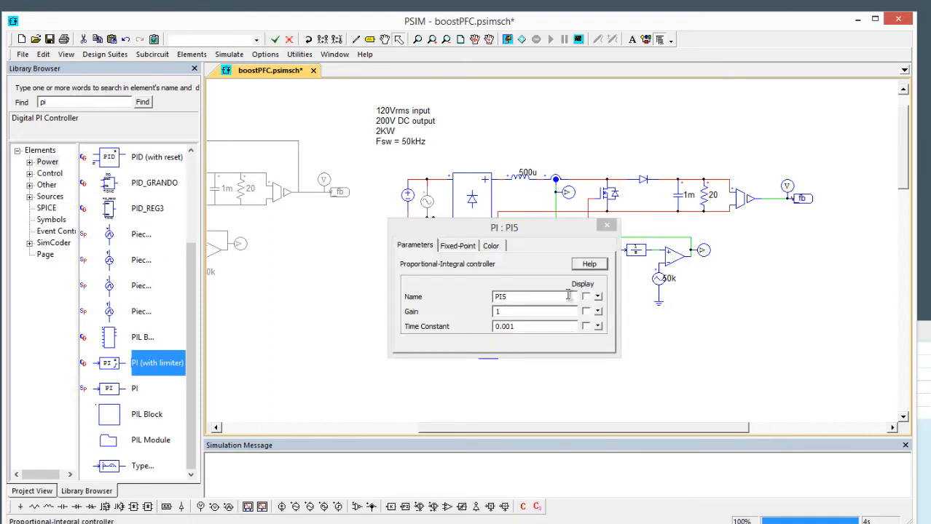
click(608, 228)
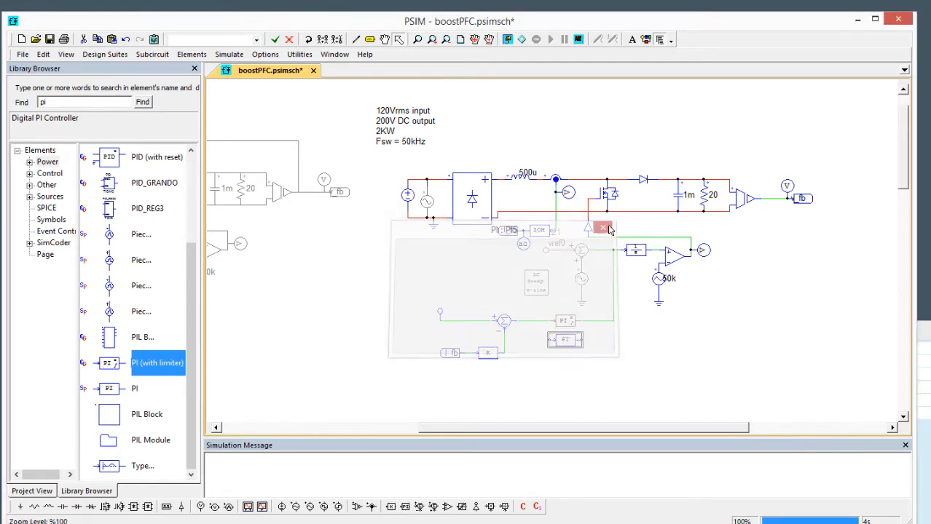
Step: Enter the tuned Kp of 846.923m and Ti of 97.8461u as the limited PI controller's gain and time constant
key(Escape)
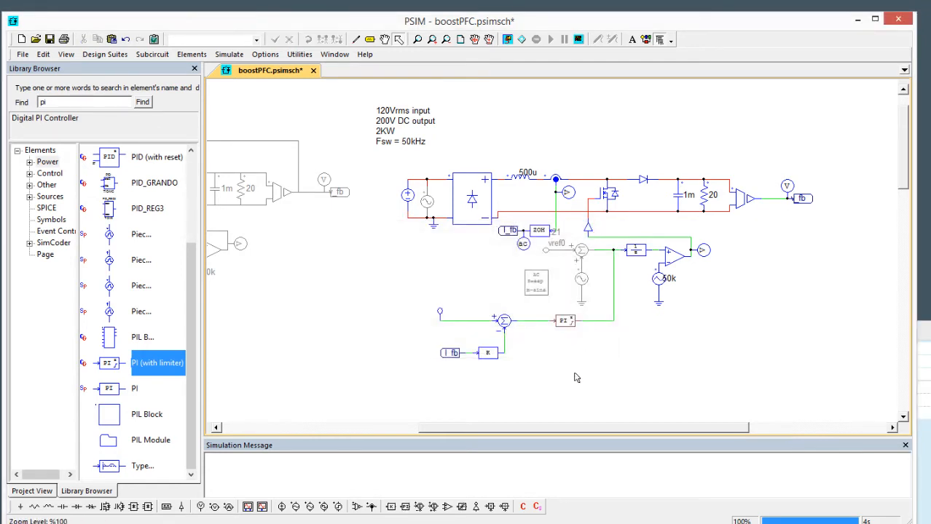
double_click(561, 323)
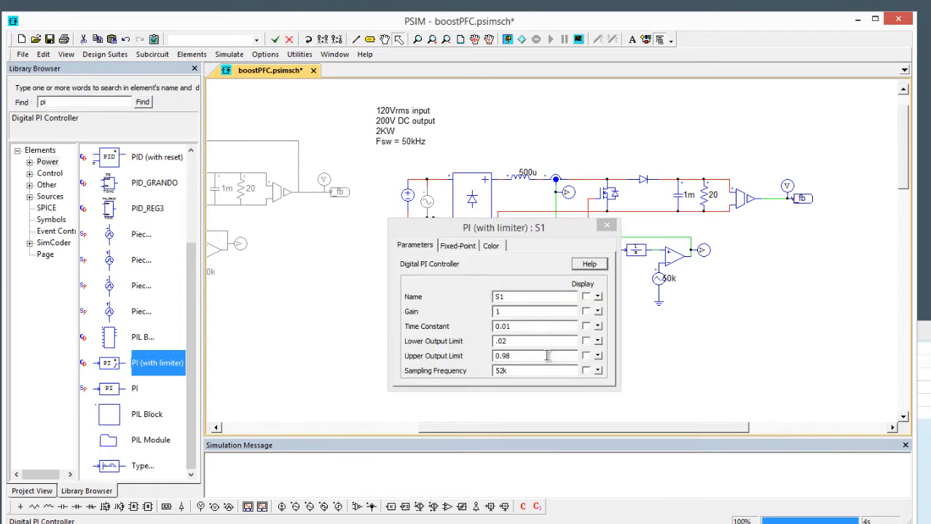
click(691, 523)
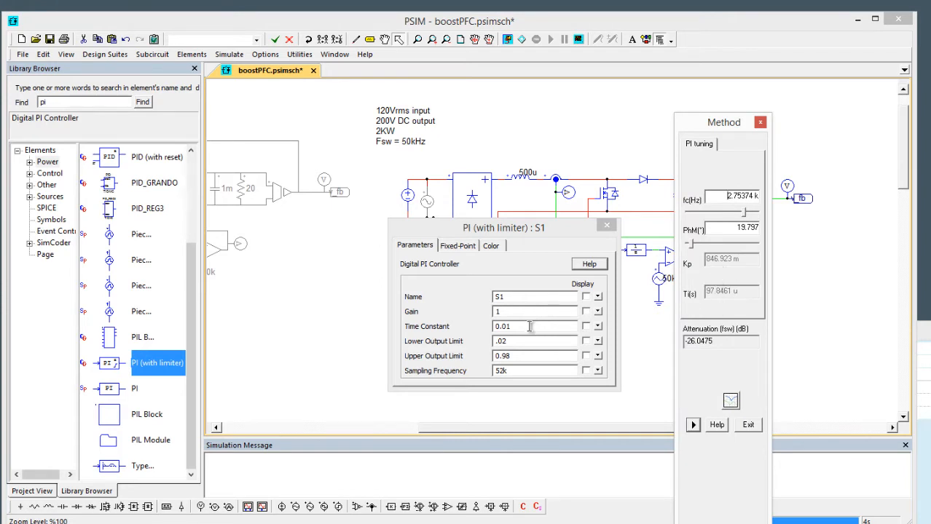
drag(530, 327, 135, 313)
key(BackSpace)
text(846.9)
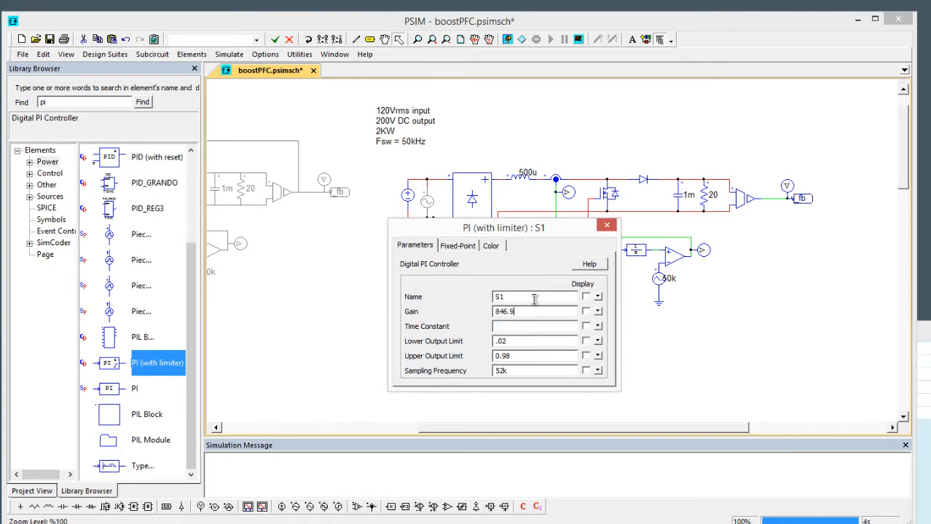
text(2)
key(BackSpace)
text(0)
click(607, 230)
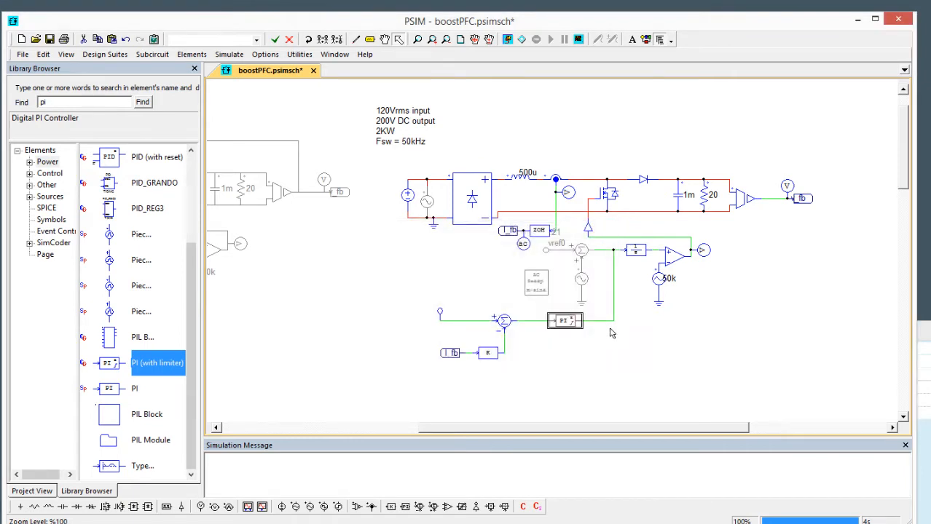
Step: Check the parameters of the block ahead of the comparator, the feedback proportional block, the zero-order hold and the DC reference source
double_click(628, 250)
click(606, 226)
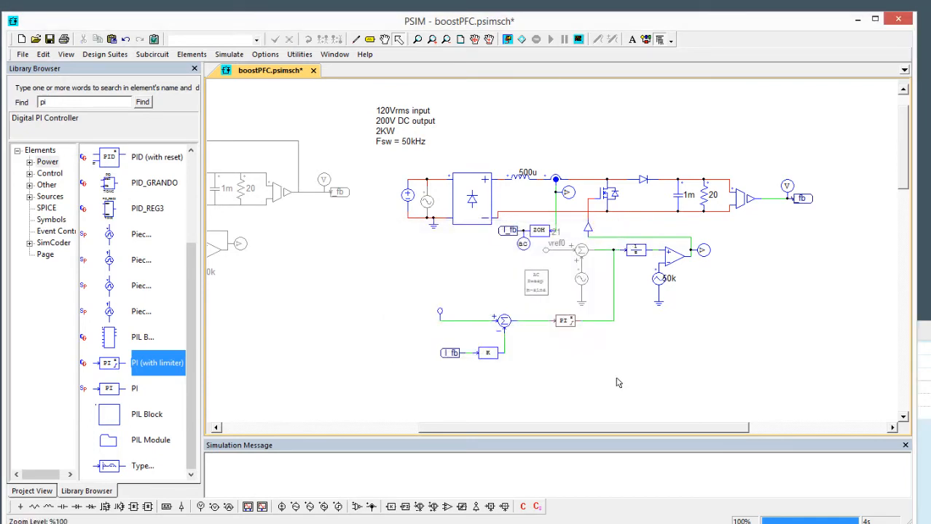
double_click(500, 359)
click(607, 226)
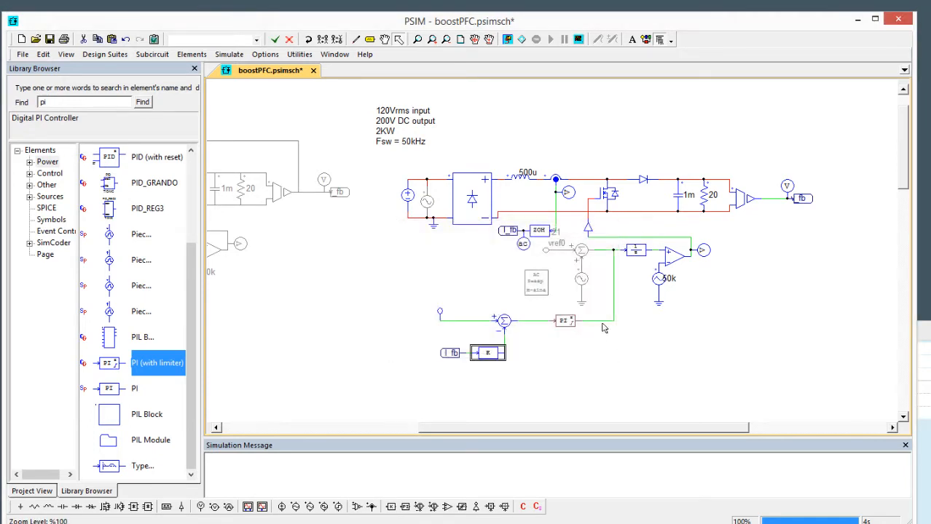
double_click(550, 232)
click(606, 226)
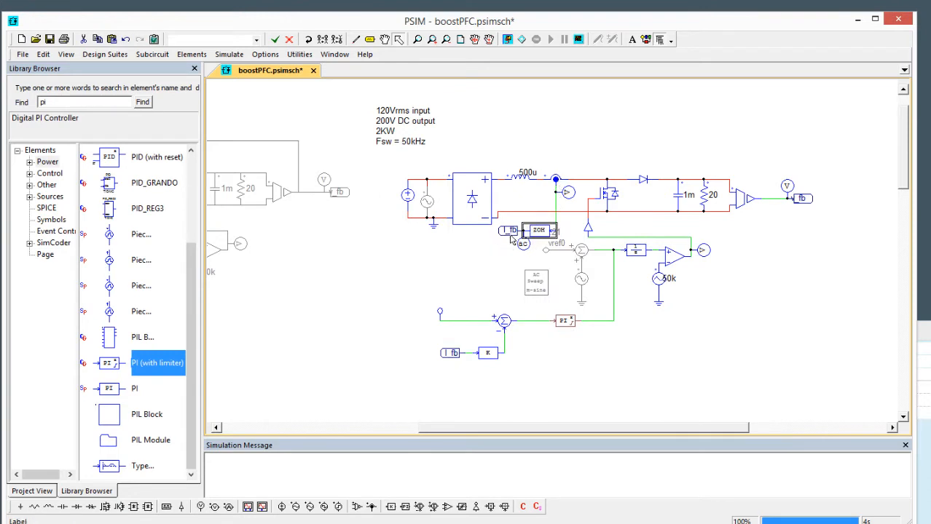
double_click(488, 353)
click(606, 225)
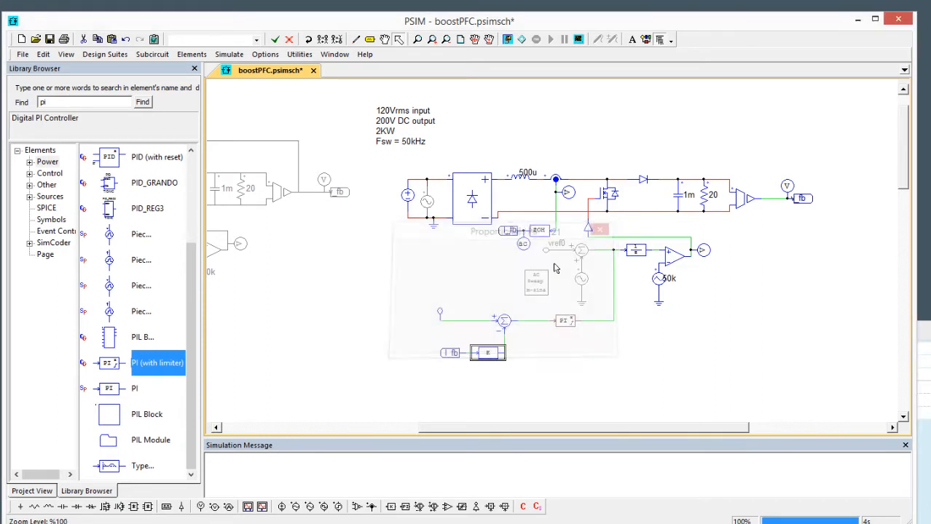
double_click(439, 314)
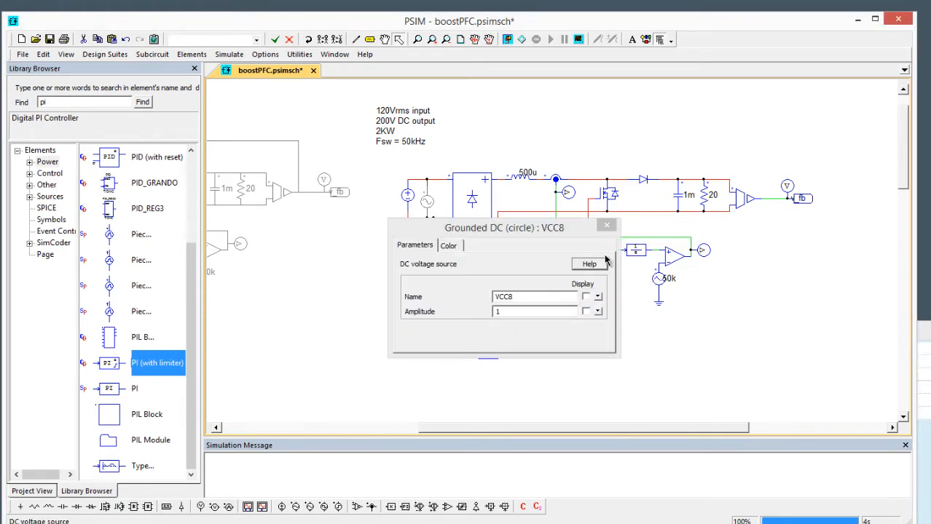
click(605, 225)
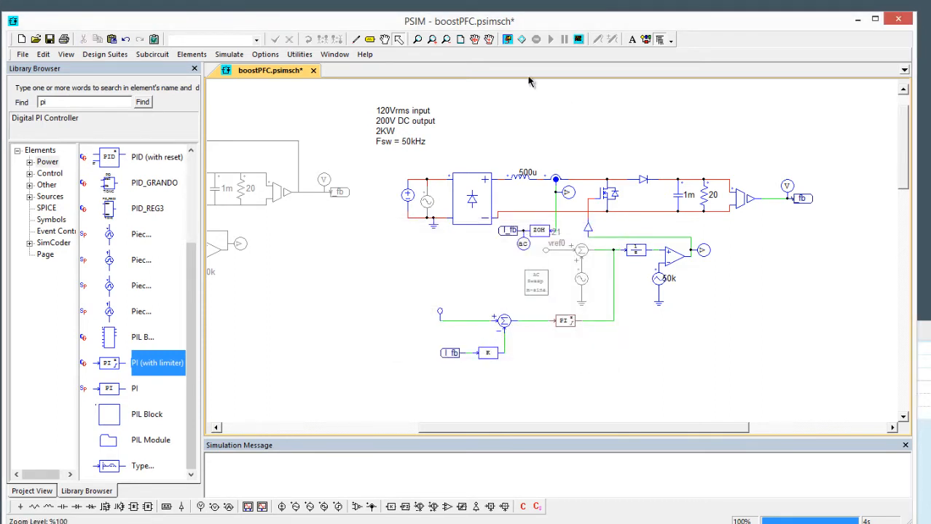
Step: Run the simulation, show the output voltage probe's runtime scope, and plot Vload0 in Simview
click(508, 39)
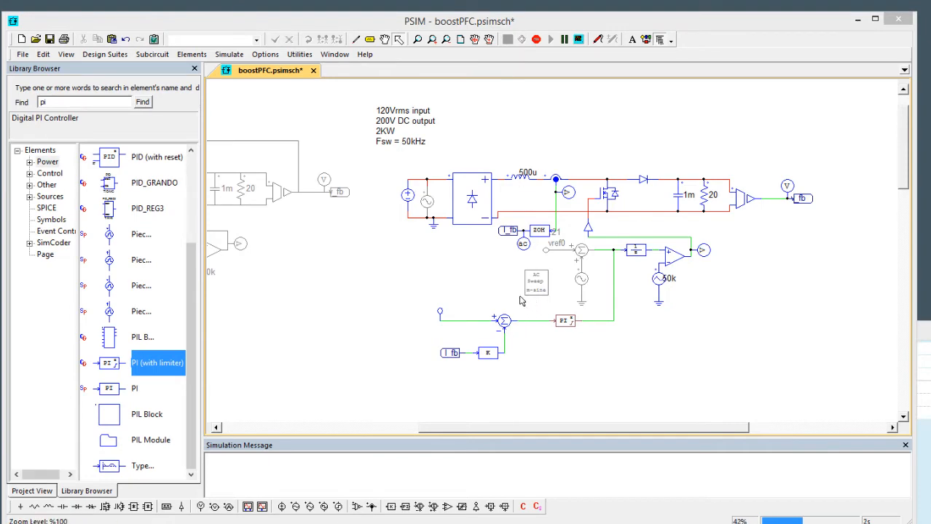
right_click(787, 187)
click(834, 315)
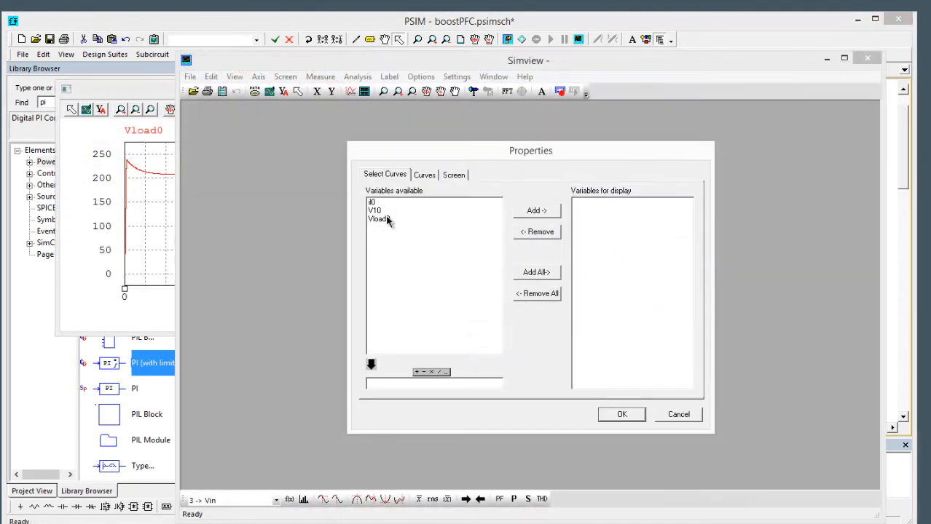
double_click(385, 219)
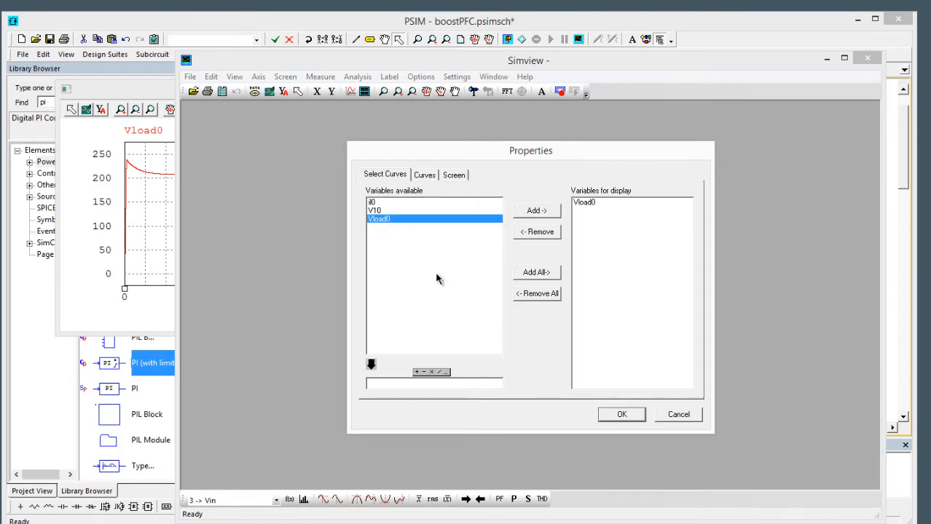
click(621, 415)
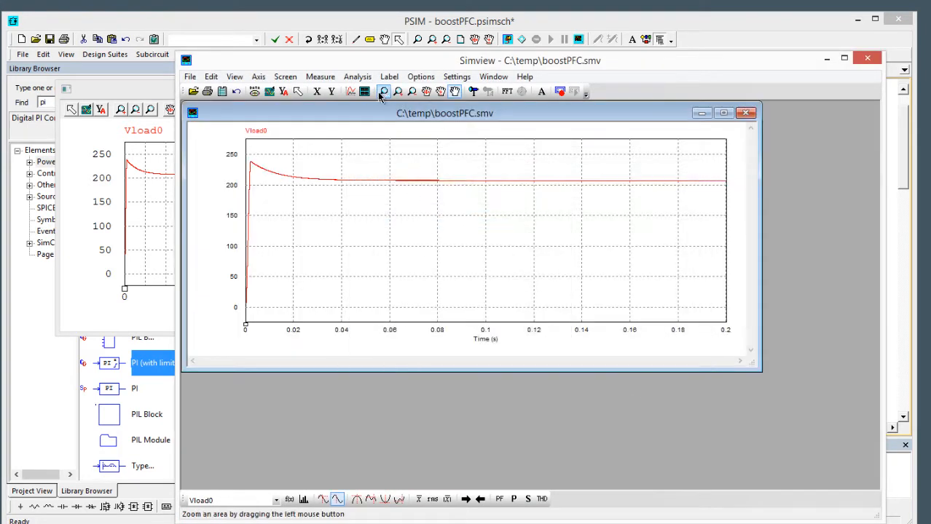
Step: Add il0 and V10 as separate plots below Vload0, with the graph window maximized
click(364, 91)
double_click(386, 206)
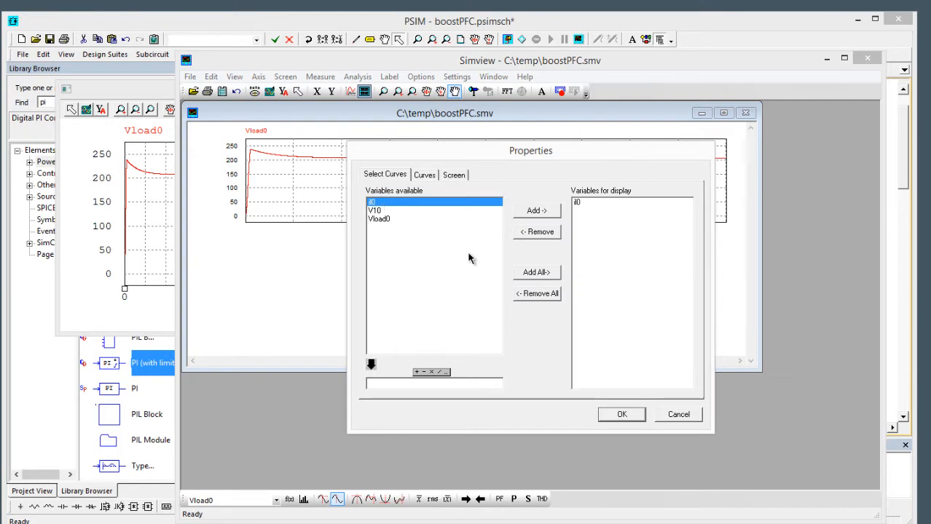
click(622, 415)
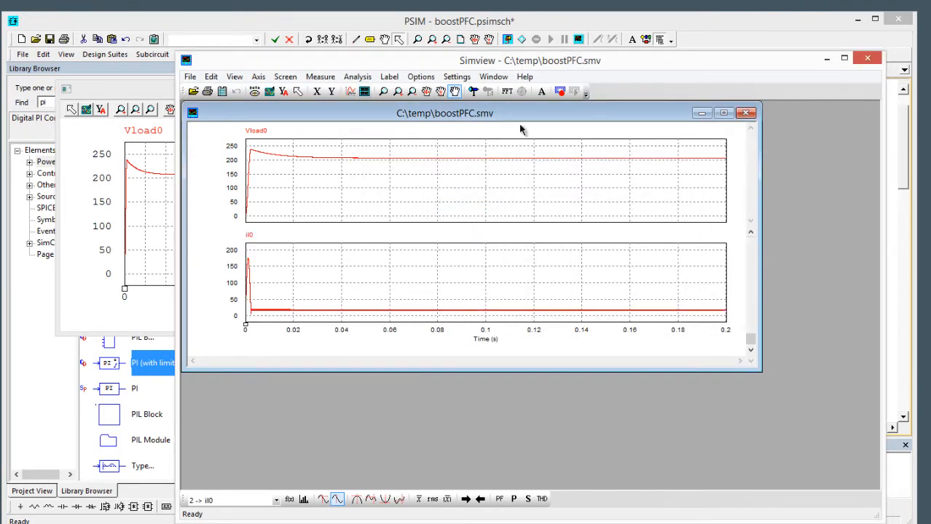
double_click(457, 114)
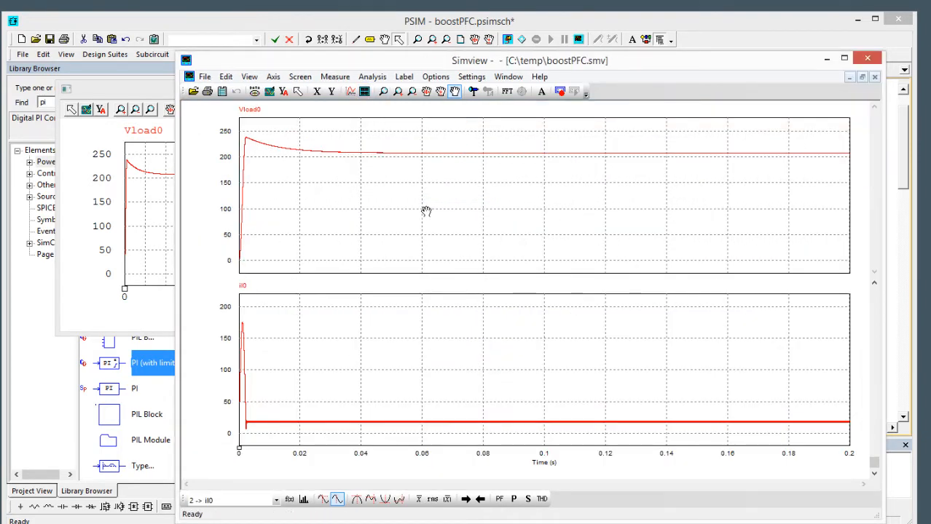
click(364, 91)
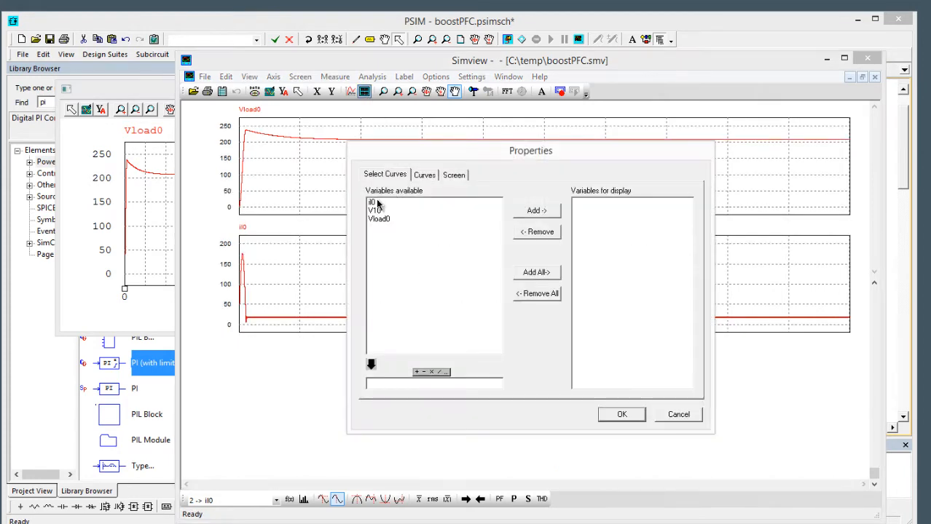
double_click(375, 210)
click(619, 415)
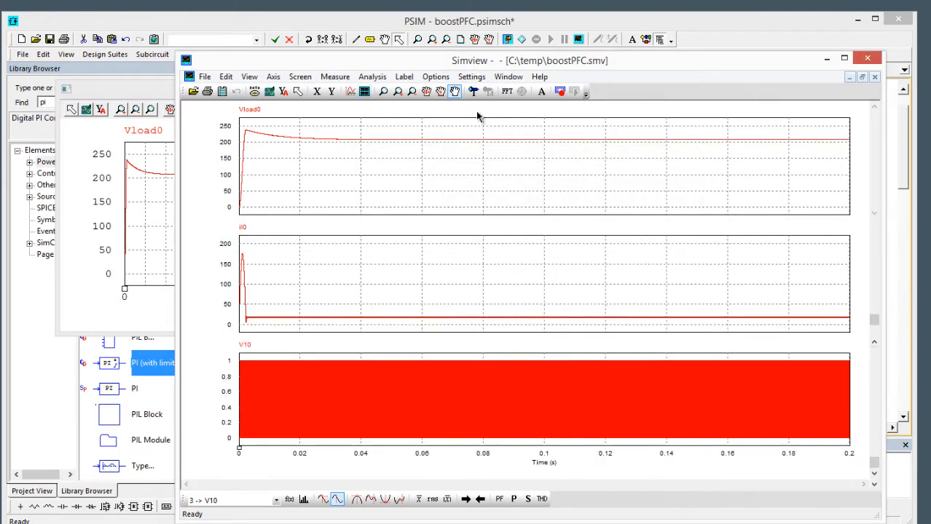
Step: Examine the steady-state ripple of Vload0, il0 and V10 around 0.174 s with rescaled Y axes, then close the waveform windows
click(383, 91)
drag(748, 319, 788, 329)
drag(571, 322, 576, 325)
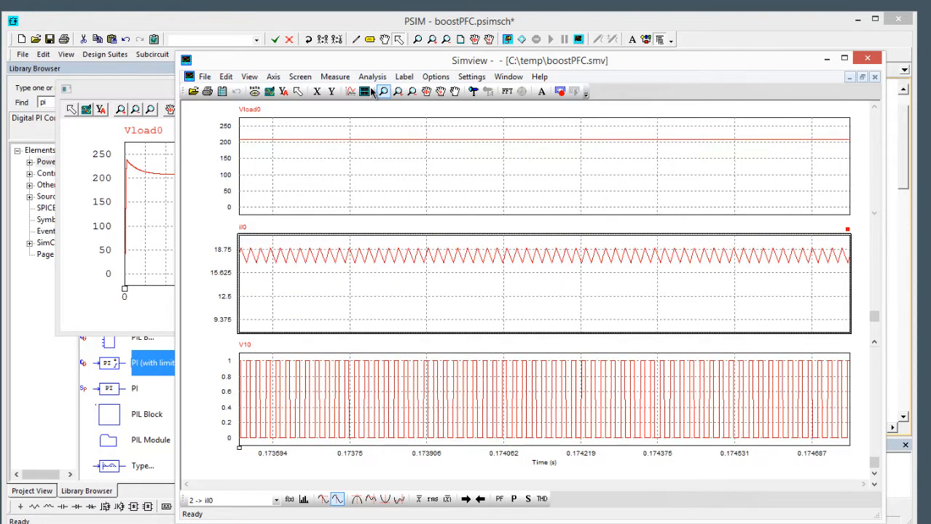
click(283, 92)
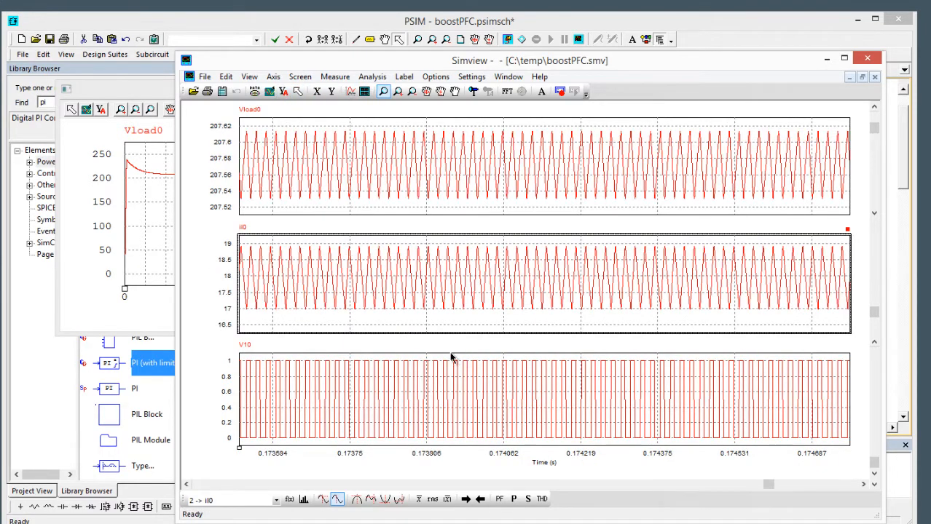
click(868, 60)
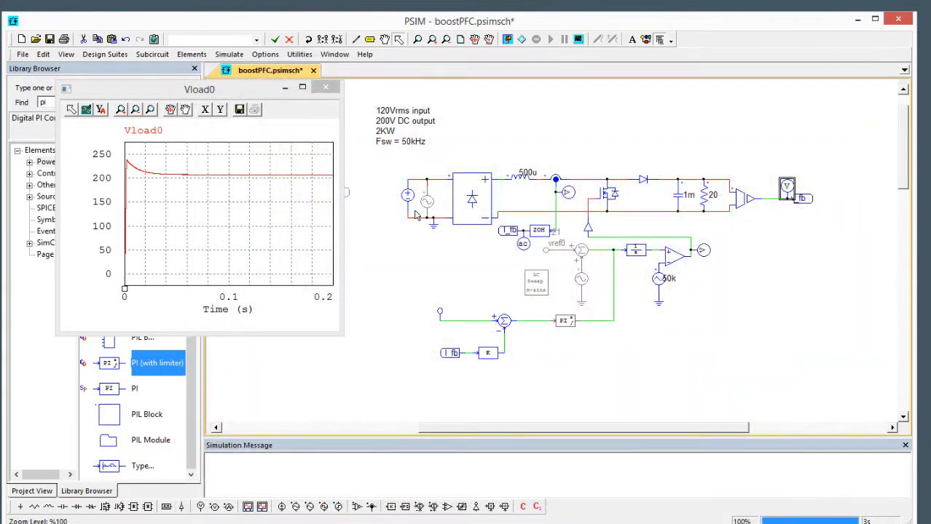
click(330, 88)
Step: Insert a multiplier on the wire between the DC reference source and the current loop's summing junction
drag(387, 266, 507, 242)
click(489, 506)
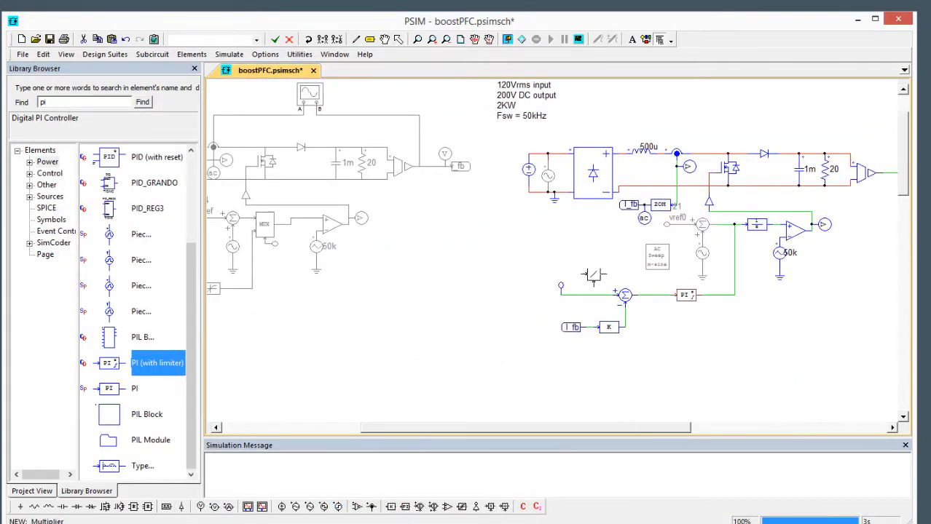
click(593, 261)
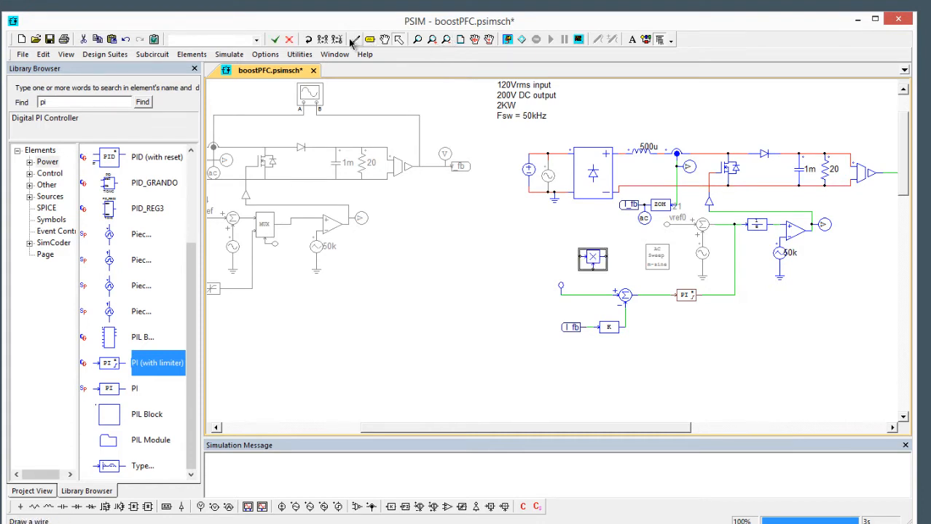
drag(594, 259, 588, 295)
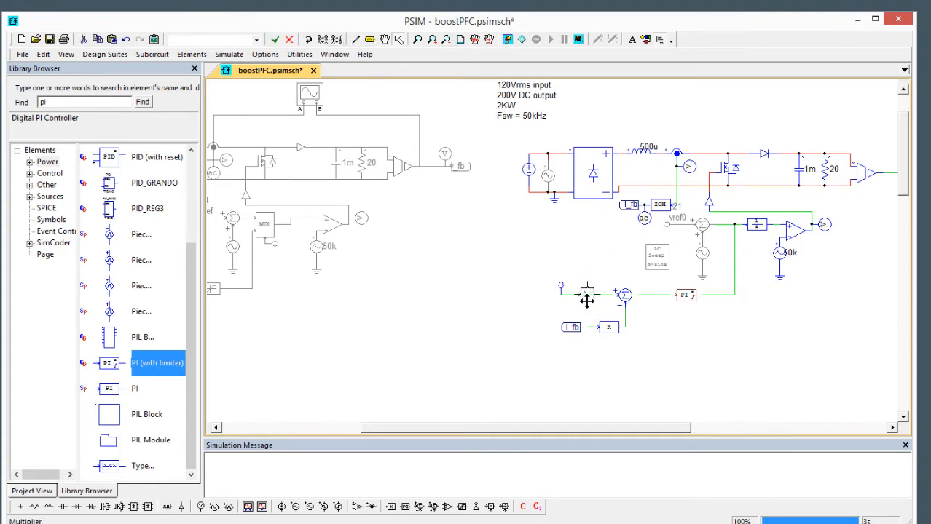
click(540, 254)
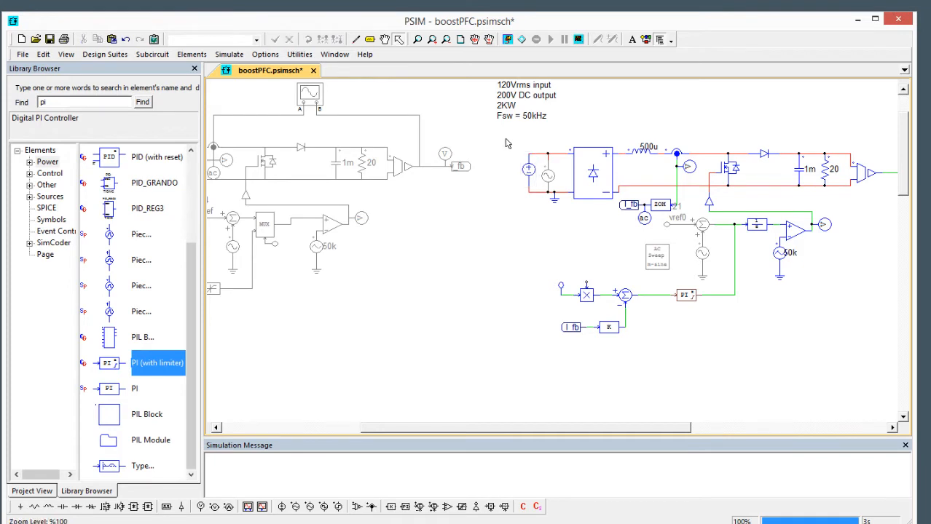
Step: Move the DC and AC input sources with their ground farther away from the diode bridge
drag(568, 222, 503, 141)
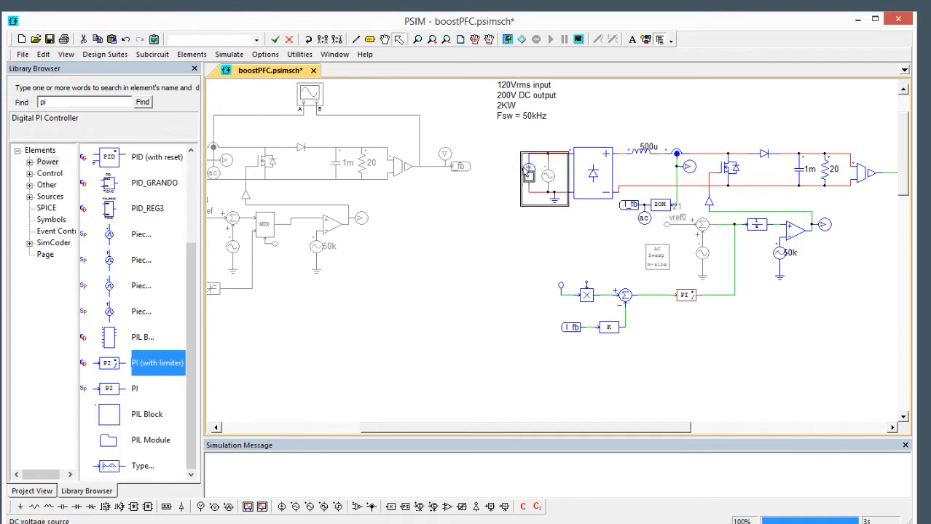
drag(527, 173, 496, 171)
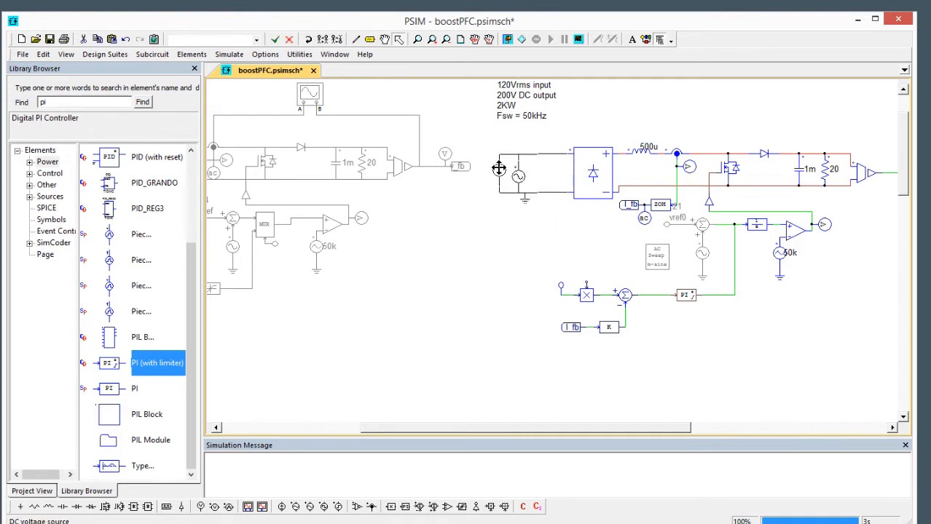
click(517, 254)
Step: Disable the DC input source and enable the AC input source feeding the diode bridge
click(499, 179)
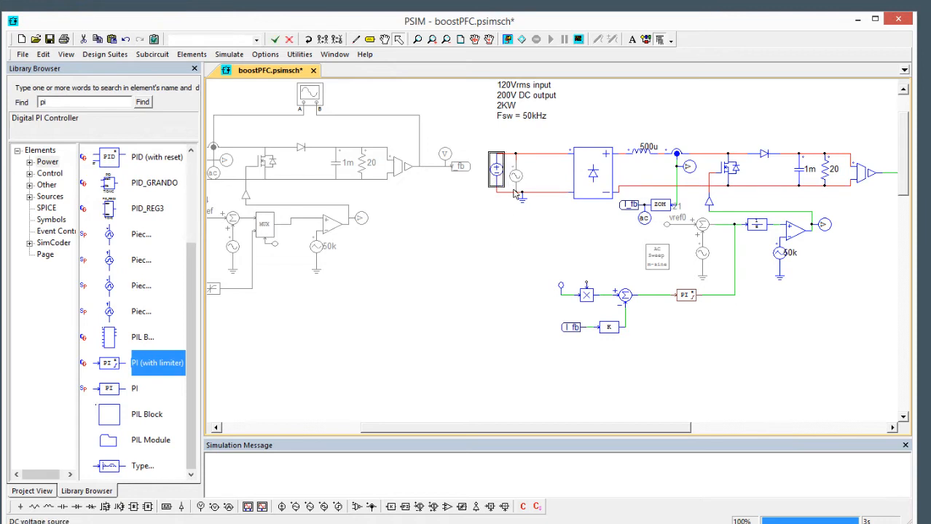
key(ctrl+d)
click(524, 184)
click(521, 180)
click(512, 234)
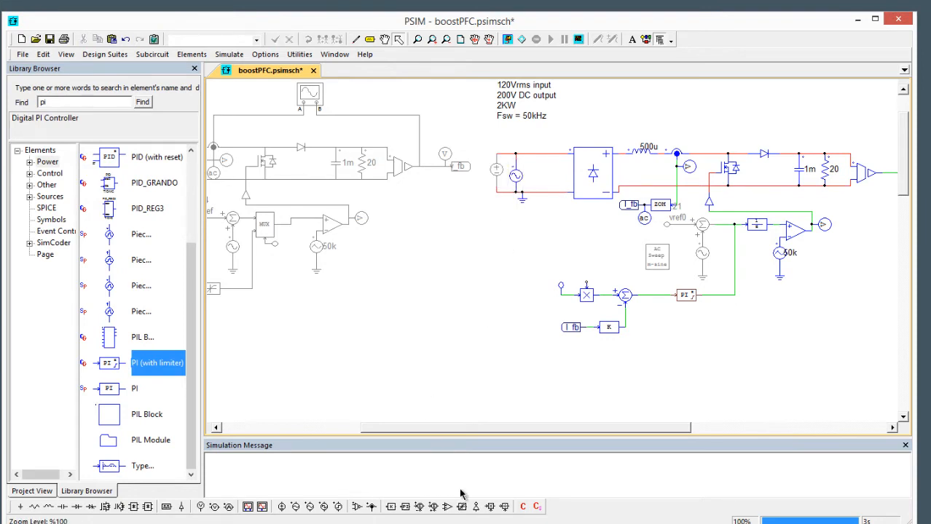
Step: Connect a voltage sensor across the bridge's AC input and wire its output through an absolute-value block to the multiplier
click(357, 507)
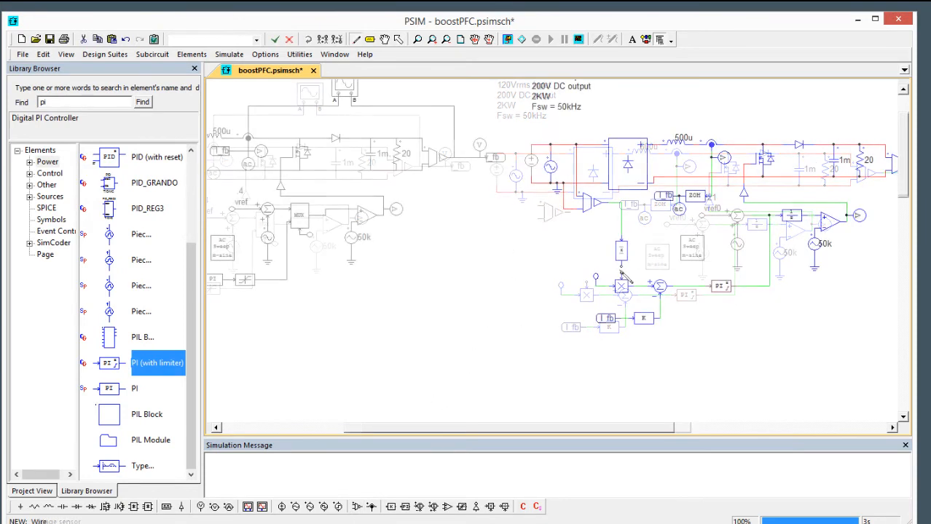
drag(622, 271, 516, 304)
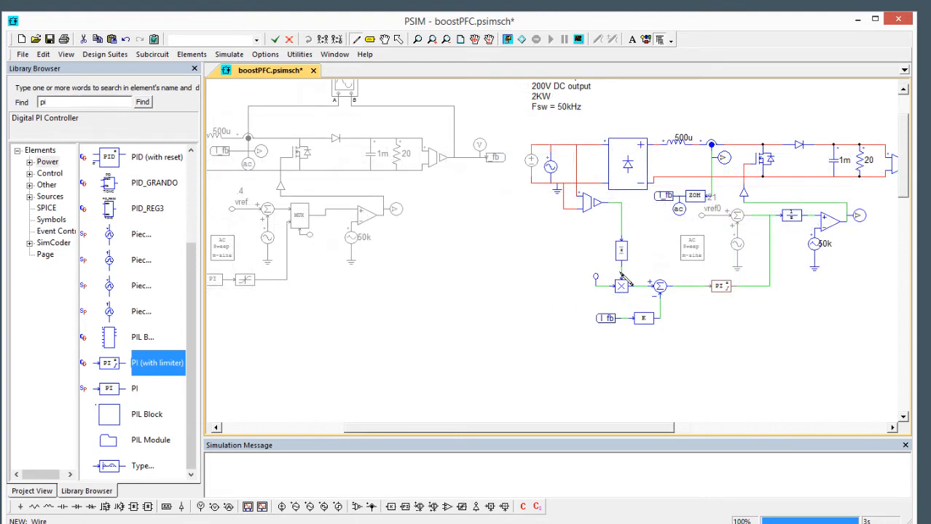
key(Escape)
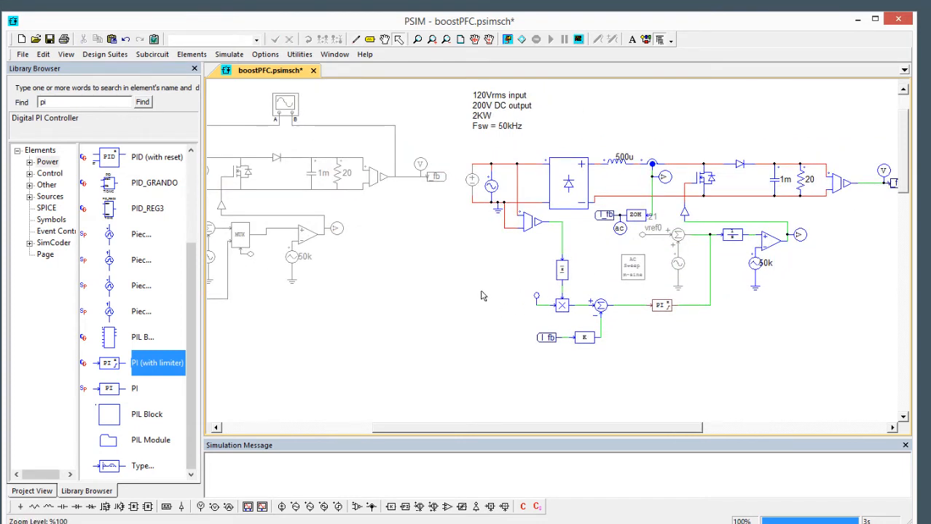
Step: Check the parameters of the voltage sensor across the bridge's AC input and of the DC reference source
double_click(526, 222)
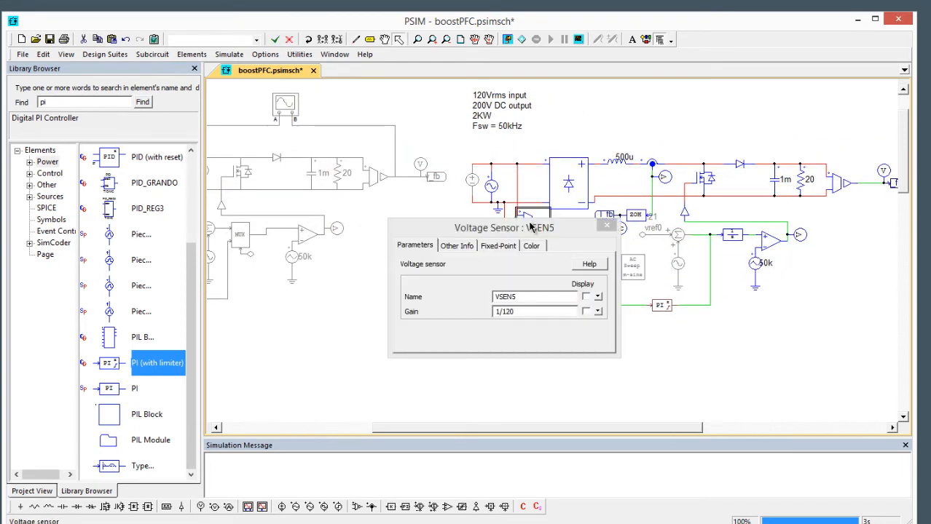
click(609, 227)
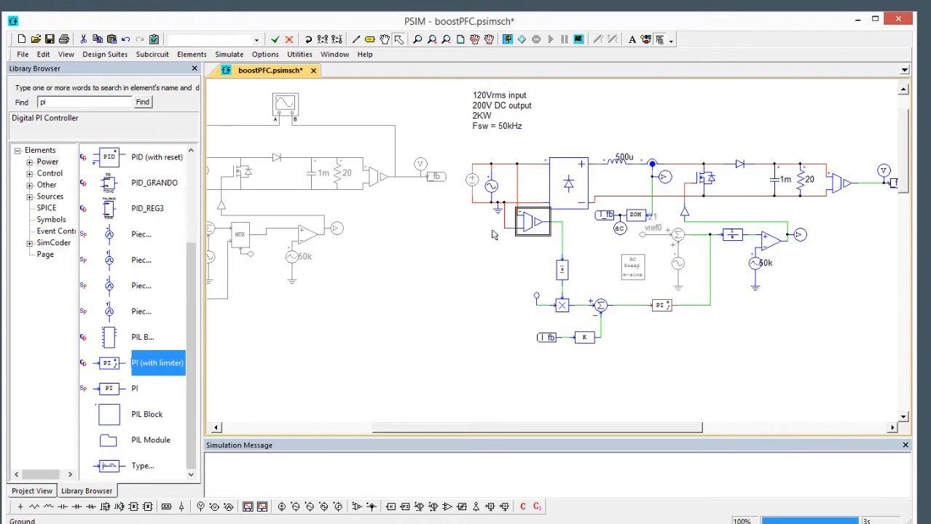
double_click(537, 297)
click(607, 225)
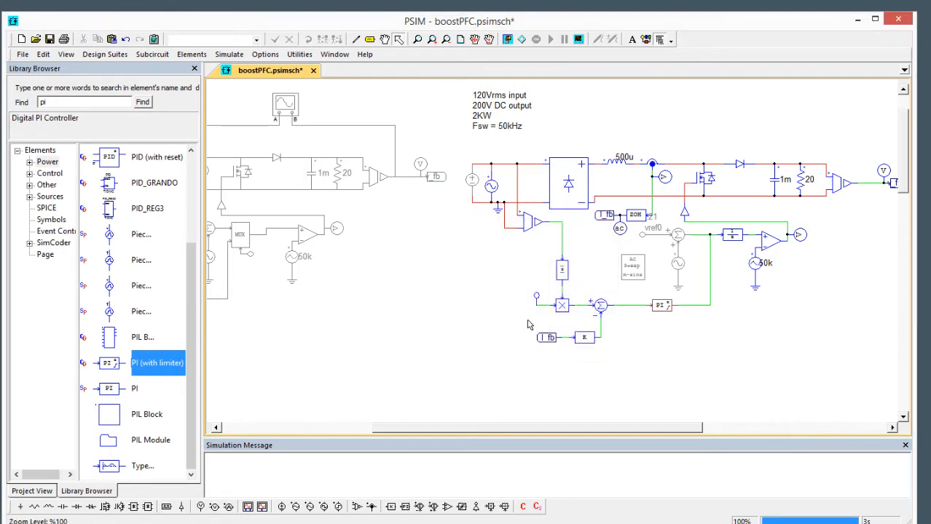
Step: Run the simulation with the AC input, open the inductor current probe's live waveform, and plot il0 in Simview
click(506, 40)
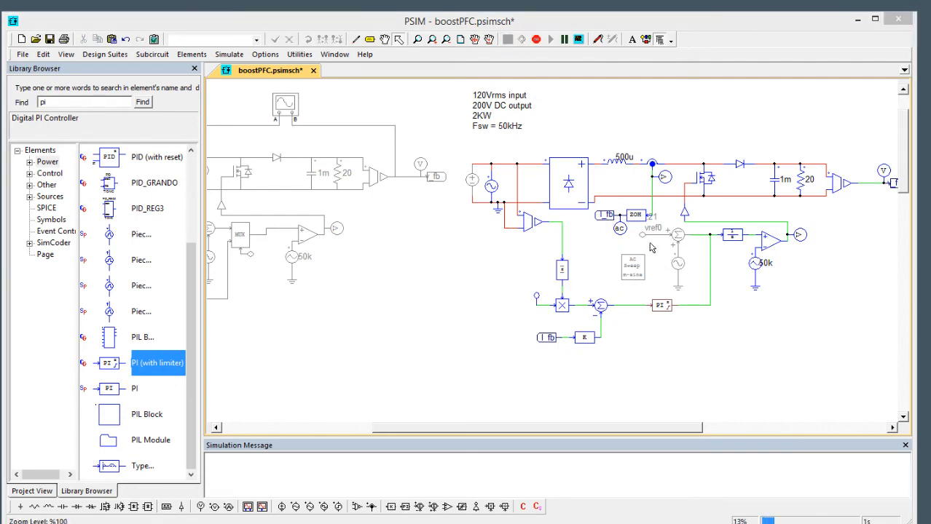
right_click(667, 178)
click(692, 306)
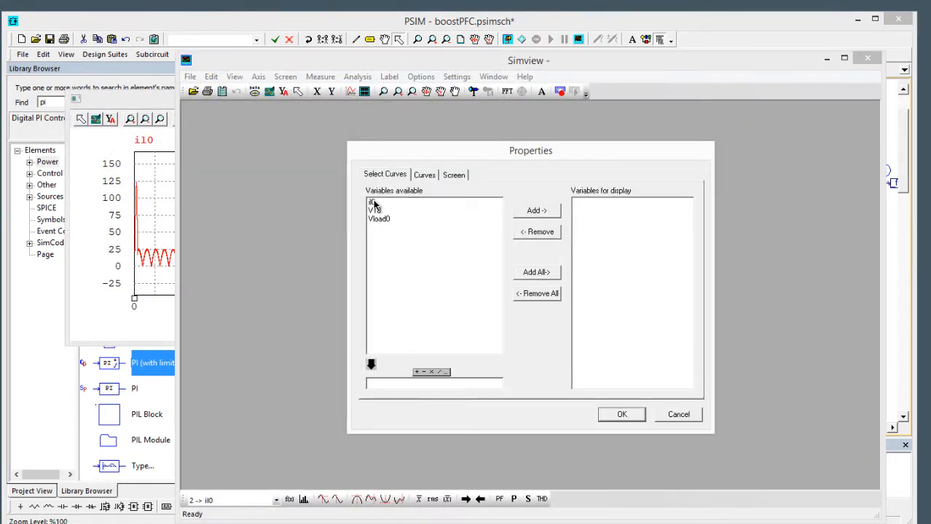
click(373, 202)
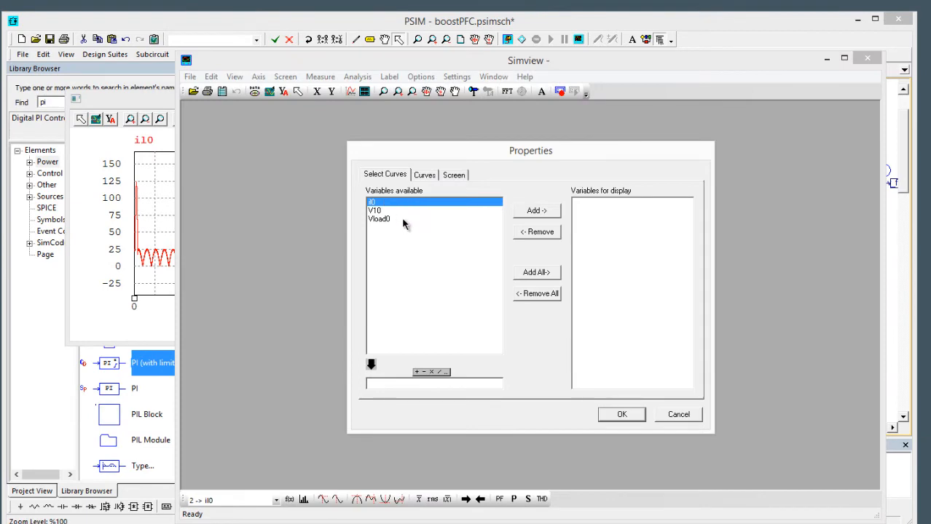
click(531, 212)
click(641, 417)
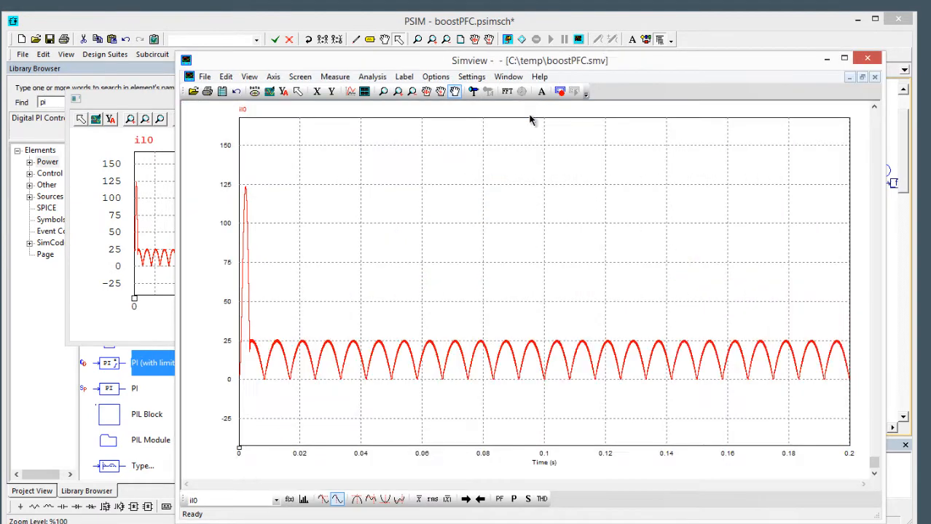
Step: Plot Vload0 in a separate graph below il0 and examine its ripple between about 0.116 and 0.146 s
click(365, 94)
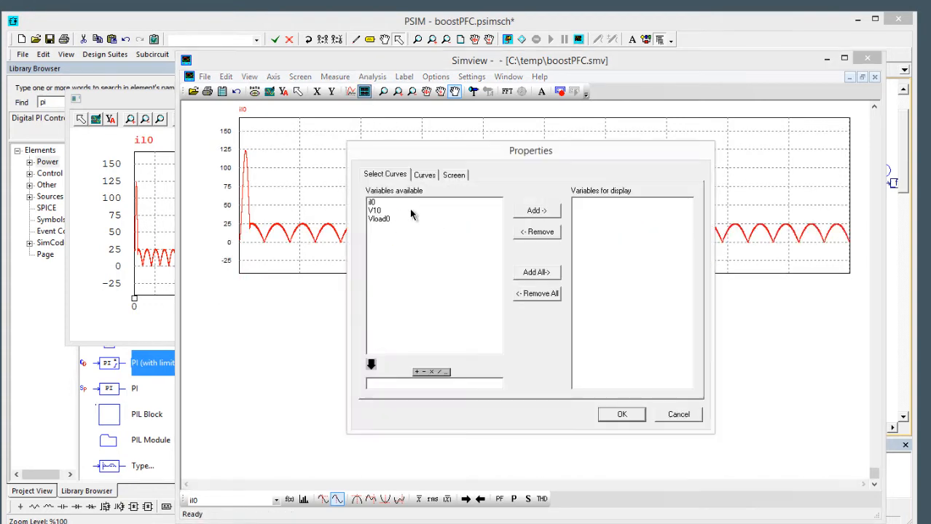
double_click(376, 220)
click(619, 420)
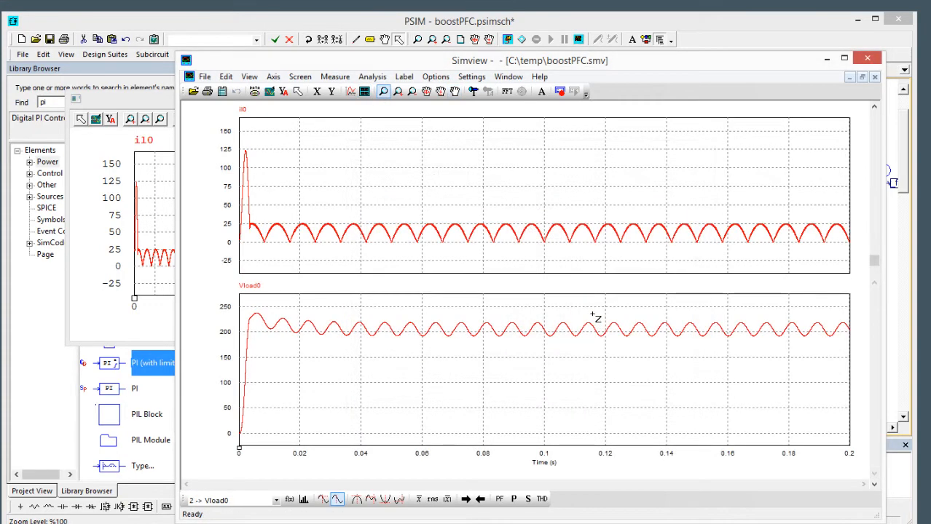
drag(591, 312, 694, 354)
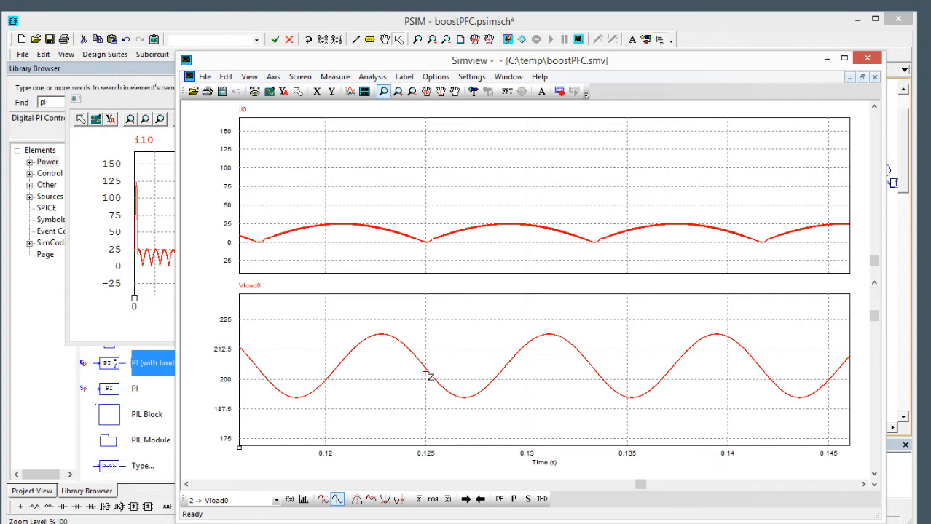
click(617, 21)
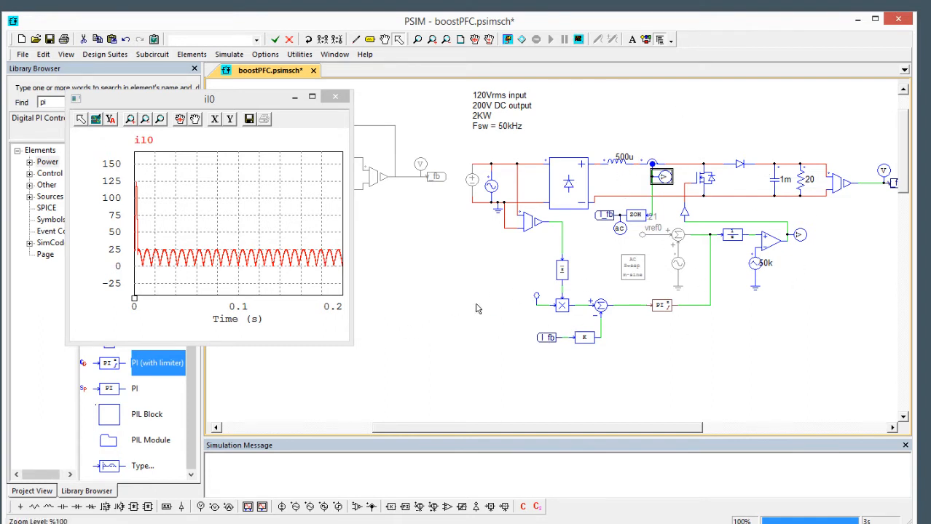
Step: Close the il0 waveform window, disable the AC input source, and enable the DC input source feeding the diode bridge
drag(490, 262, 515, 274)
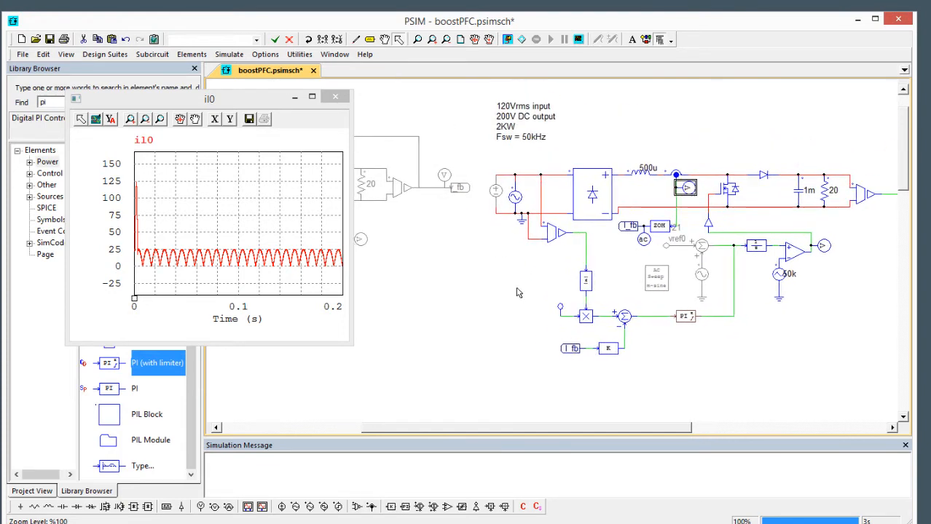
drag(835, 306, 800, 301)
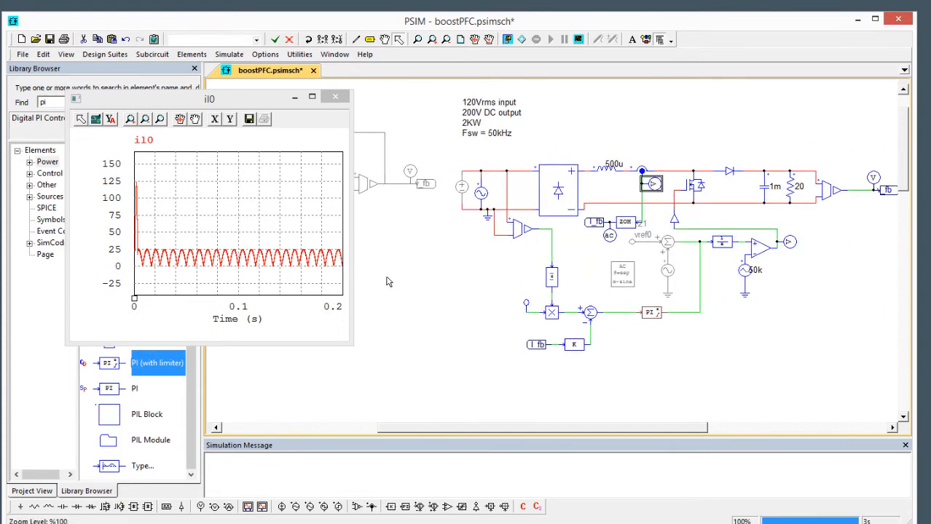
click(335, 97)
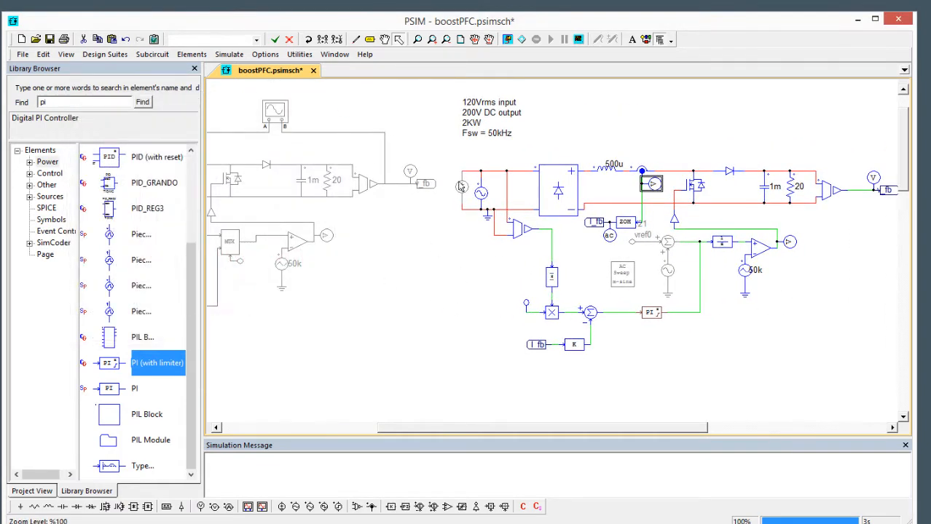
click(450, 150)
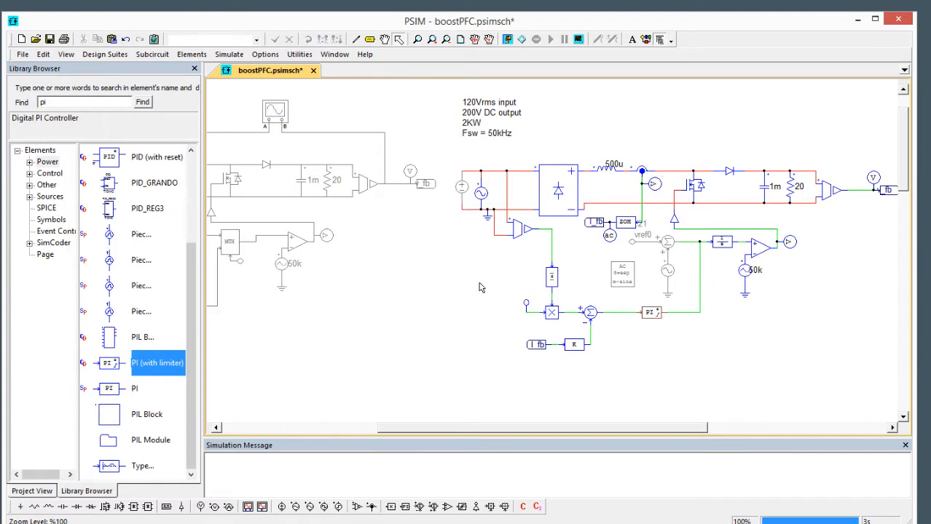
click(480, 201)
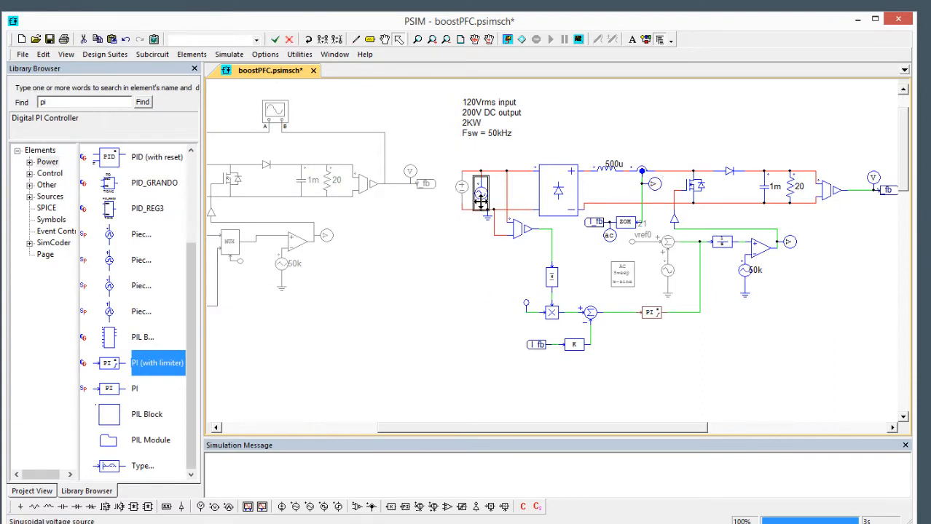
click(491, 293)
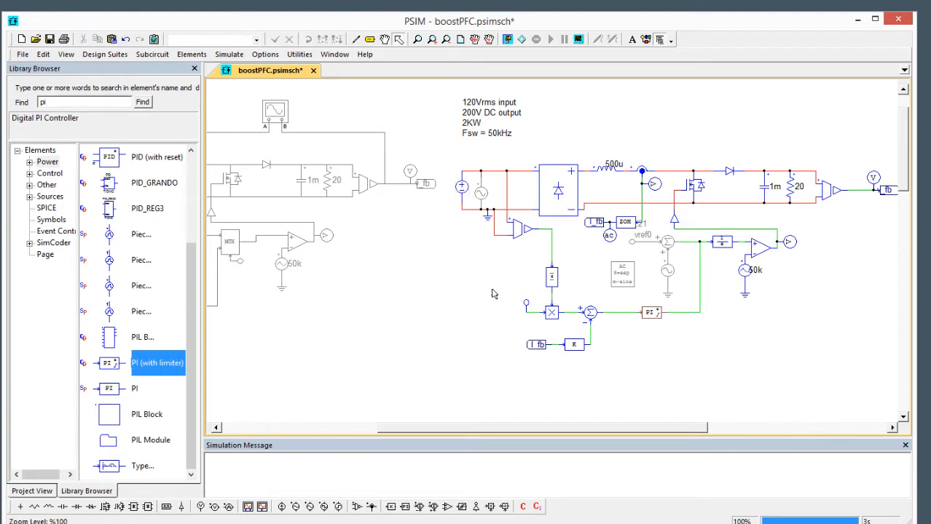
Step: Move the DC reference source farther from the multiplier with a longer wire, and rerun the simulation on the DC input
mouse_move(494, 318)
mouse_down()
mouse_move(656, 293)
mouse_move(672, 304)
mouse_move(586, 284)
mouse_up()
click(571, 324)
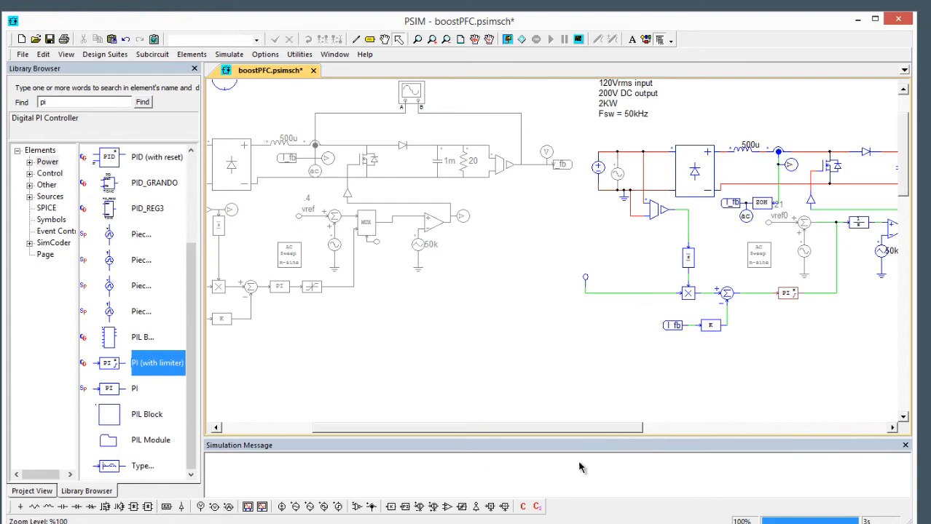
drag(649, 356, 588, 360)
drag(802, 313, 761, 368)
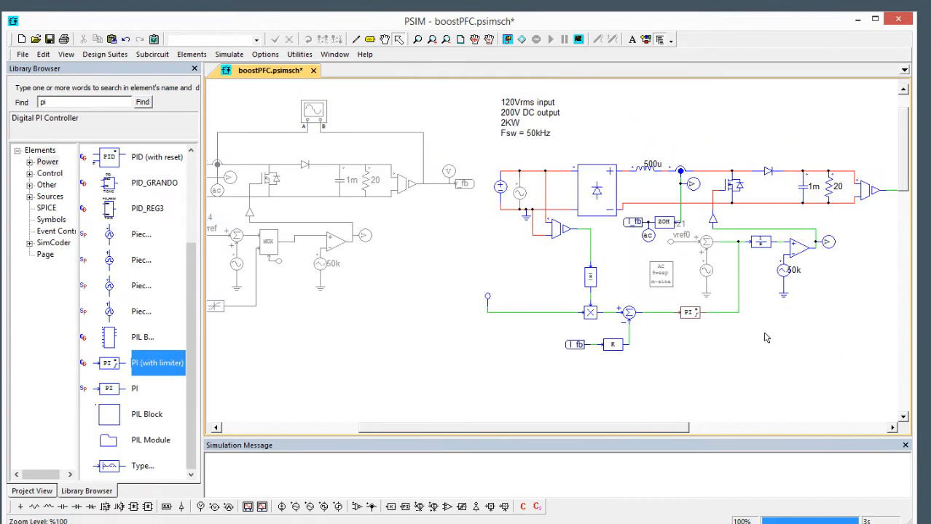
drag(734, 352, 666, 346)
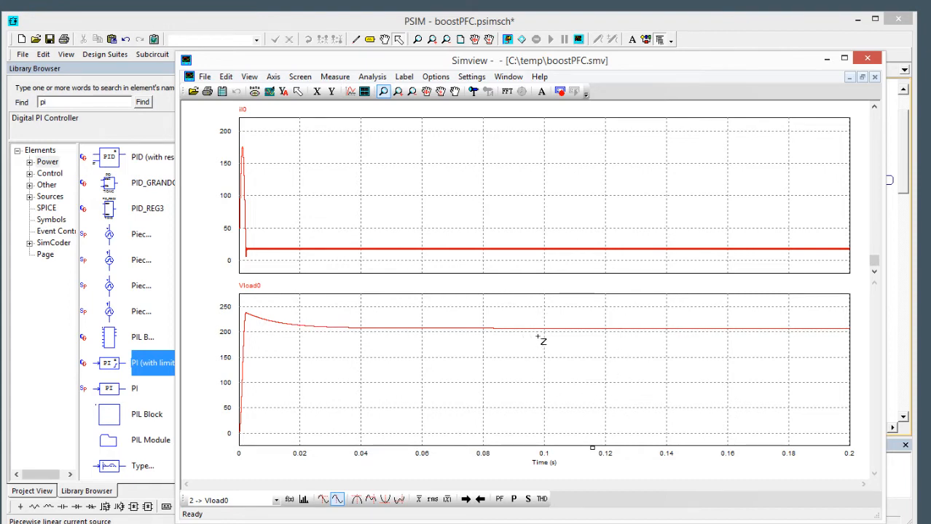
click(565, 24)
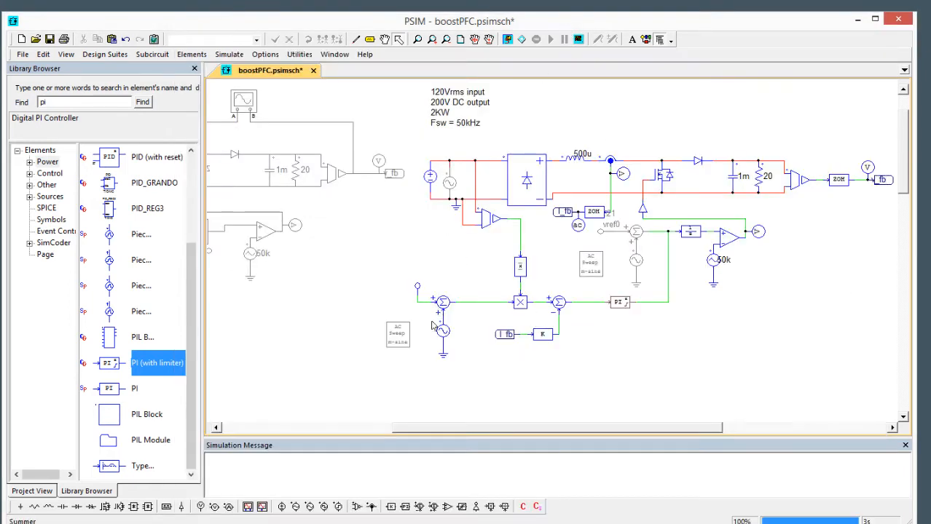
Step: Set the new AC sweep block's steady state time to 100m and its end frequency to 5k
double_click(393, 335)
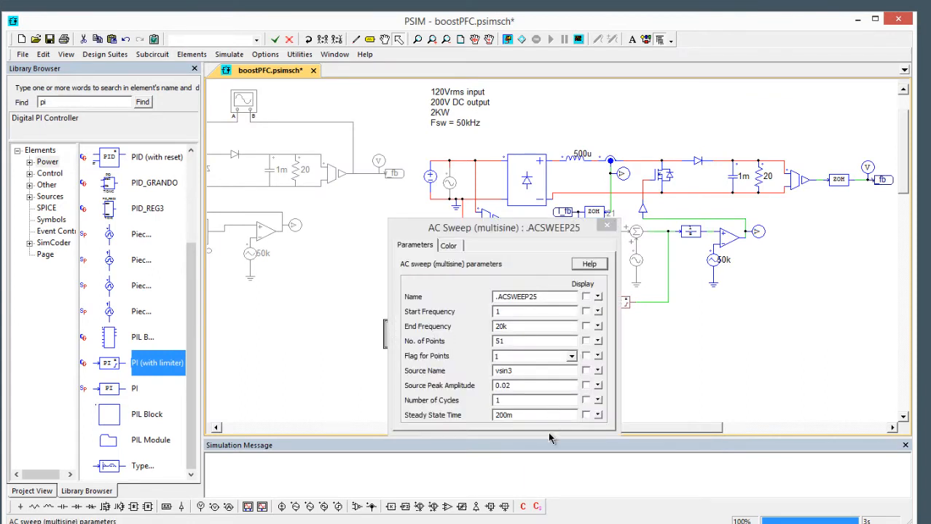
double_click(503, 415)
text(100m)
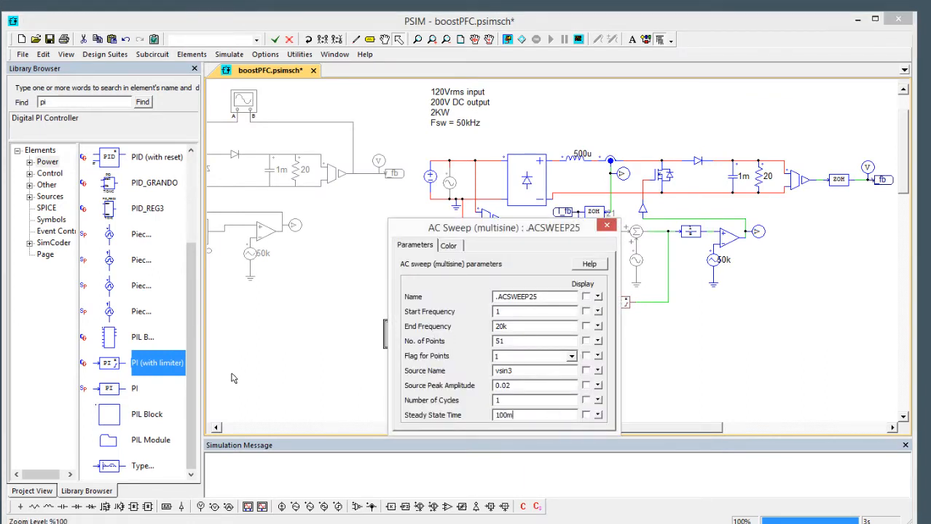
drag(484, 233, 646, 304)
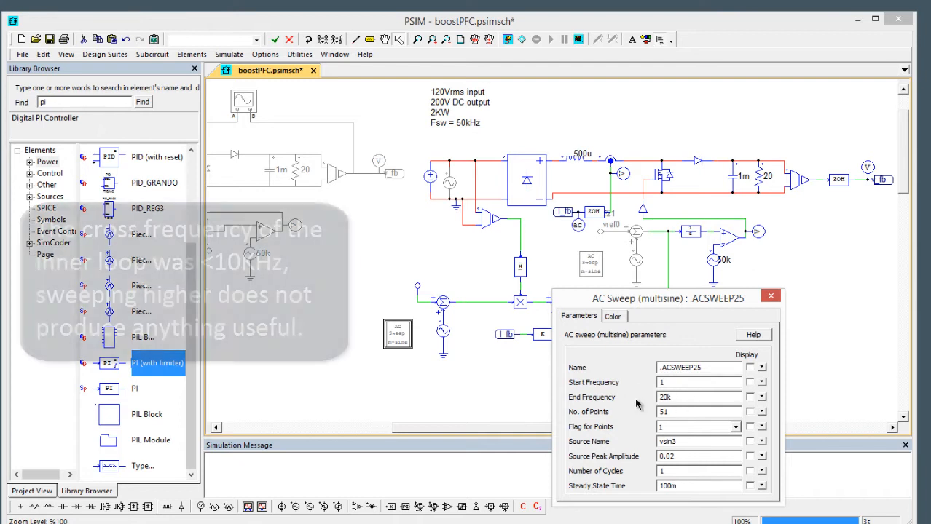
drag(705, 400, 635, 397)
text(5k)
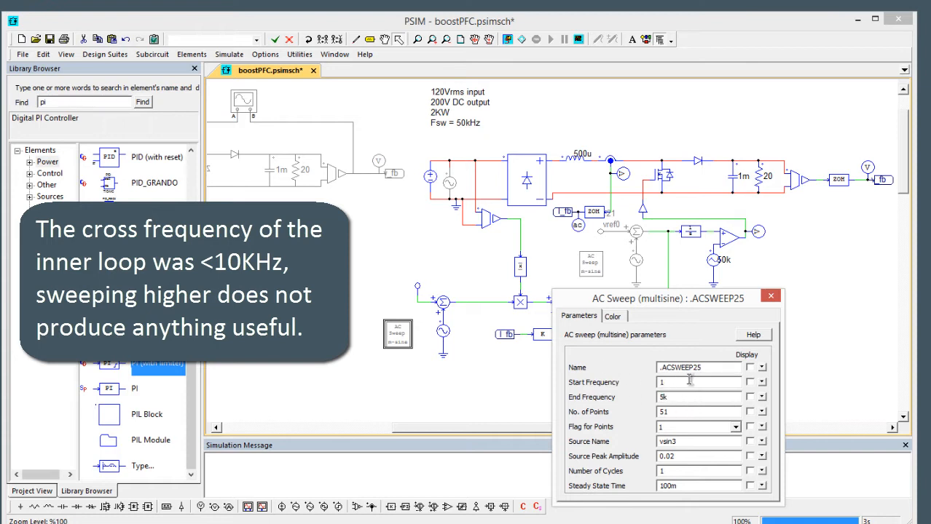
Step: Set the same AC sweep's start frequency to 10, number of points to 30, and source peak amplitude to 0.1
text(10)
key(Tab)
key(Tab)
text(30)
click(682, 455)
key(BackSpace)
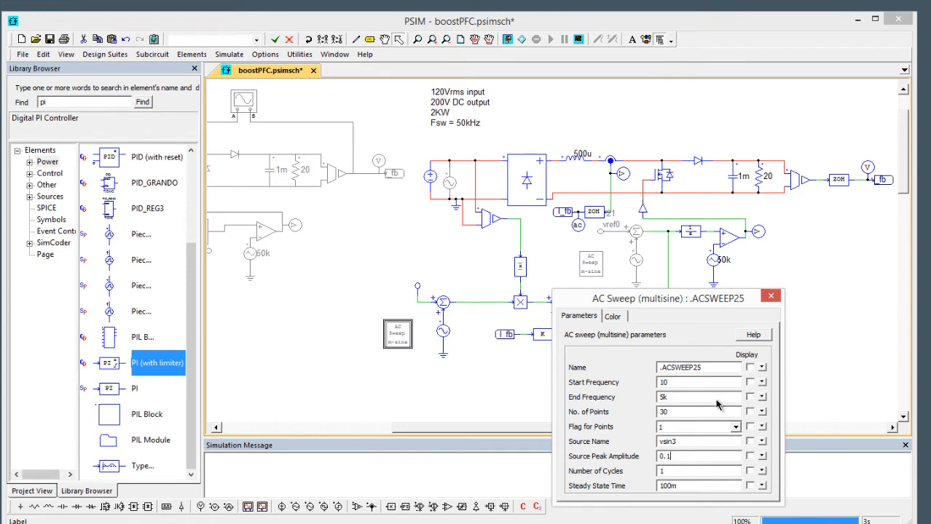
click(770, 296)
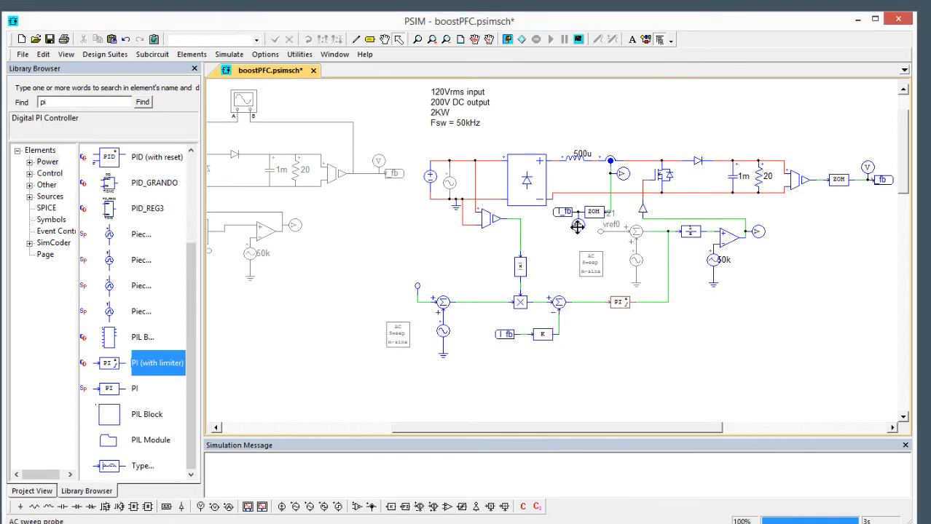
Step: Move the AC sweep probe from the current feedback to the output voltage's ZOH output and rename it Vout_digital
click(581, 225)
drag(590, 227, 780, 210)
double_click(780, 210)
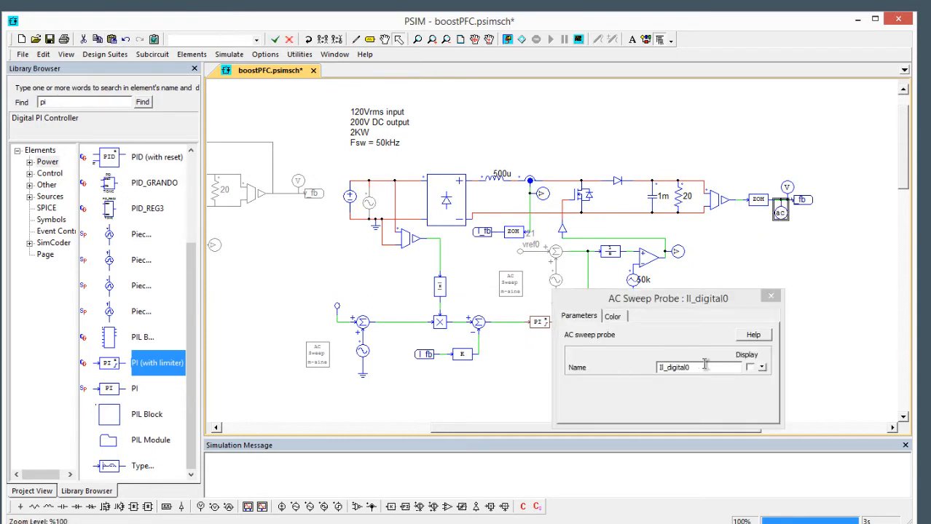
drag(700, 366, 448, 358)
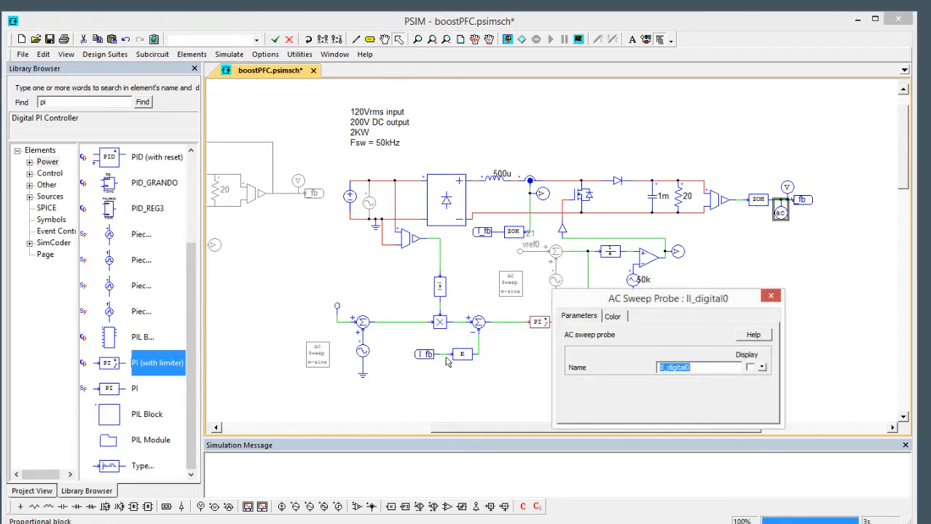
text(Vout)
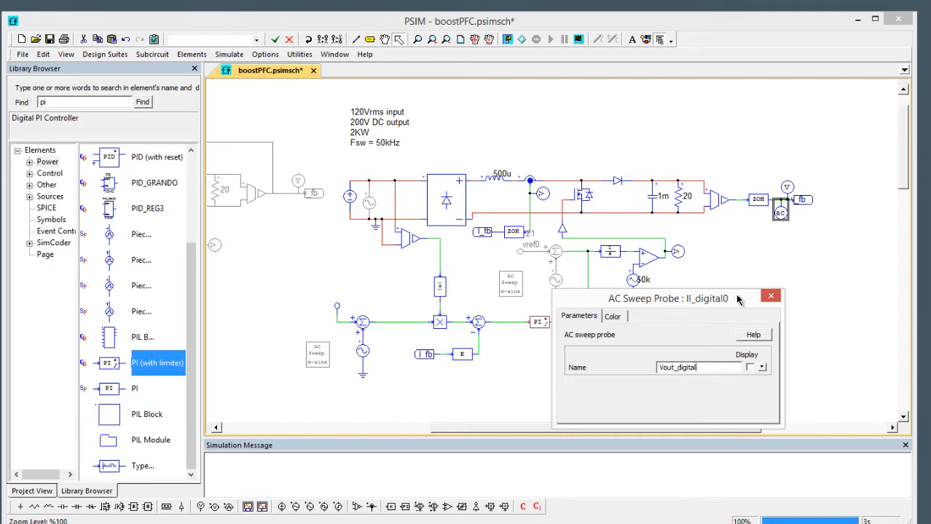
click(770, 296)
Step: Enable the AC sweep block beside the reference's sine source and run the frequency sweep of the output voltage
drag(413, 370, 439, 369)
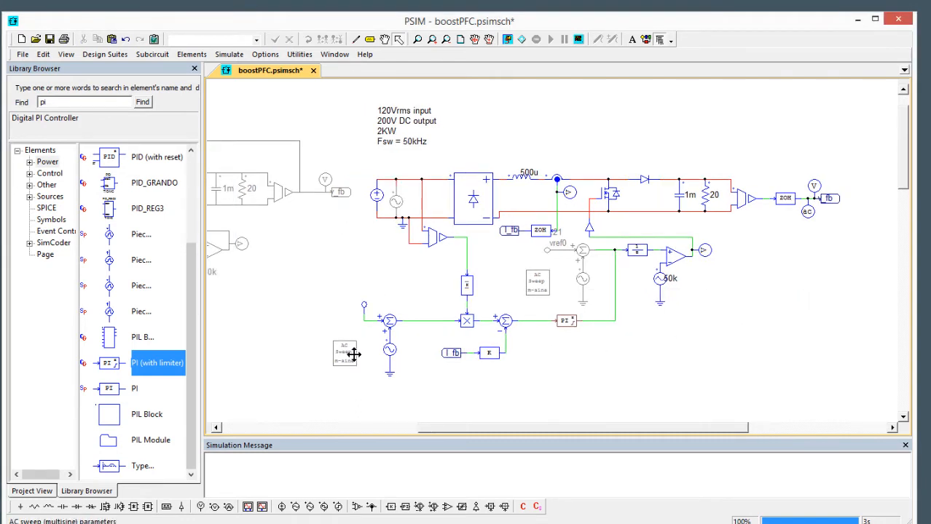
click(354, 356)
key(ctrl+e)
click(426, 267)
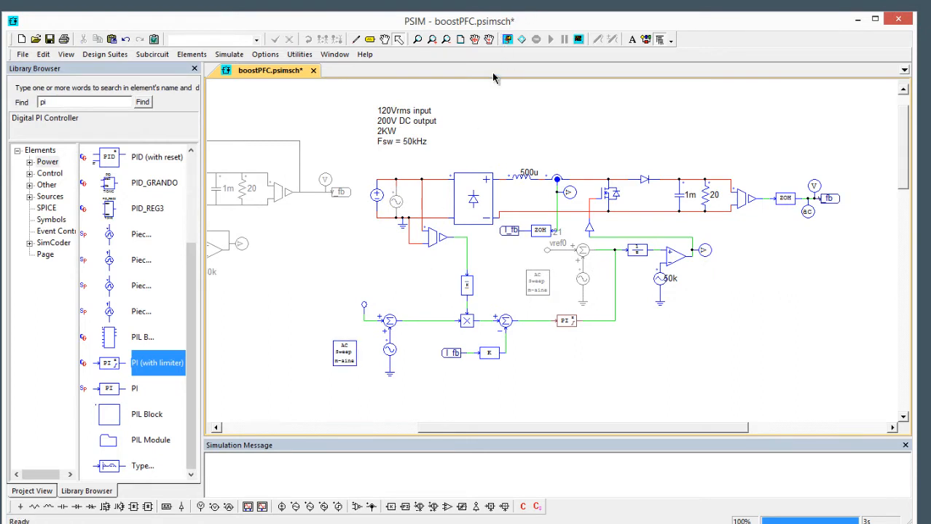
drag(417, 309, 347, 380)
click(421, 393)
click(507, 39)
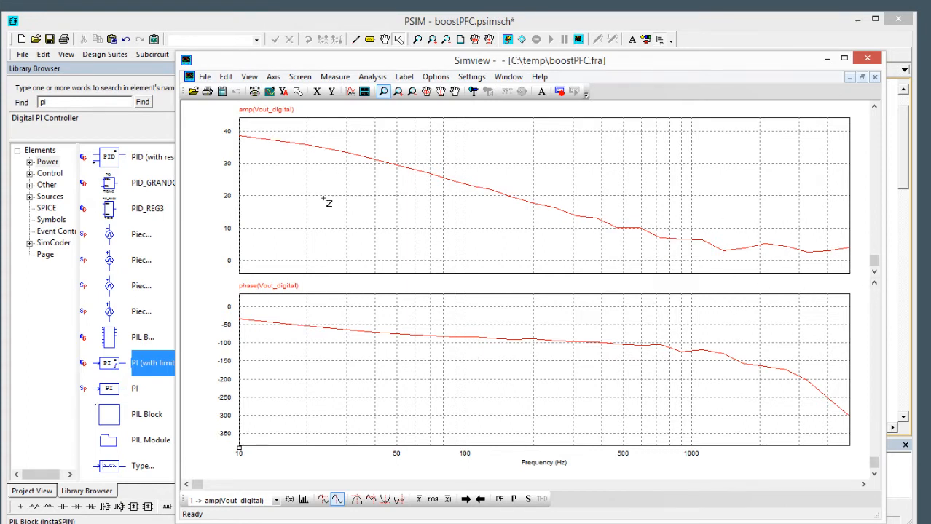
Step: Adjust the AC sweep's source peak amplitude, set its number of points to 40 and start frequency to 1, and rerun the sweep
click(566, 29)
double_click(342, 354)
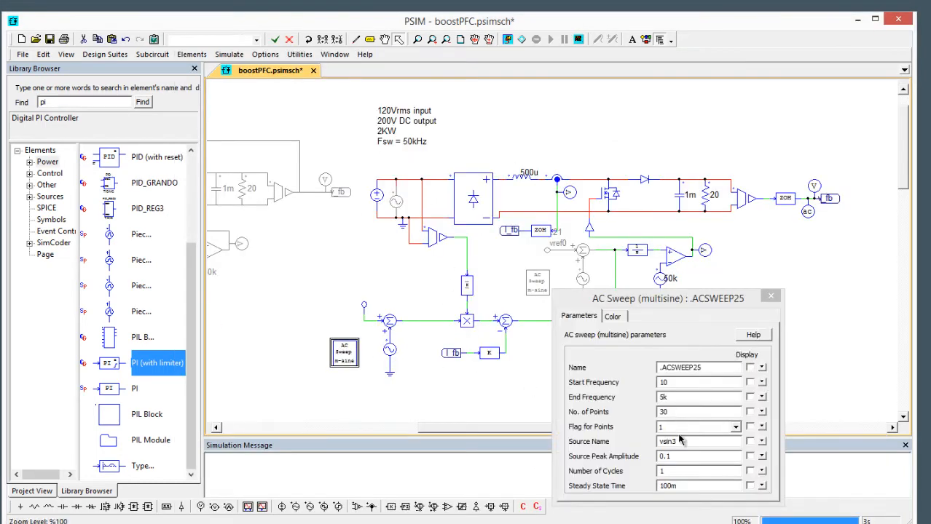
click(687, 456)
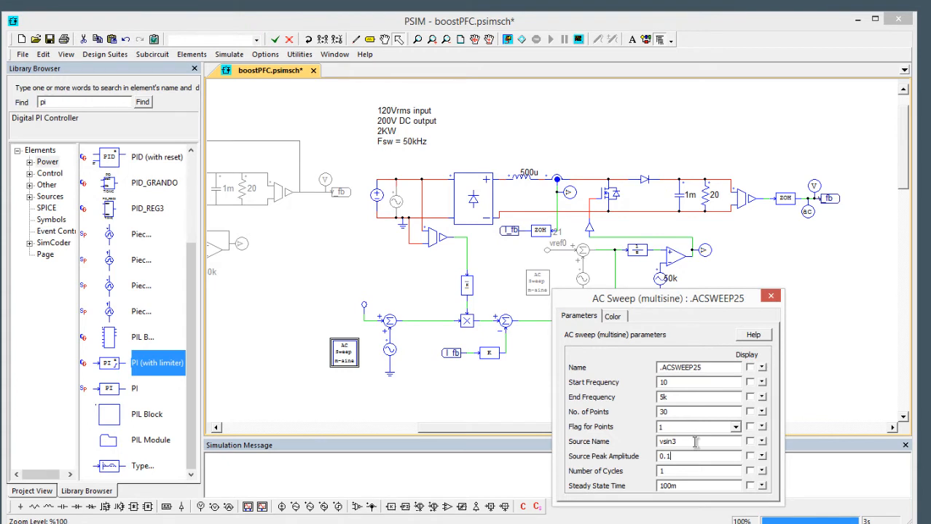
text(5)
double_click(682, 412)
text(40)
key(BackSpace)
click(770, 295)
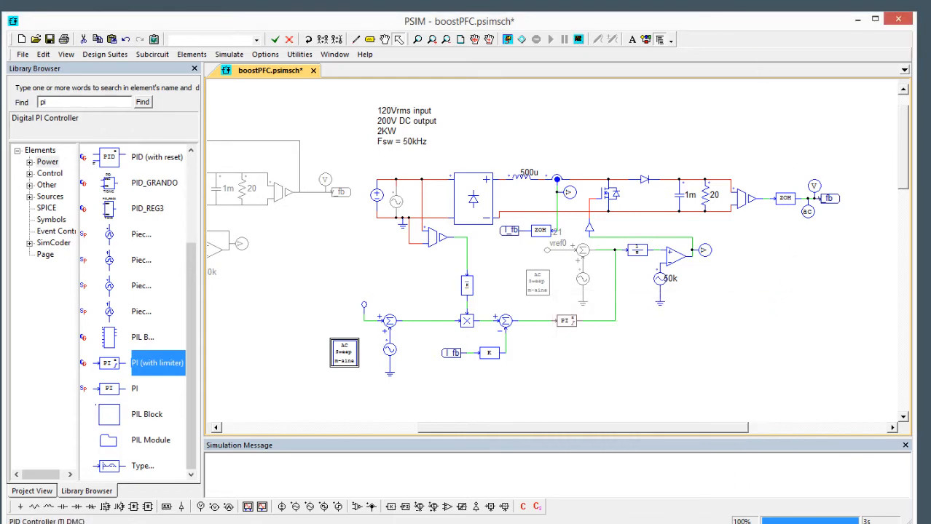
click(508, 39)
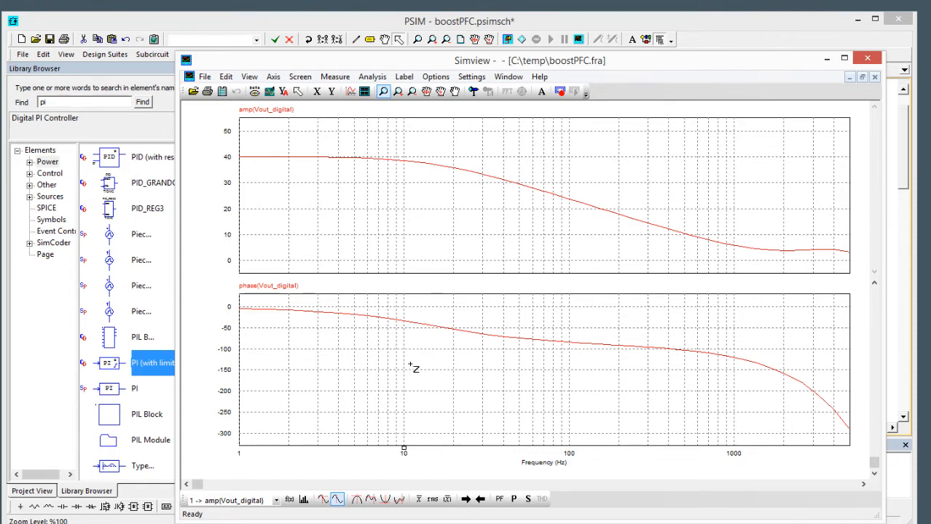
Step: Save the frequency response result in .fra format as boost_digital_outer in the temp folder
click(210, 77)
click(240, 139)
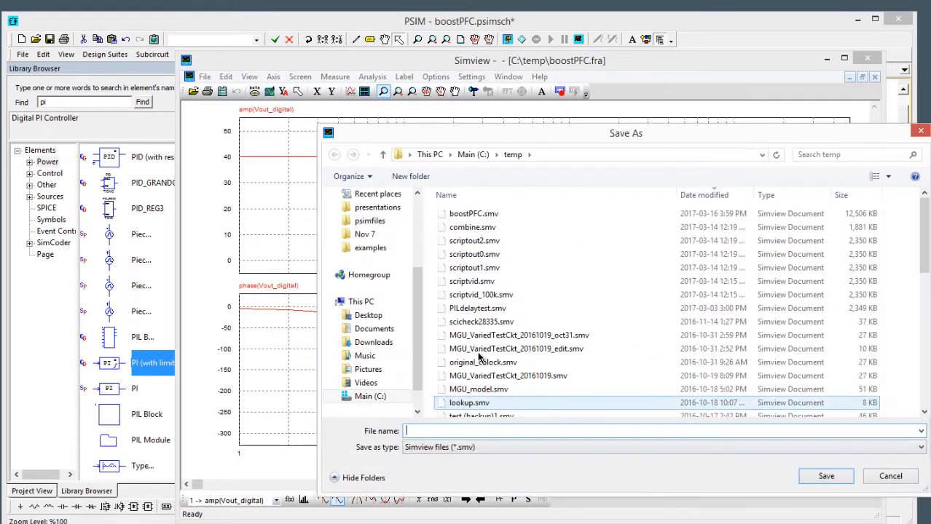
click(470, 447)
click(466, 466)
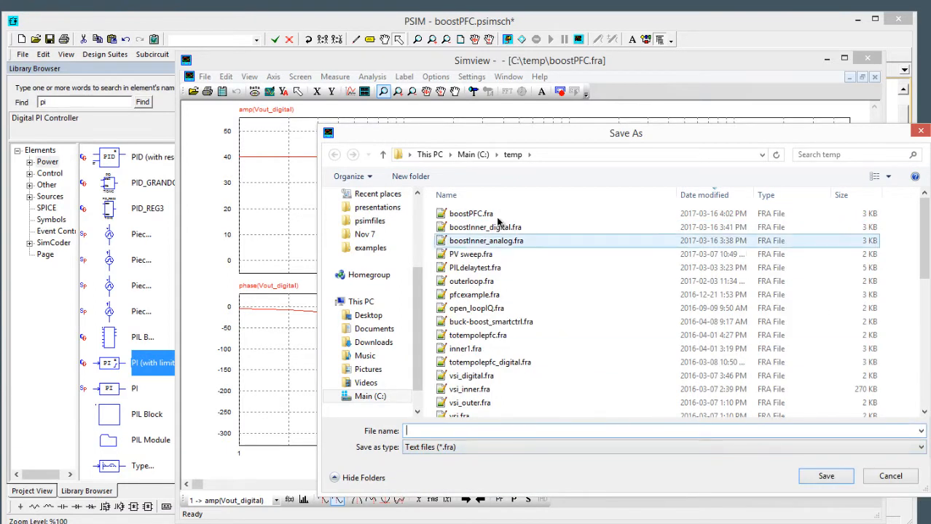
click(444, 430)
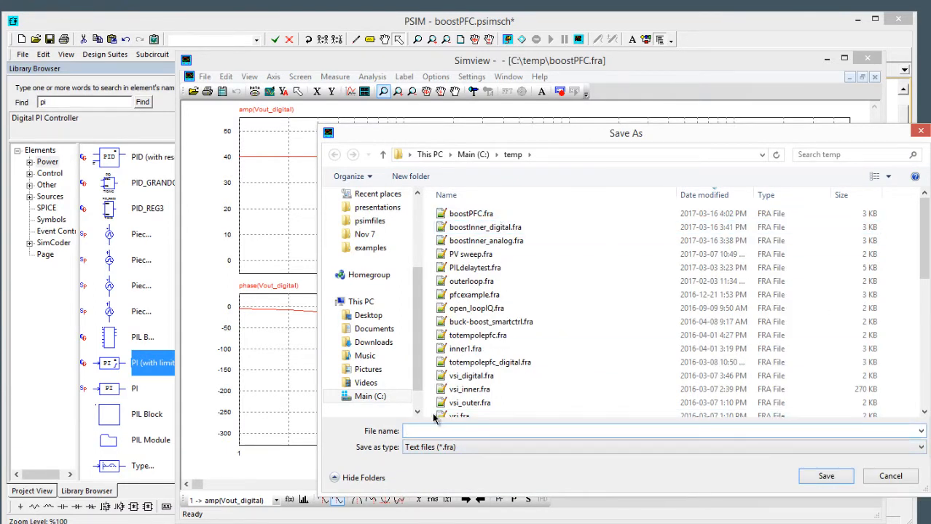
text(boost_digital_outer)
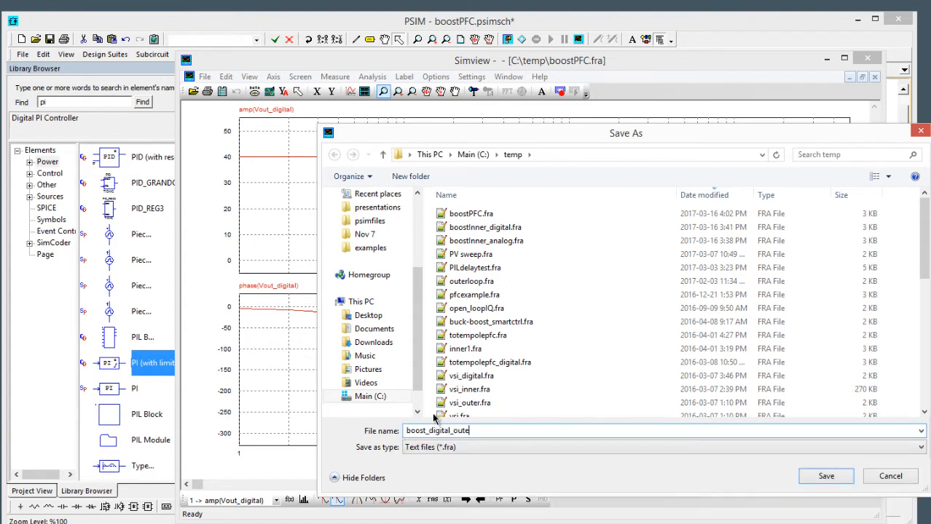
click(826, 477)
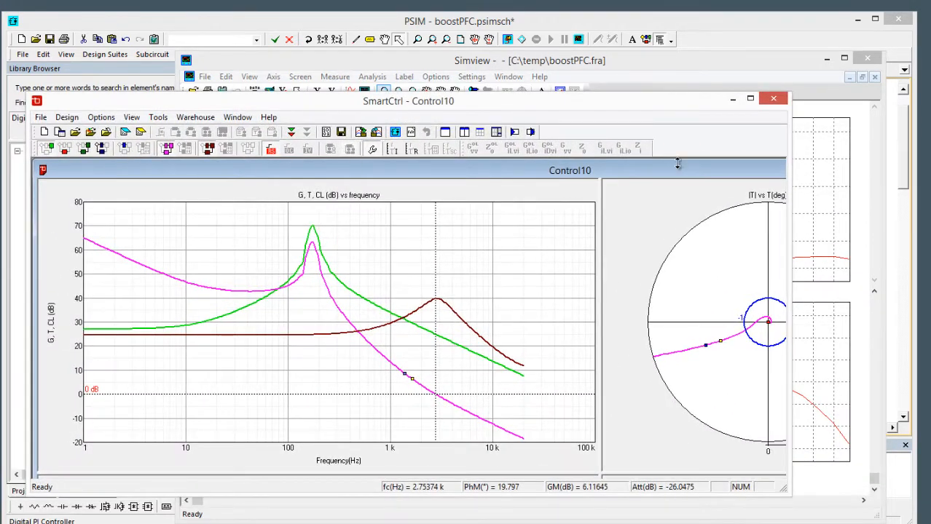
Step: Switch to SmartCtrl and start a new voltage mode controlled design from imported frequency response data
click(63, 136)
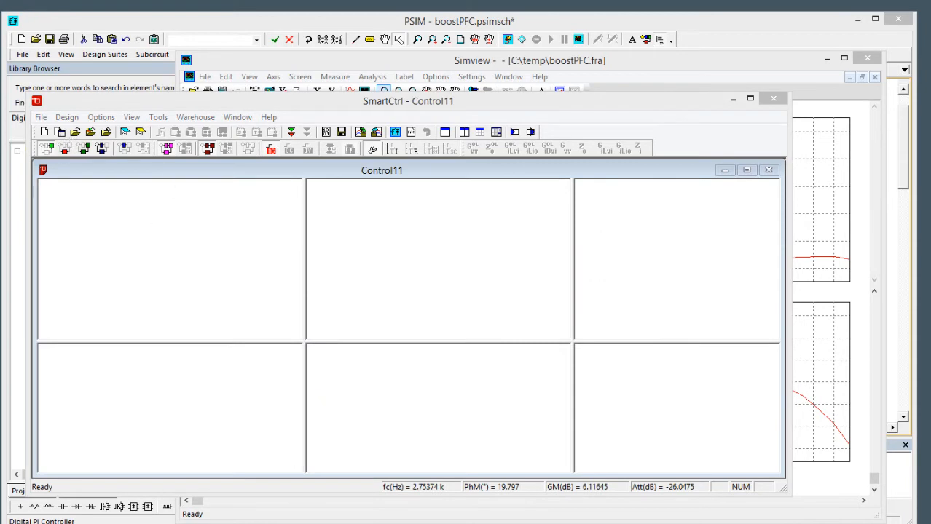
click(304, 429)
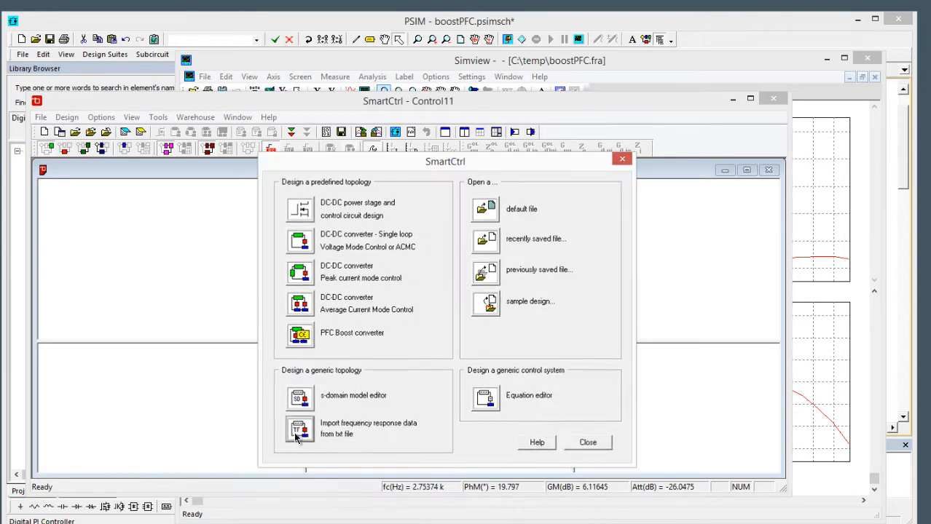
click(512, 344)
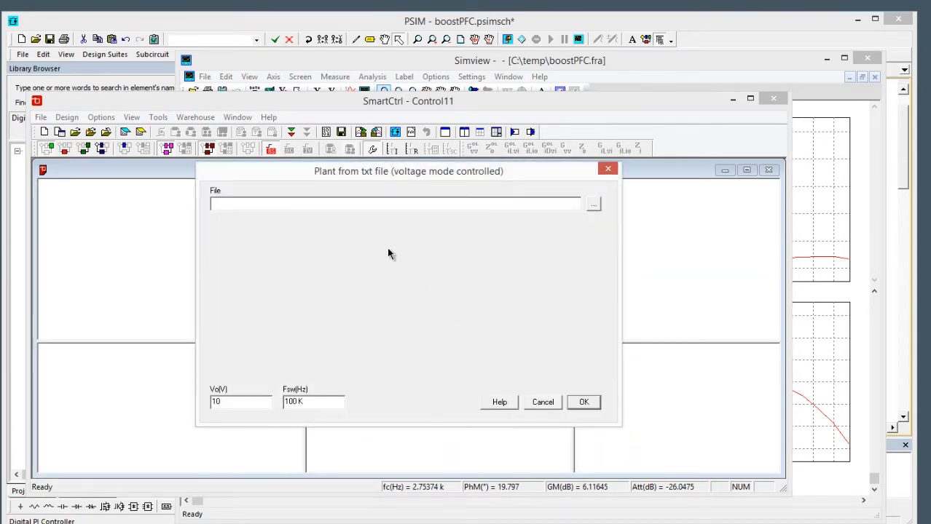
Step: Set the plant's output voltage to 200 V and switching frequency to 50k, and load boost_digital_outer.fra as its response data
drag(315, 401, 21, 362)
text(200)
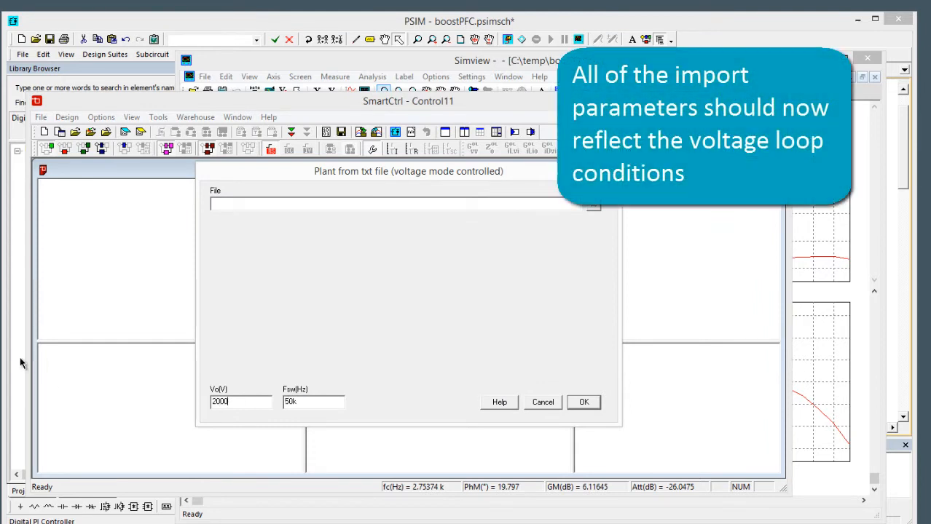
click(593, 206)
click(393, 222)
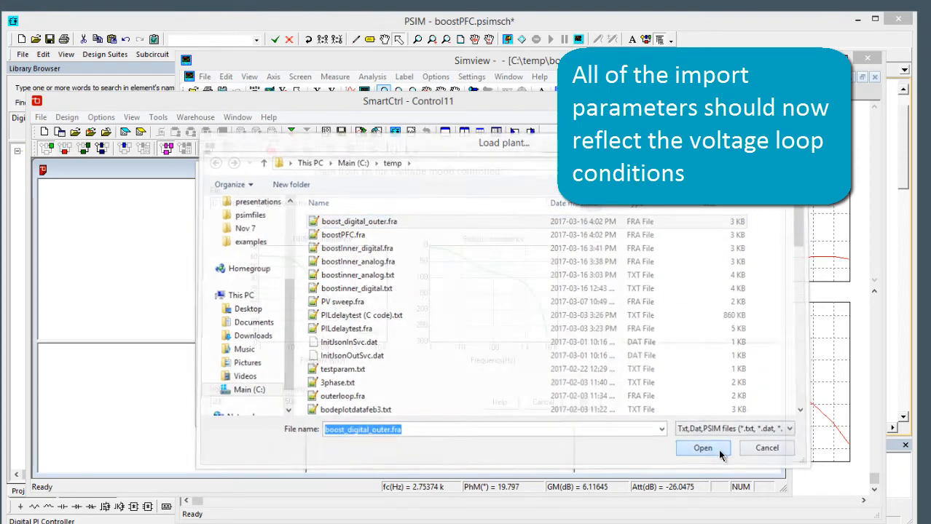
click(718, 449)
click(584, 402)
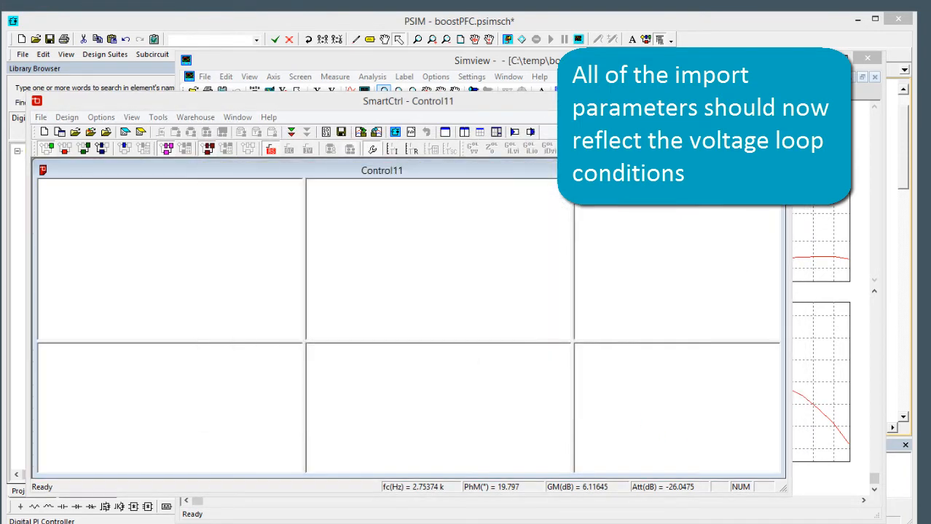
Step: Choose an Isolated V.sensor for the loop, set its Vref to 1 V and calculate the sensor gain from Vref
click(455, 355)
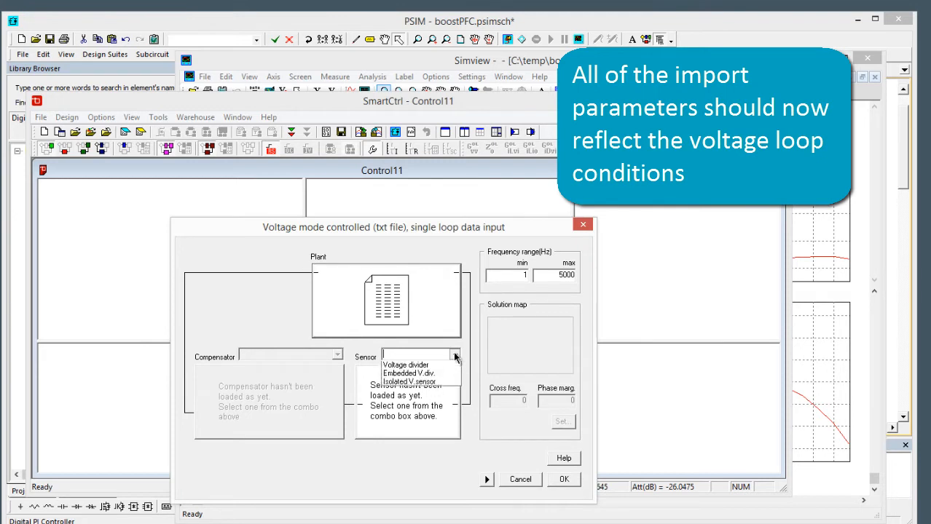
click(435, 375)
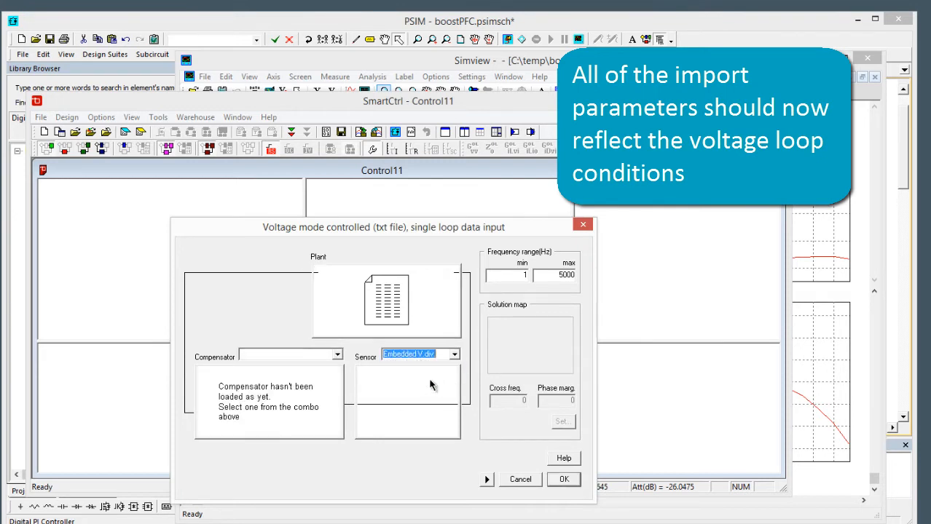
click(453, 355)
click(429, 384)
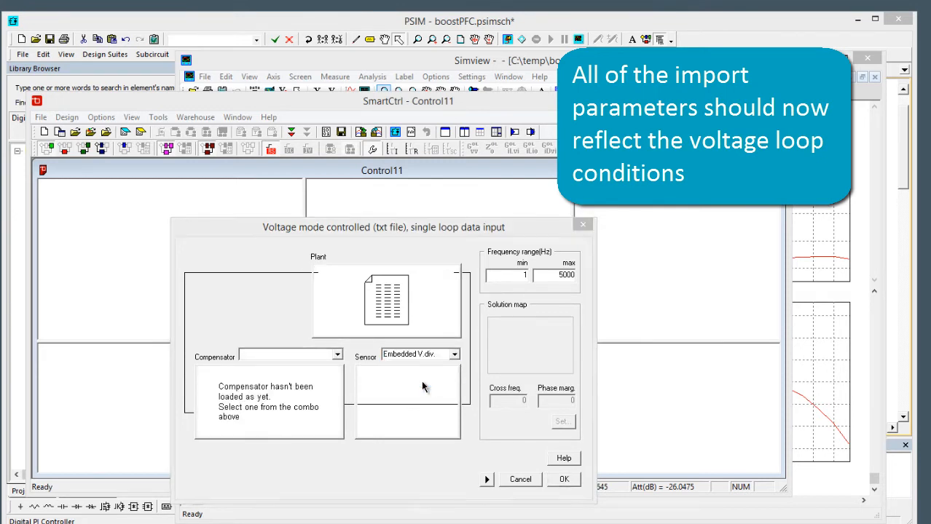
text(1)
click(521, 241)
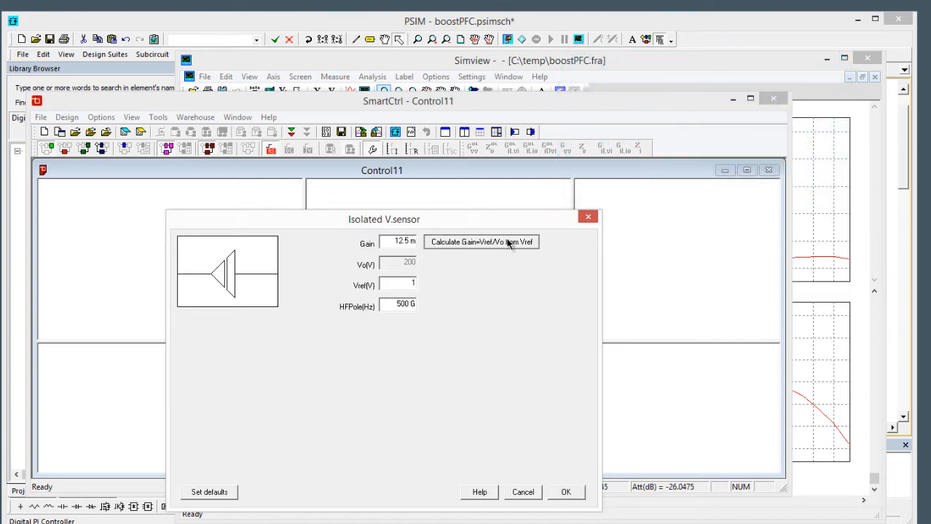
click(565, 492)
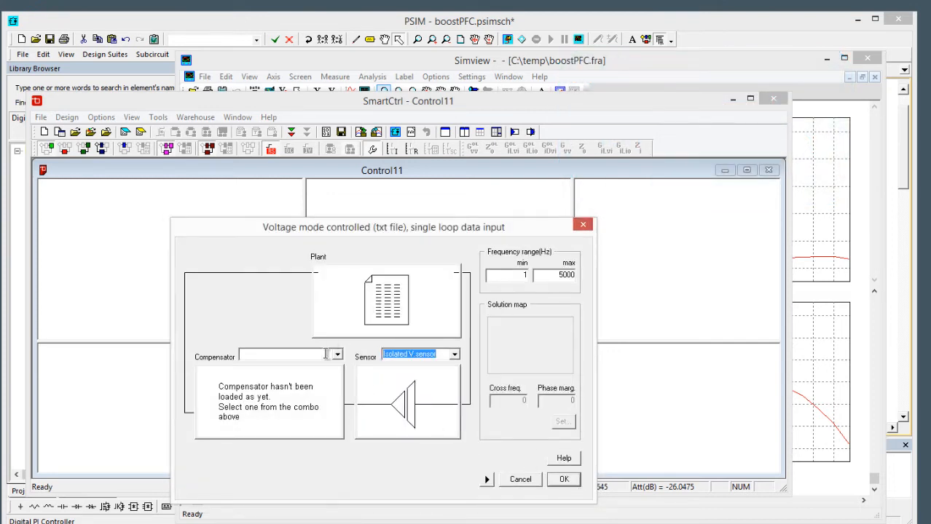
Step: Choose a PI compensator and set its ramp parameters, with Vp at 1 V and Vv at 0 V
click(337, 356)
click(277, 377)
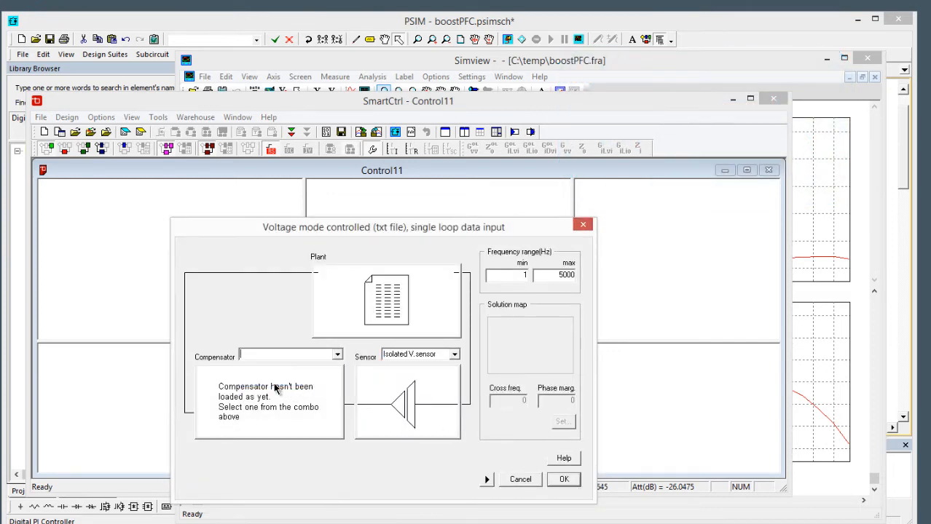
double_click(406, 307)
text(1)
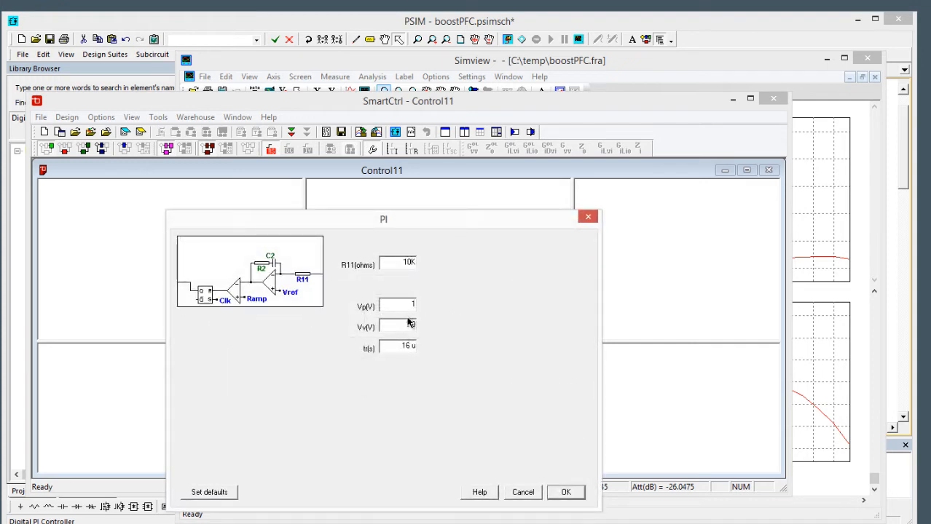
text(0)
drag(436, 350, 502, 336)
click(566, 492)
Step: Pick a cross frequency of about 224 Hz with a 76° phase margin on the solution map and generate the loop design
click(564, 421)
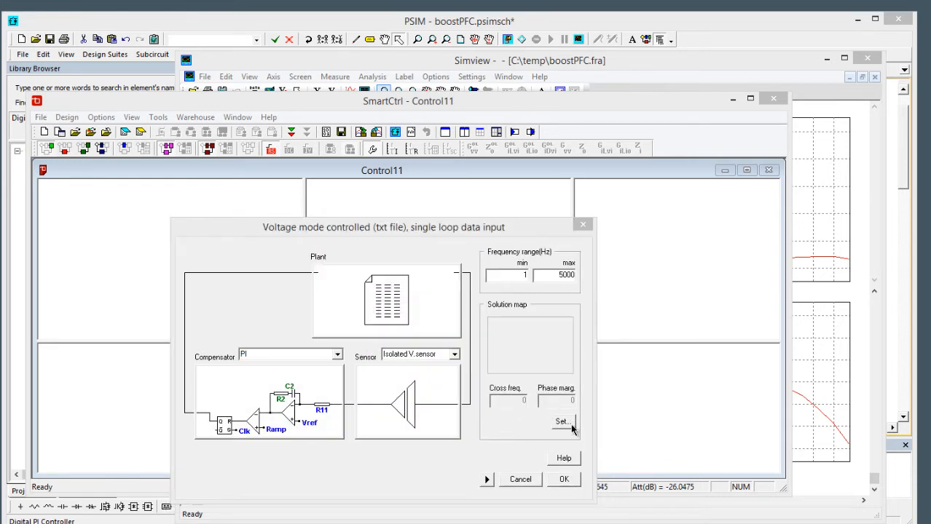
drag(440, 242, 552, 189)
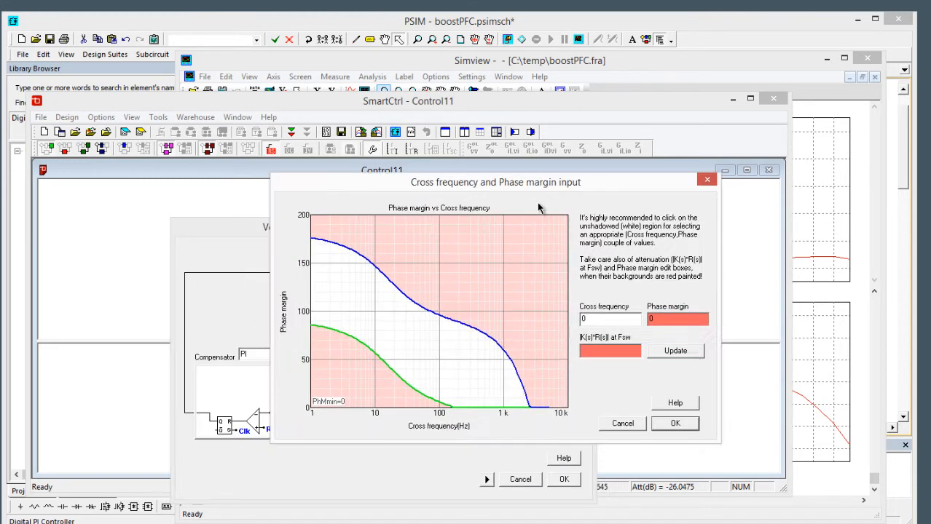
click(456, 319)
click(587, 355)
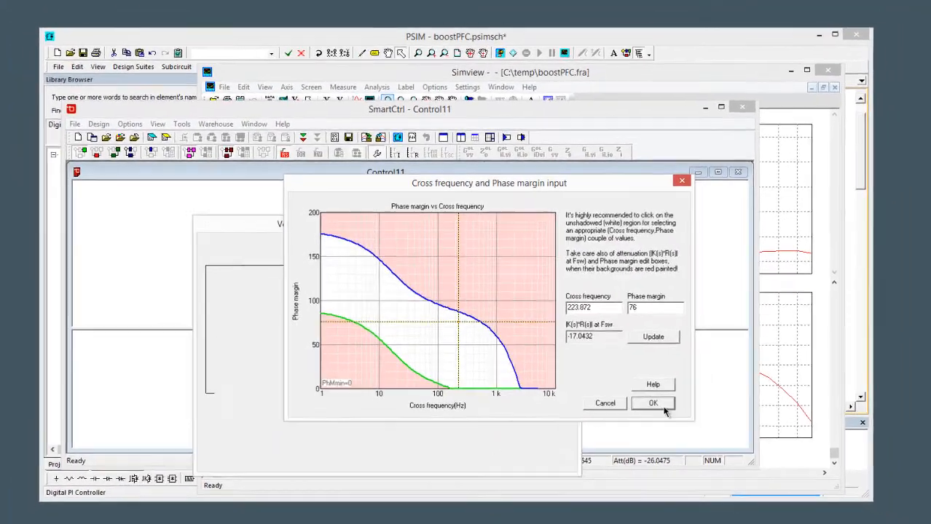
click(653, 403)
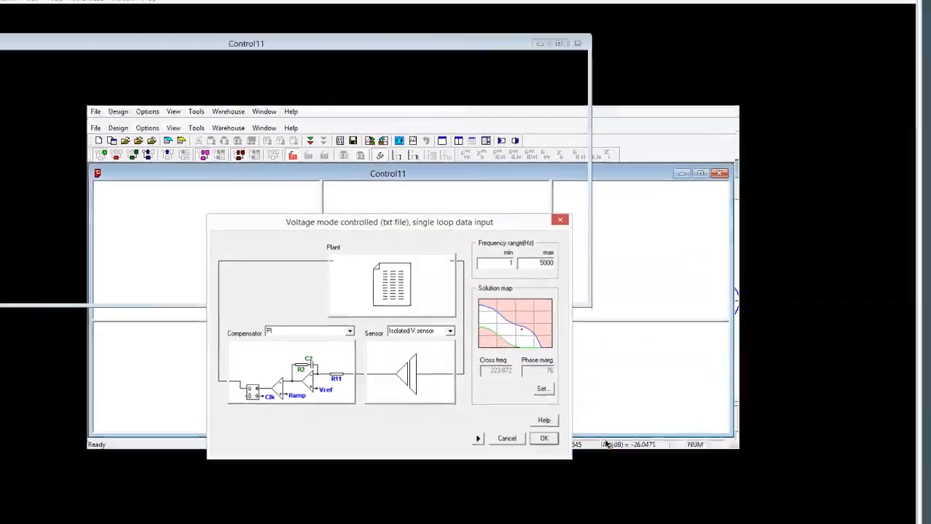
click(545, 444)
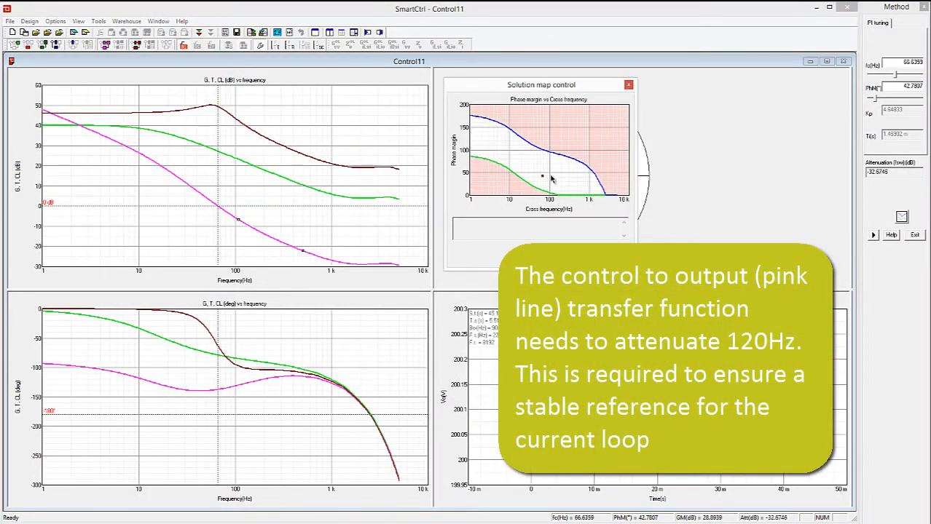
Step: Tune the PI operating point on the solution map to a cross frequency of about 50 Hz and phase margin of about 40°
mouse_move(551, 179)
mouse_down()
mouse_move(587, 181)
mouse_move(539, 191)
mouse_move(580, 176)
mouse_move(560, 177)
mouse_up()
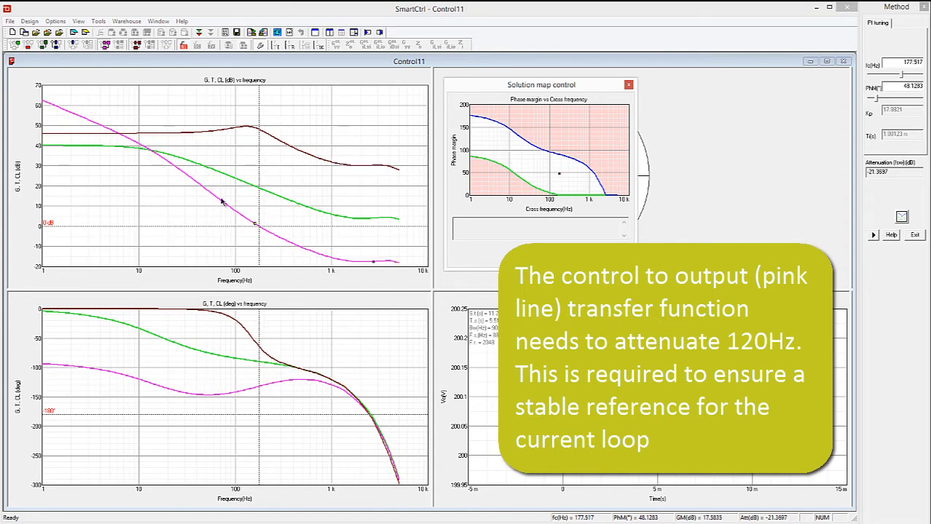
mouse_move(559, 176)
mouse_down()
mouse_move(537, 180)
mouse_move(542, 156)
mouse_up()
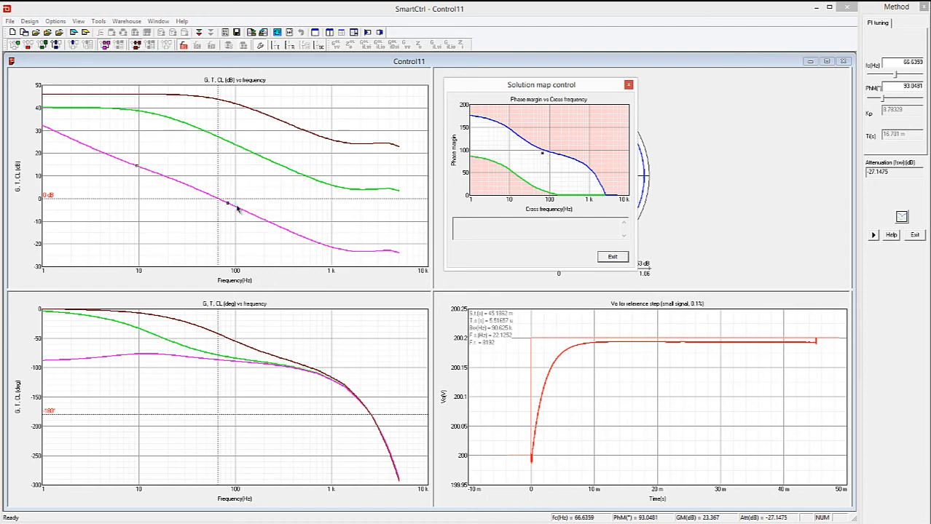
drag(542, 156, 538, 181)
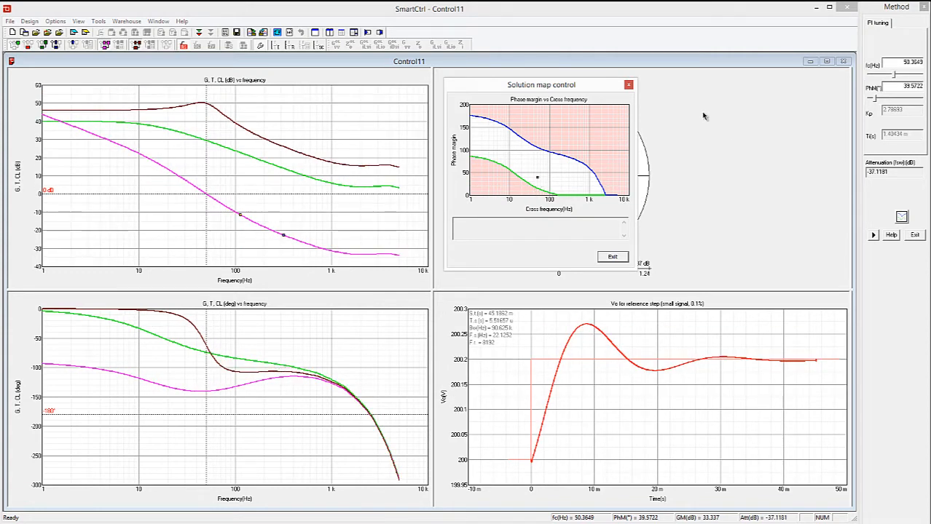
Step: Return to the PSIM schematic, disable the reference's AC sweep block and shift the reference, its summer and sine source away from the multiplier
drag(737, 9, 0, 193)
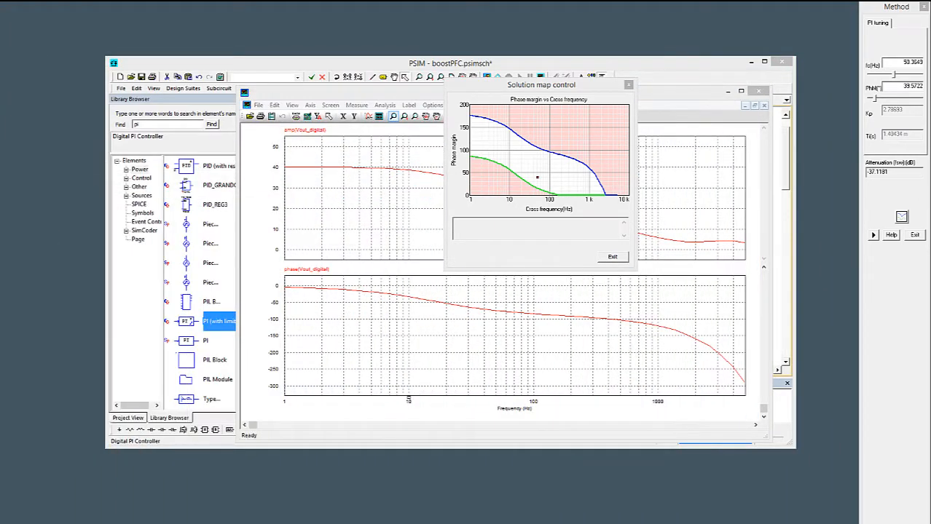
drag(566, 85, 345, 188)
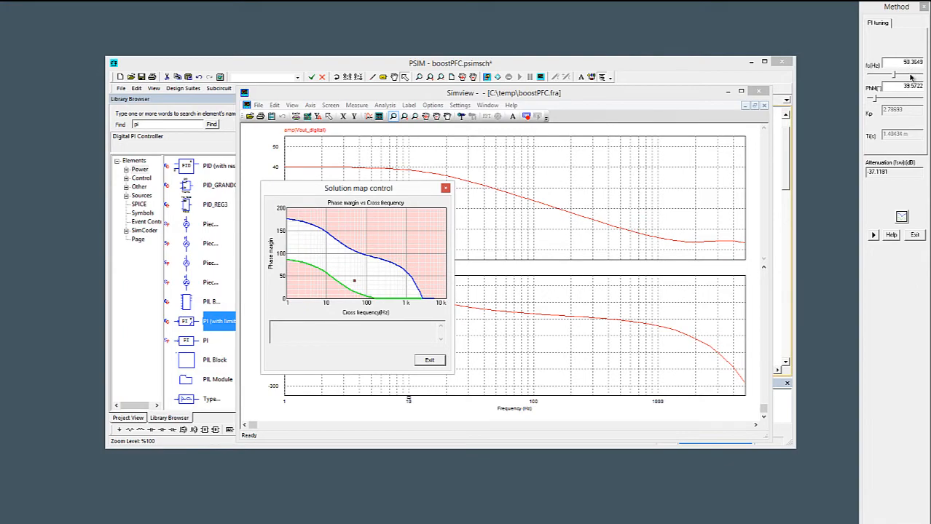
drag(353, 190, 0, 273)
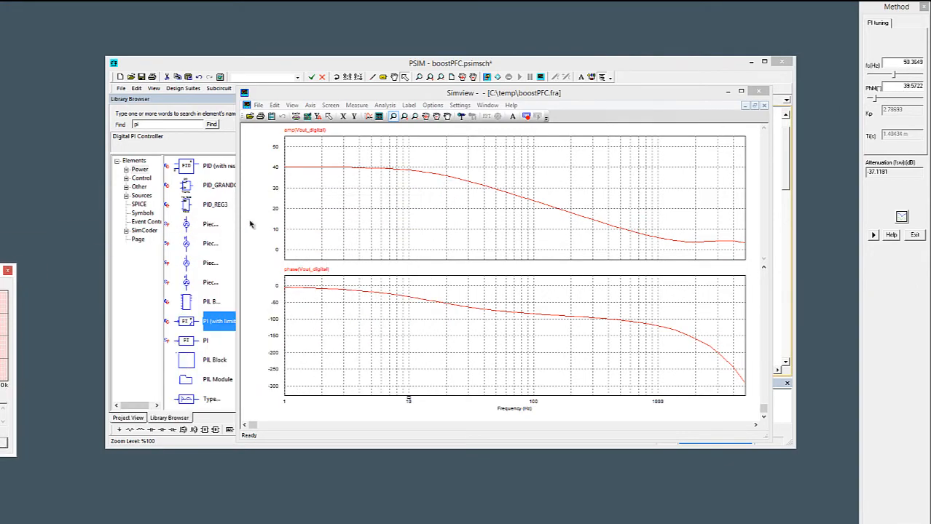
click(495, 64)
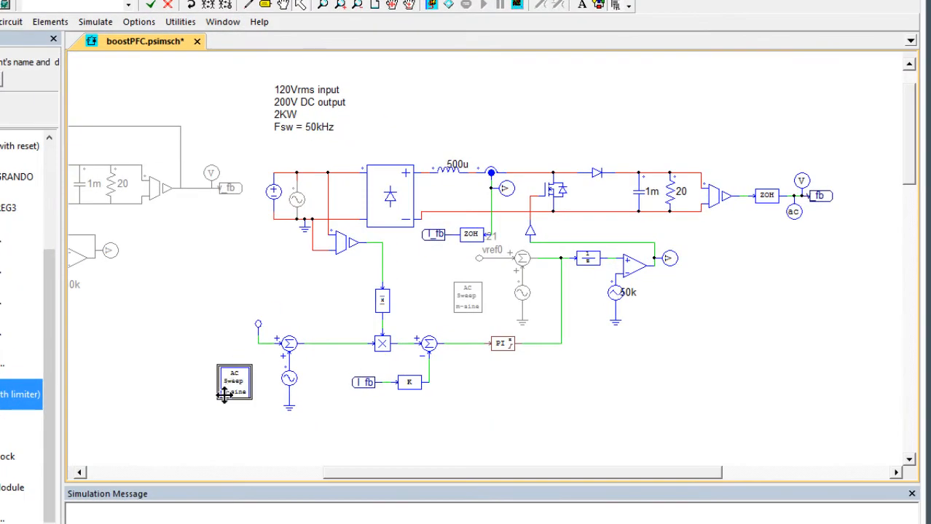
click(351, 338)
drag(216, 431, 402, 381)
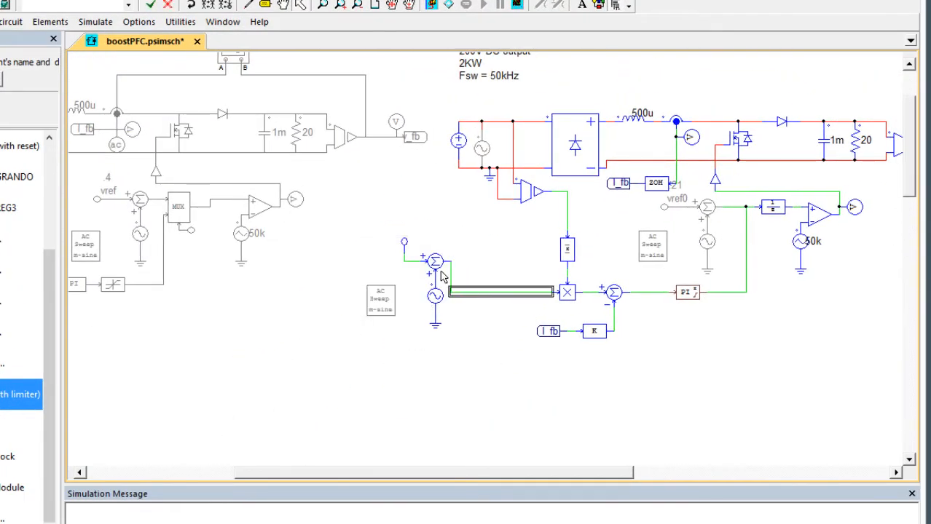
Step: Set the outer voltage loop PI to a gain of 2.7869, a 1.404m time constant and output limits of -100 and 100
click(444, 274)
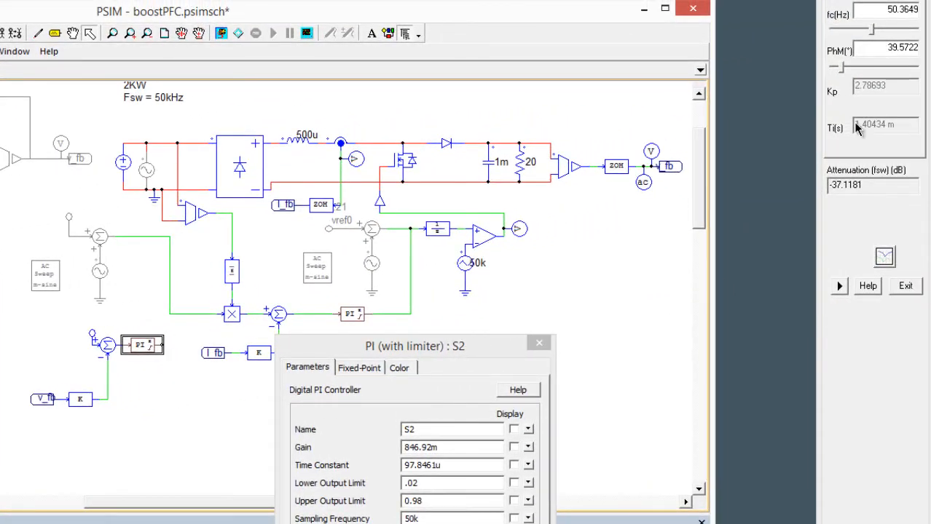
double_click(479, 446)
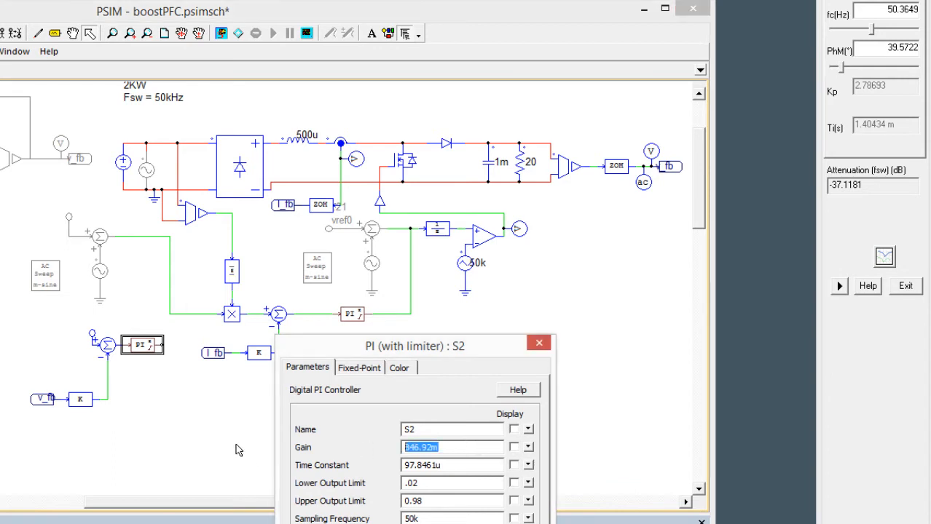
text(2.7869)
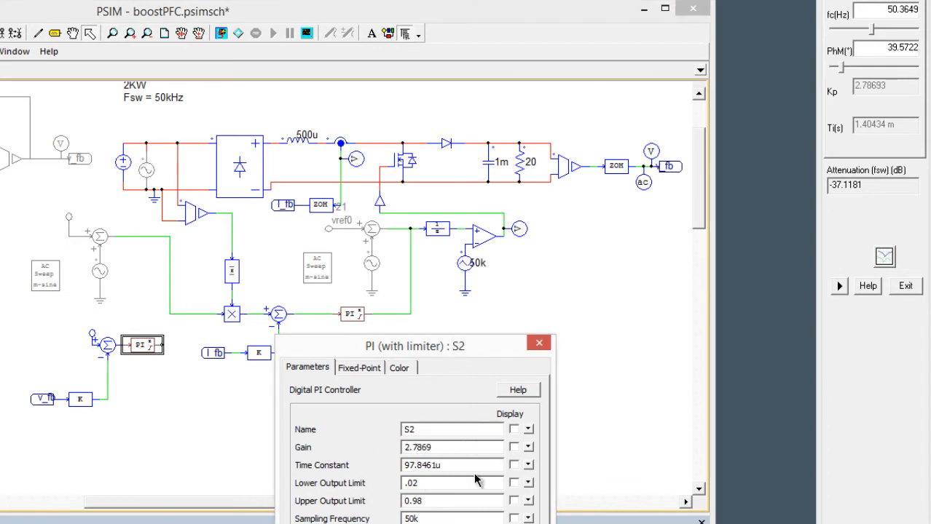
key(Tab)
text(1)
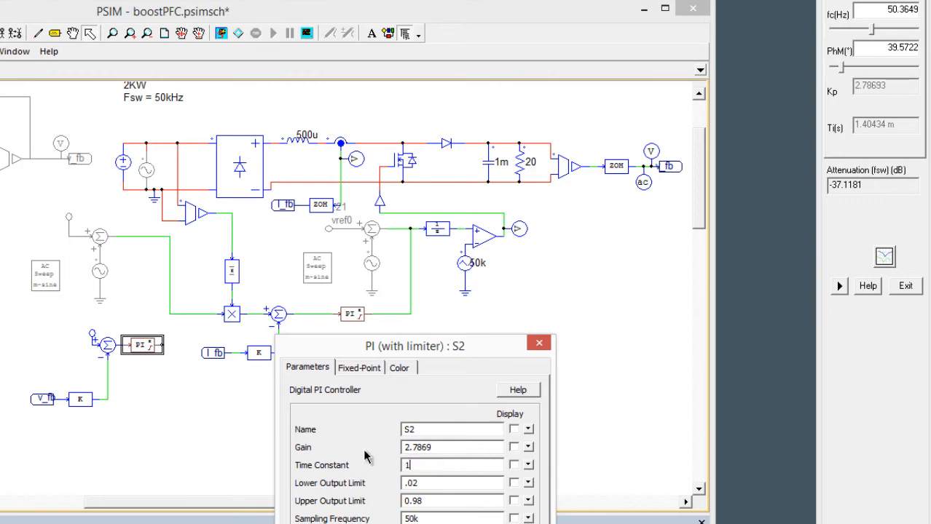
text(.404m)
click(458, 482)
key(shift+Home)
text(-100)
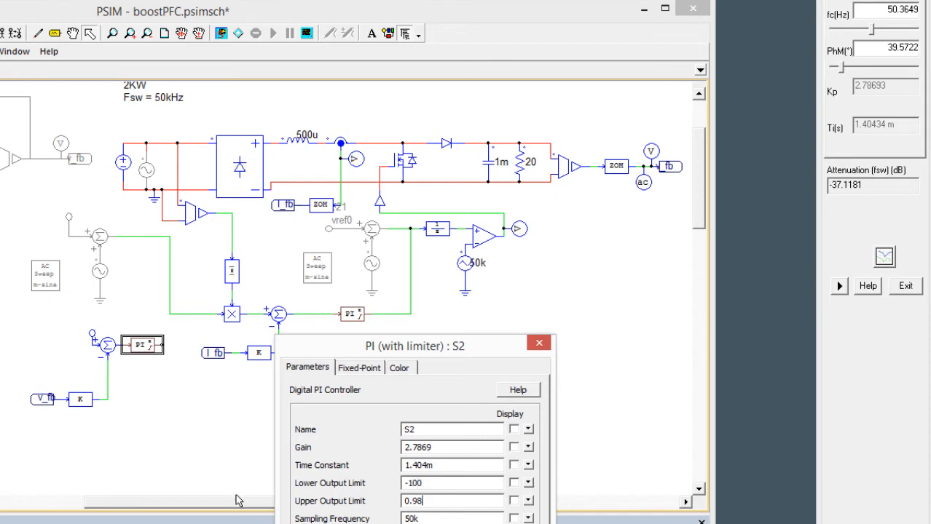
key(Tab)
text(-)
click(538, 344)
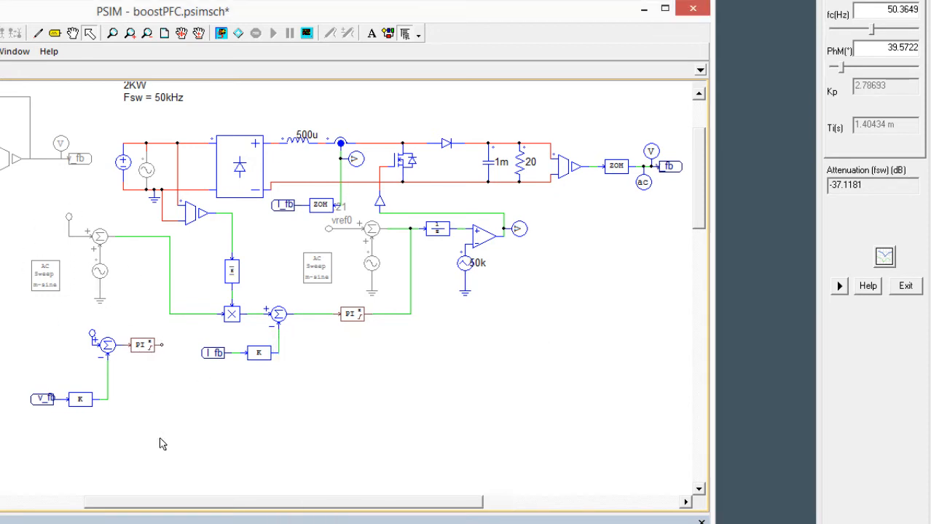
Step: Wire the outer PI's output to the multiplier input and move the DC reference farther away from its summer
drag(170, 314, 161, 344)
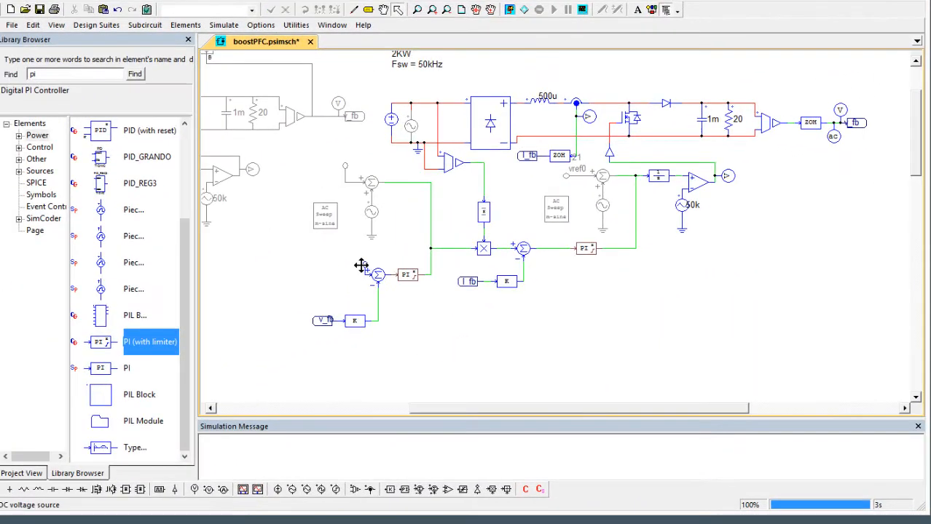
double_click(184, 316)
drag(364, 268, 345, 267)
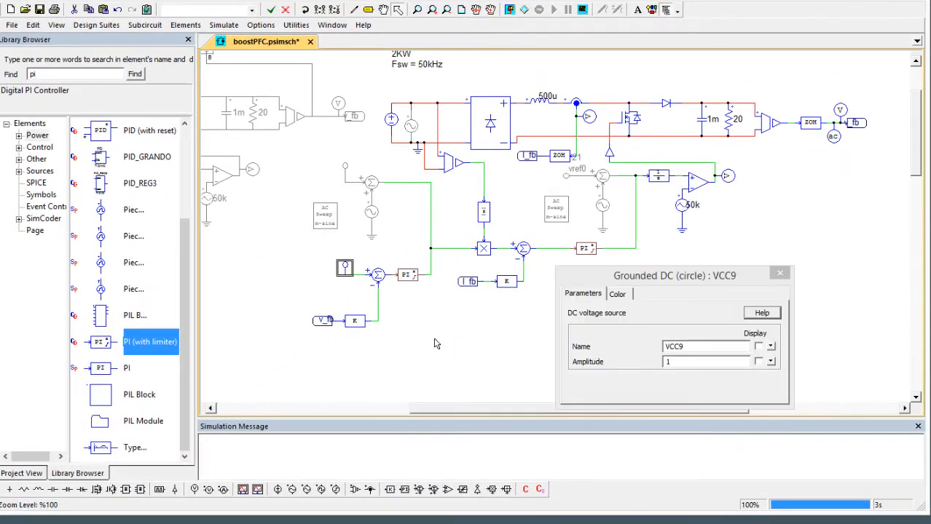
Step: Check the voltage feedback block's gain and simulate the closed loop with the DC input source
click(355, 320)
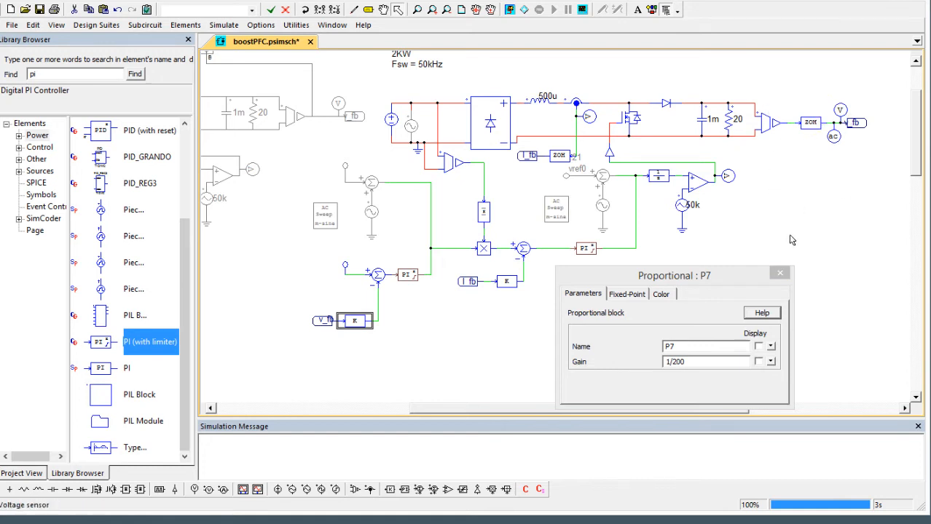
click(778, 273)
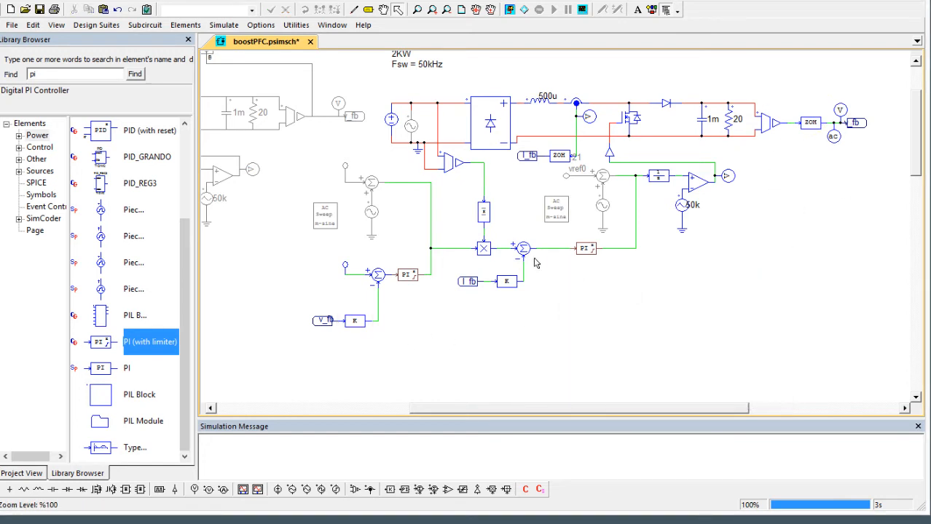
click(509, 11)
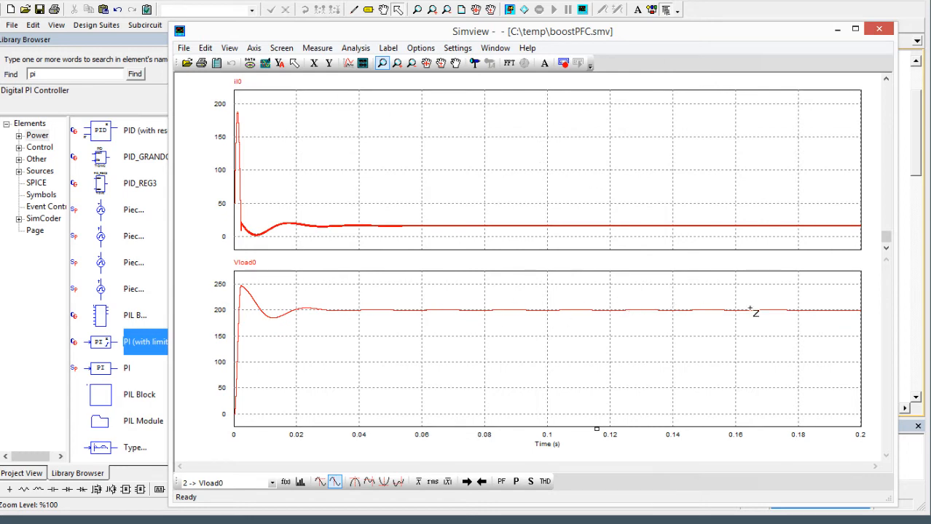
click(903, 282)
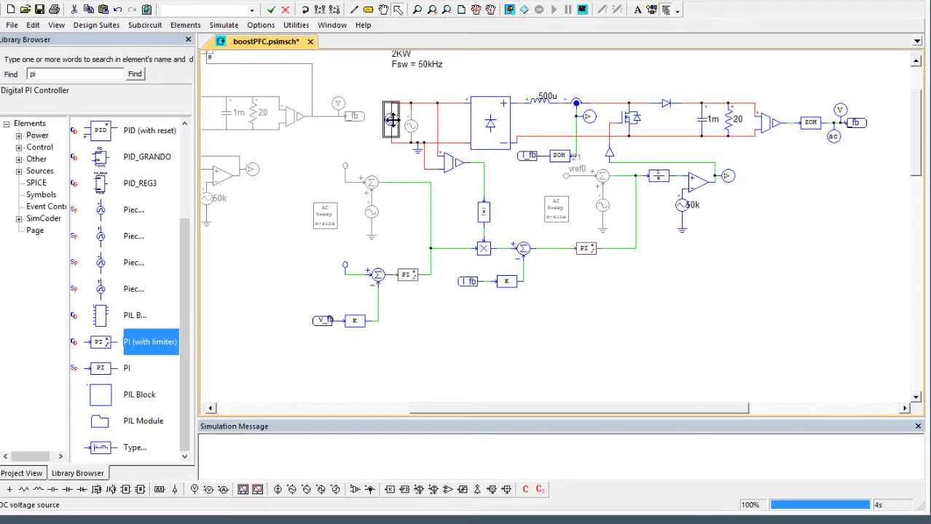
Step: Disable the DC input source, enable the AC sine source and run the simulation
key(ctrl+d)
click(411, 127)
key(ctrl+e)
click(556, 296)
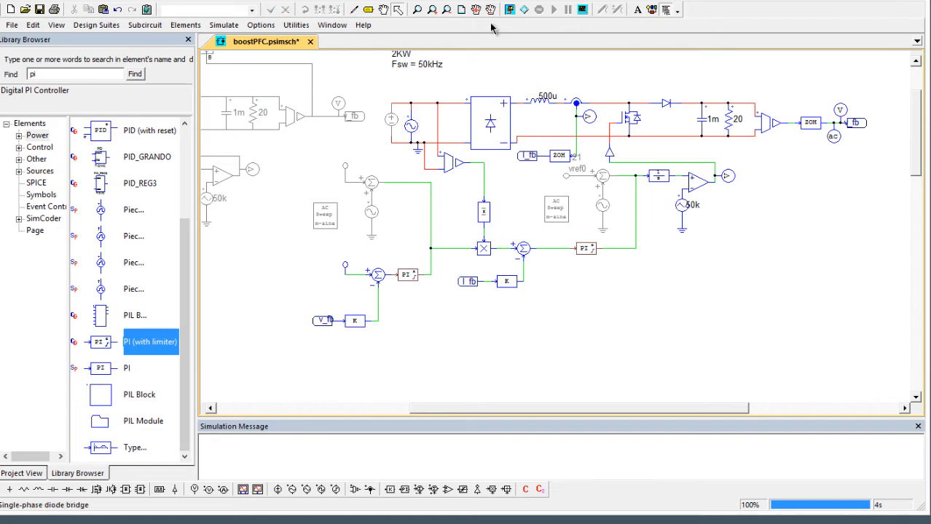
click(509, 11)
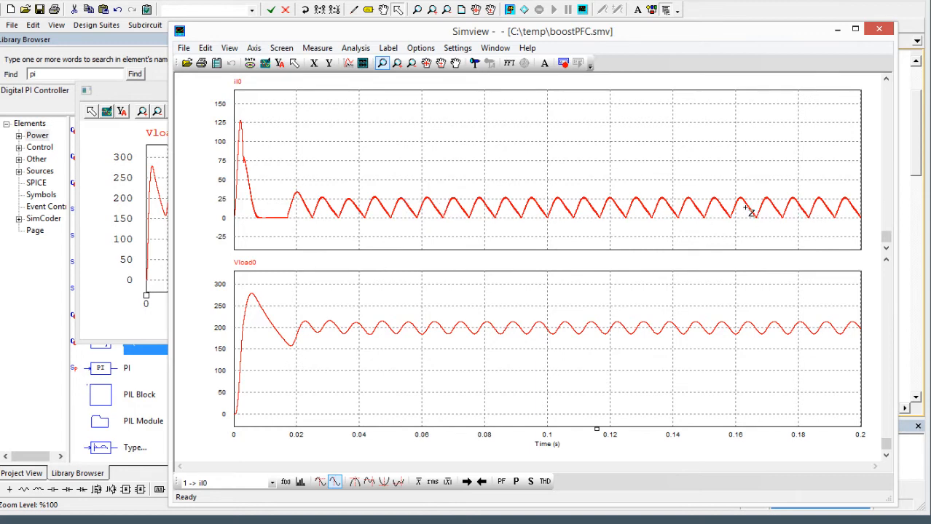
Step: Add the scaled input voltage curve Vin*25 to the inductor current plot
click(348, 63)
click(378, 194)
click(370, 343)
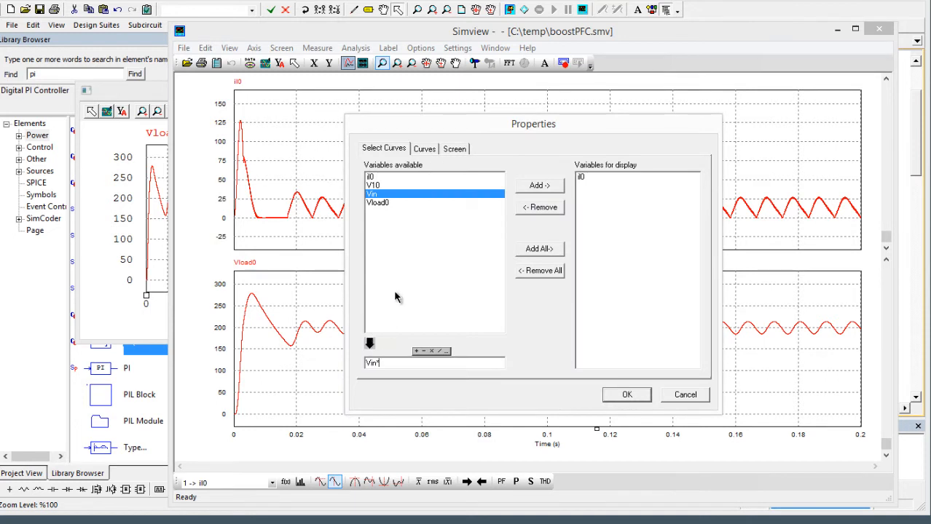
text(*25)
click(539, 187)
click(627, 397)
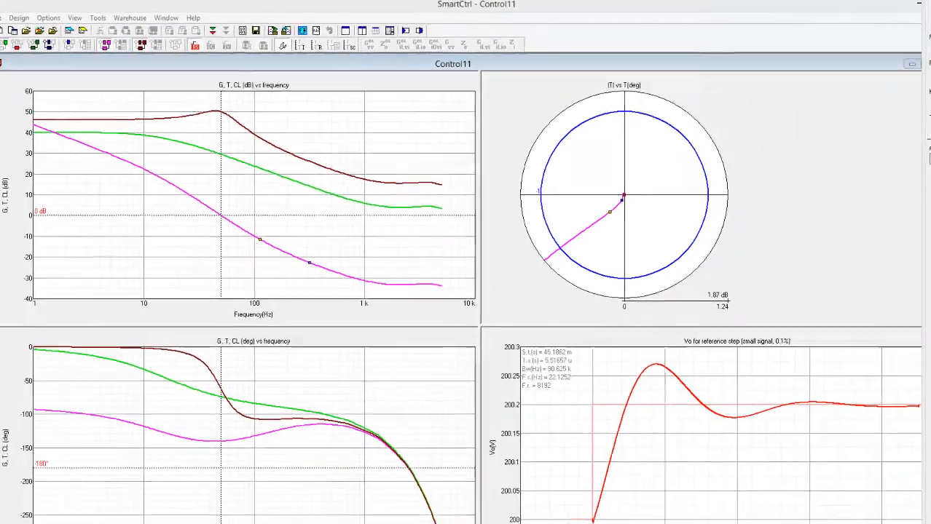
Step: Switch to SmartCtrl and raise the PI operating point on the solution map to about 98° phase margin at 50 Hz
click(902, 217)
drag(536, 189, 627, 143)
click(612, 237)
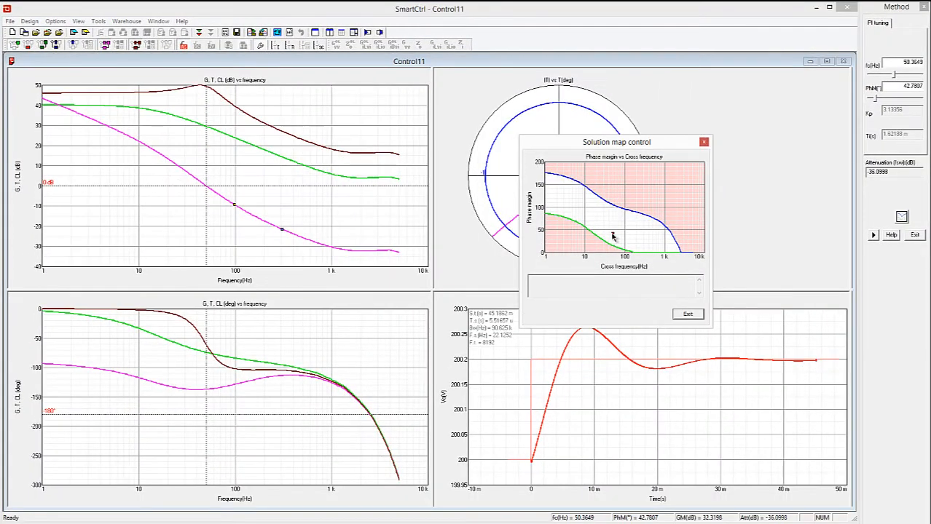
drag(612, 235, 613, 211)
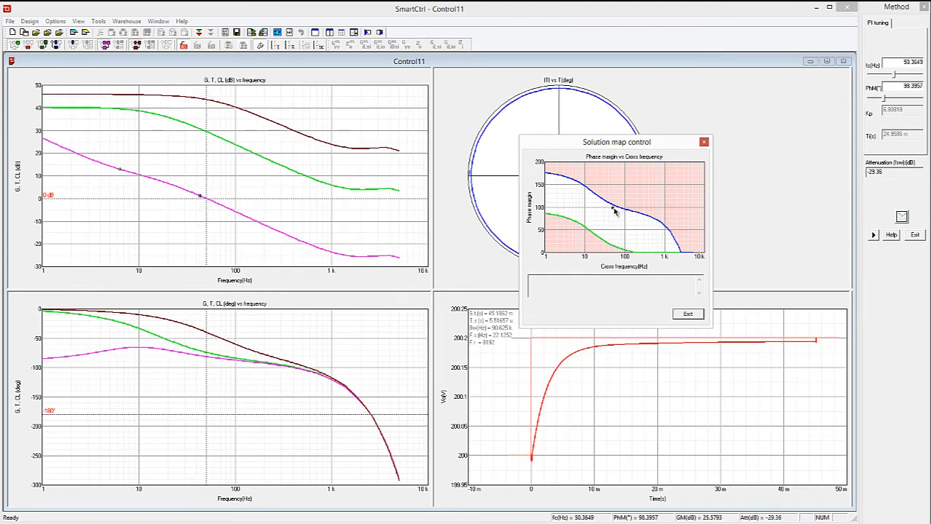
Step: Return to PSIM, set the outer PI's gain to 6.808 and time constant to 24.9586m, and rerun the simulation
drag(678, 10, 0, 219)
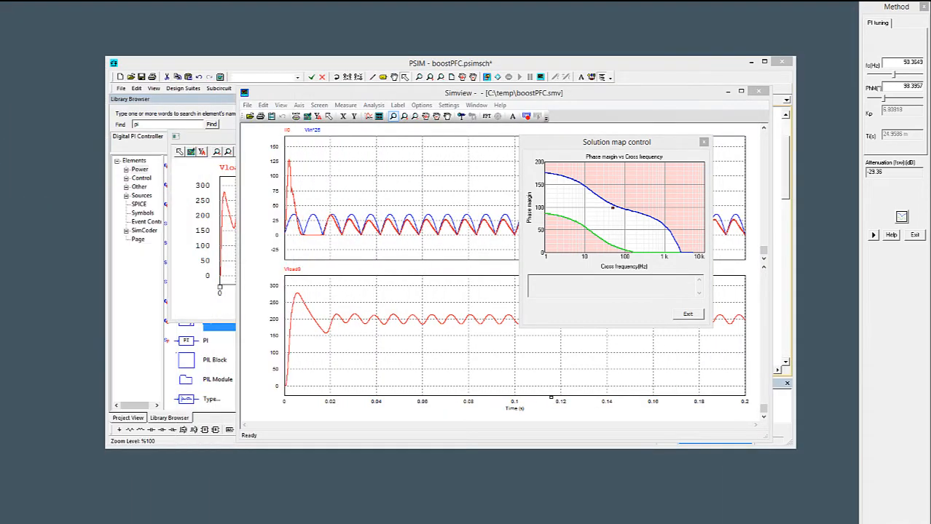
click(554, 76)
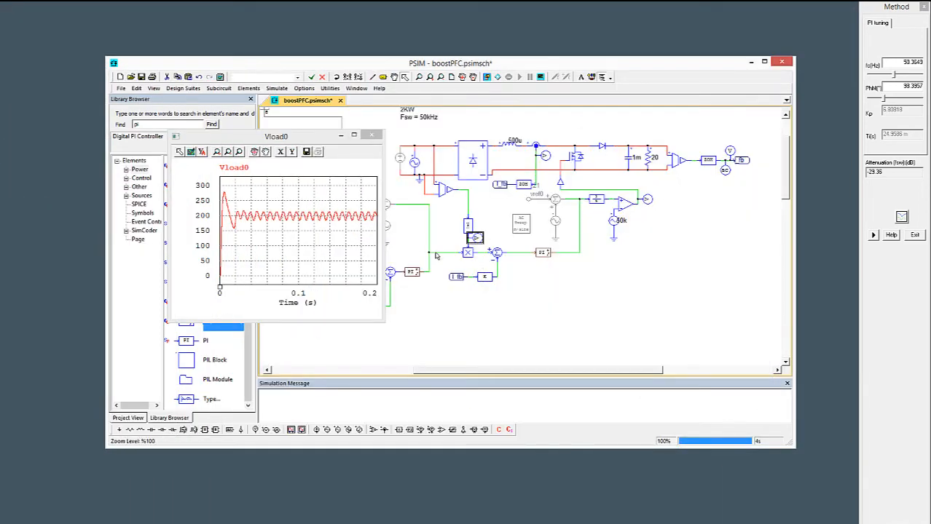
double_click(412, 271)
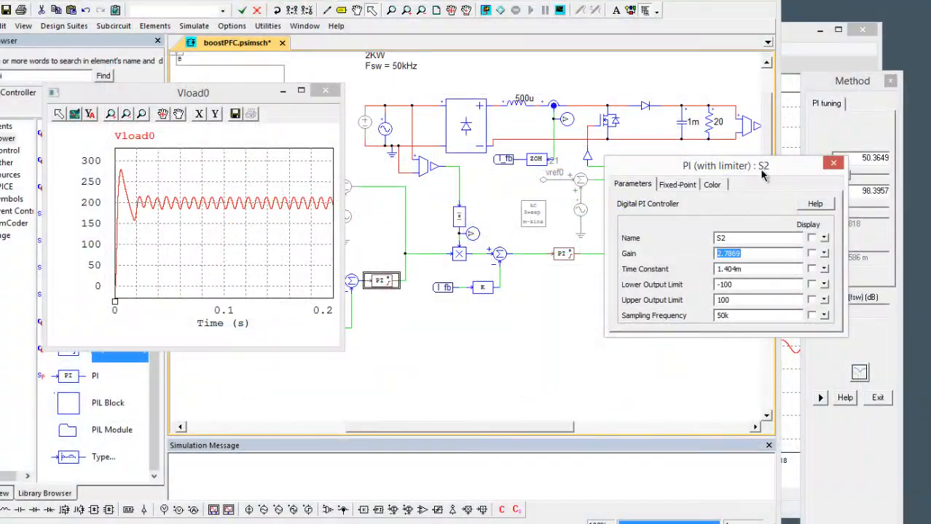
drag(762, 172, 700, 175)
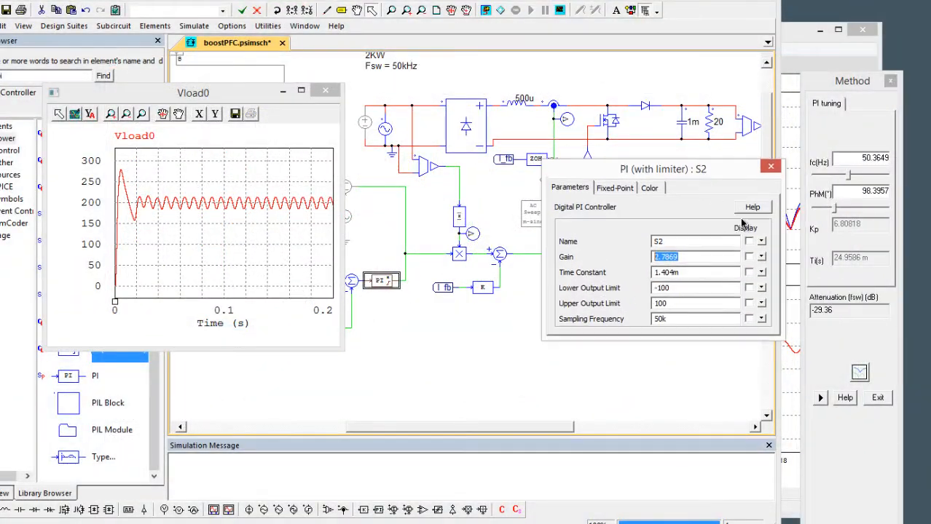
text(6.808)
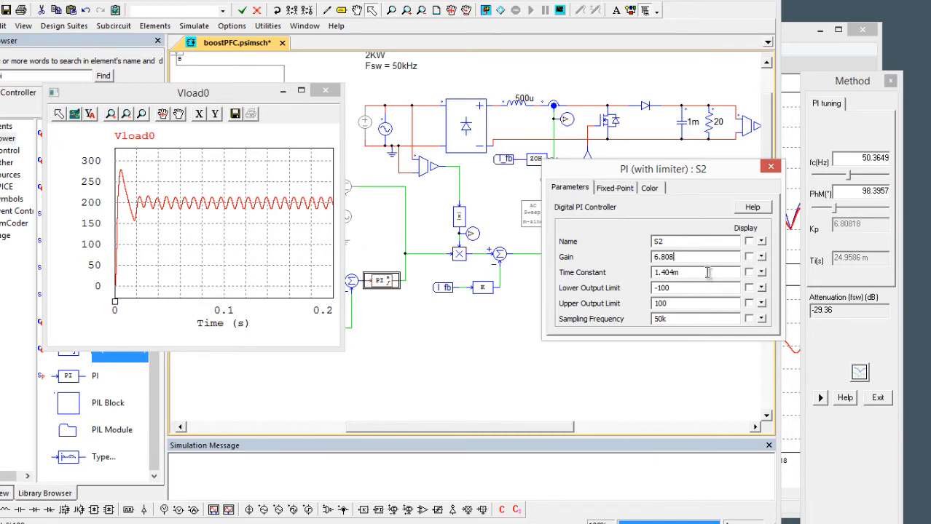
key(Tab)
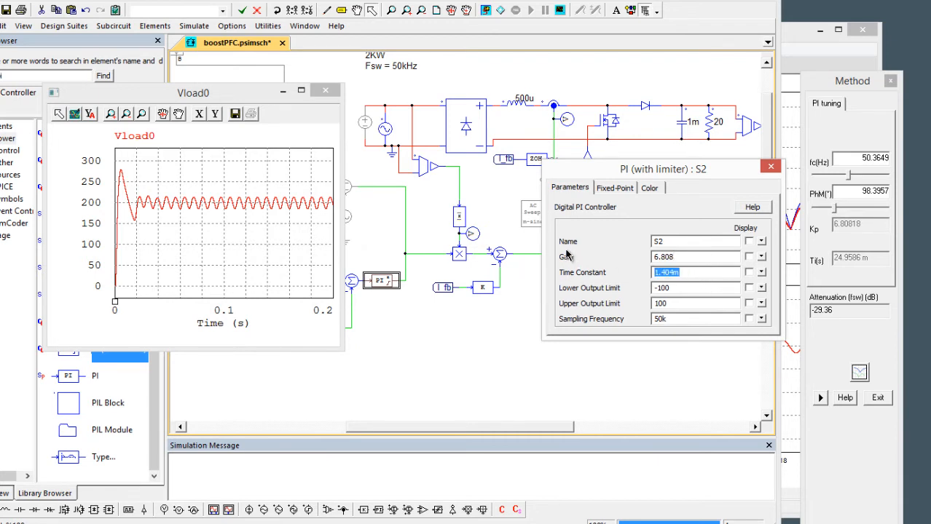
text(240.)
text(9586)
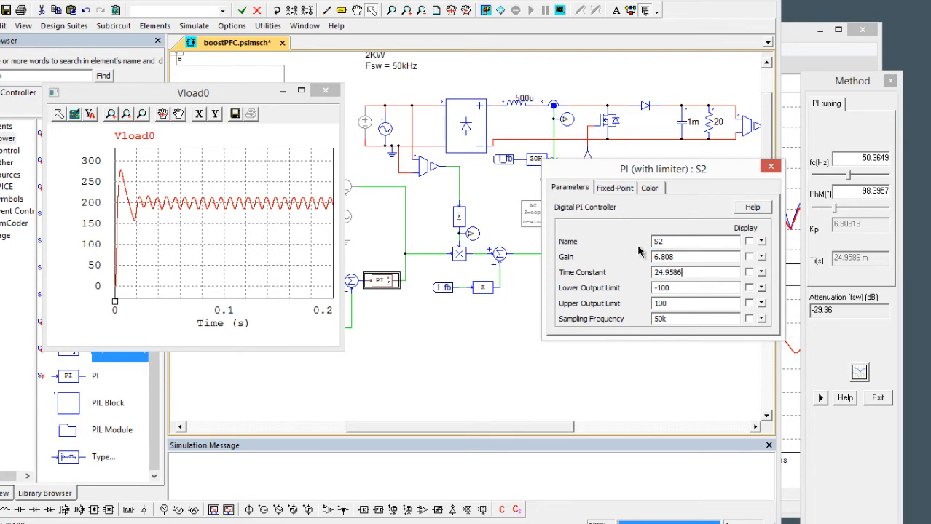
text(m)
click(487, 10)
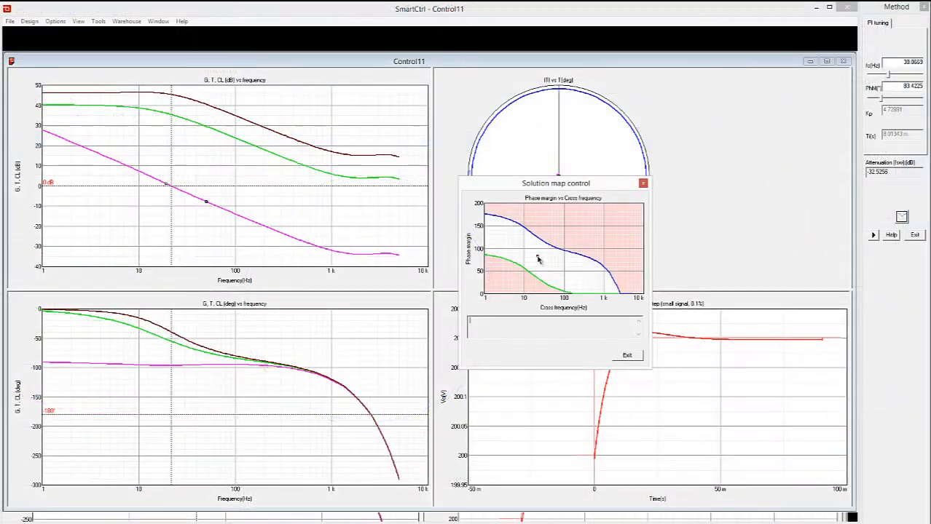
Step: In SmartCtrl, move the PI operating point to a cross frequency of about 19 Hz with a phase margin of about 53°
click(536, 261)
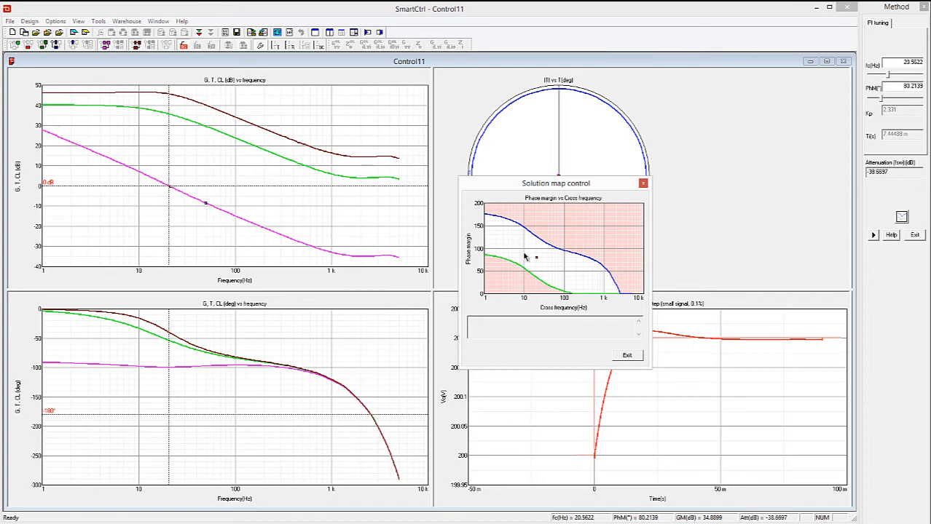
drag(536, 260, 536, 272)
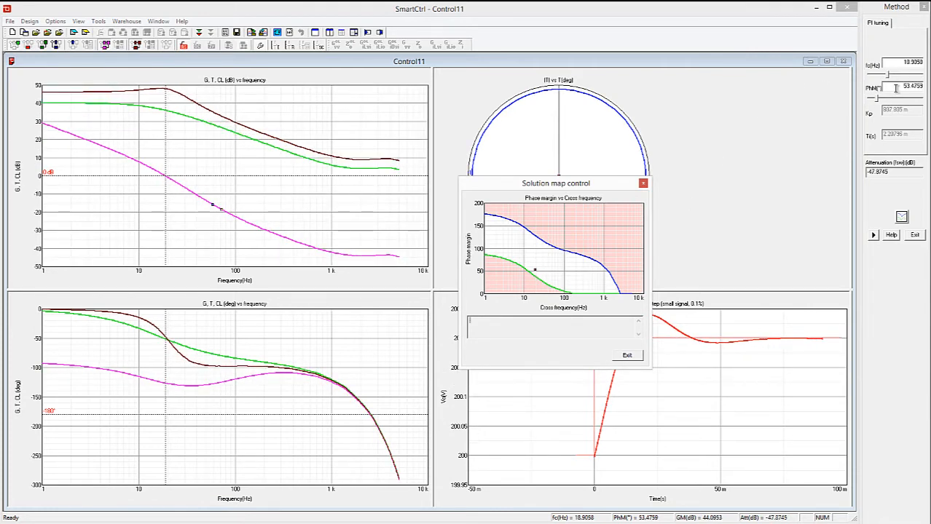
click(816, 7)
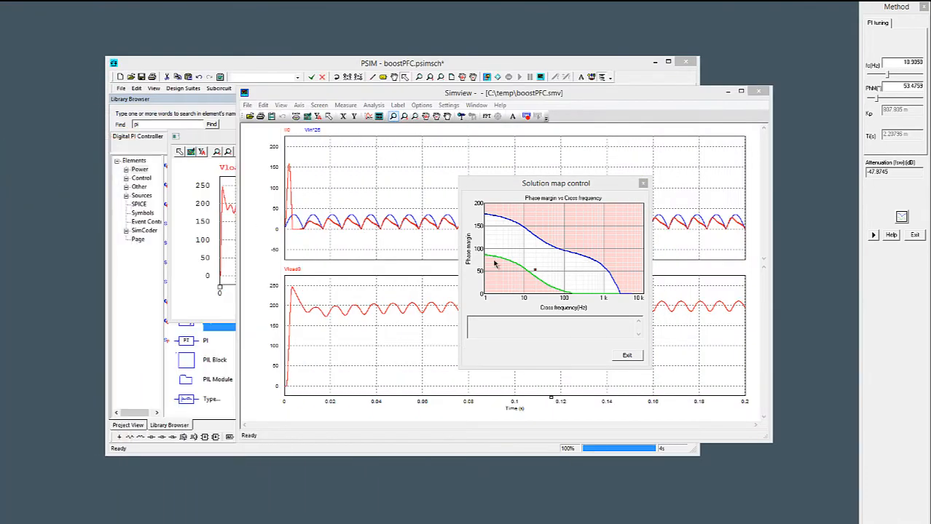
Step: Return to PSIM, set the outer PI's gain to 807.805m and time constant to 2.20796m, and rerun the simulation
click(431, 66)
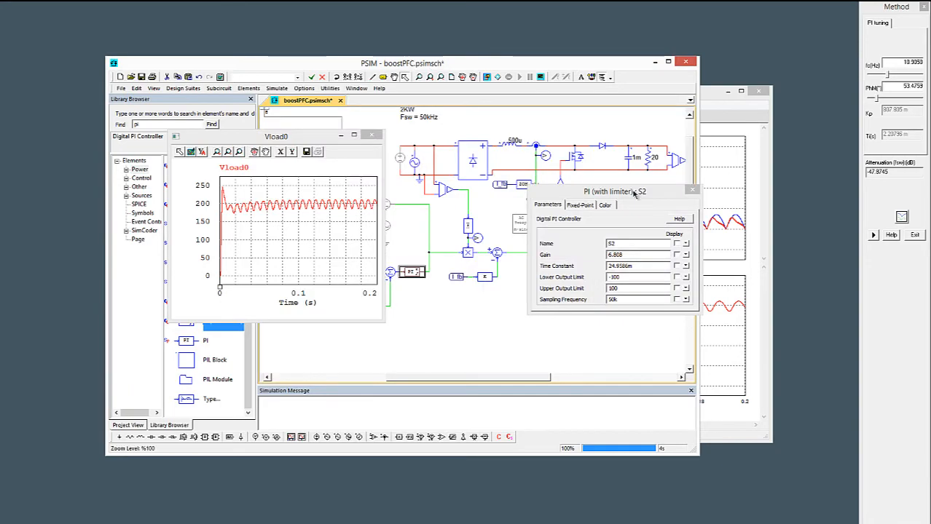
drag(894, 10, 757, 105)
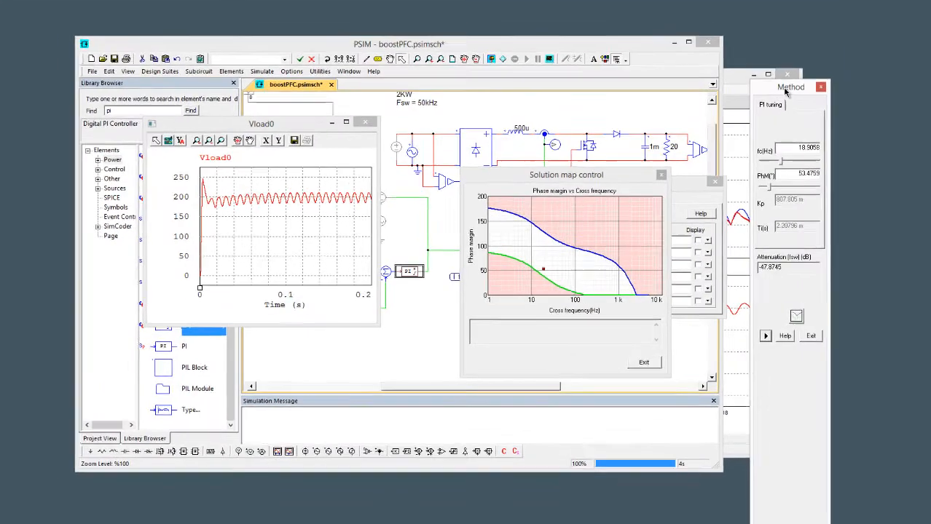
click(659, 196)
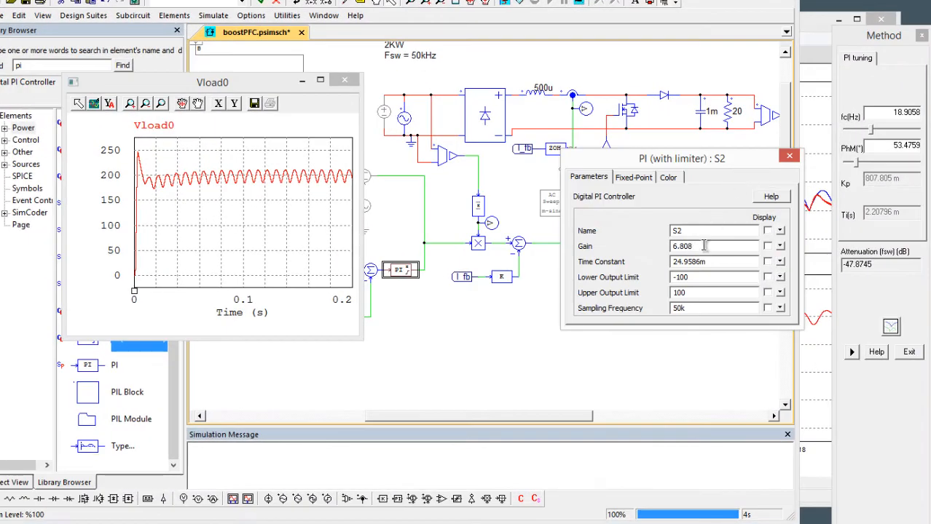
double_click(703, 246)
text(18.)
text(805)
text(m)
key(Tab)
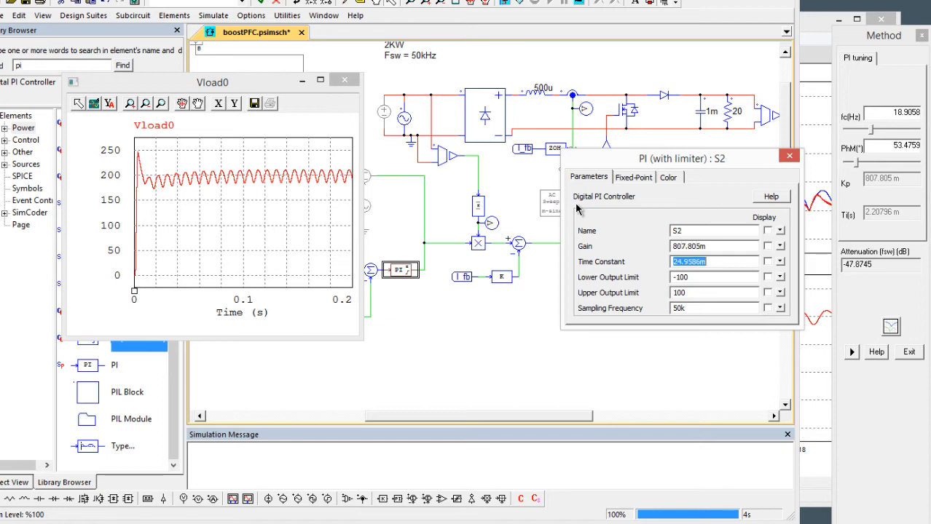
text(2.)
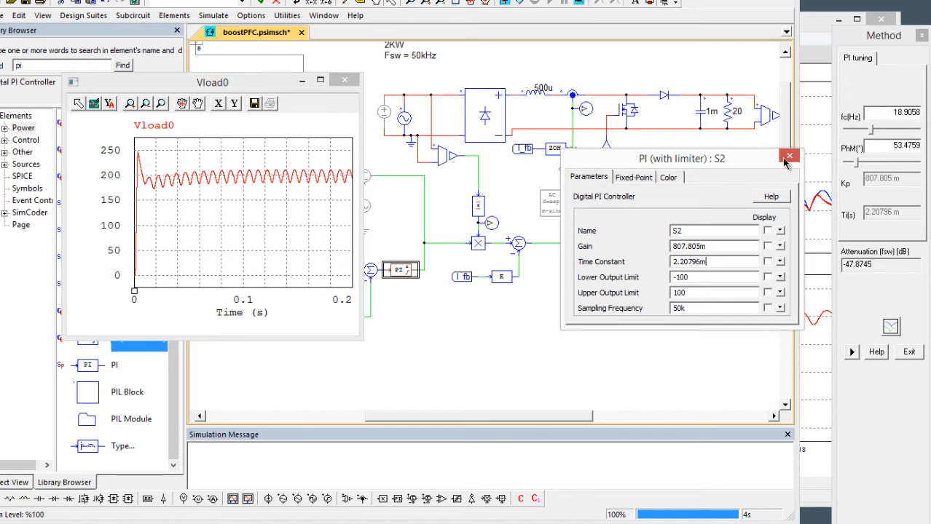
click(791, 155)
click(502, 4)
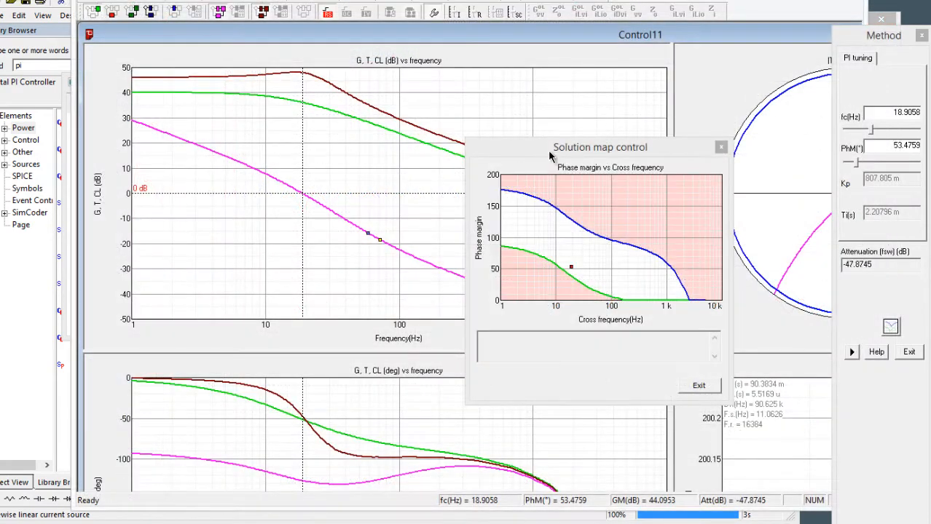
Step: Switch to the Simview waveforms, zoom into the steady-state cycles from about 0.10 to 0.19 s, and measure the power factor of il0 versus Vin*25
drag(593, 151, 930, 231)
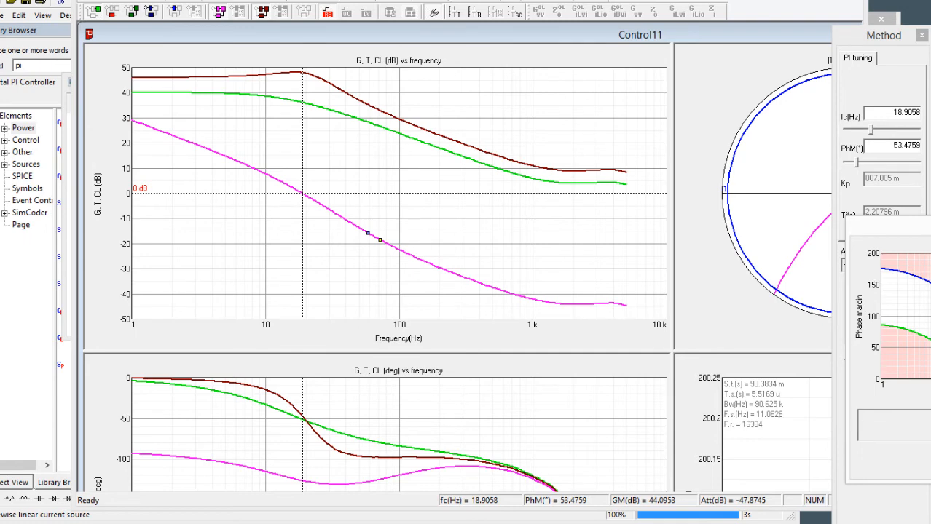
click(29, 1)
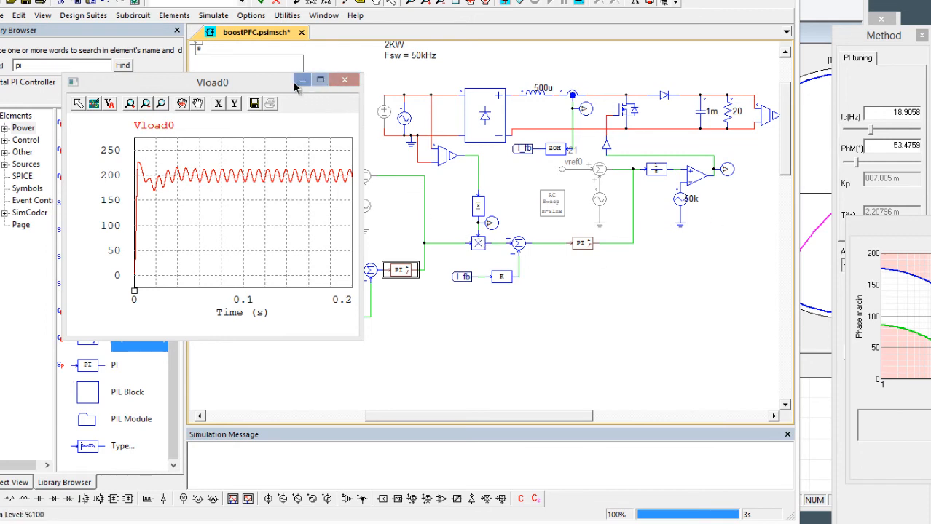
drag(295, 85, 193, 92)
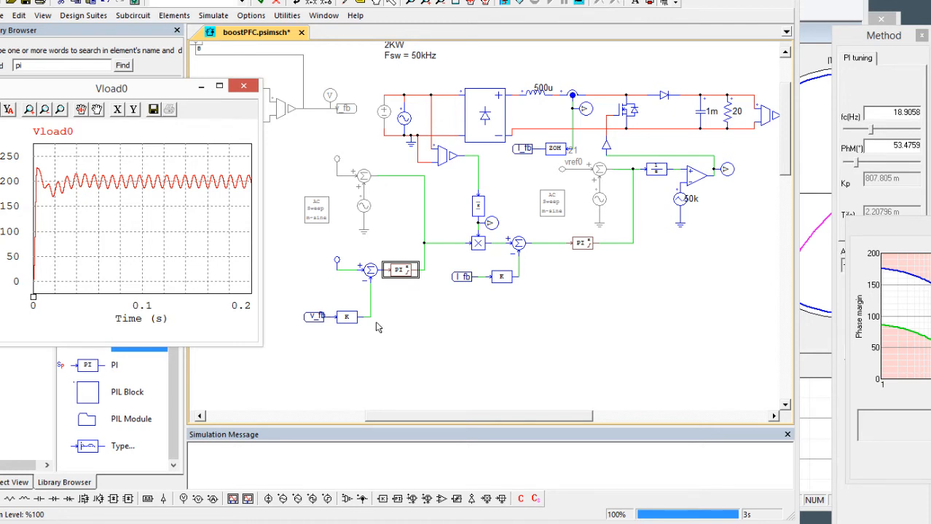
drag(386, 324, 430, 319)
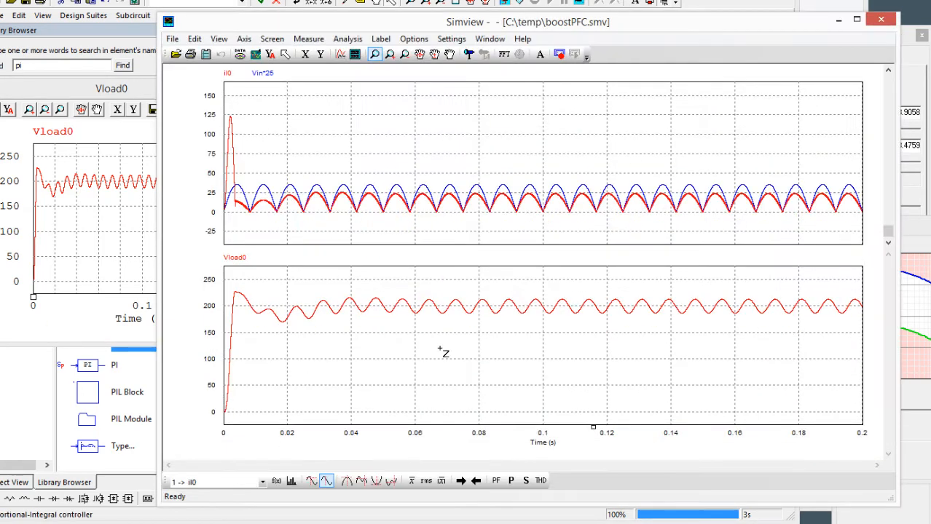
drag(552, 171, 838, 226)
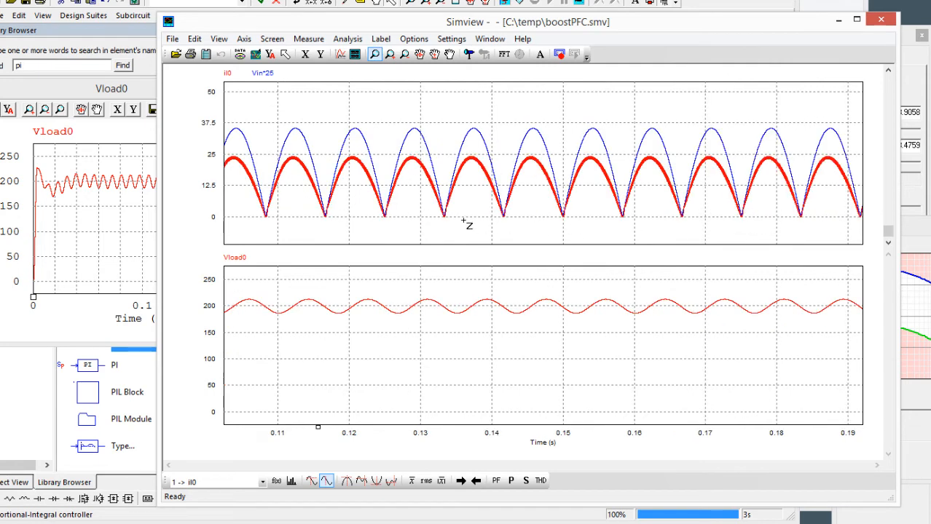
click(495, 480)
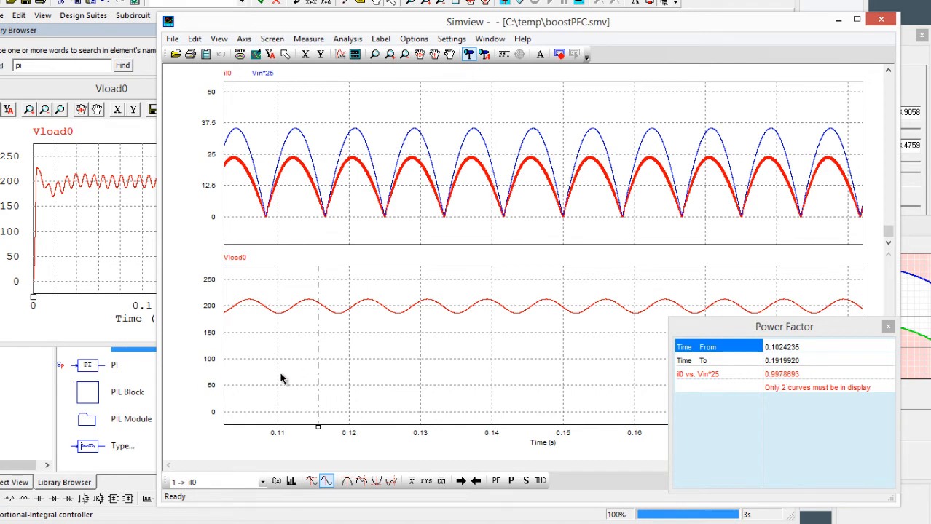
Step: Return to PSIM, close the Vload0 plot, and check the analog circuit's AC-sweep injection, input source, output AC probe and voltage sensor
click(555, 4)
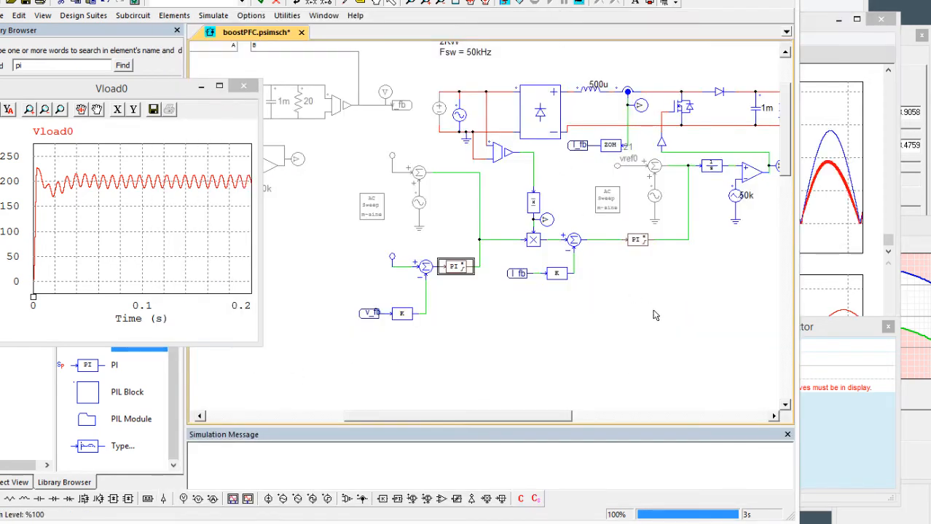
mouse_move(621, 312)
mouse_down()
mouse_move(636, 316)
mouse_move(537, 303)
mouse_move(608, 317)
mouse_up()
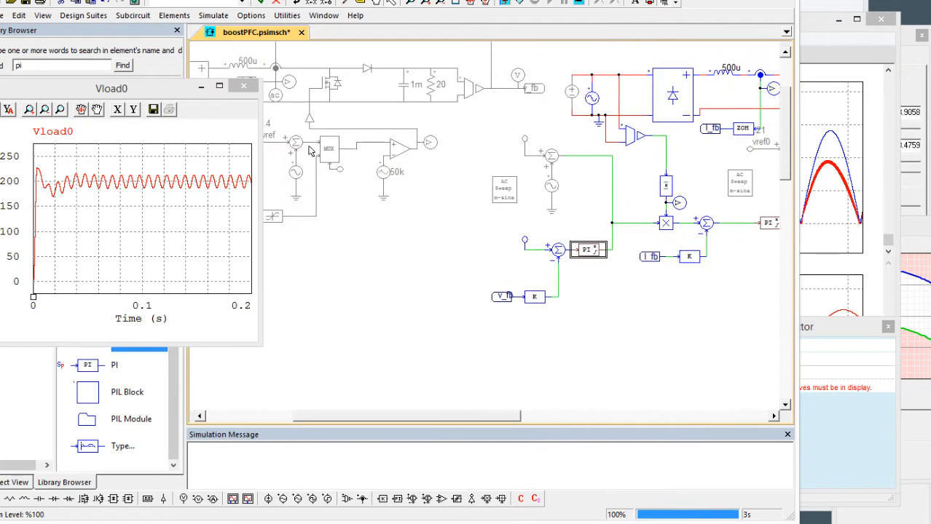
click(243, 86)
drag(326, 280, 323, 300)
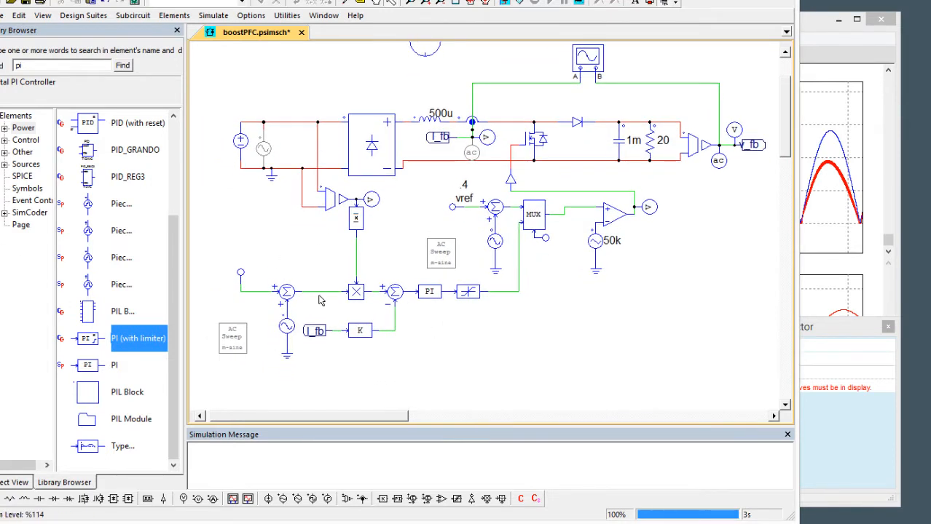
drag(226, 243, 318, 385)
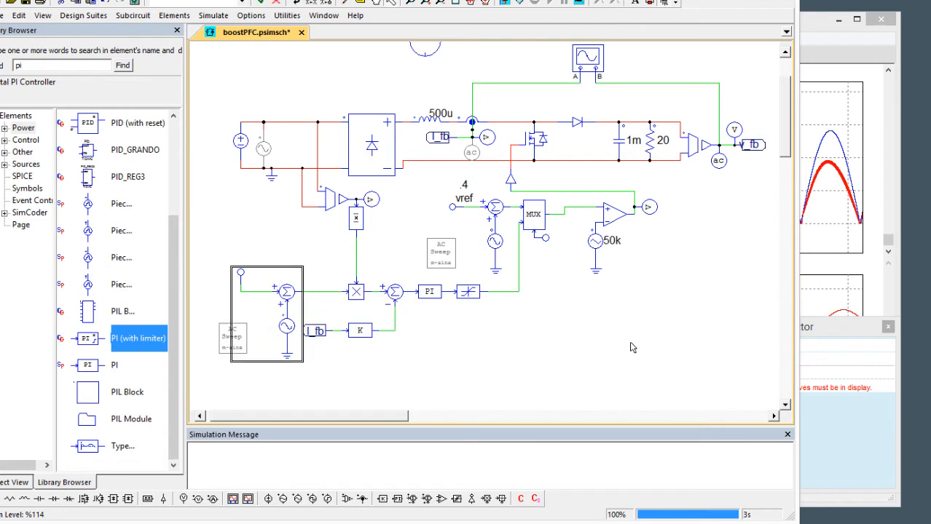
click(609, 348)
drag(205, 239, 309, 386)
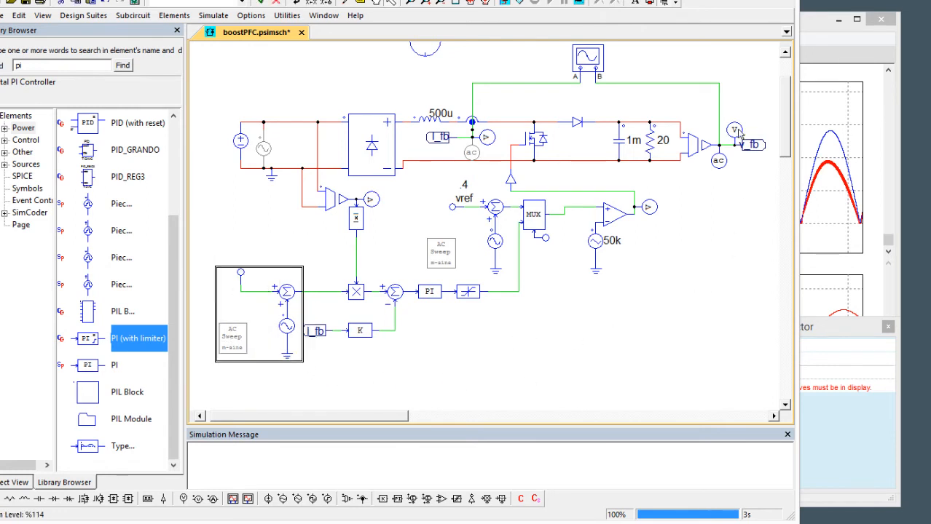
drag(231, 113, 279, 201)
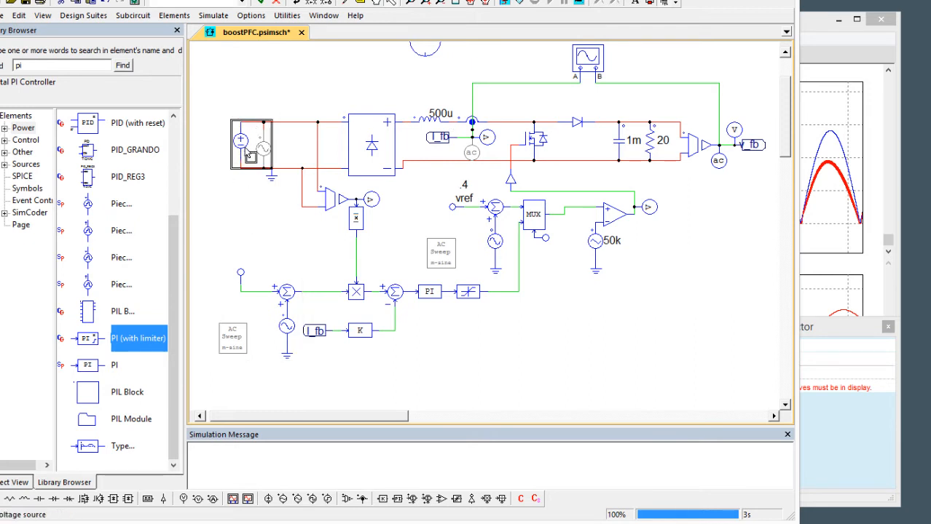
click(731, 214)
click(720, 160)
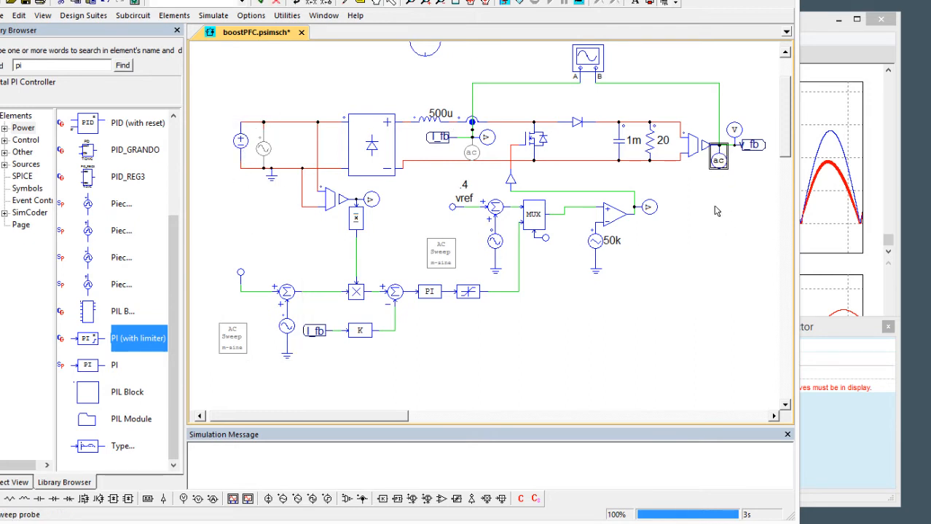
double_click(698, 146)
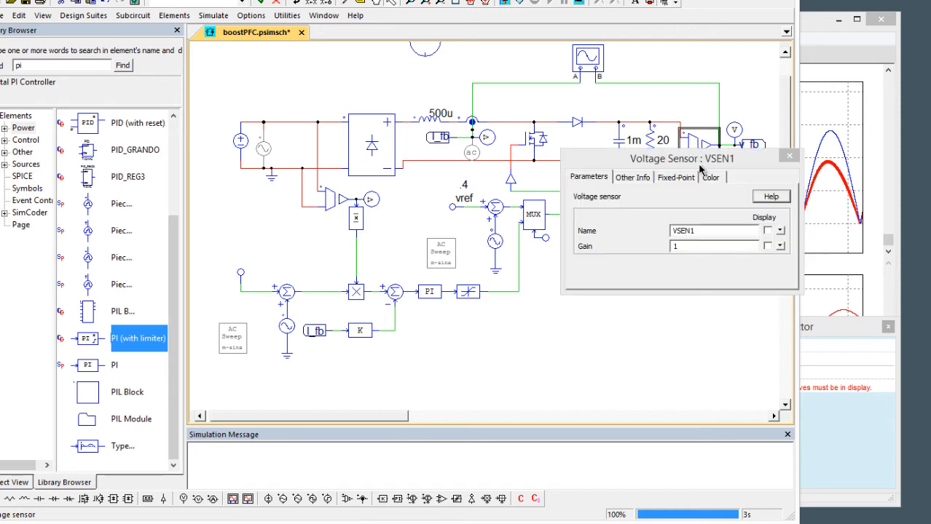
click(779, 162)
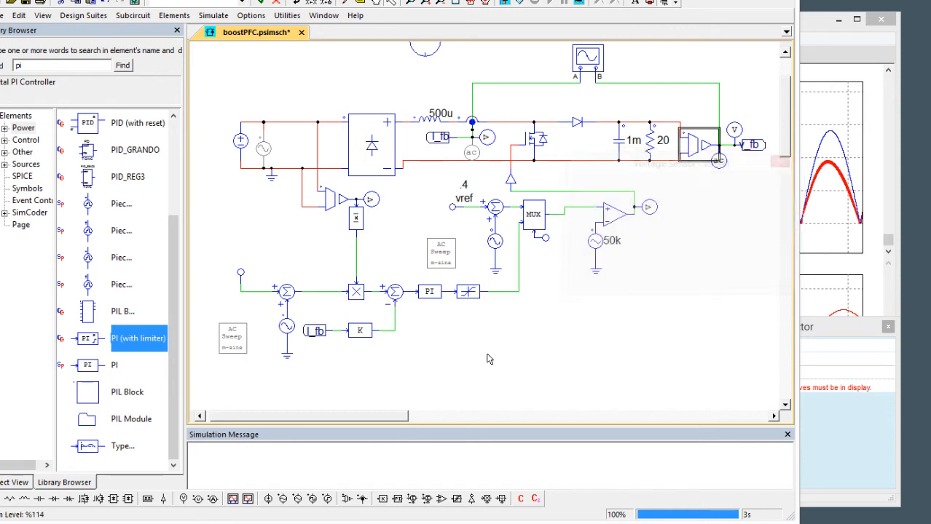
Step: Run the analog circuit's time-domain simulation and show the output voltage probe's waveform while it runs
click(232, 337)
click(496, 7)
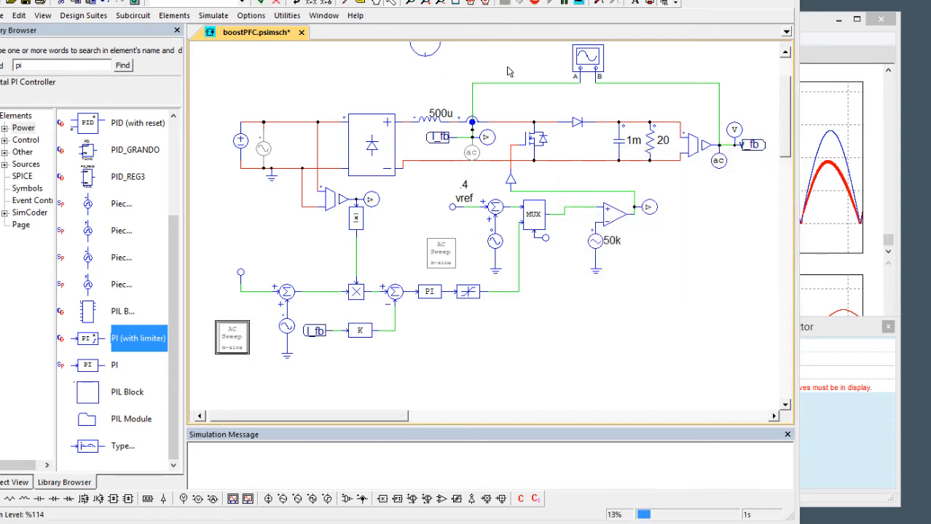
right_click(734, 131)
click(800, 258)
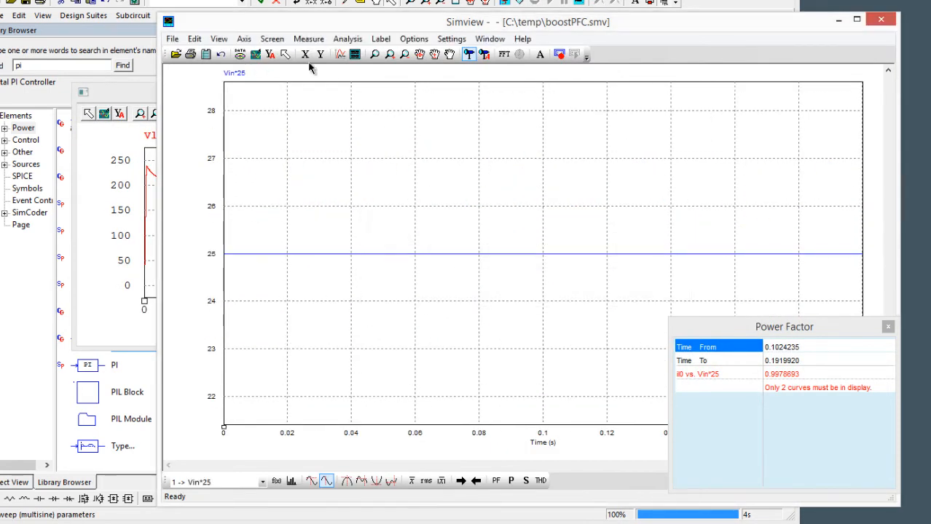
Step: Add the Vload curve on a separate Simview screen below the Vin*25 curve
click(355, 55)
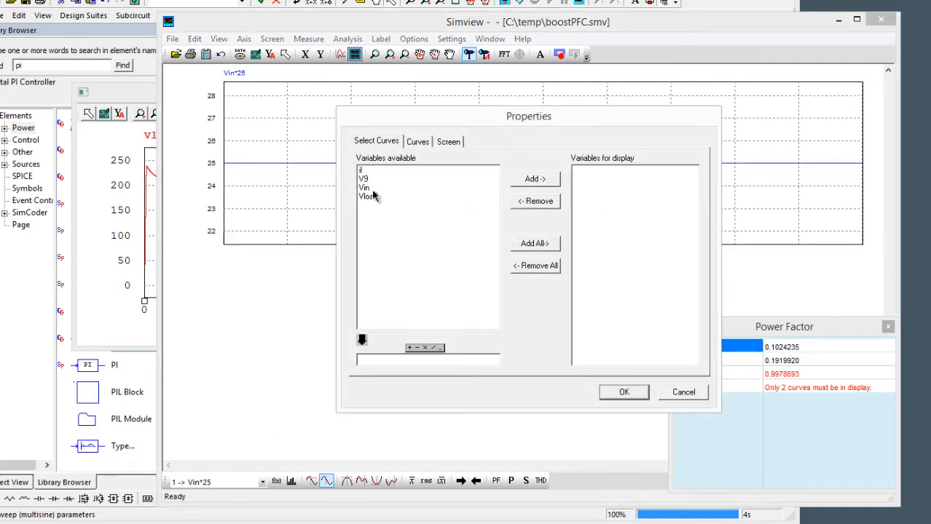
double_click(367, 199)
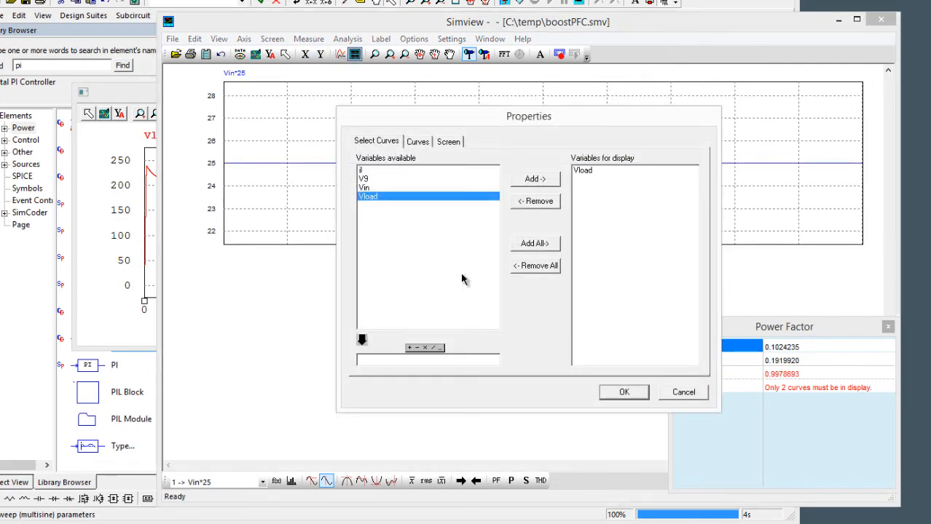
click(622, 394)
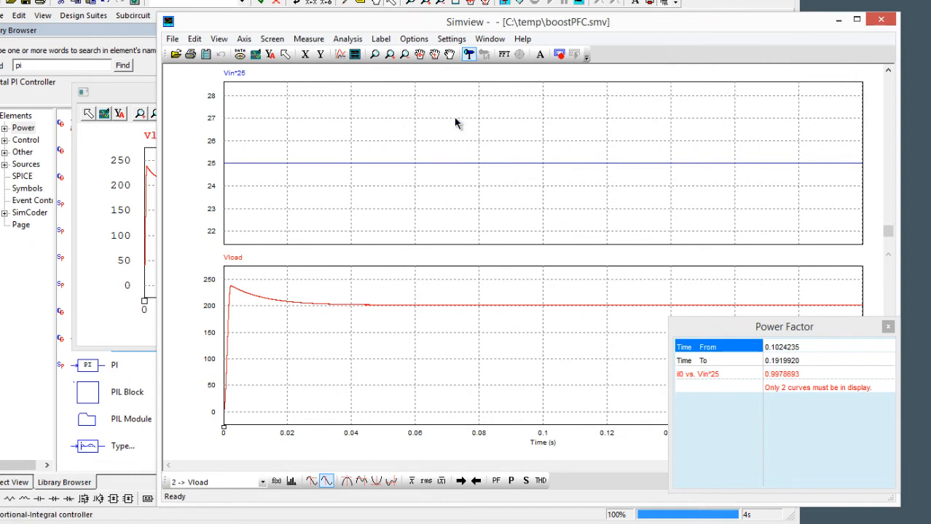
Step: Return to PSIM, set the analog outer loop's AC sweep to a 100m steady state time and 10k end frequency, and check its source vsin4
click(509, 2)
click(351, 92)
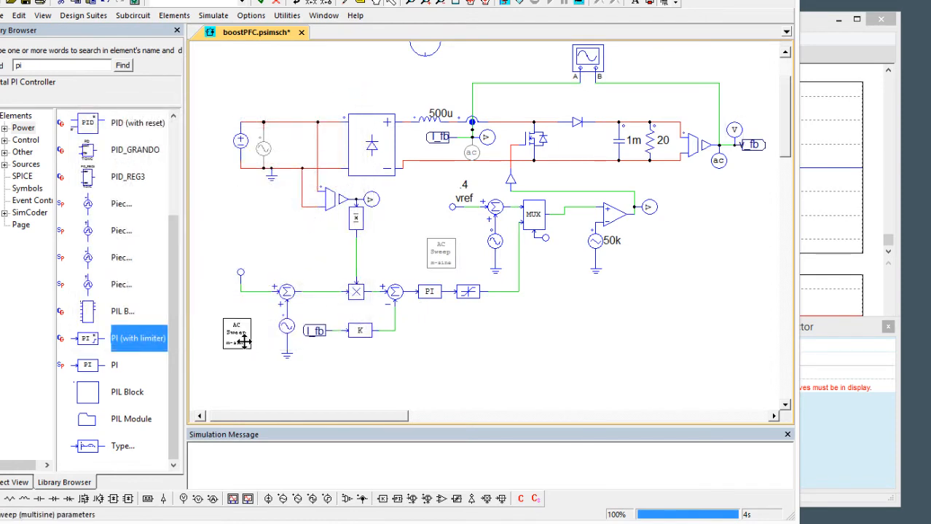
double_click(253, 344)
double_click(710, 356)
text(100m)
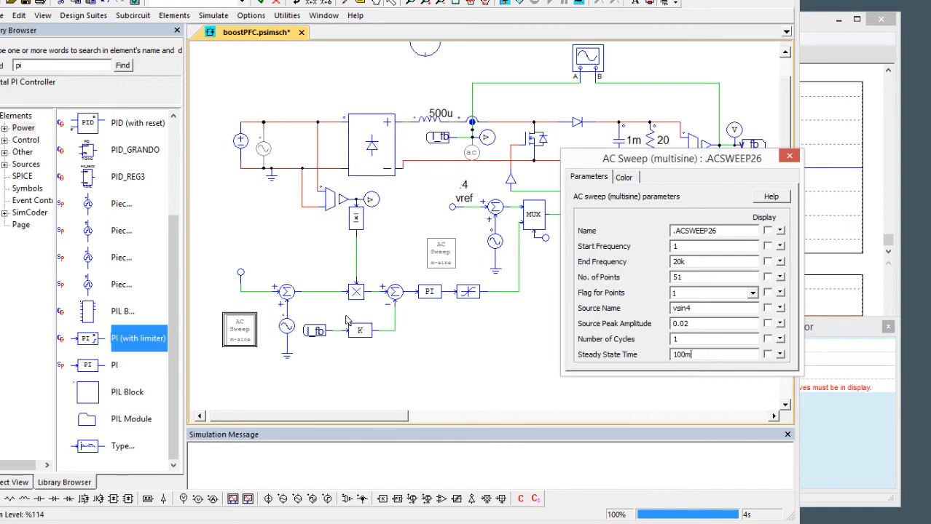
double_click(690, 262)
text(10k)
double_click(289, 325)
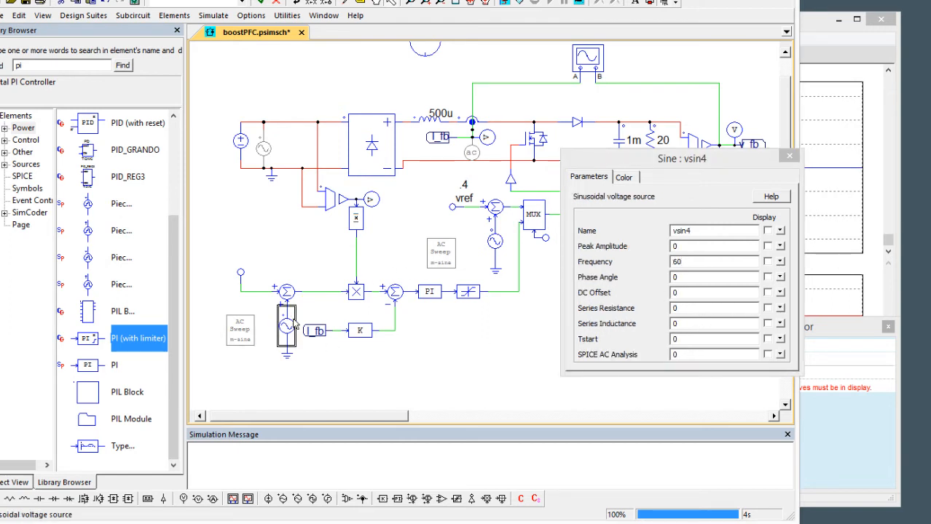
double_click(240, 329)
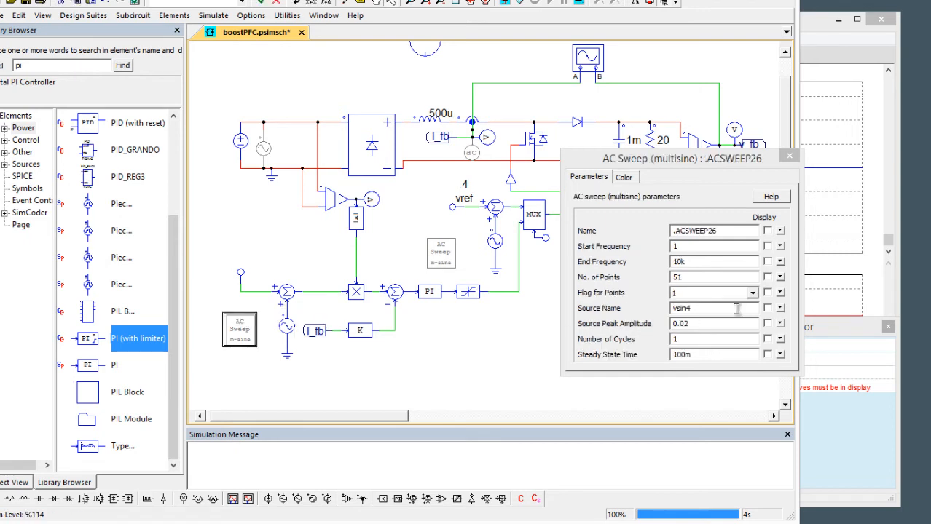
click(703, 325)
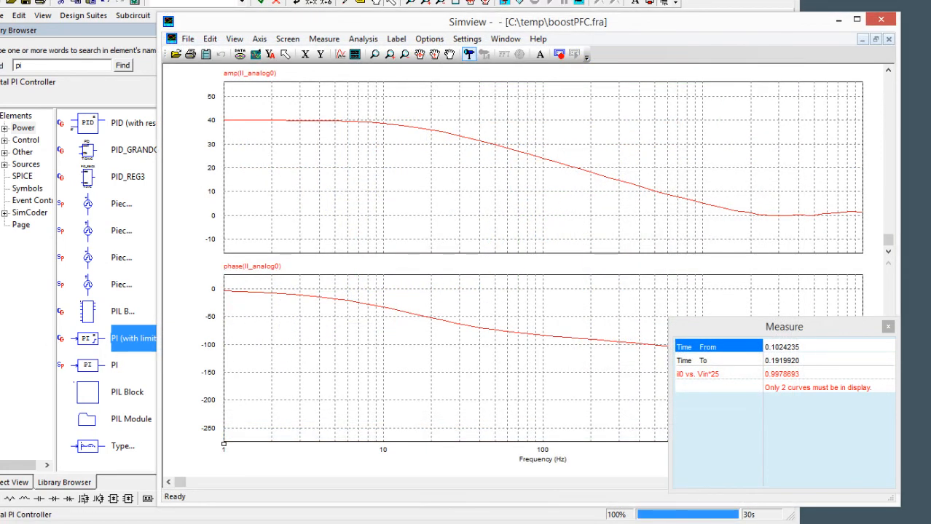
Step: Close the Measure window over the frequency response, switch to SmartCtrl, and start a voltage-mode-controlled design from imported frequency response data
drag(756, 328, 846, 177)
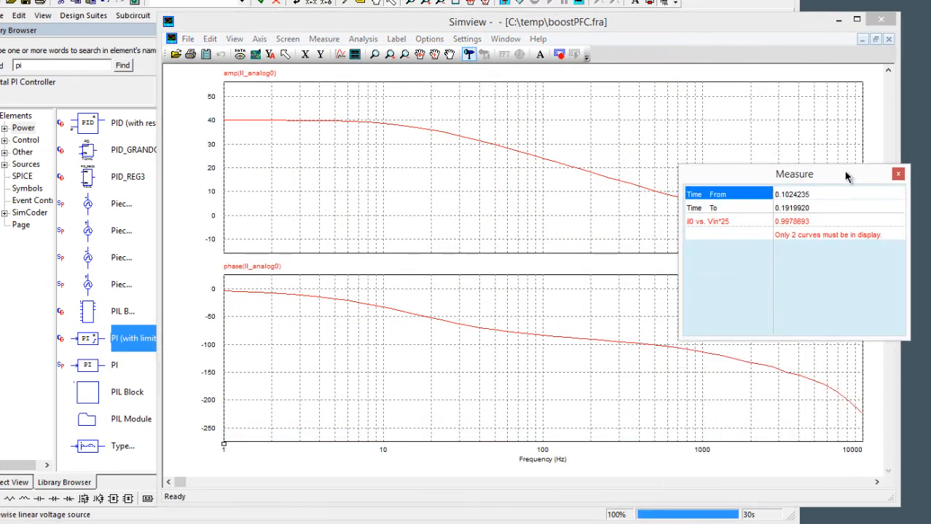
click(897, 174)
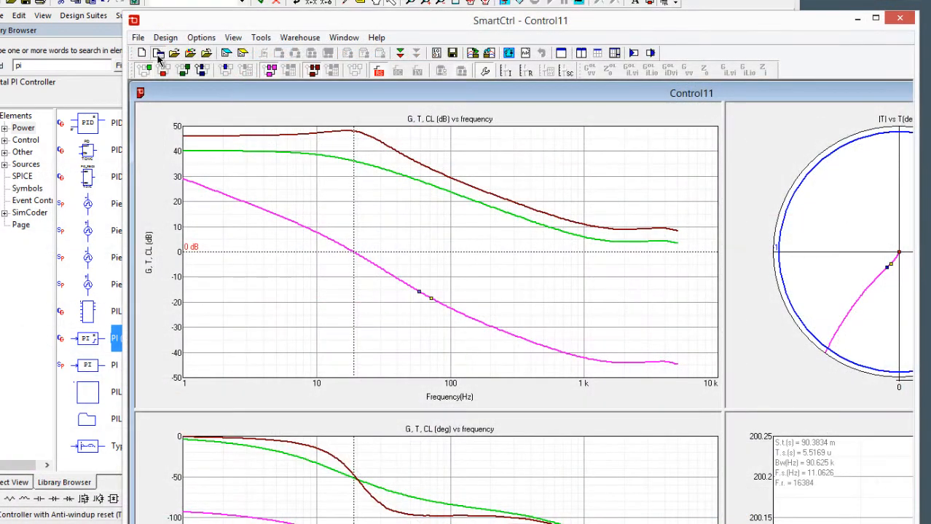
click(158, 55)
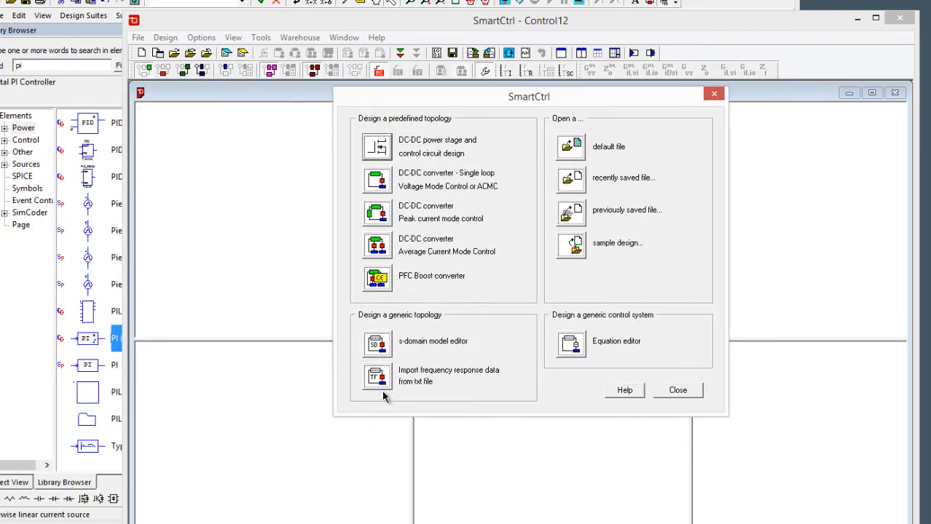
click(377, 376)
click(612, 343)
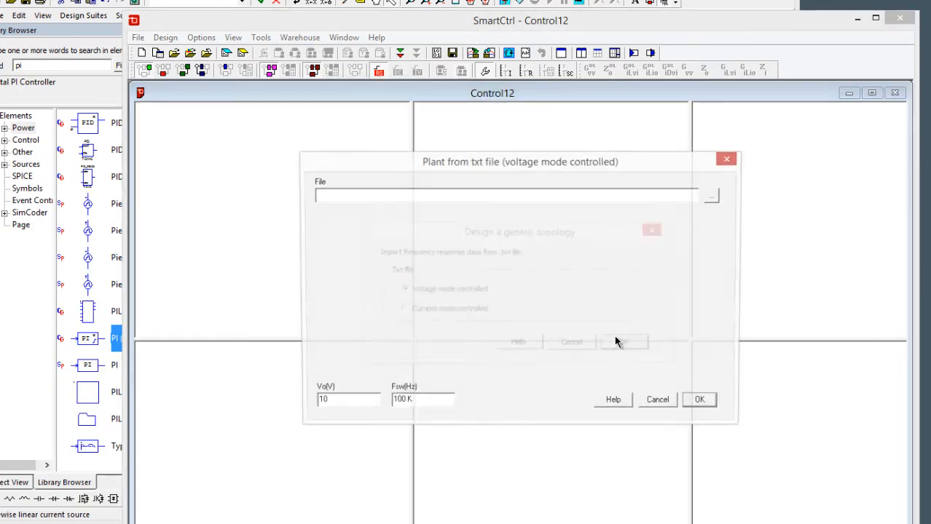
Step: Define the plant with Vo 200 V and Fsw 50k, loading its response from C:\temp\boostPFC.fra
text(200)
key(Tab)
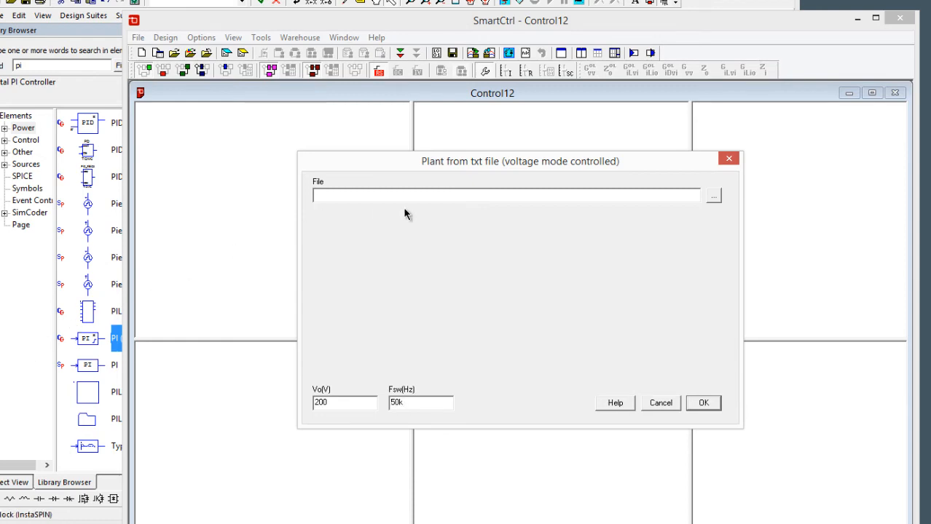
click(713, 196)
click(500, 218)
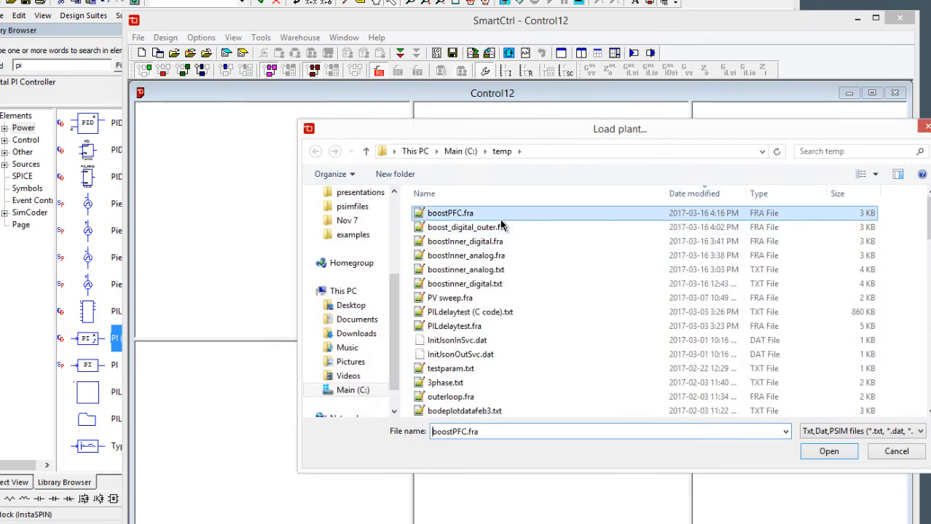
click(834, 449)
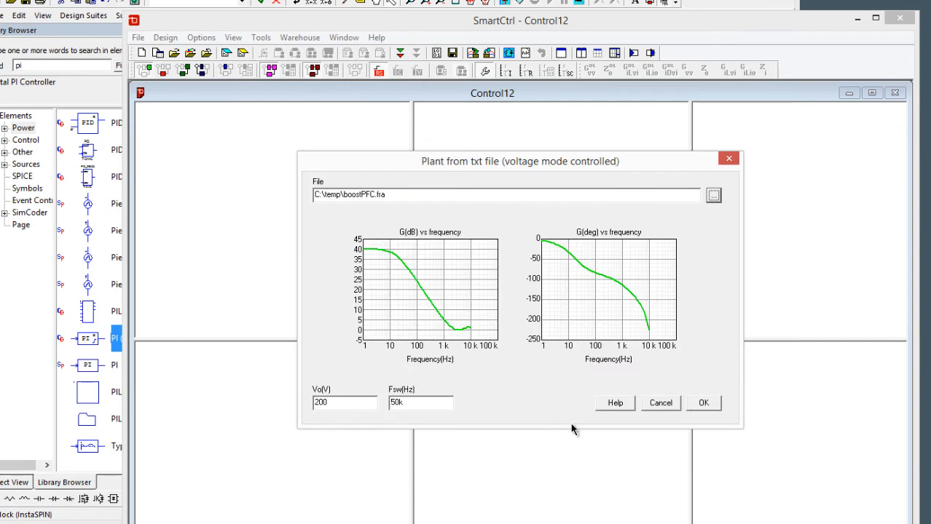
click(700, 404)
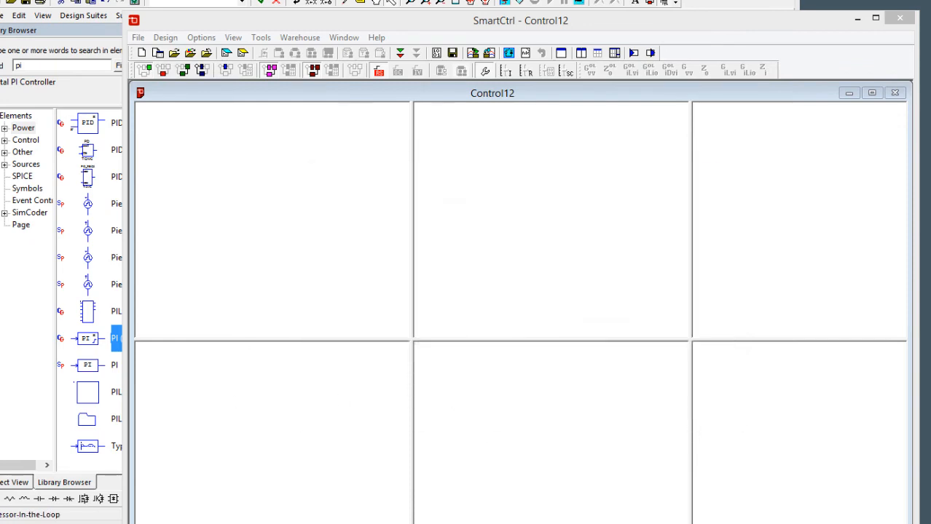
Step: Add an isolated V. sensor to the loop with Vref 1 V and its gain calculated from Vref/Vo
click(479, 384)
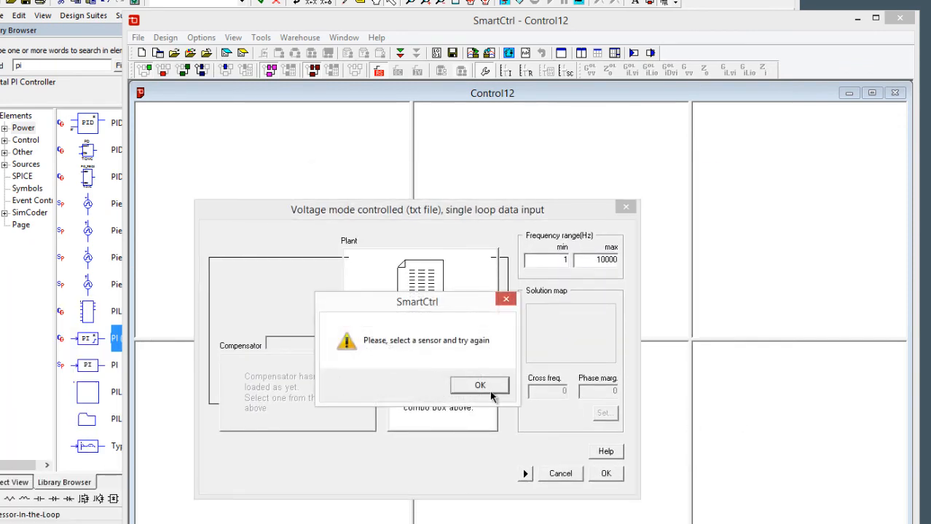
click(479, 386)
click(493, 345)
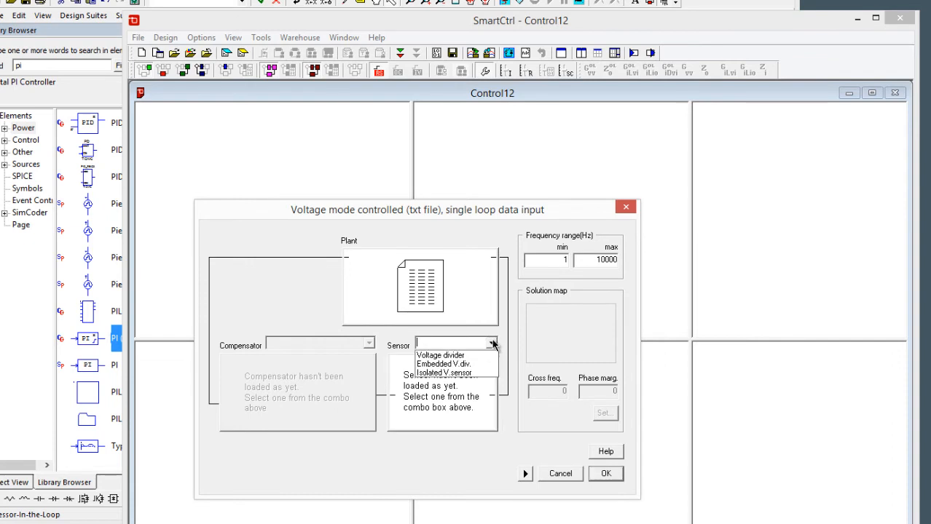
click(466, 373)
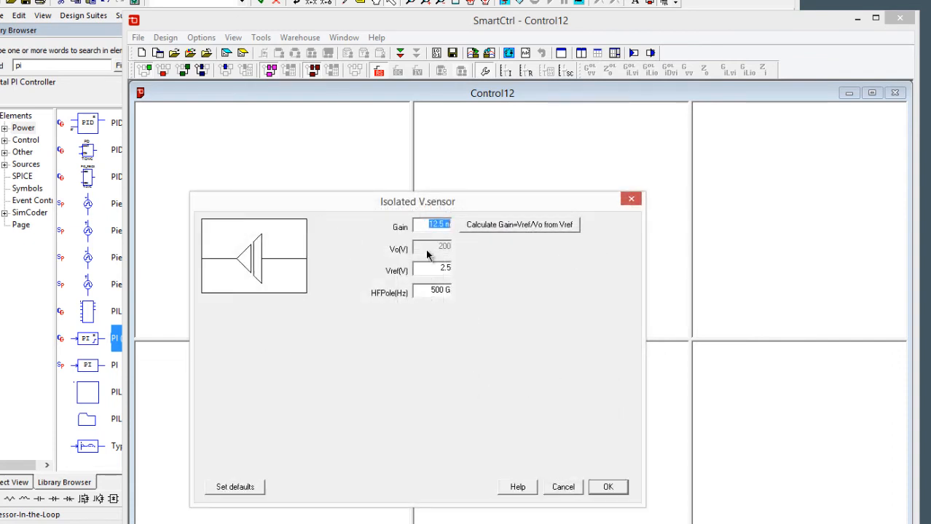
drag(430, 265, 536, 266)
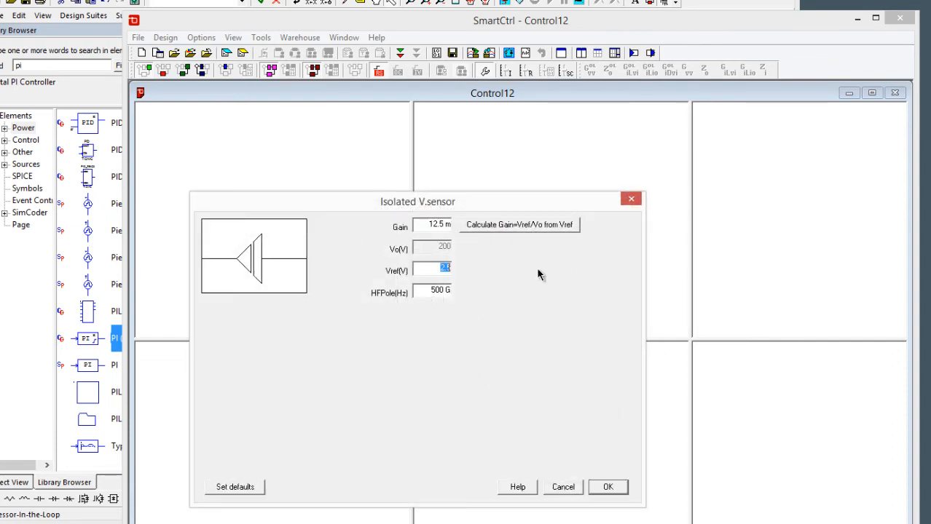
text(1)
click(531, 227)
click(608, 491)
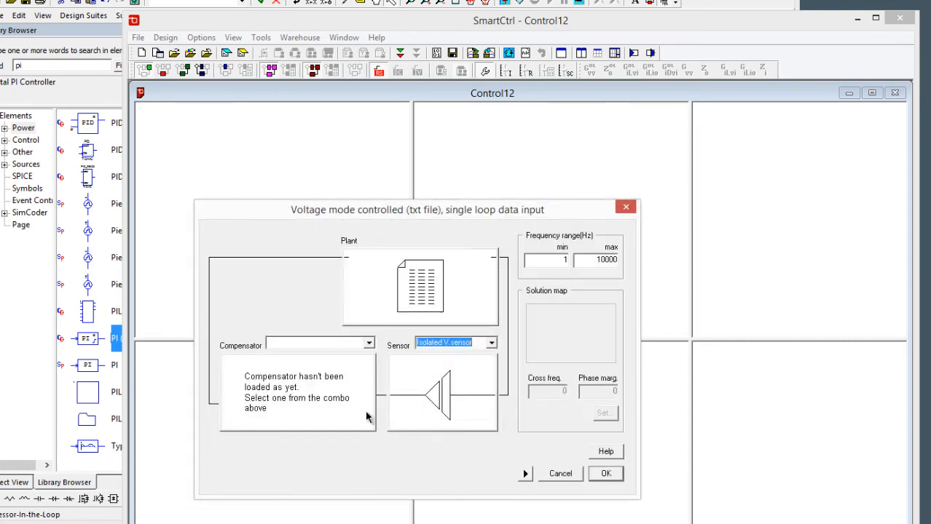
Step: Add a PI compensator with ramp values Vp 1 V, Vv 0 V and tr 19.6u
click(368, 343)
click(323, 375)
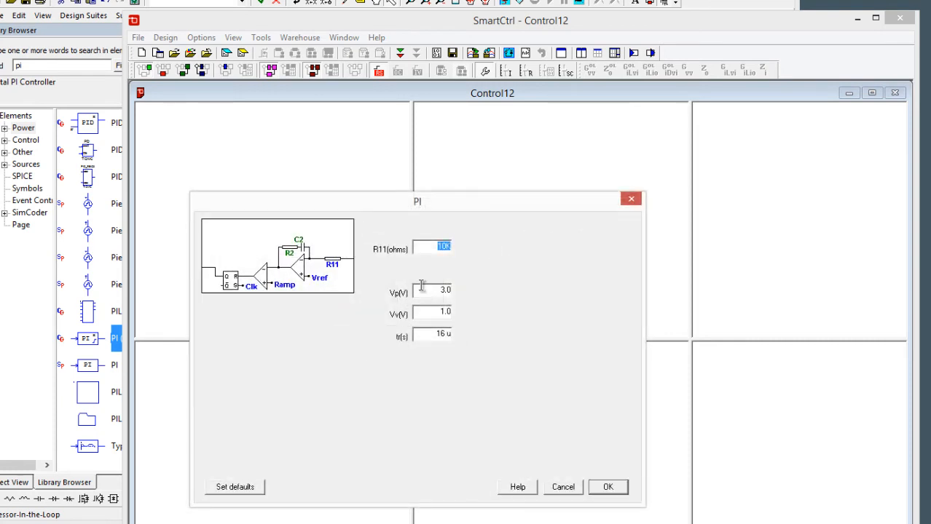
drag(422, 288, 554, 350)
text(10)
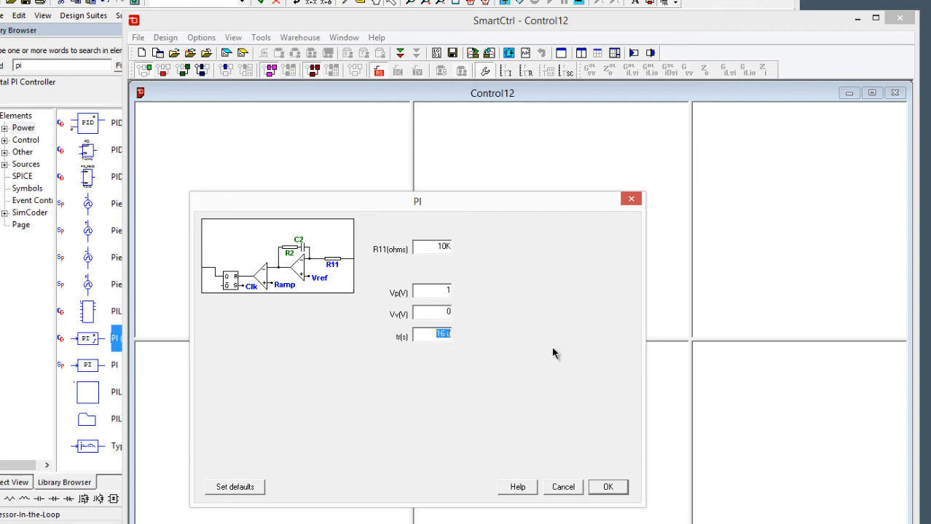
text(19.6u)
click(621, 495)
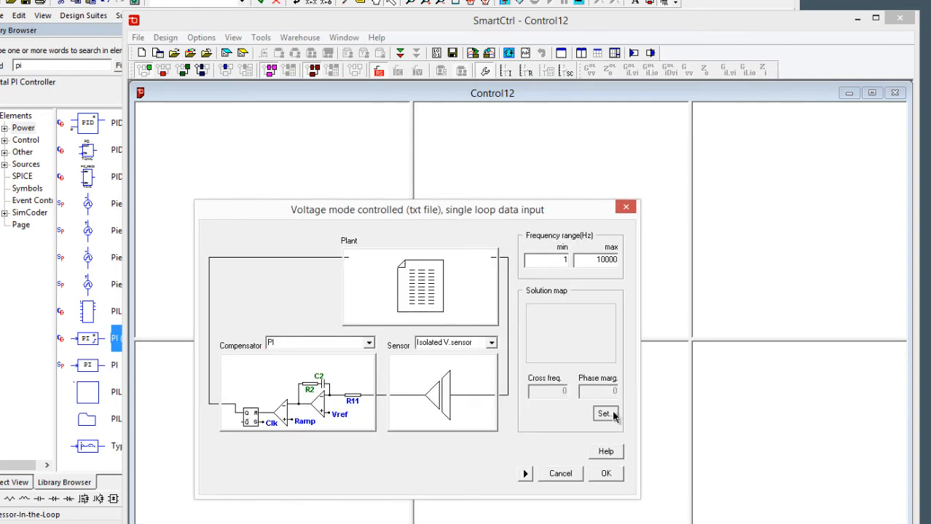
Step: Choose a crossover of about 130 Hz with about 77° phase margin on the solution map and generate the design
click(615, 415)
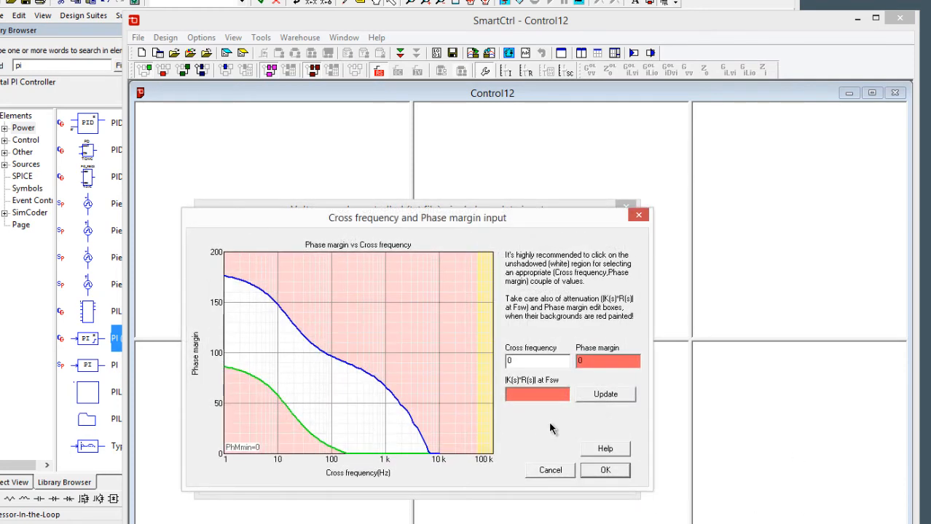
click(337, 376)
click(618, 477)
click(615, 474)
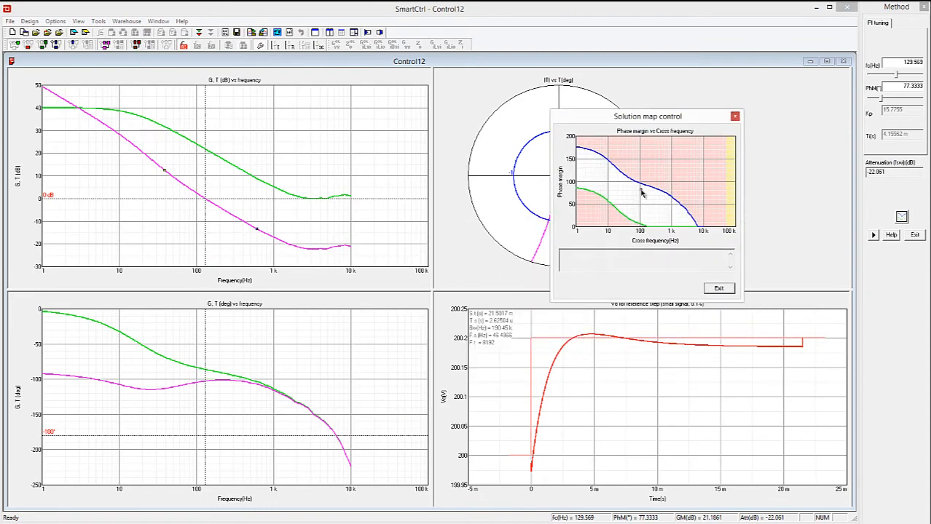
Step: Retune the PI on the solution map to about 58 Hz crossover and 34° phase margin, and switch to PSIM
drag(641, 192, 673, 209)
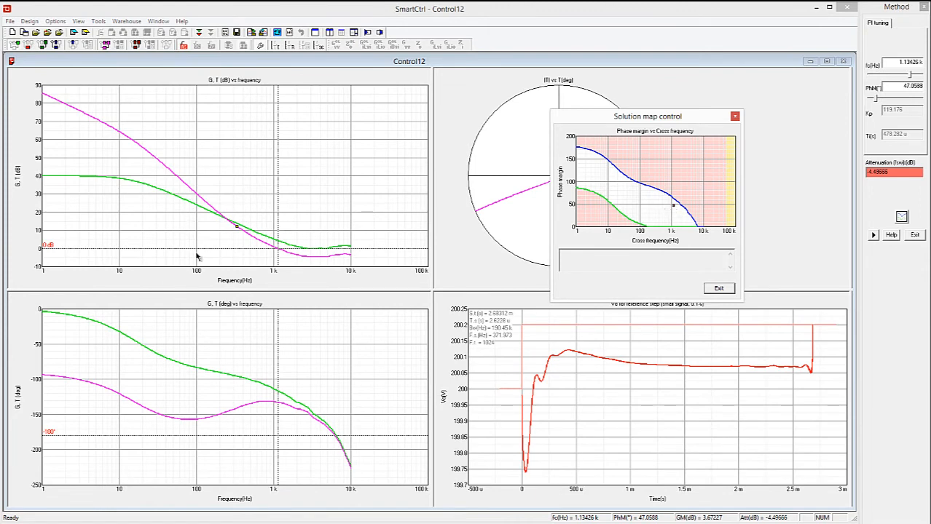
drag(670, 208, 633, 214)
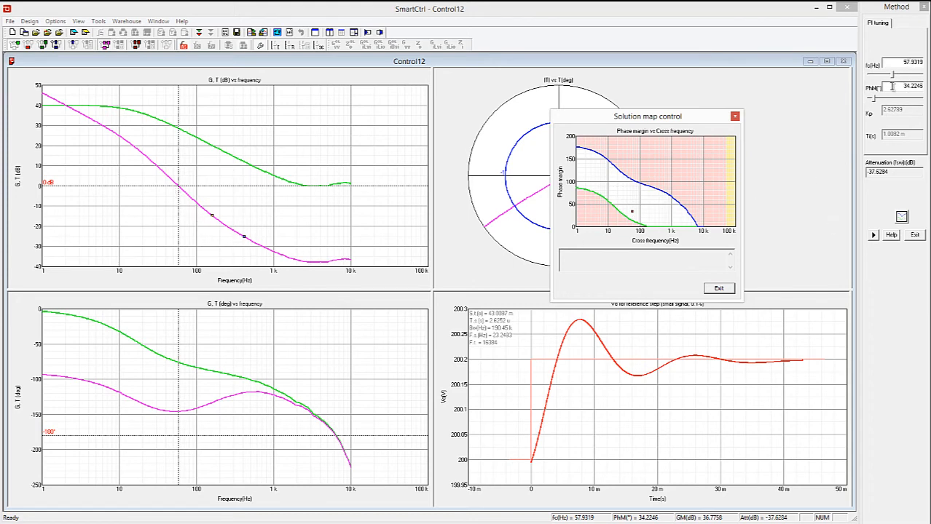
click(816, 7)
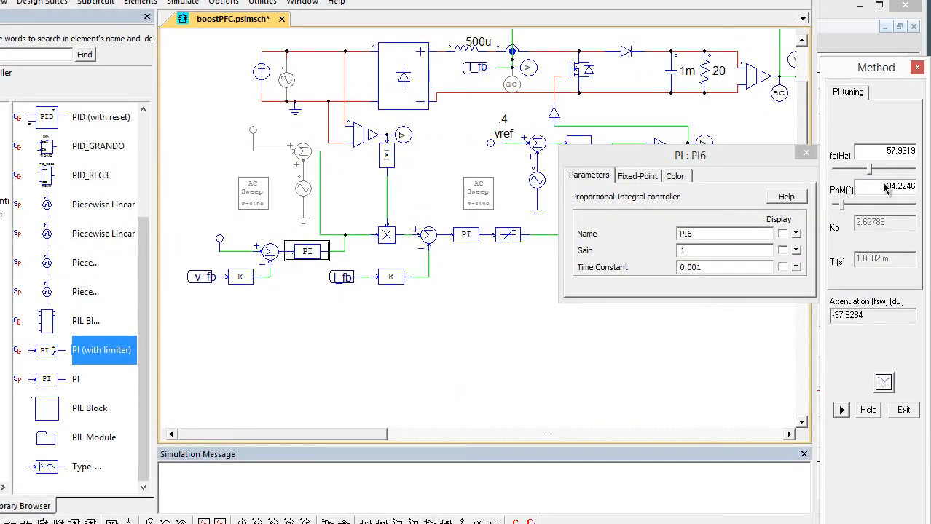
Step: Set the analog outer voltage loop's PI controller PI6 to gain 2.62789 and time constant 1.0082m
click(707, 247)
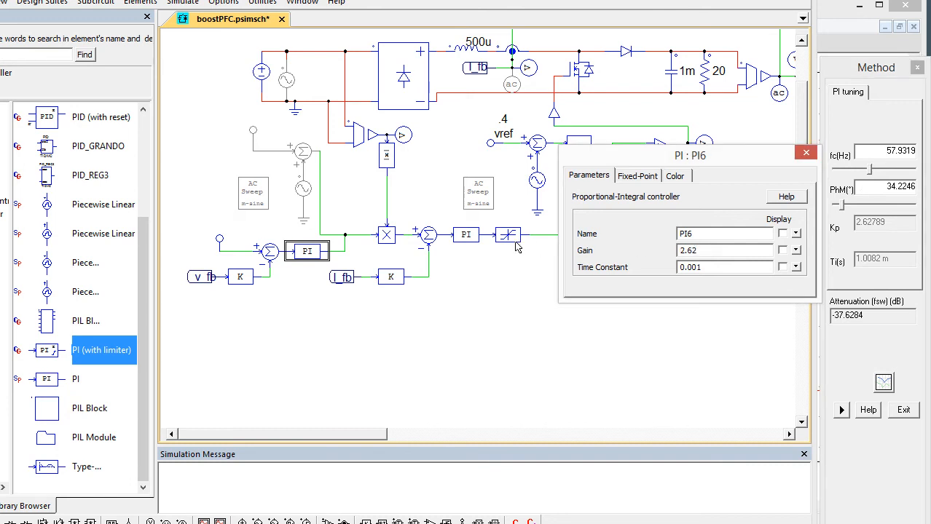
text(2.62789)
key(Tab)
text(1.0082m)
click(805, 152)
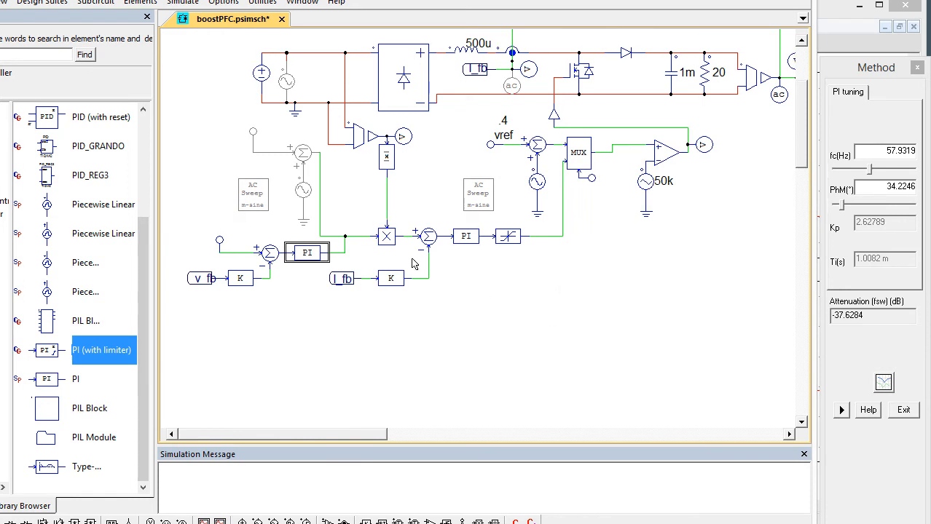
Step: Disable the DC input source of the analog PFC circuit and enable the parallel sinusoidal source
scroll(453, 327, down, 2)
click(228, 149)
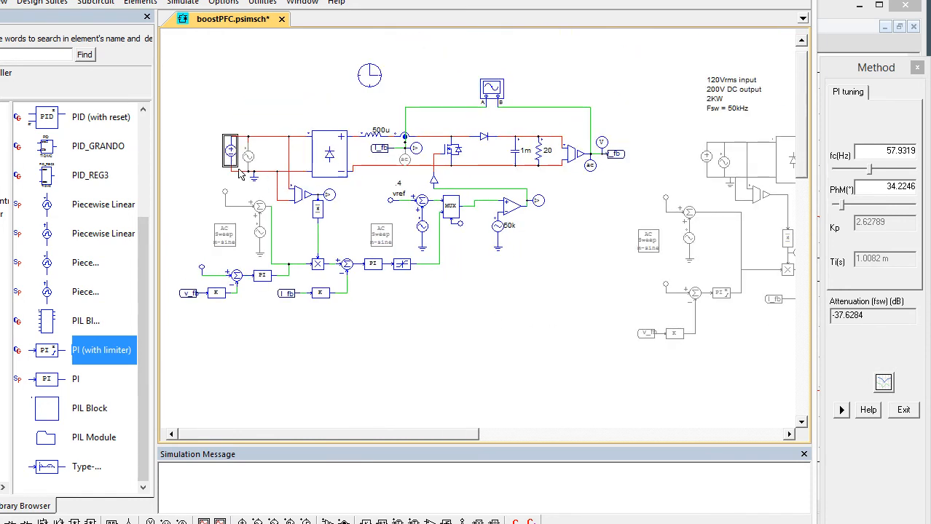
key(ctrl+d)
click(250, 152)
key(ctrl+e)
click(270, 126)
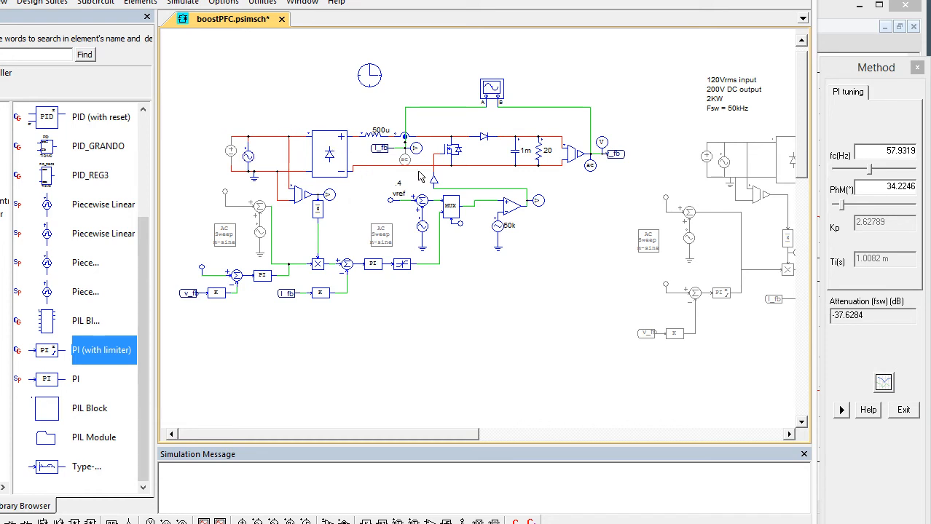
Step: Show Vload's runtime graph, simulate the circuit, and plot il on a second Simview screen below Vload
right_click(600, 143)
click(641, 284)
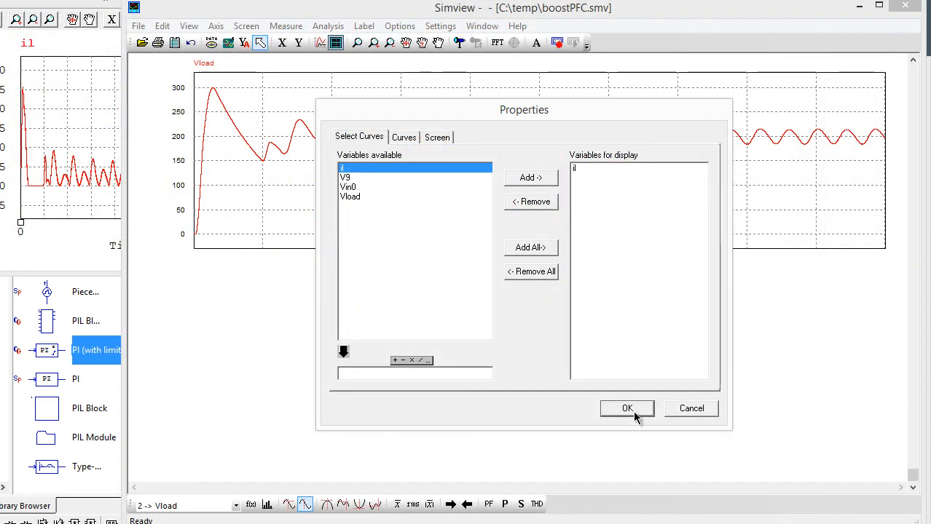
click(632, 413)
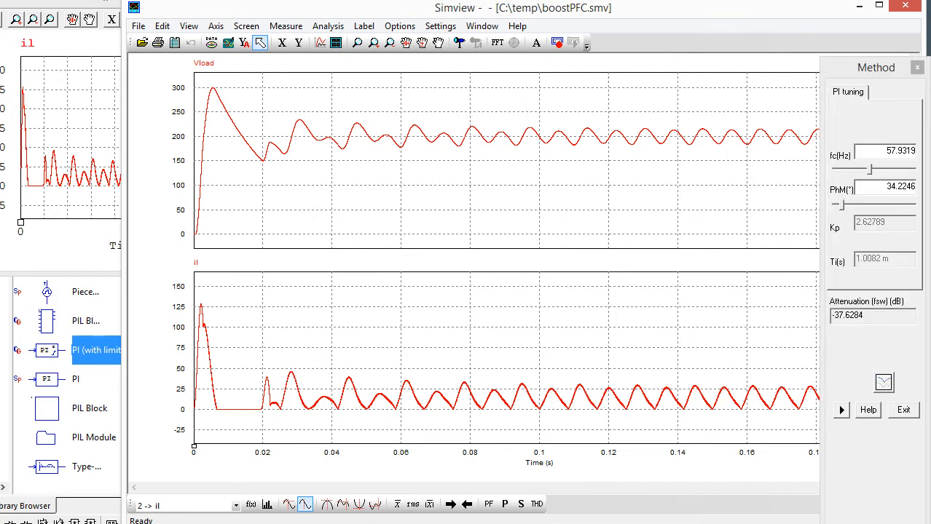
Step: Return to SmartCtrl, retune the PI to about 26 Hz crossover and 56° phase margin, and close the solution map over PSIM
drag(1, 182, 411, 32)
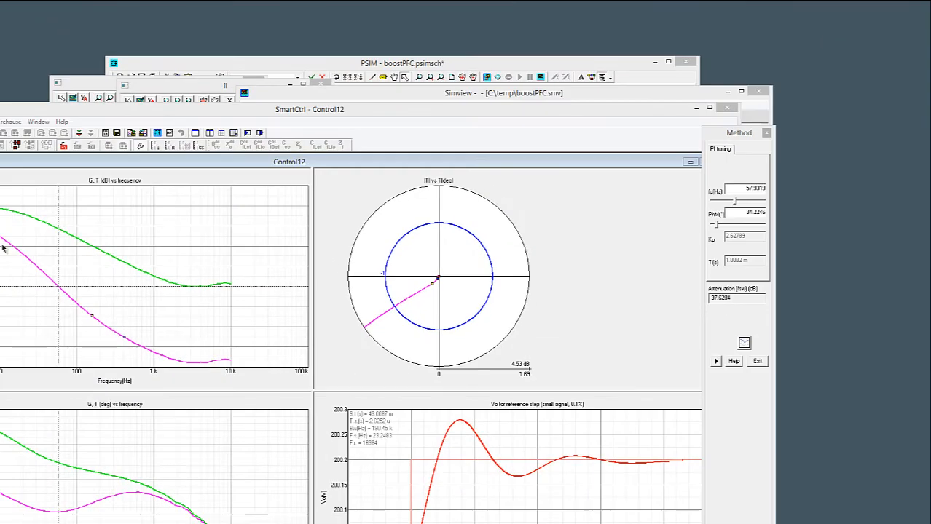
drag(3, 246, 537, 174)
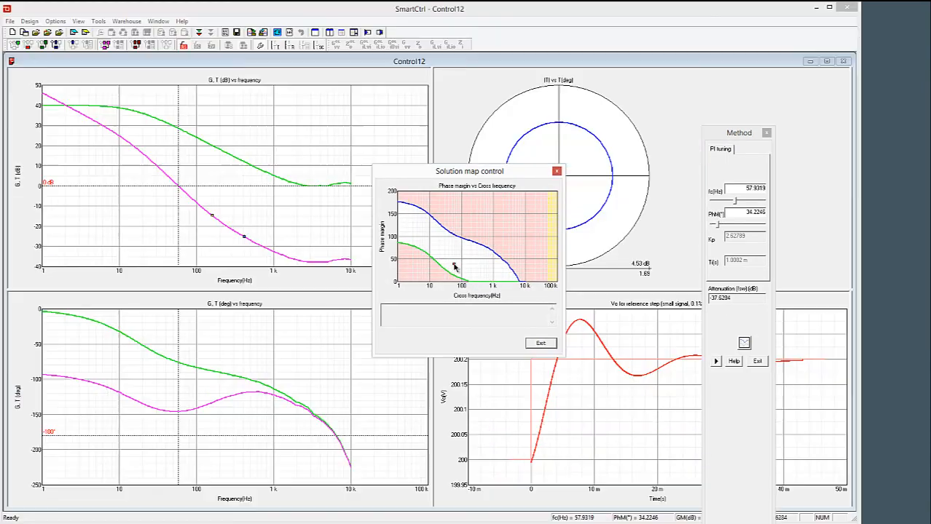
drag(453, 266, 444, 260)
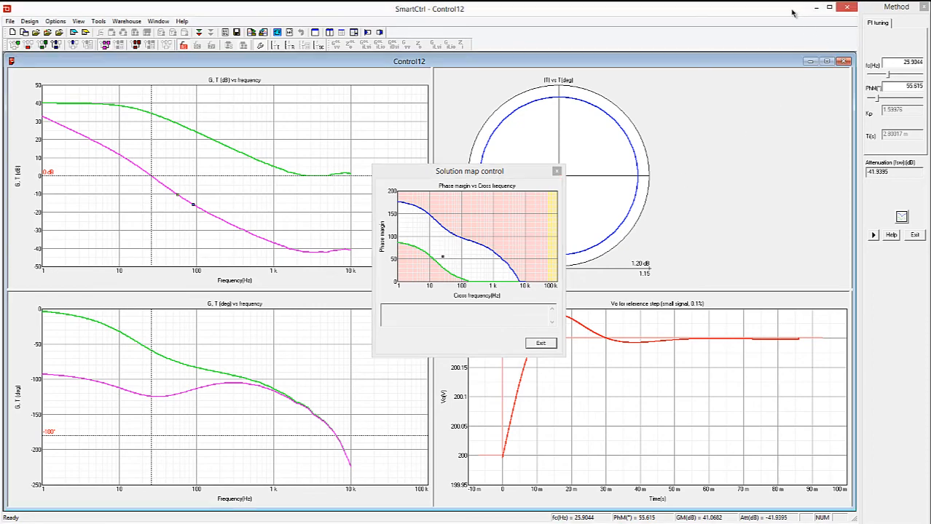
click(816, 7)
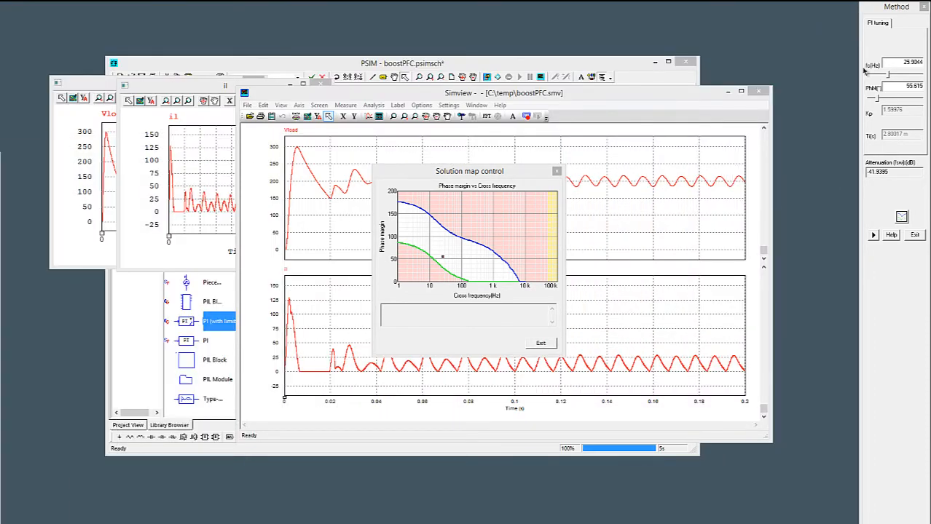
click(557, 172)
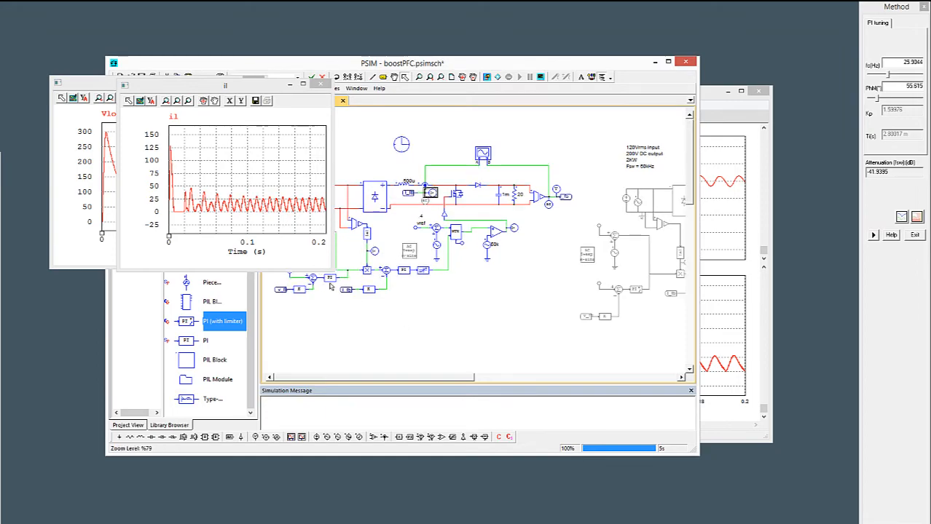
Step: Set the outer loop controller PI6 to gain 1.599 and the tuned time constant of about 2.8m
double_click(330, 281)
drag(264, 86, 197, 264)
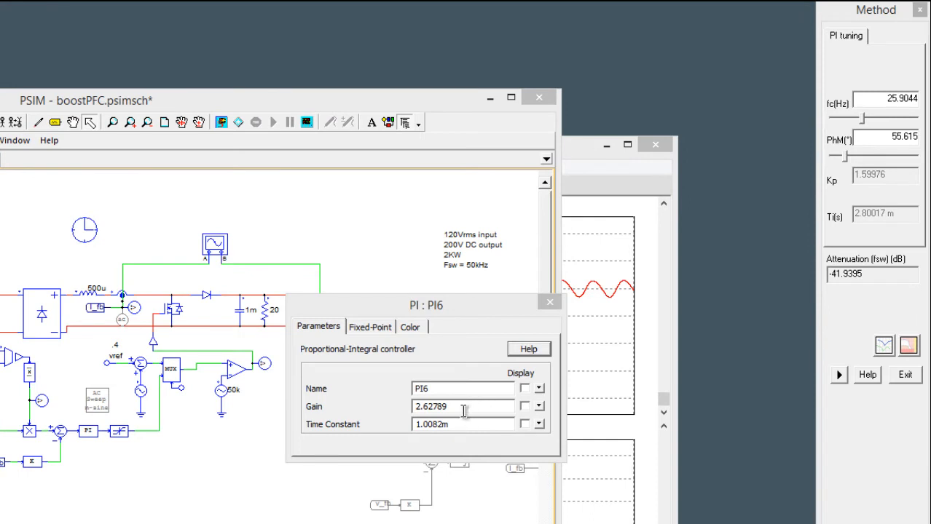
double_click(464, 407)
text(1.599)
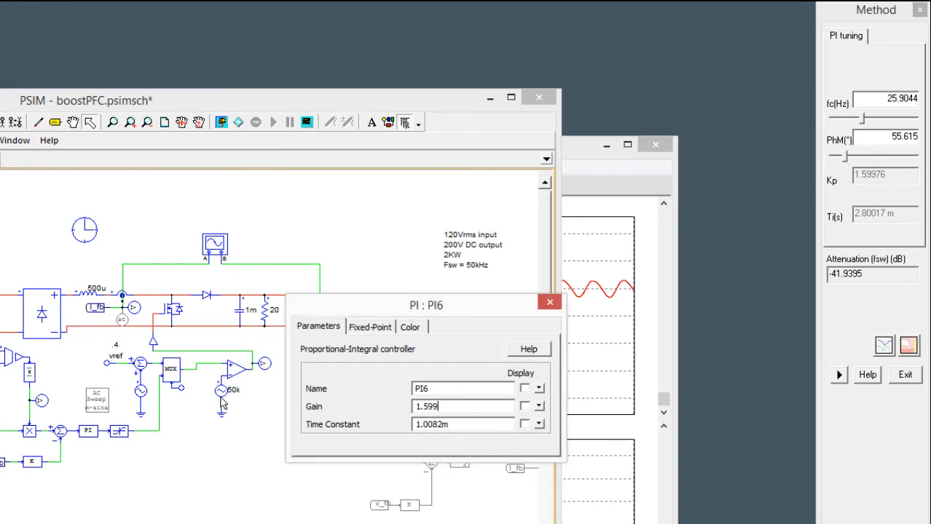
key(Tab)
text(2.)
click(550, 301)
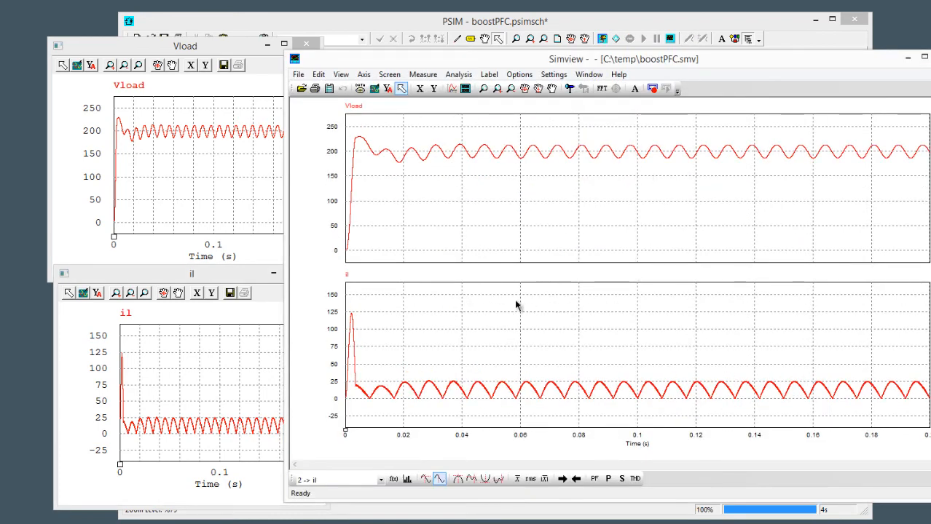
Step: Add the scaled input voltage curve Vin0*25 to the il screen in Simview
click(456, 91)
click(490, 212)
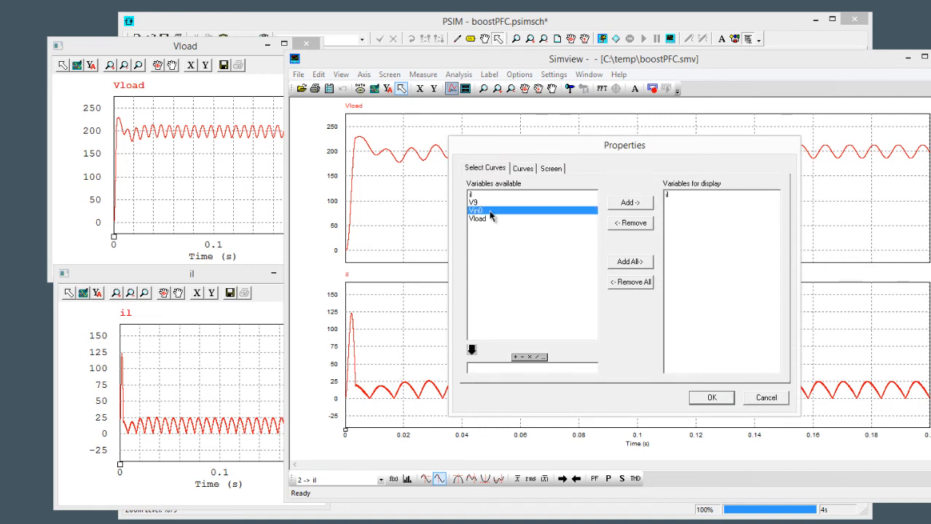
click(473, 350)
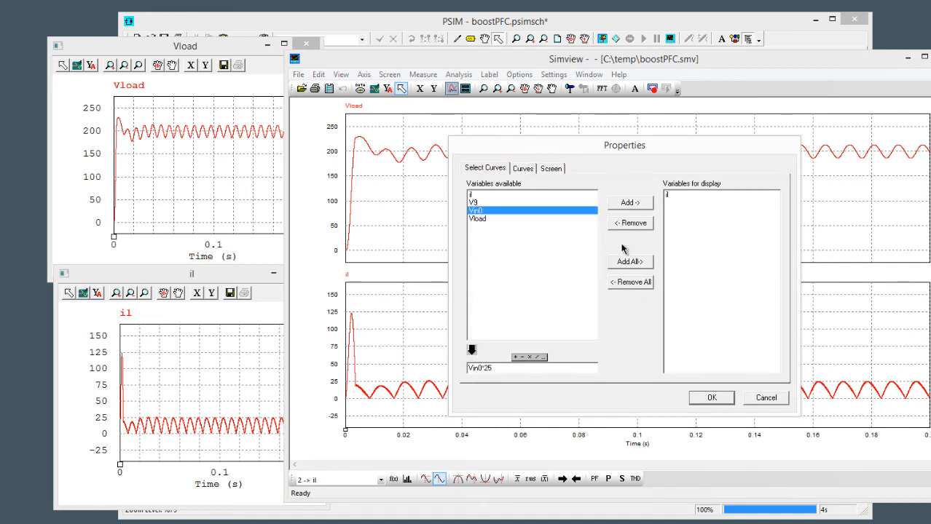
click(647, 203)
click(712, 398)
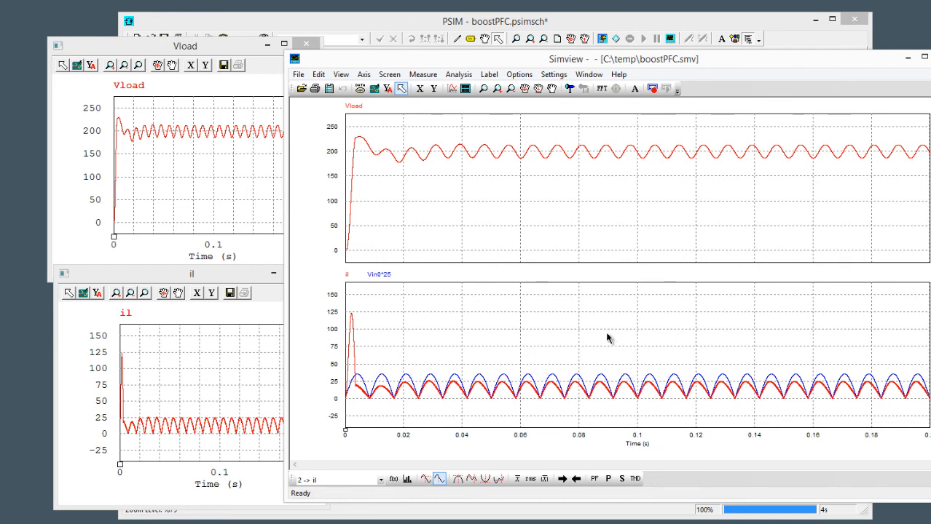
Step: Zoom in on several cycles from about 0.107 to 0.157 s, autoscale the Y axes, and measure the power factor of il versus Vin0*25
click(483, 87)
drag(657, 346, 805, 419)
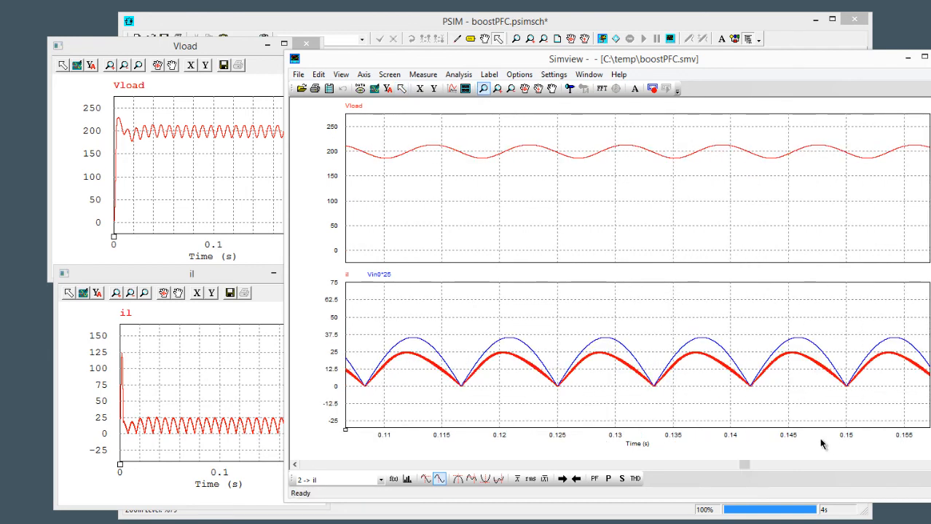
click(387, 88)
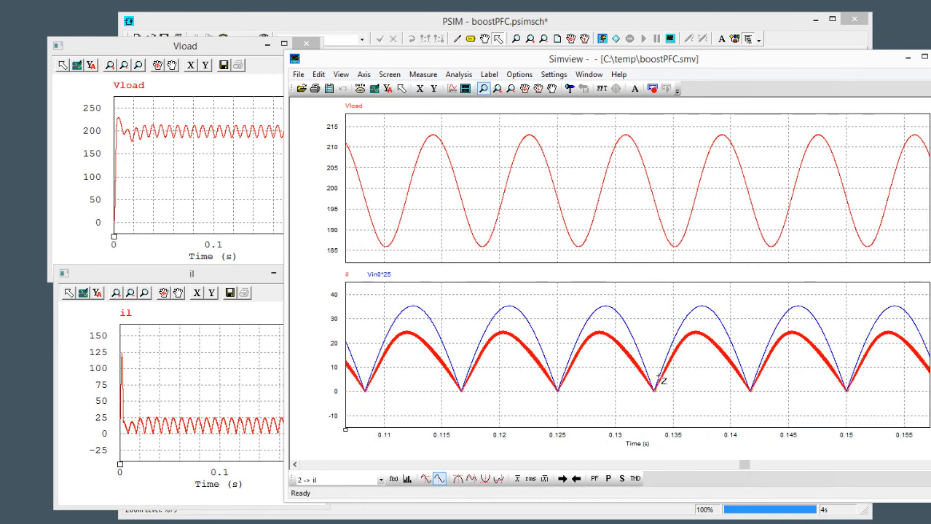
click(595, 478)
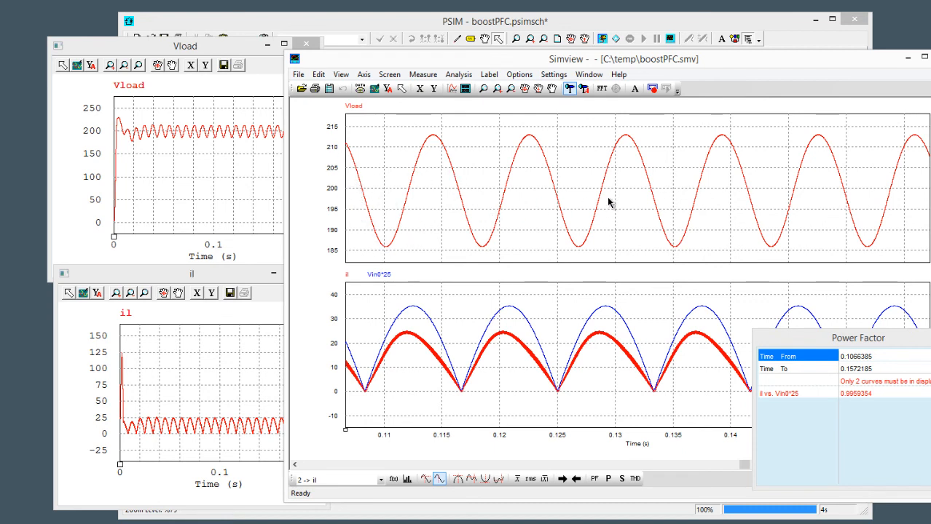
Step: Switch to the boostPFCinput_impedance.psimsch schematic in PSIM
click(624, 30)
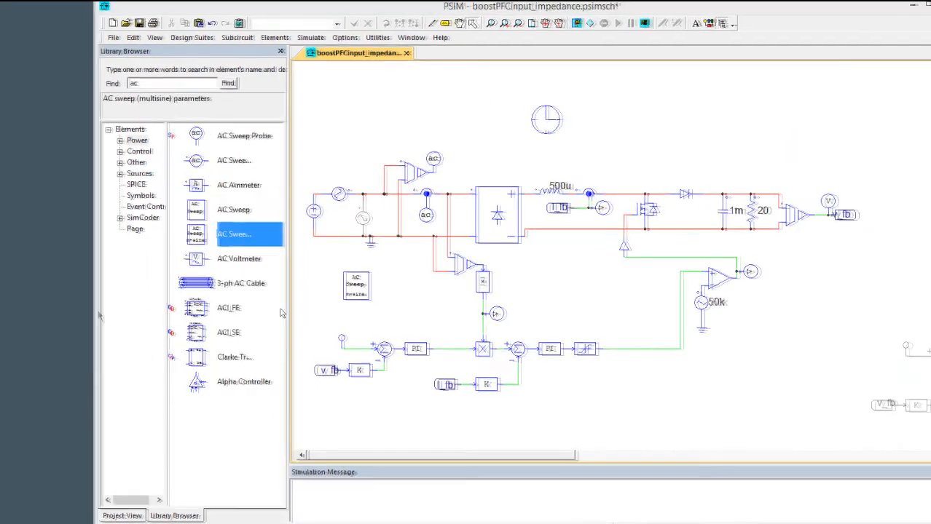
scroll(539, 269, up, 2)
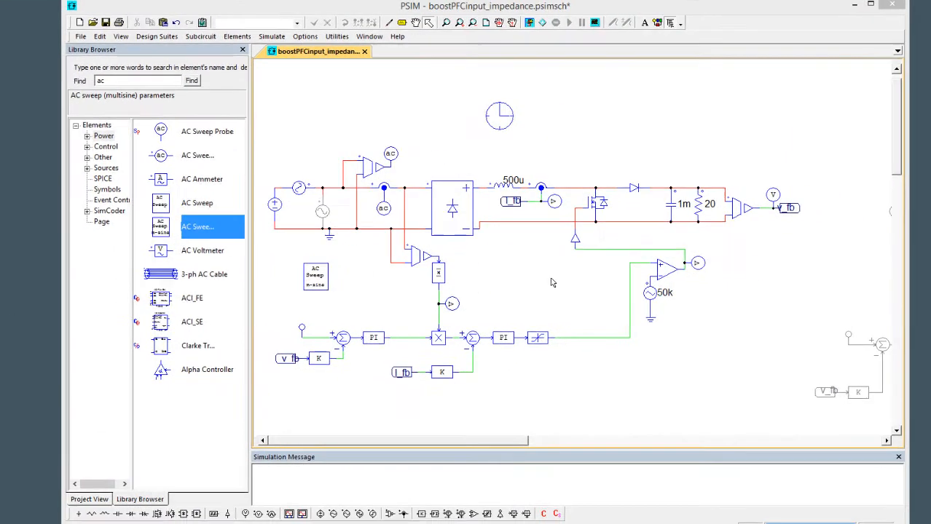
Step: Examine the AC Sweep (multisine) block's parameters, including the source peak amplitude and steady state time
drag(538, 270, 538, 272)
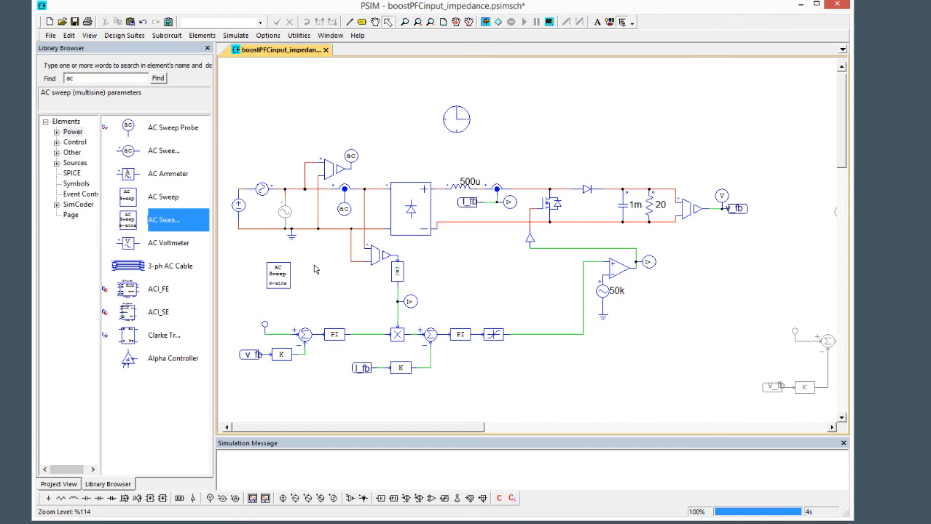
scroll(316, 273, up, 2)
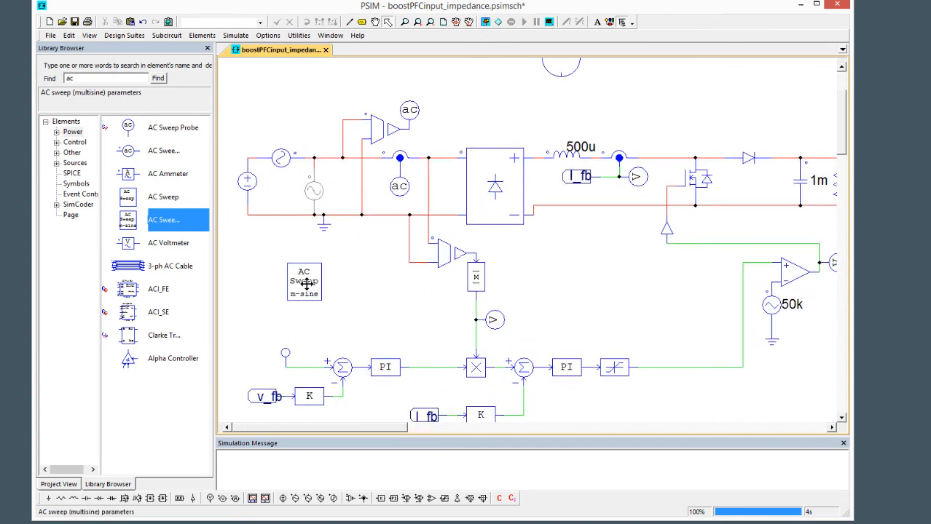
double_click(304, 283)
click(702, 341)
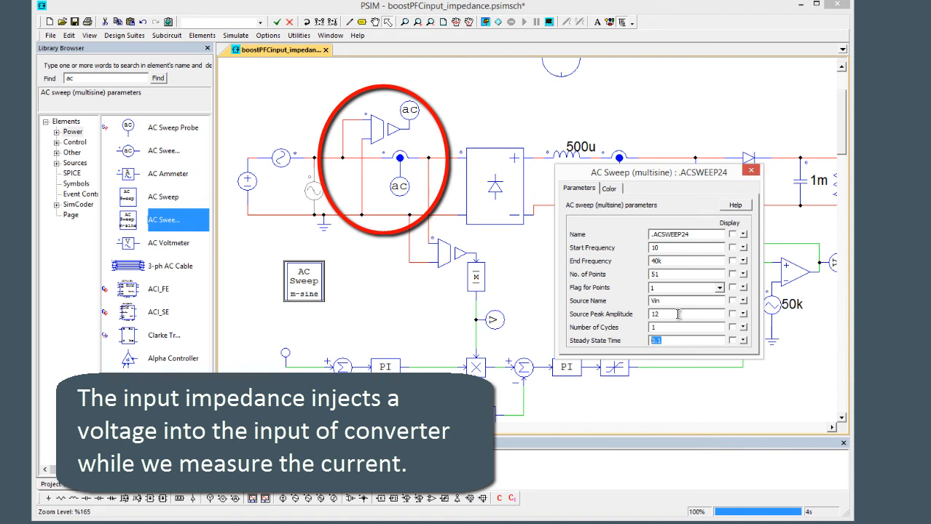
drag(678, 315, 609, 314)
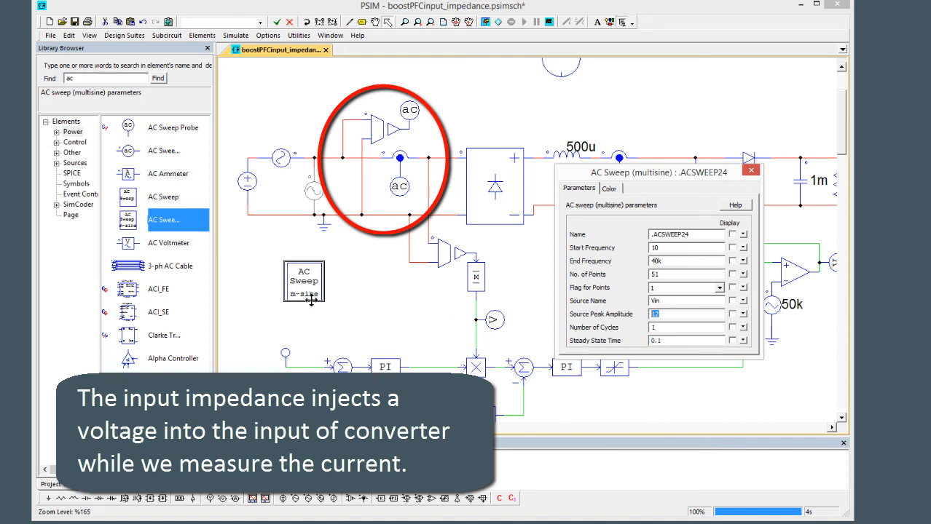
Step: Inspect the DC source VDC1, the series sine source Vin named in the sweep, and the AC probe on the input voltage
click(247, 183)
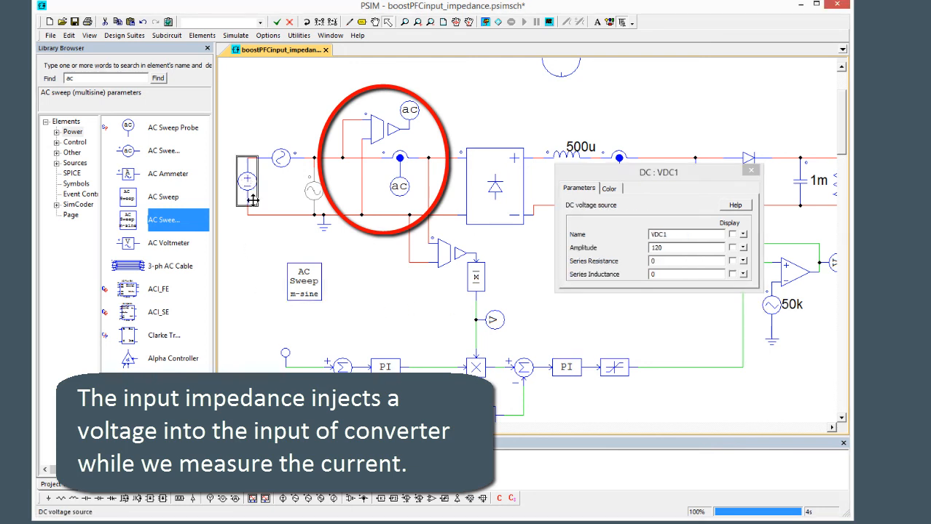
click(284, 159)
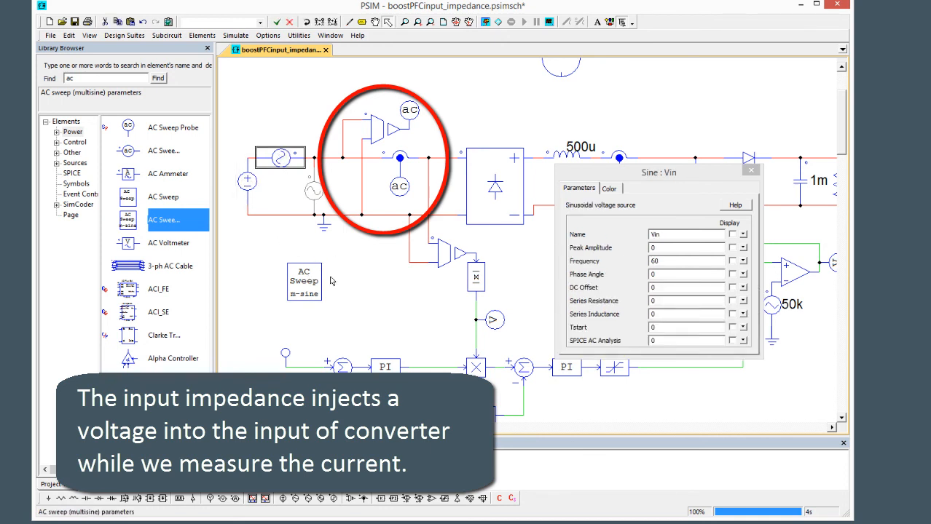
click(300, 277)
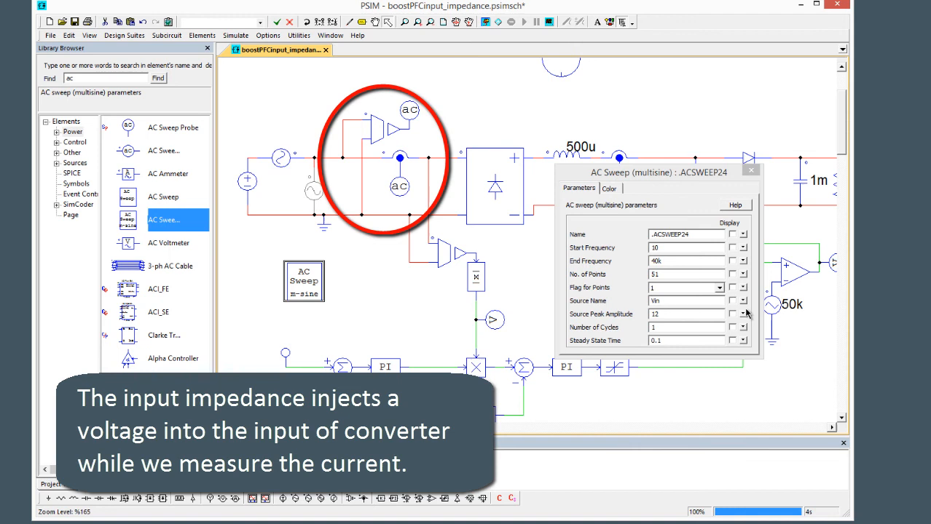
click(676, 291)
click(699, 190)
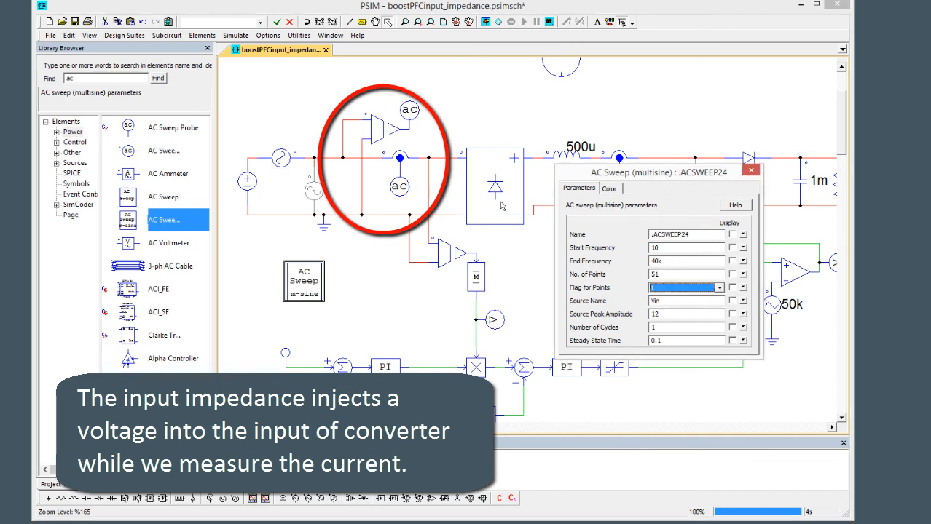
click(427, 252)
drag(345, 85, 450, 152)
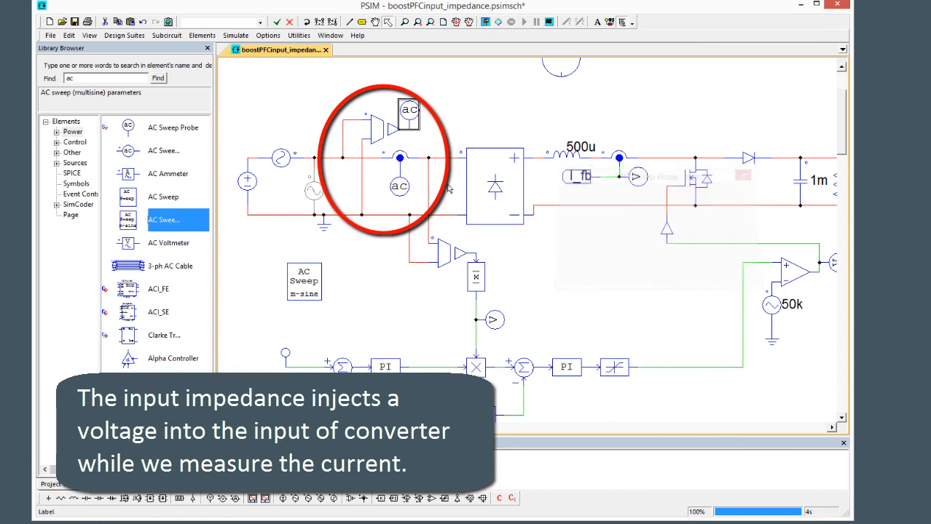
click(391, 235)
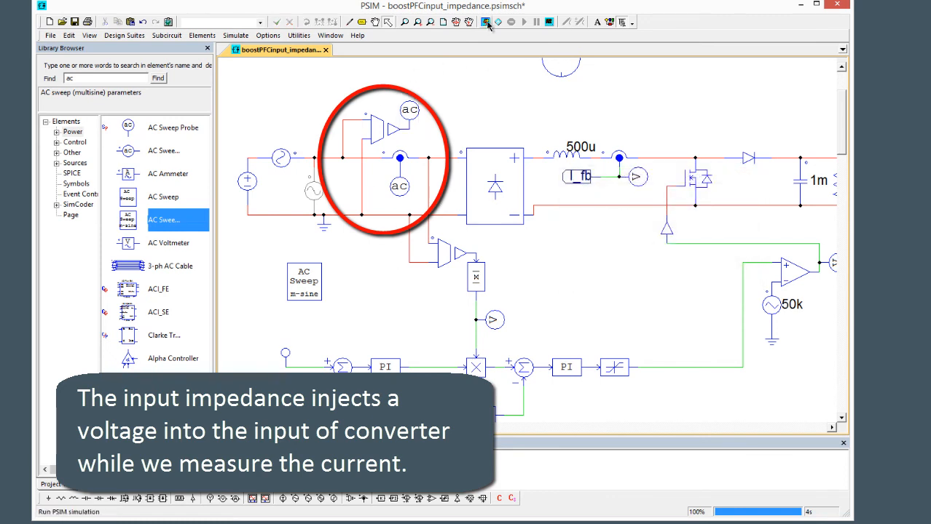
Step: Run the AC sweep simulation, view the input impedance as amp(V_in)-amp(i_in) and phase(V_in)-phase(i_in), and return to the schematic
scroll(522, 111, down, 1)
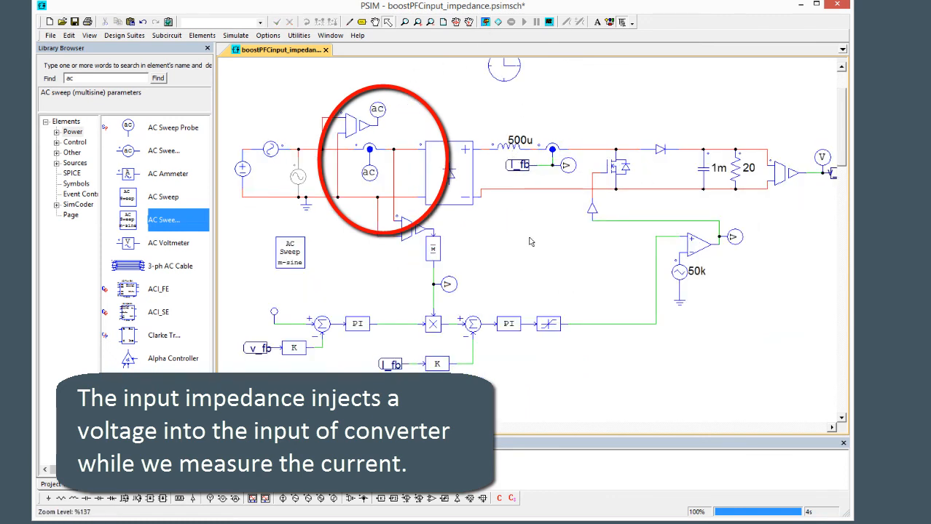
scroll(531, 242, up, 1)
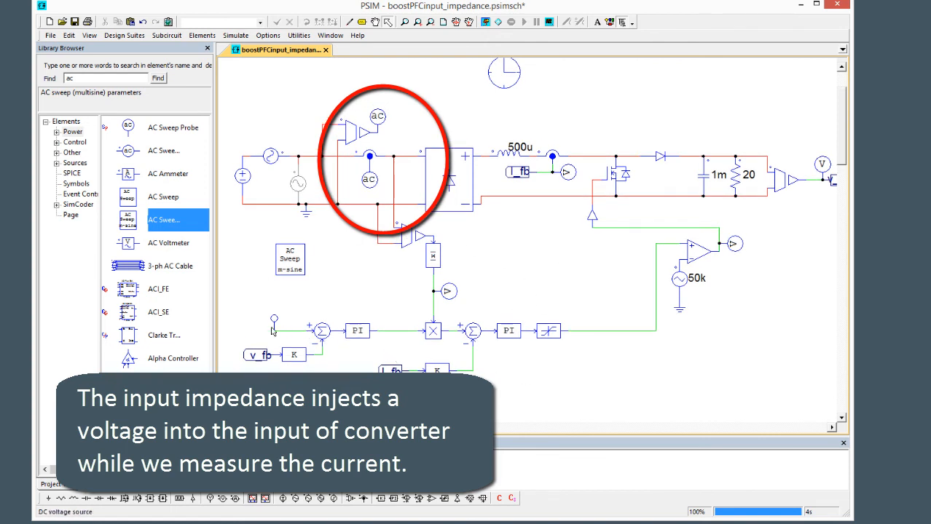
click(485, 22)
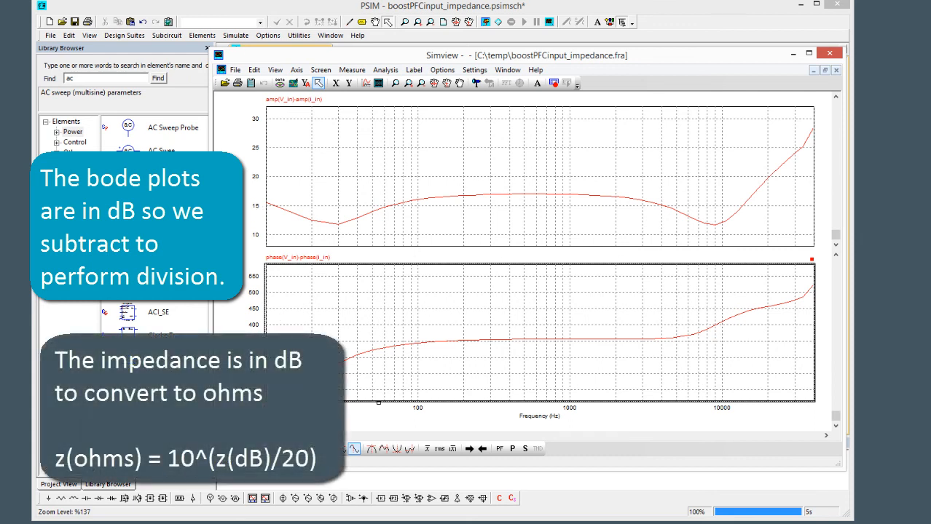
click(627, 12)
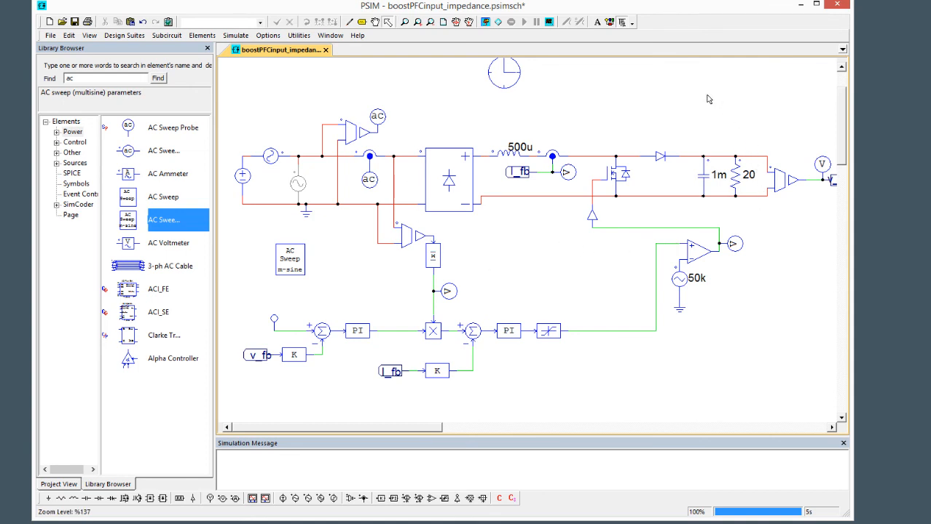
Step: Examine the load resistor, the v_fb and I_fb feedback branches, and the AC sweep block in the active circuit
click(736, 175)
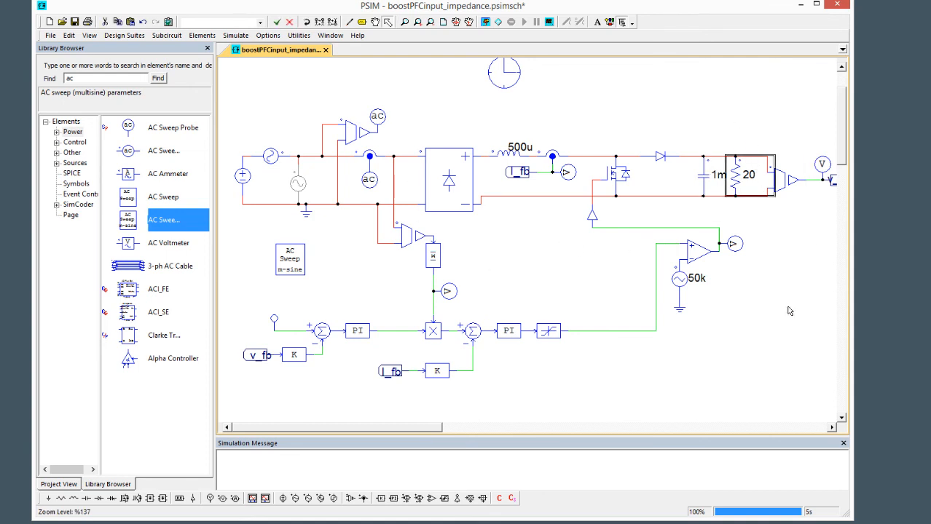
scroll(659, 344, down, 2)
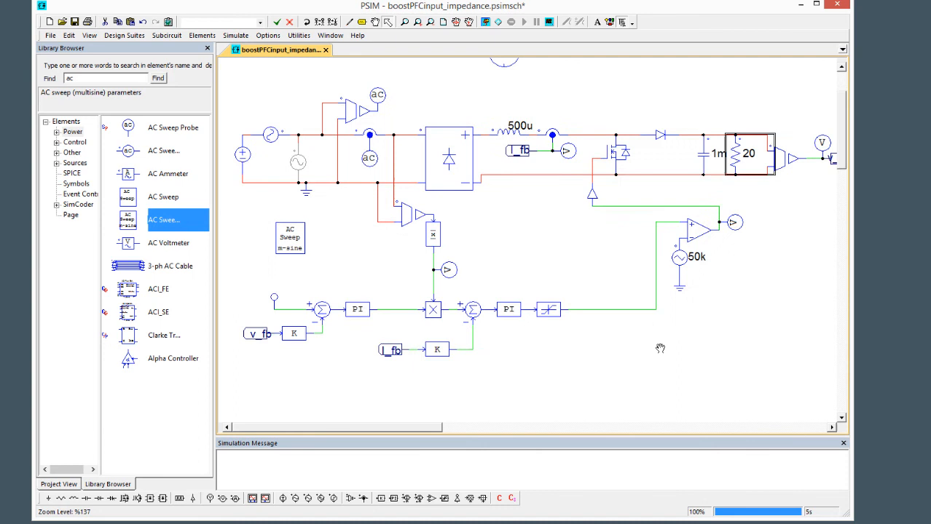
click(362, 345)
drag(232, 287, 312, 323)
drag(369, 310, 461, 352)
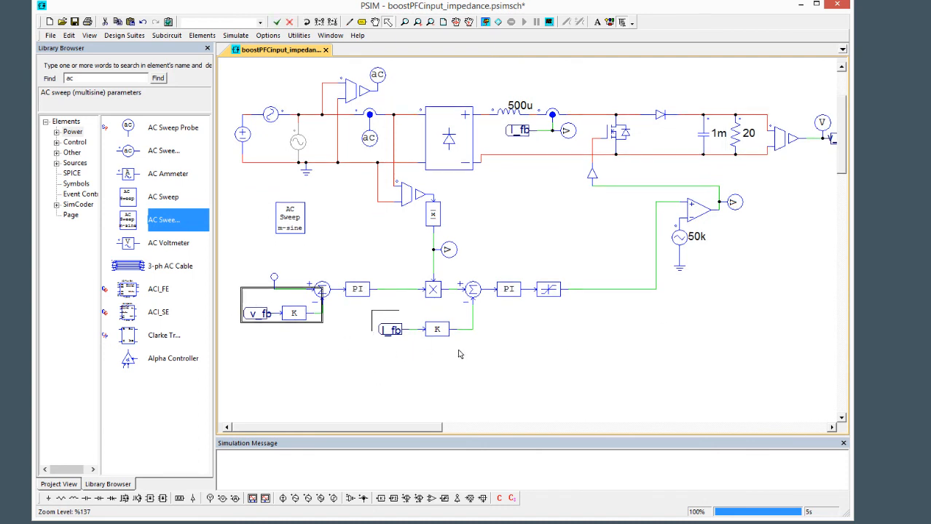
click(543, 357)
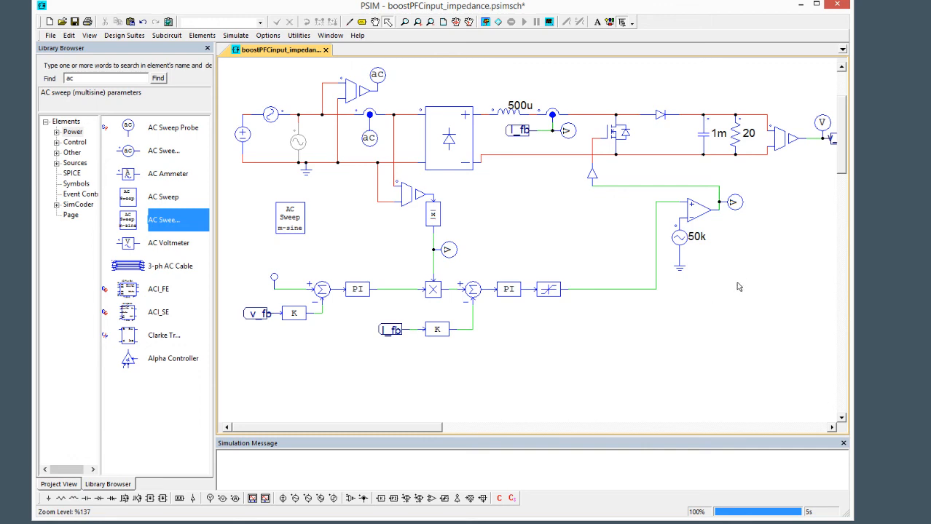
scroll(739, 294, down, 3)
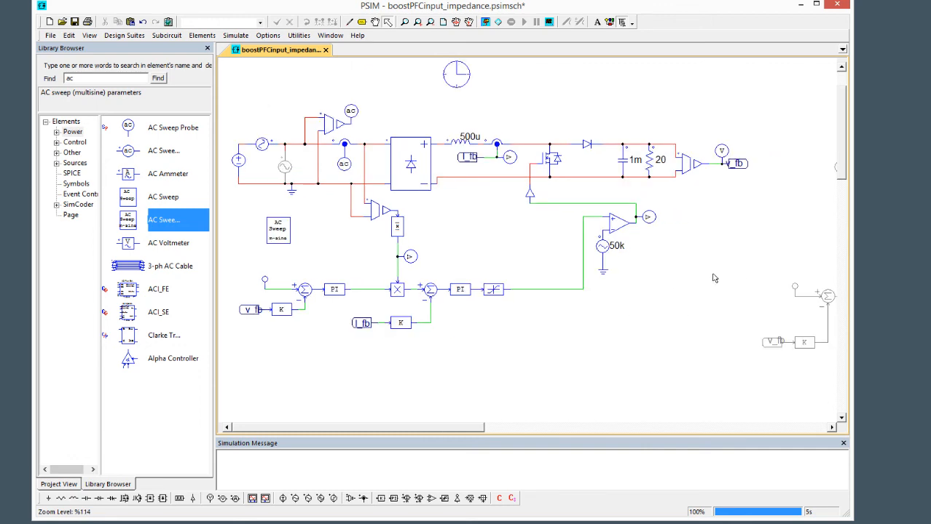
drag(733, 283, 720, 268)
click(265, 254)
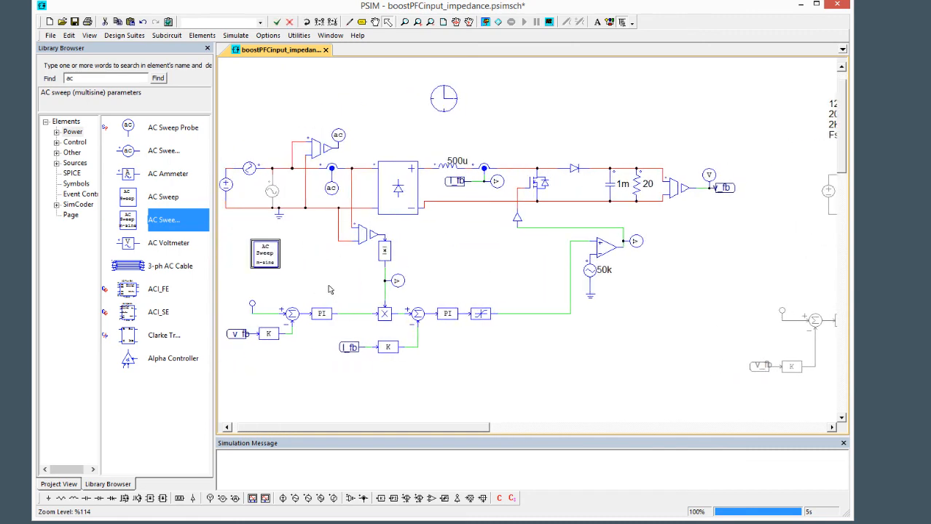
Step: Move the 120Vrms input specification text next to the active circuit, above its output stage
drag(738, 266, 534, 293)
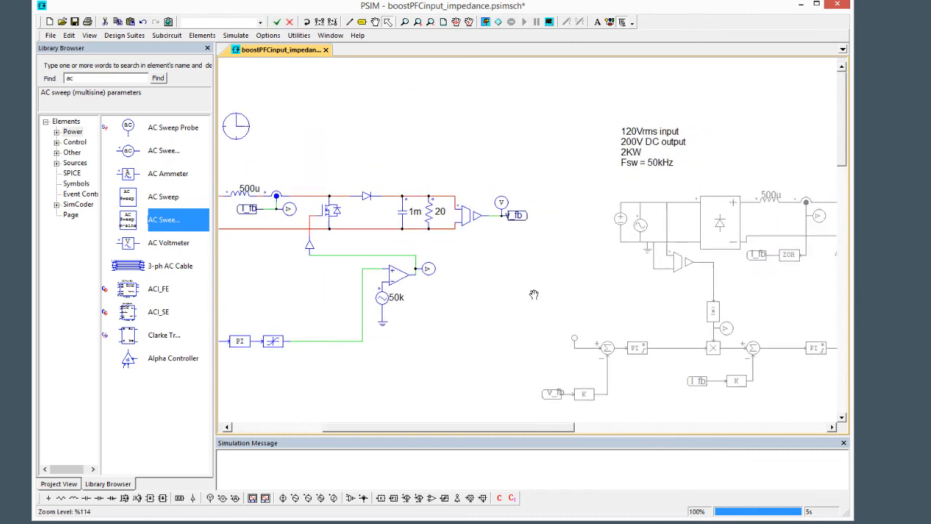
drag(557, 206, 482, 209)
drag(472, 304, 646, 305)
drag(680, 89, 804, 196)
drag(744, 144, 572, 136)
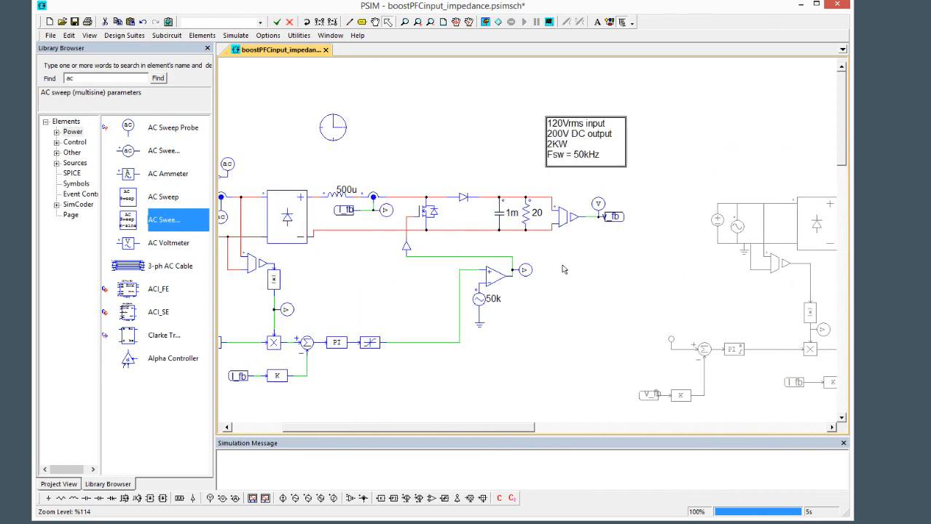
drag(646, 303, 770, 292)
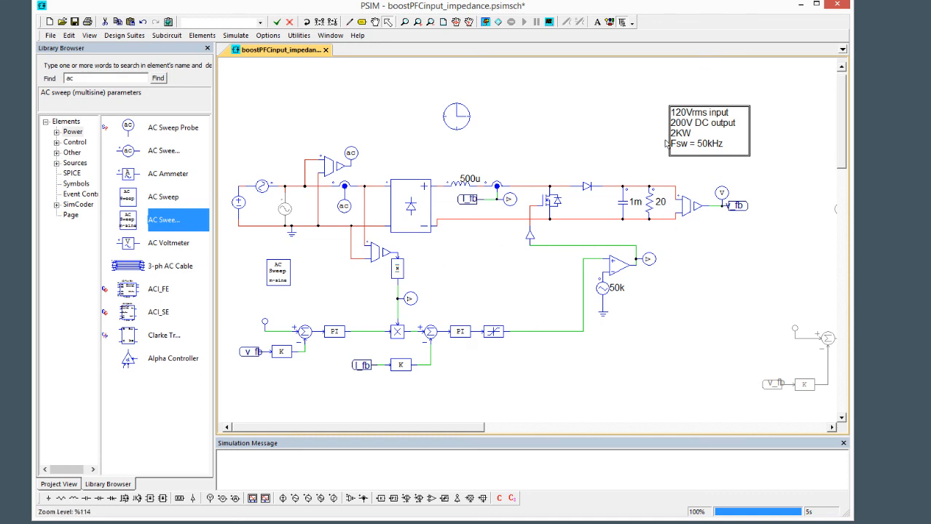
click(721, 283)
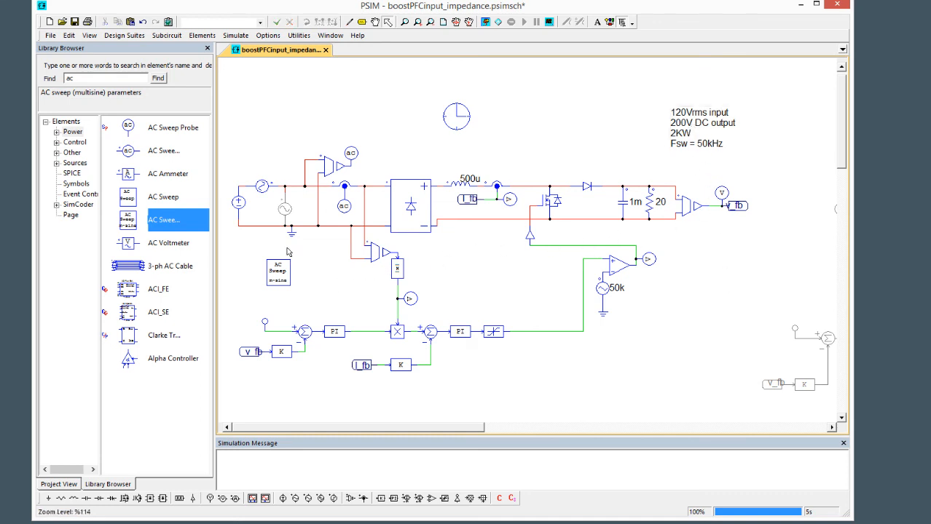
Step: Disable the AC Sweep (multisine) block and check the series sine source Vin
click(276, 271)
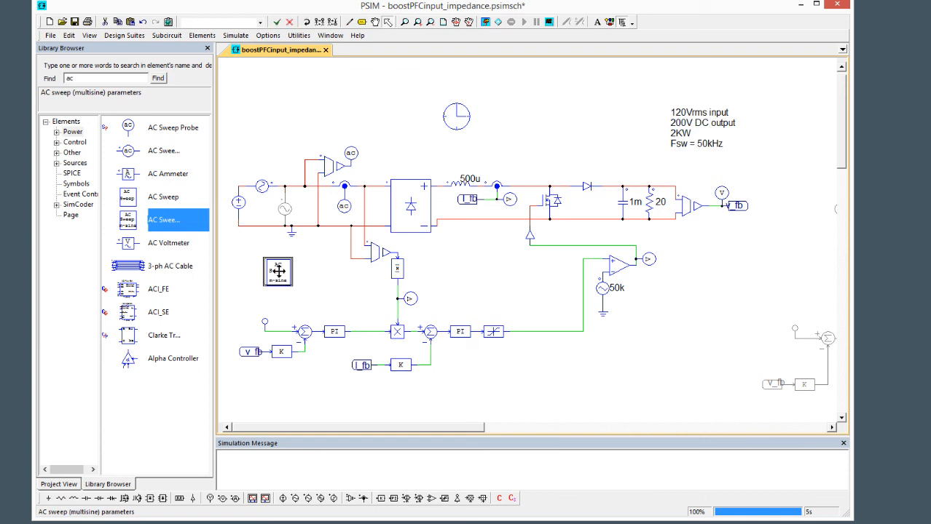
double_click(263, 187)
click(751, 171)
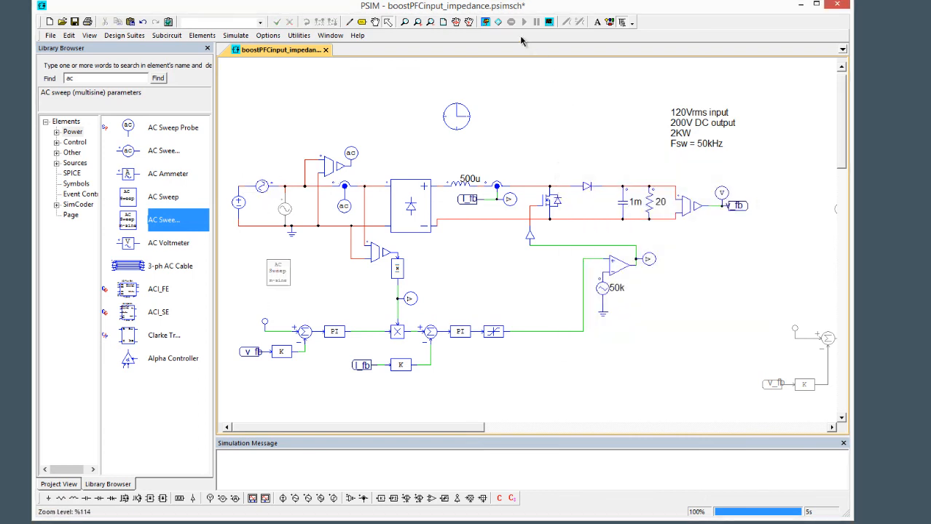
Step: Run the simulation with the DC input, watch Vload in a runtime graph window, and close the graph
click(486, 22)
right_click(721, 193)
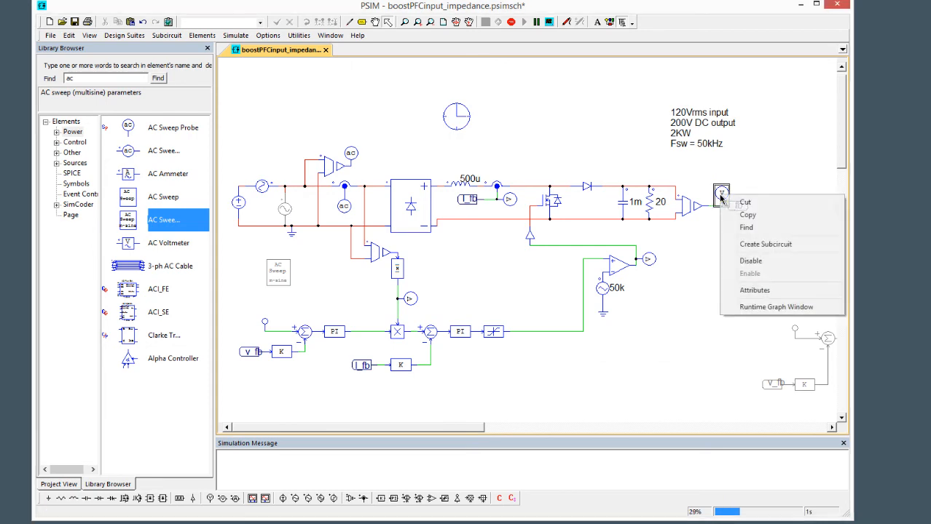
click(741, 309)
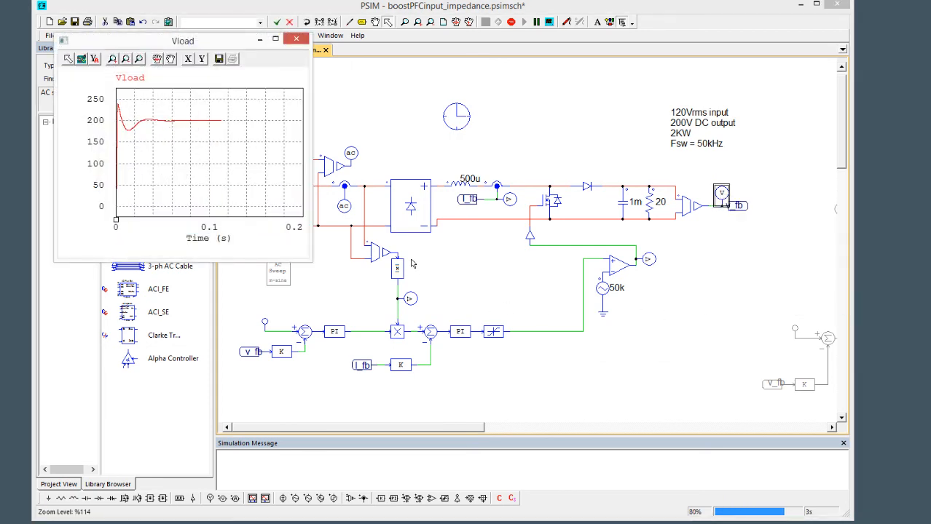
click(528, 8)
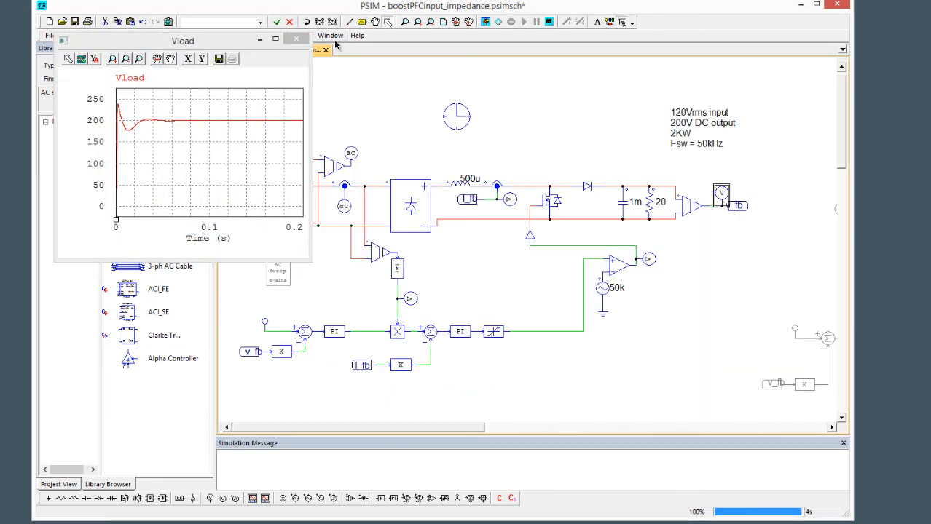
click(297, 39)
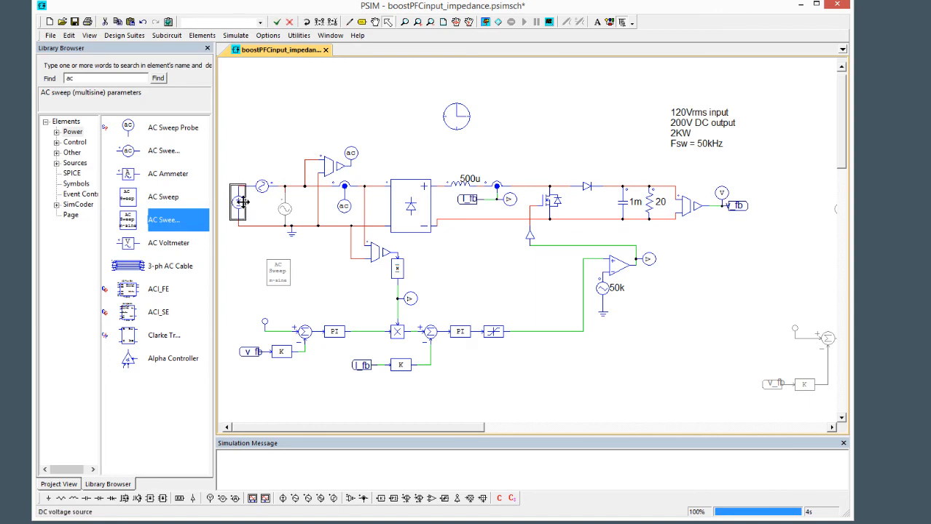
Step: Disable the DC source and the series sine source, enable the parallel sinusoidal input source, and run the simulation
click(259, 186)
click(287, 211)
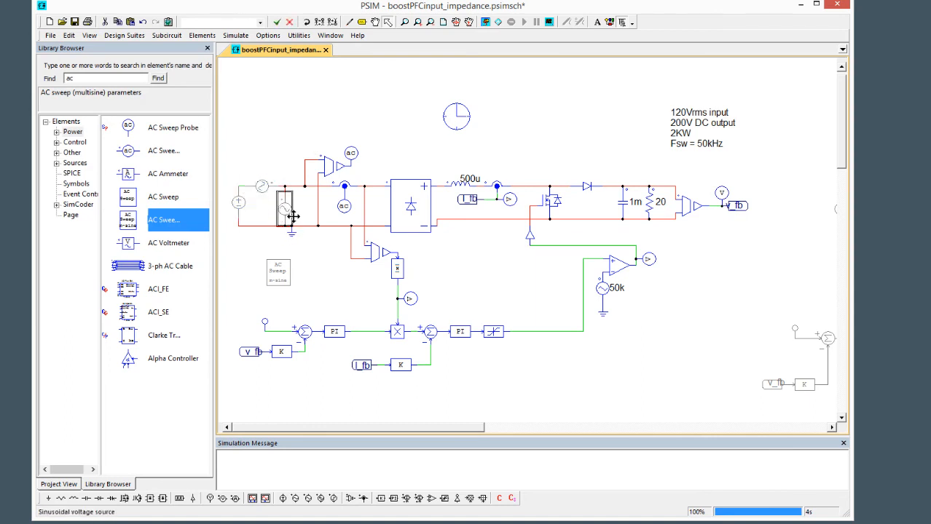
key(ctrl+e)
click(437, 267)
click(489, 22)
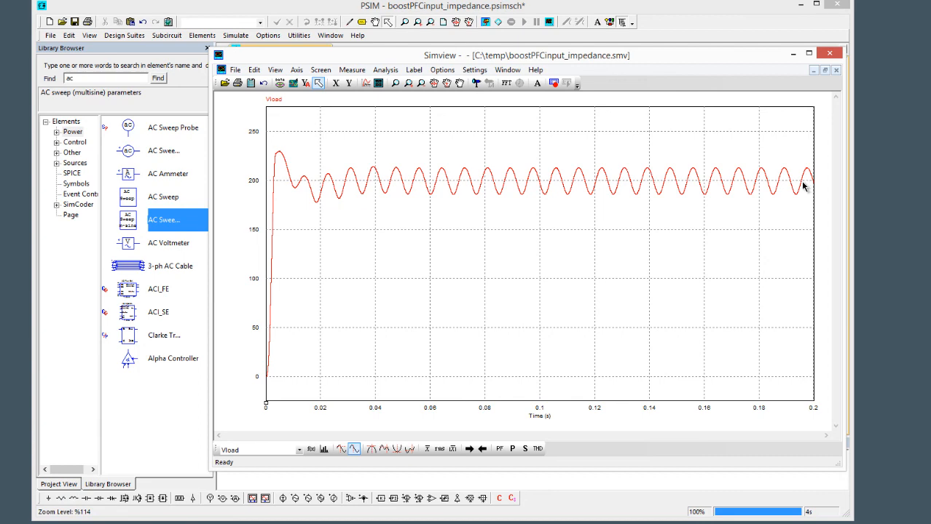
Step: Add a second screen below Vload in Simview and plot the inductor current il in it
click(377, 82)
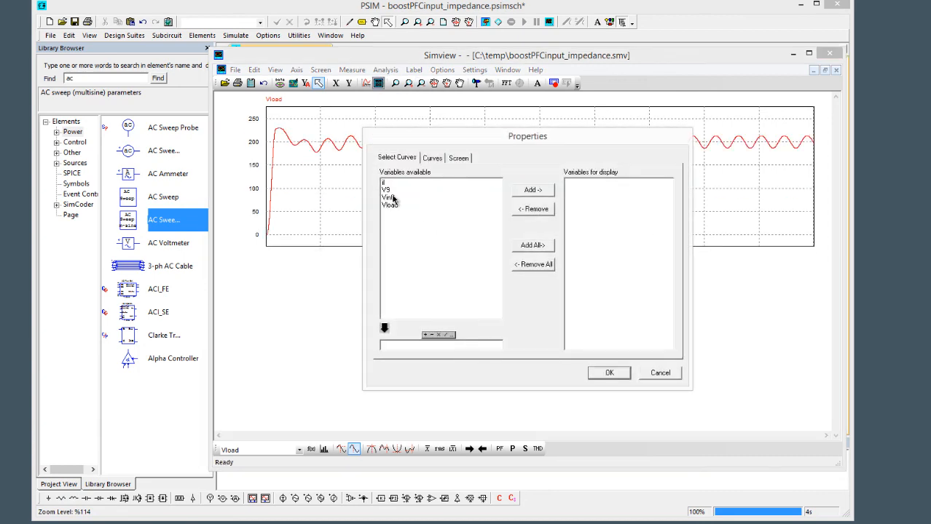
double_click(388, 183)
click(609, 373)
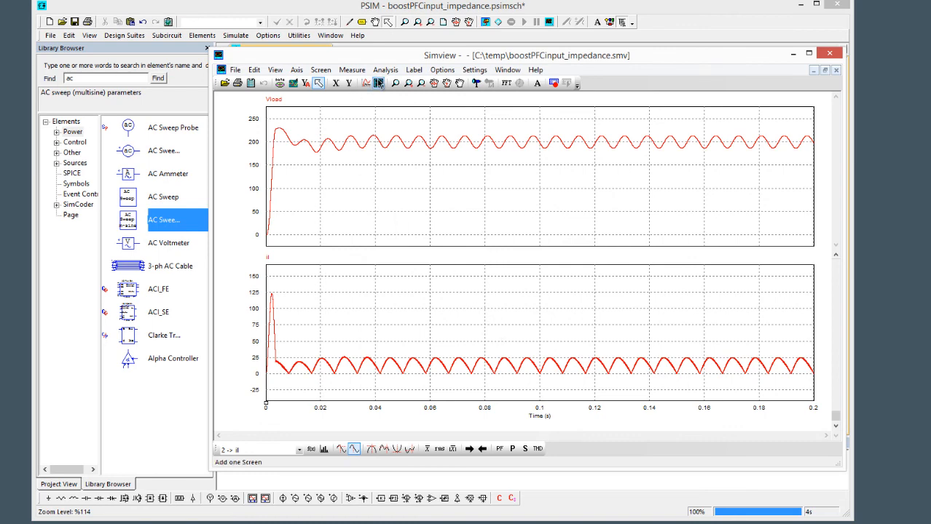
click(378, 83)
click(662, 372)
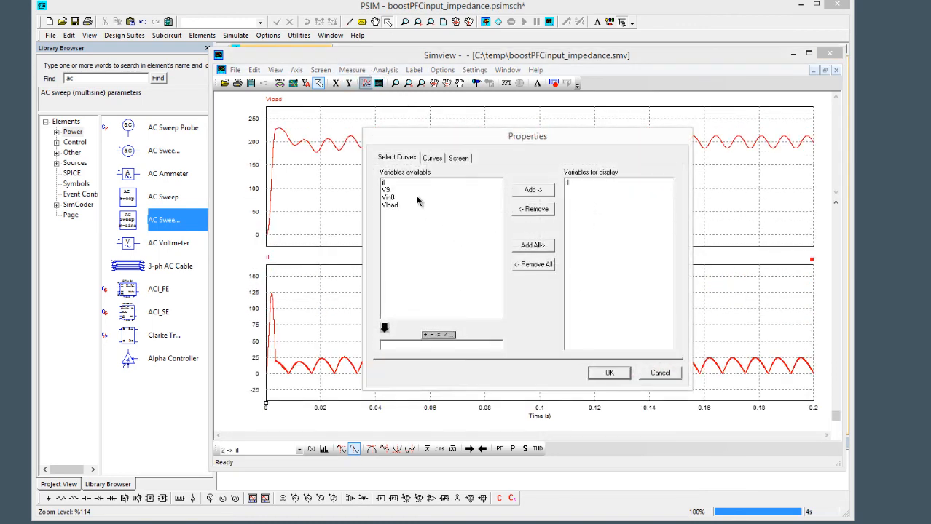
Step: Add the scaled input voltage Vin0*25 to the second screen alongside the inductor current il
click(393, 198)
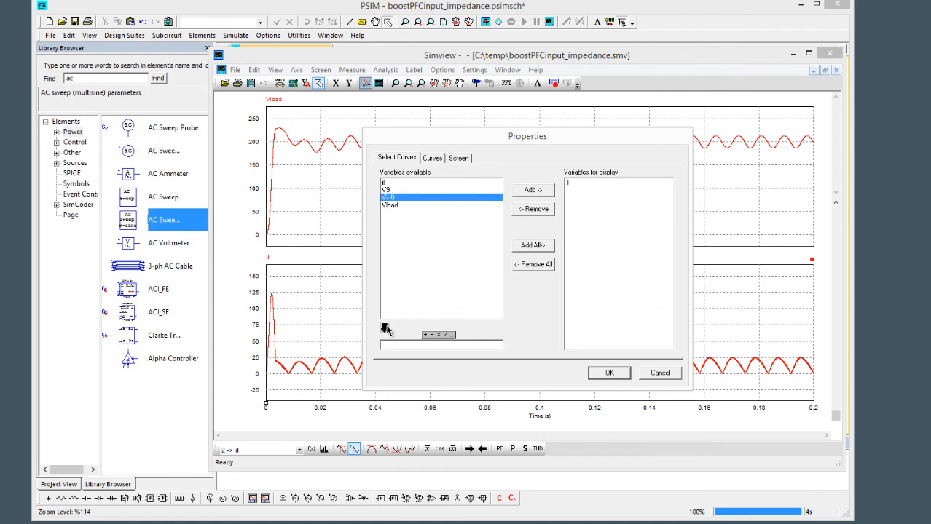
click(385, 328)
click(541, 191)
click(609, 373)
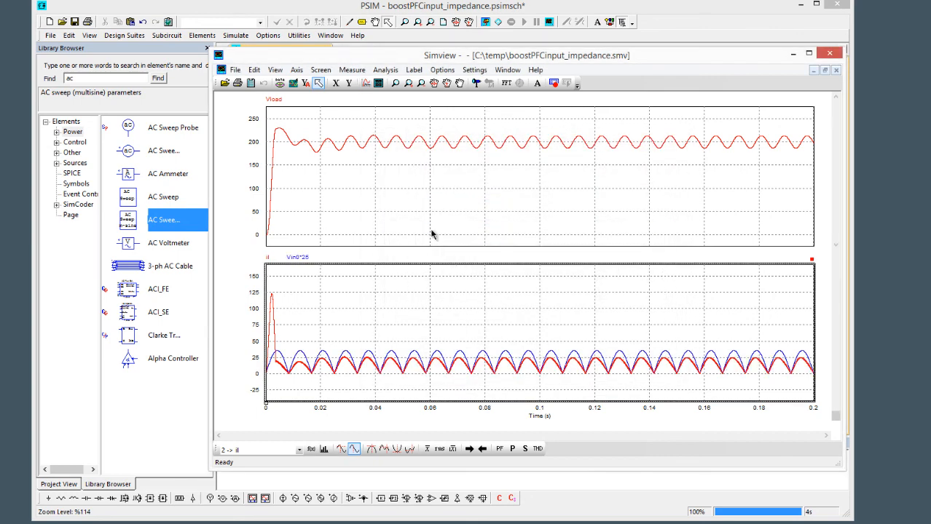
Step: Zoom the waveforms to about 0.09–0.165 s, measure the power factor of il versus Vin0*25, and close the measurement window
click(397, 85)
drag(512, 132, 718, 150)
click(498, 448)
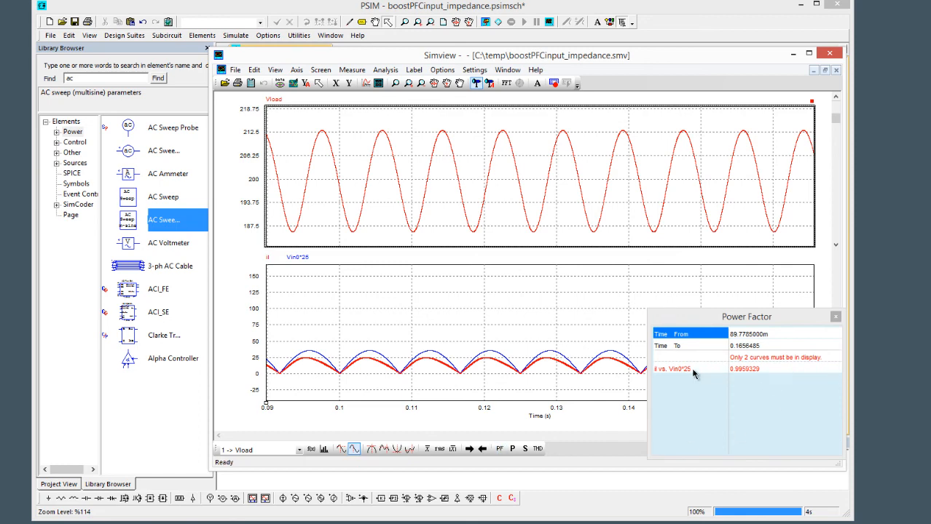
drag(720, 322, 131, 189)
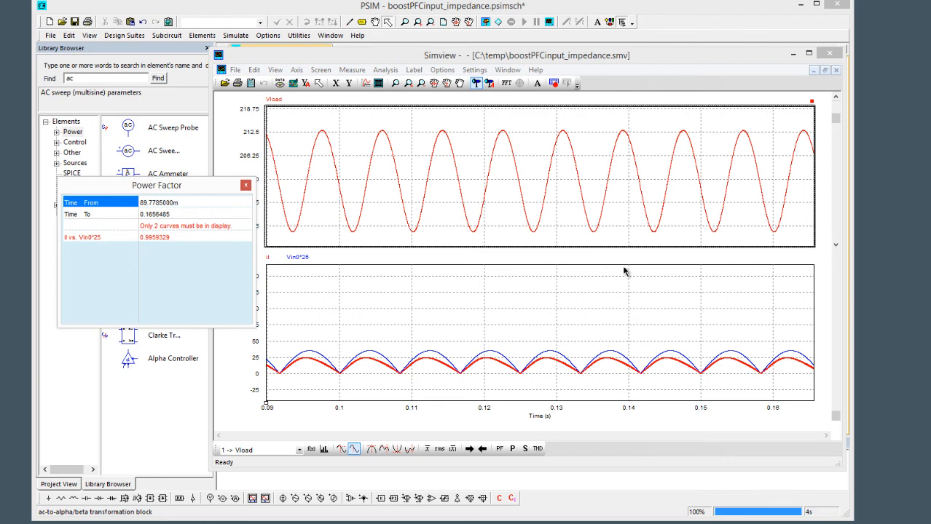
click(368, 279)
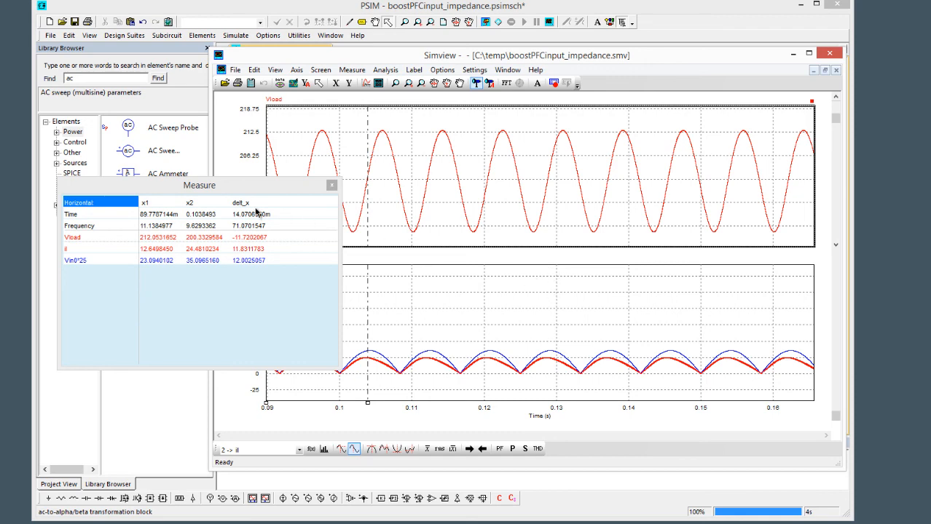
click(332, 186)
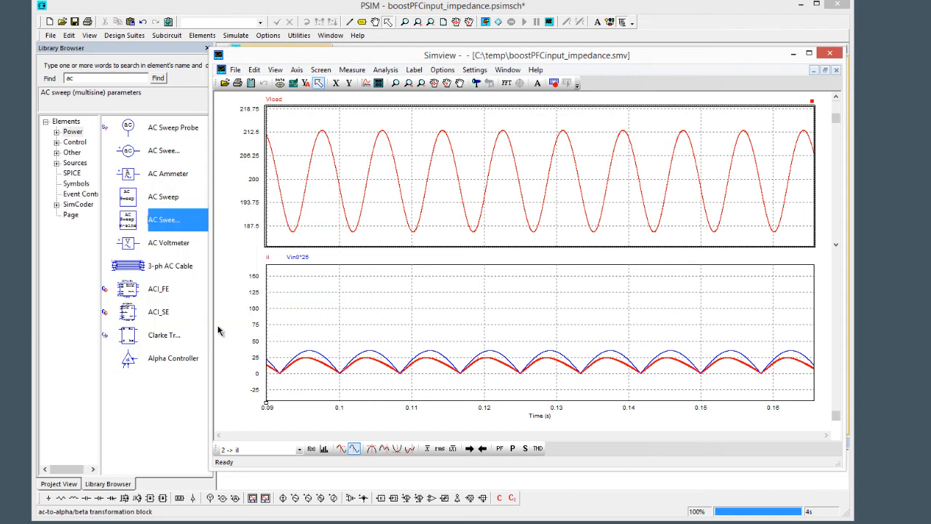